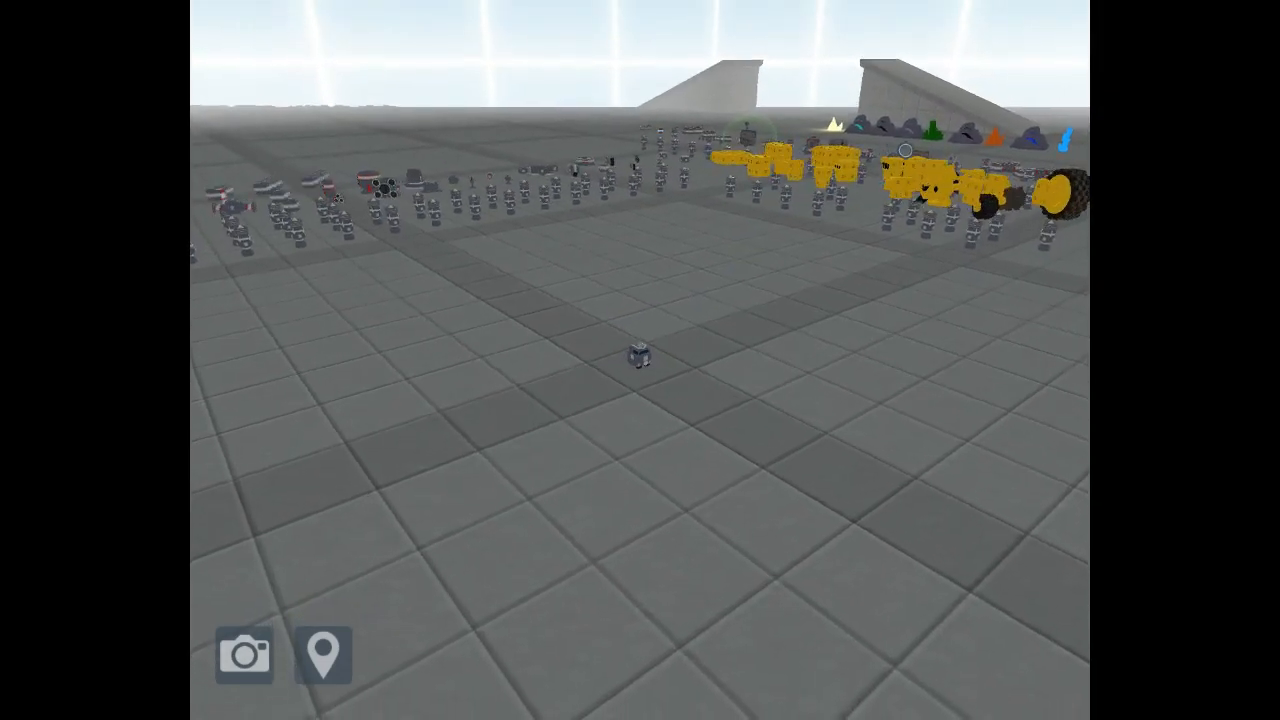
Step: Snap the first yellow GeoCorp block onto the back of the Overlord Cab
mouse_move(797, 289)
mouse_down()
mouse_move(705, 360)
mouse_move(630, 352)
mouse_up()
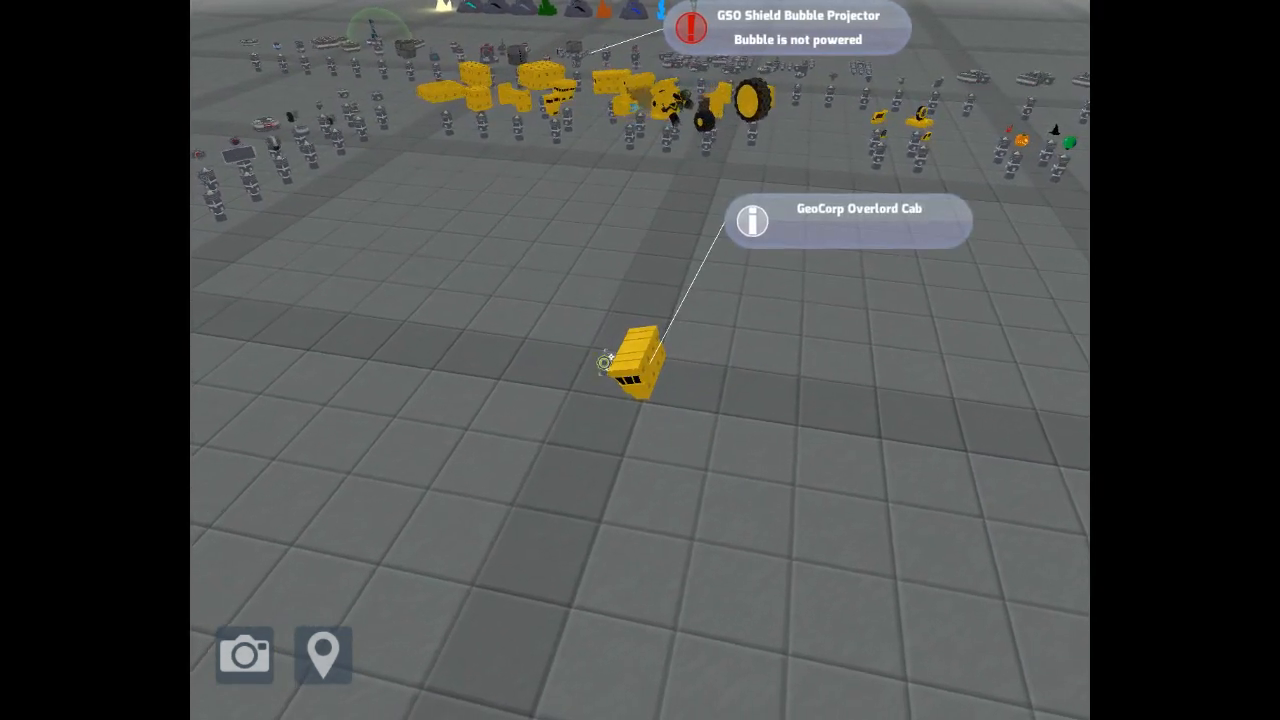
mouse_move(605, 362)
mouse_down()
mouse_move(700, 380)
mouse_move(556, 425)
mouse_move(733, 176)
mouse_up()
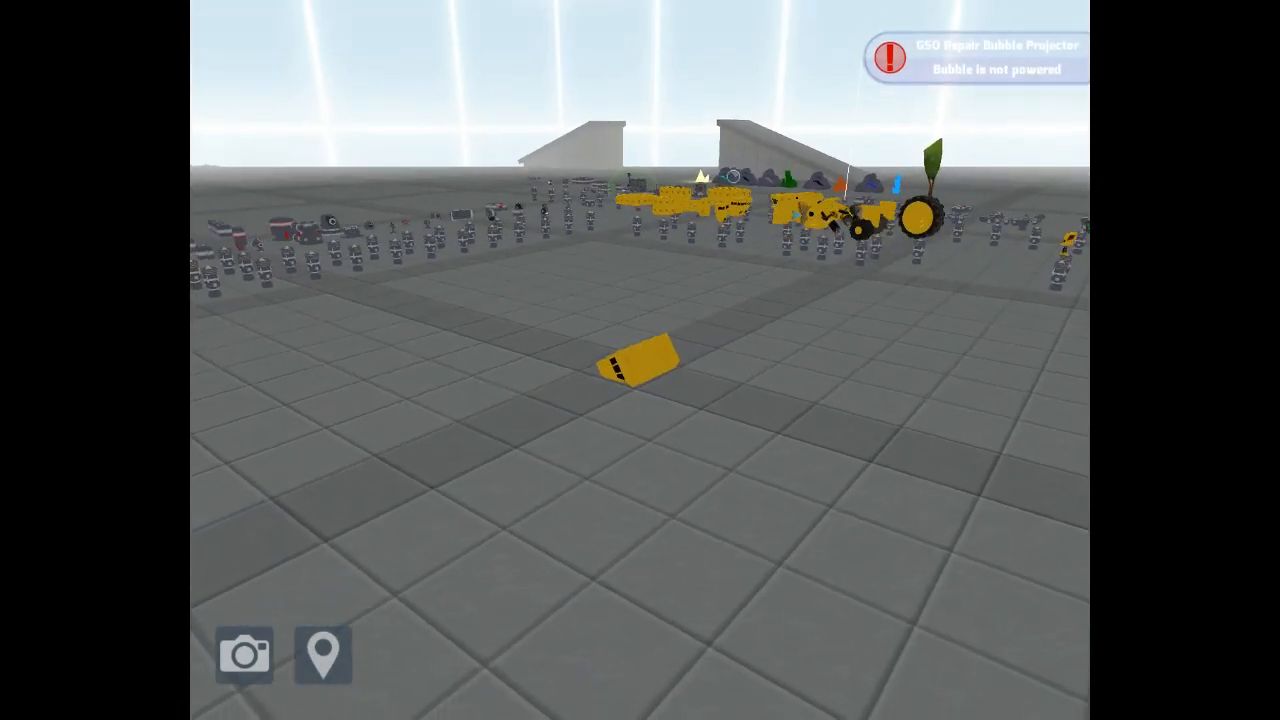
mouse_move(690, 230)
mouse_down()
mouse_move(630, 352)
mouse_move(556, 271)
mouse_move(378, 198)
mouse_move(565, 356)
mouse_up()
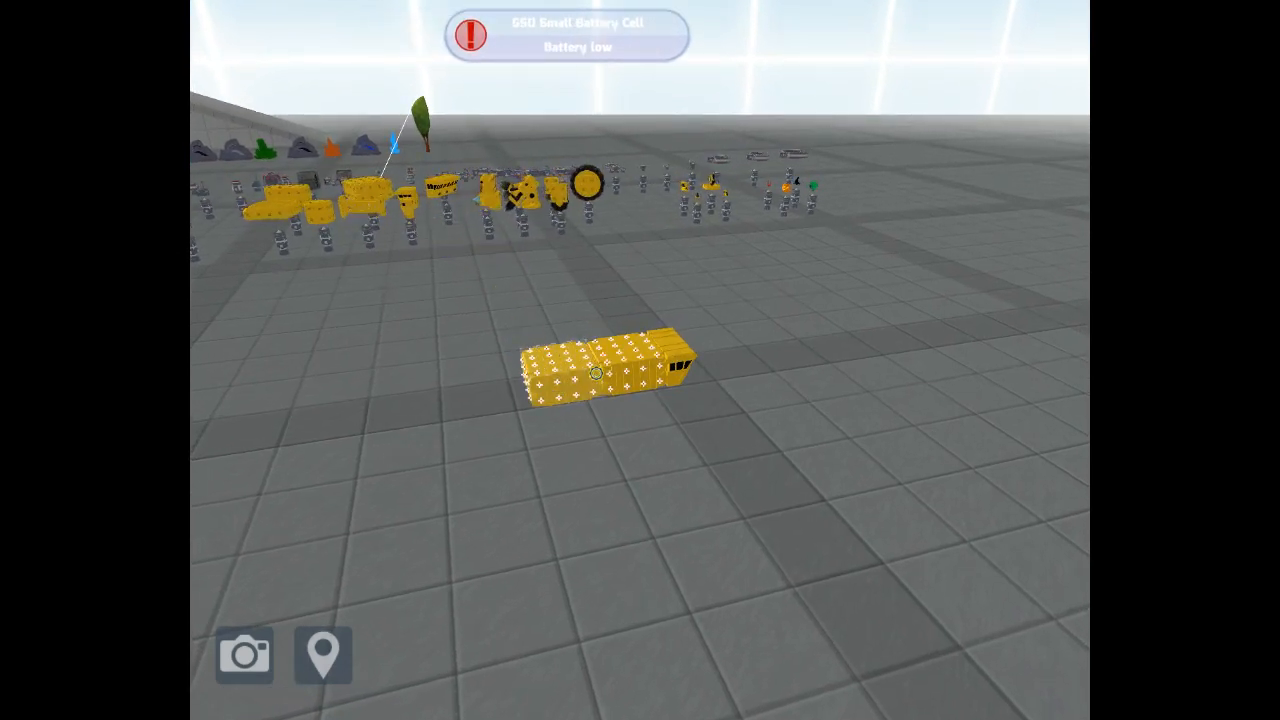
Step: Attach three more GeoCorp blocks along the hull's top and side to widen it
drag(458, 279, 401, 187)
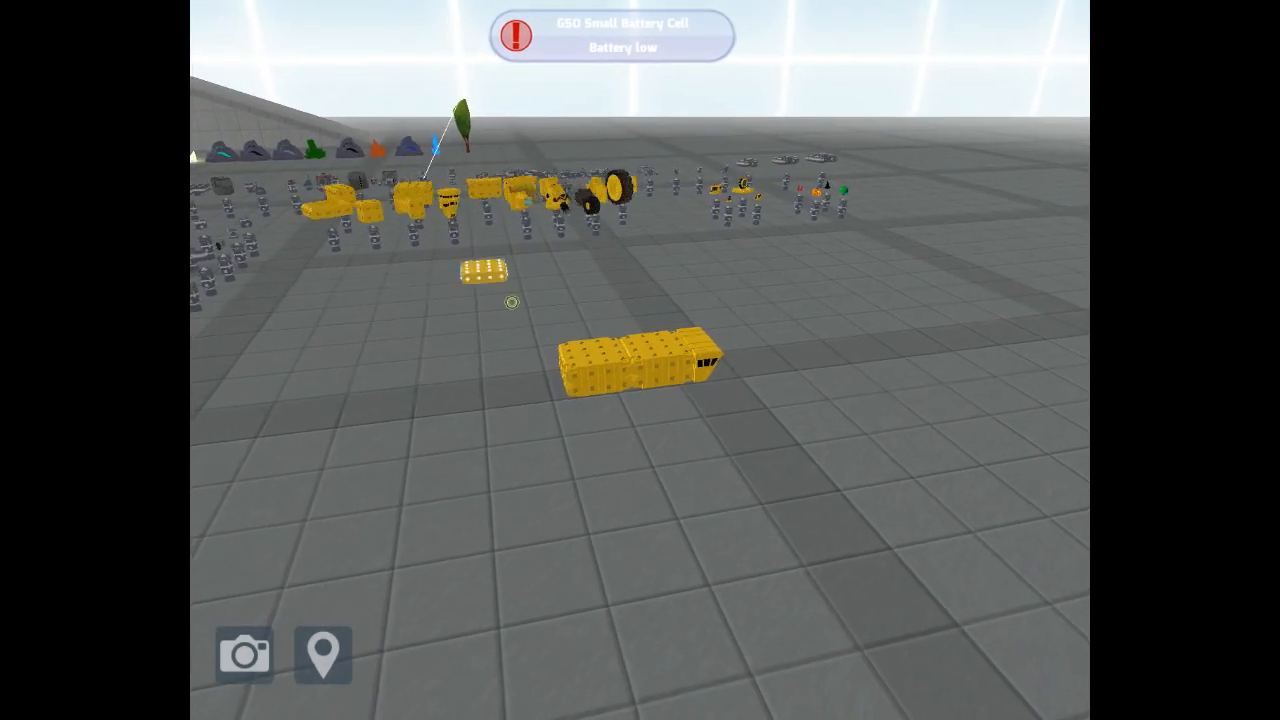
drag(565, 376, 568, 376)
click(532, 342)
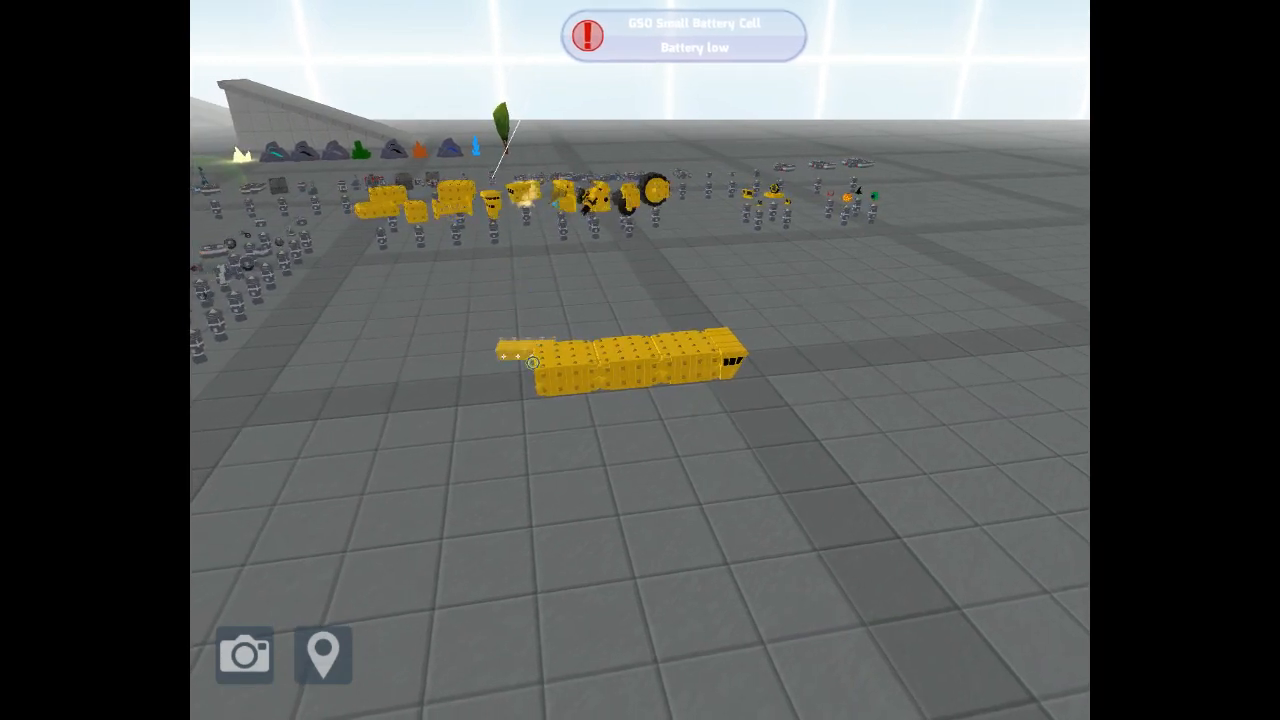
mouse_move(536, 366)
mouse_down()
mouse_move(580, 252)
mouse_move(510, 163)
mouse_up()
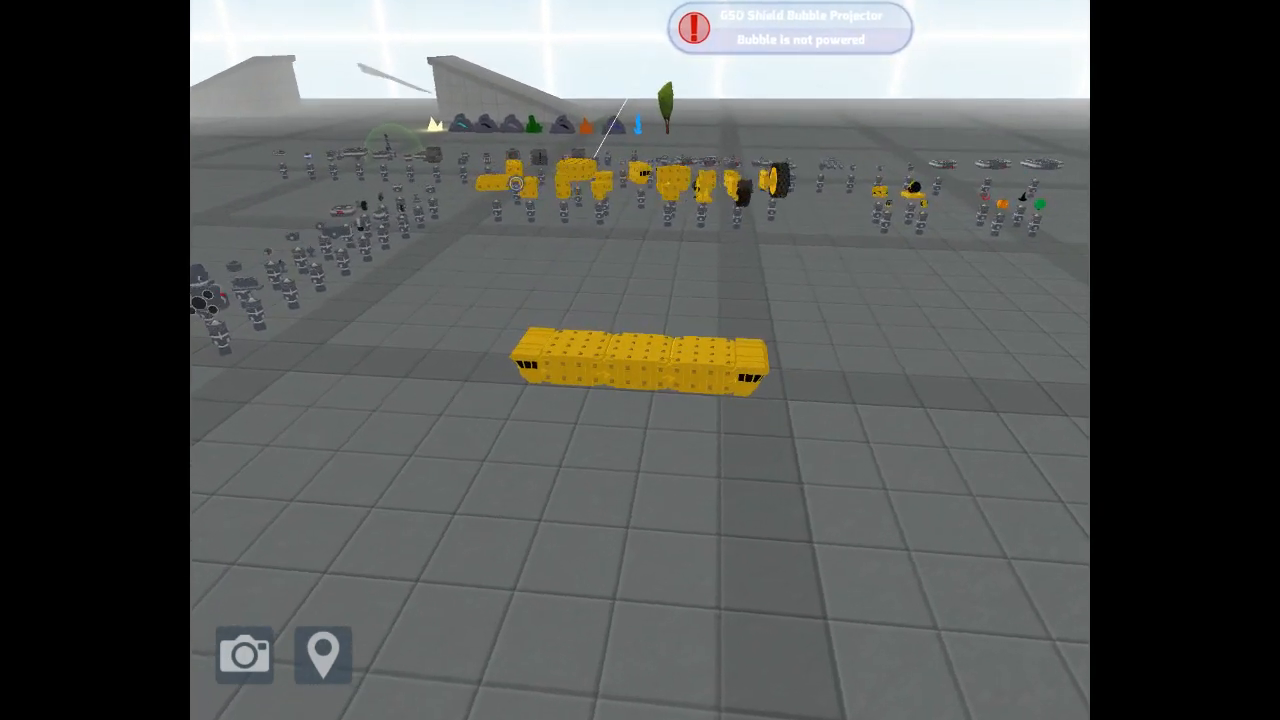
mouse_move(533, 278)
mouse_down()
mouse_move(582, 374)
mouse_move(510, 161)
mouse_up()
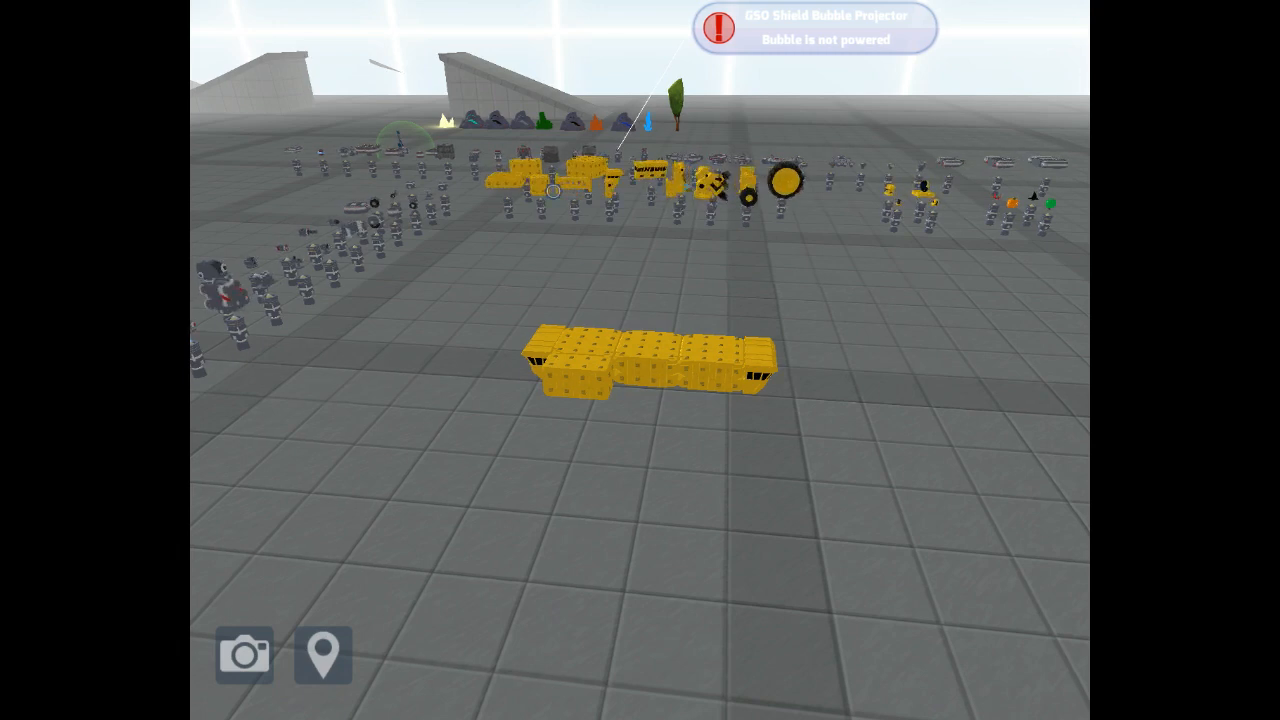
click(640, 375)
drag(557, 203, 659, 326)
click(697, 386)
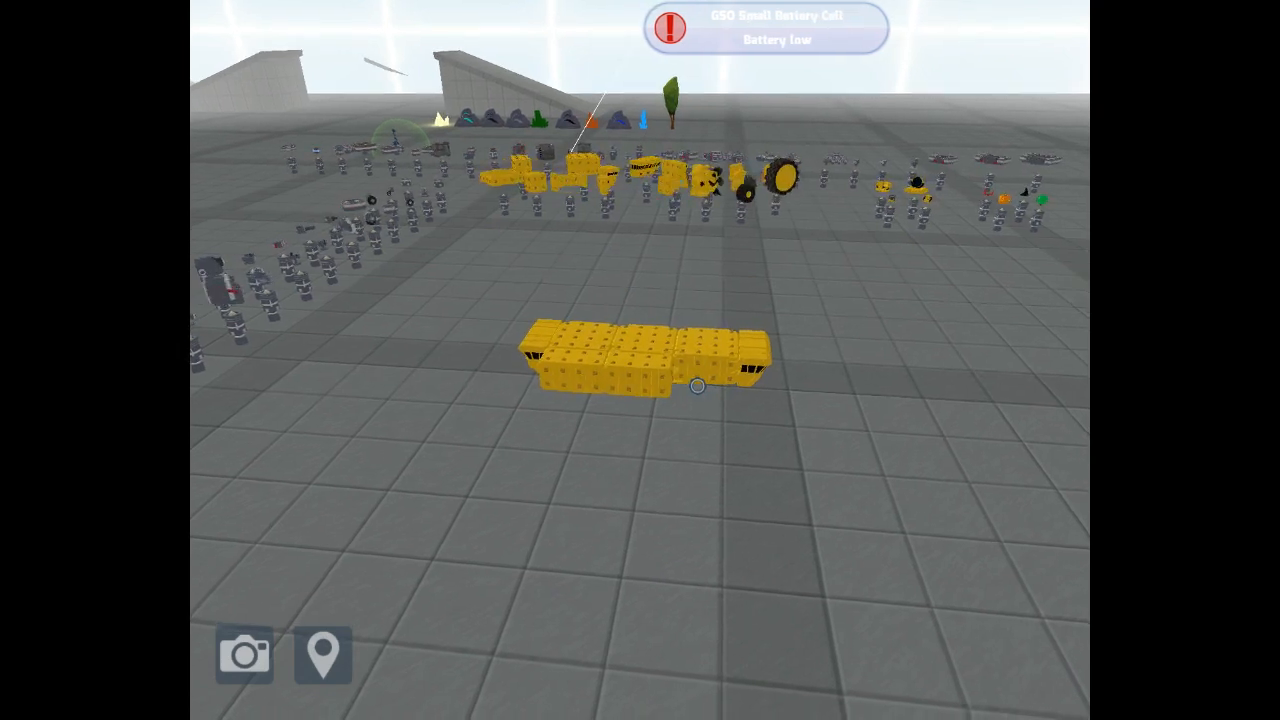
mouse_move(696, 396)
mouse_down()
mouse_move(668, 380)
mouse_move(700, 460)
mouse_up()
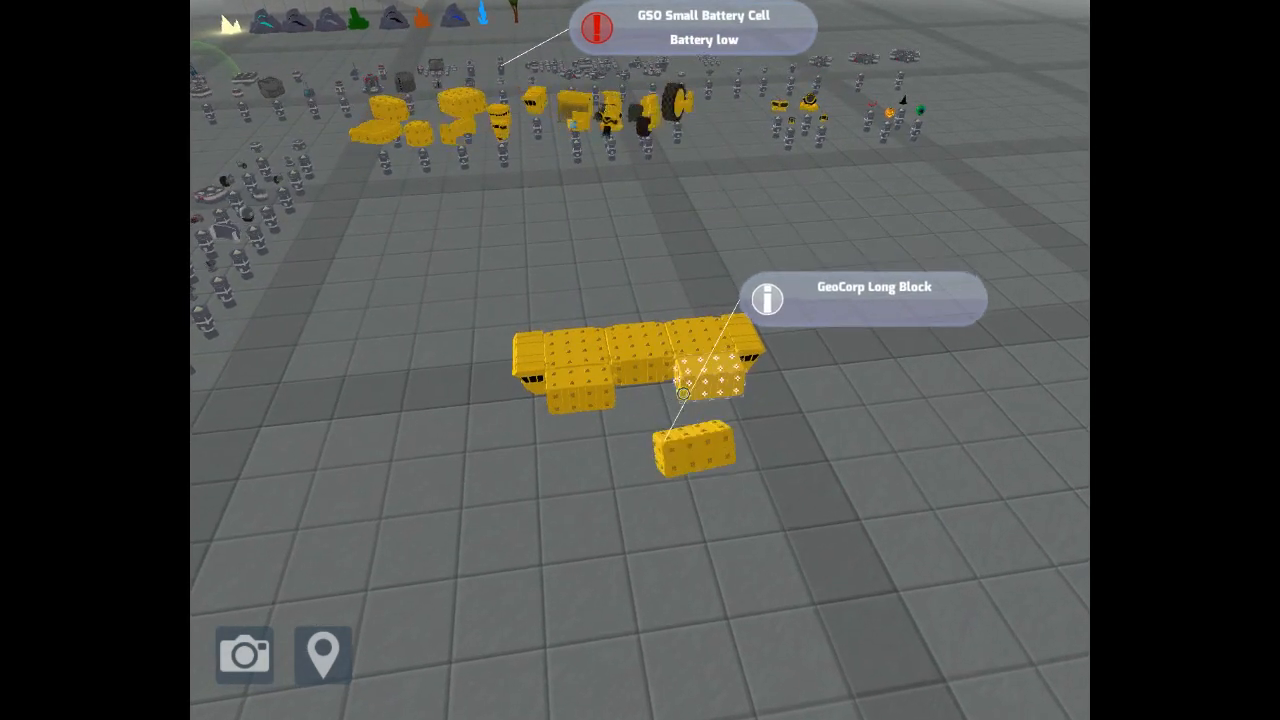
Step: Refit the long block at the hull's right end and add a small block at the left end
drag(660, 366, 848, 446)
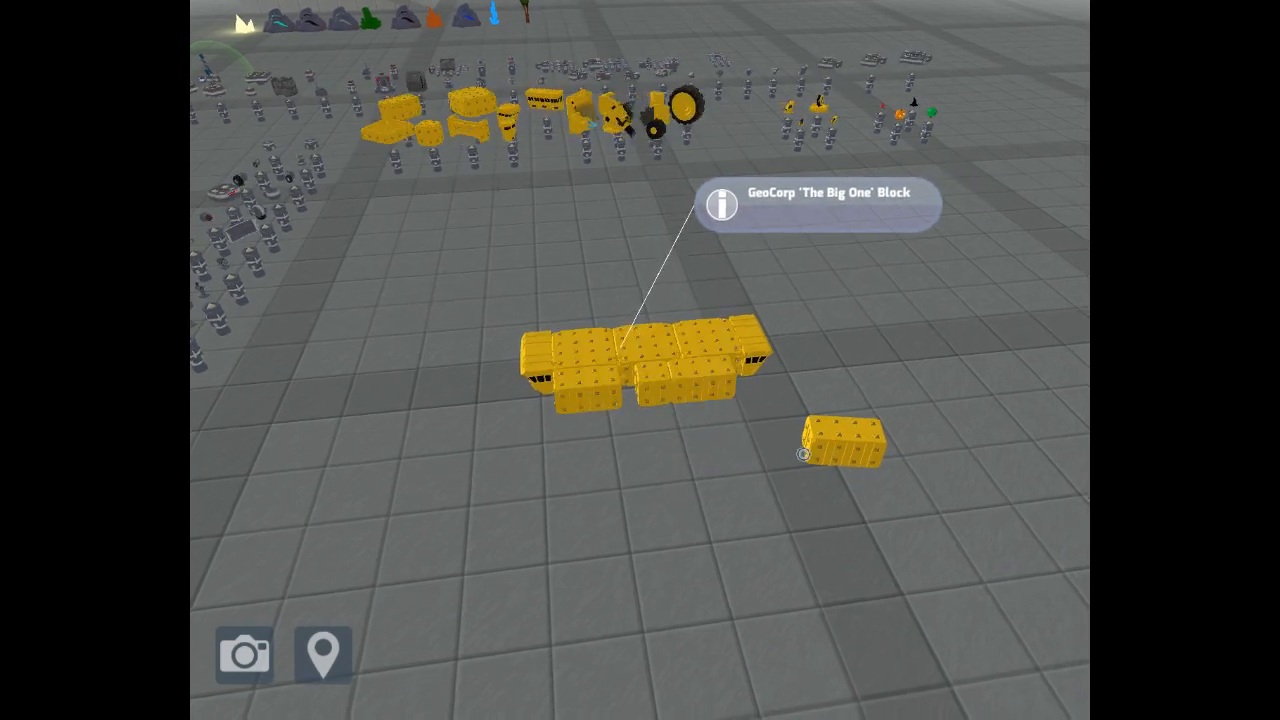
drag(845, 442, 735, 372)
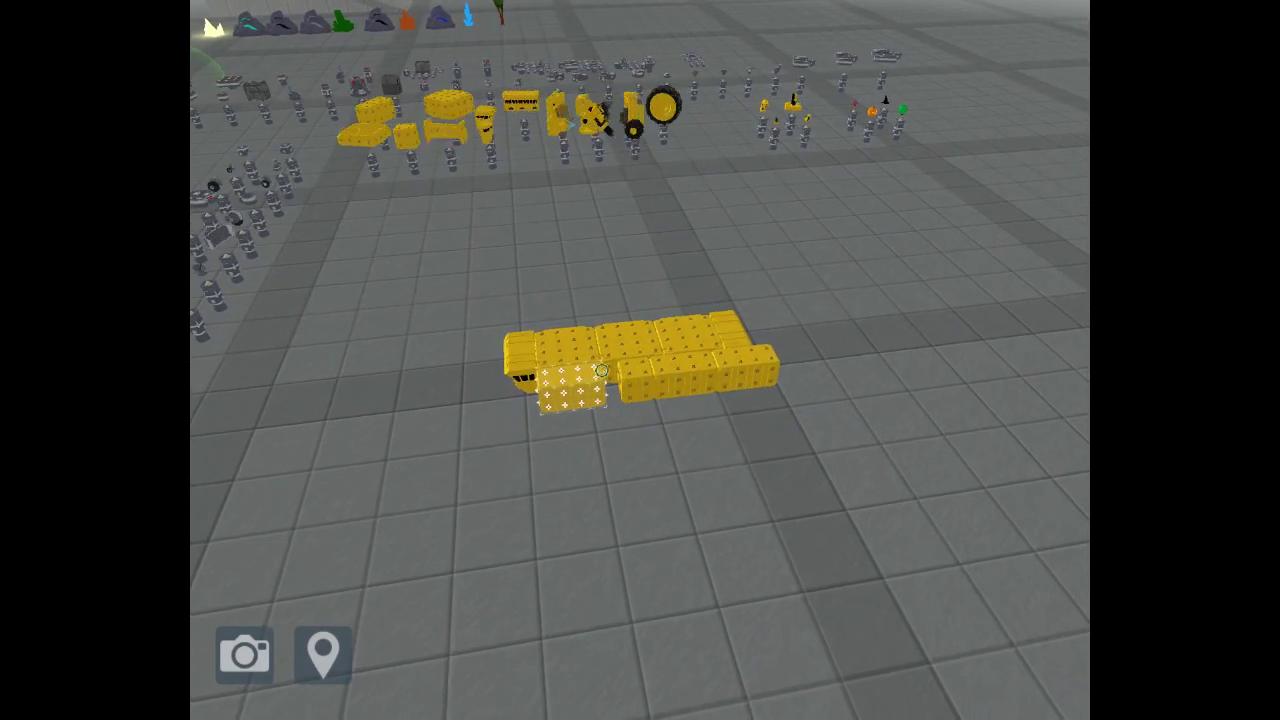
click(600, 371)
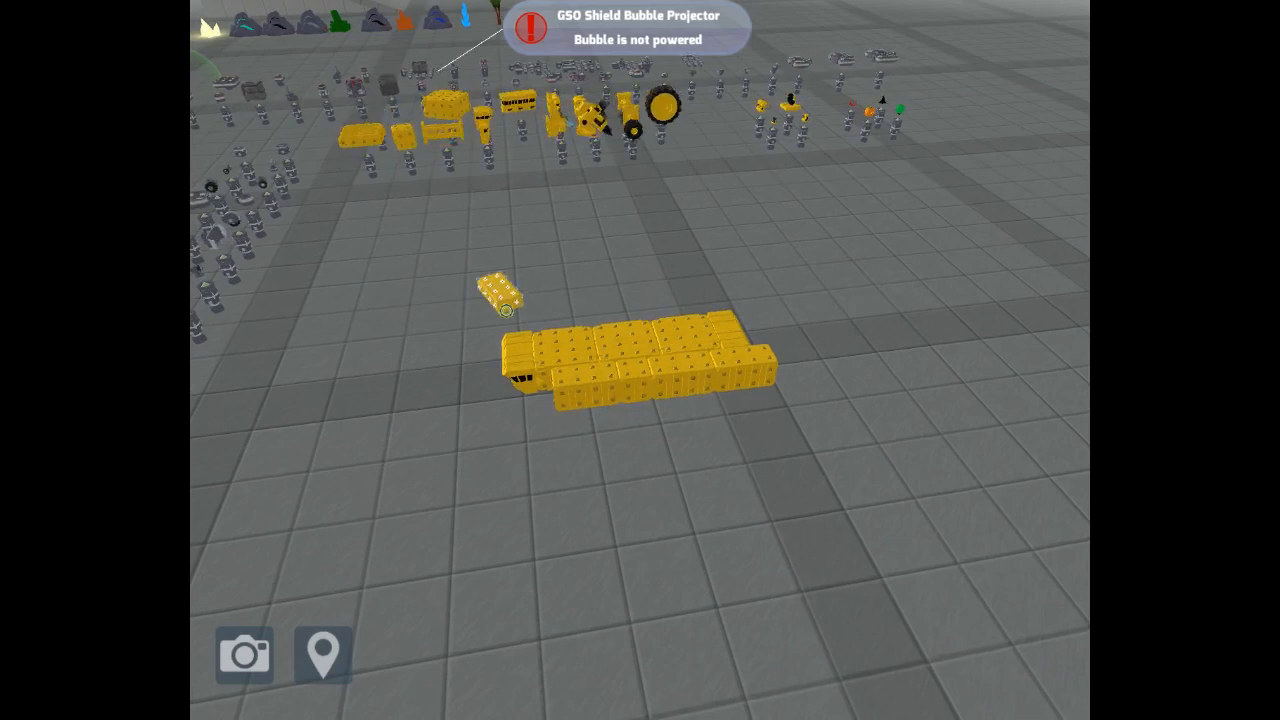
drag(506, 310, 540, 372)
click(540, 372)
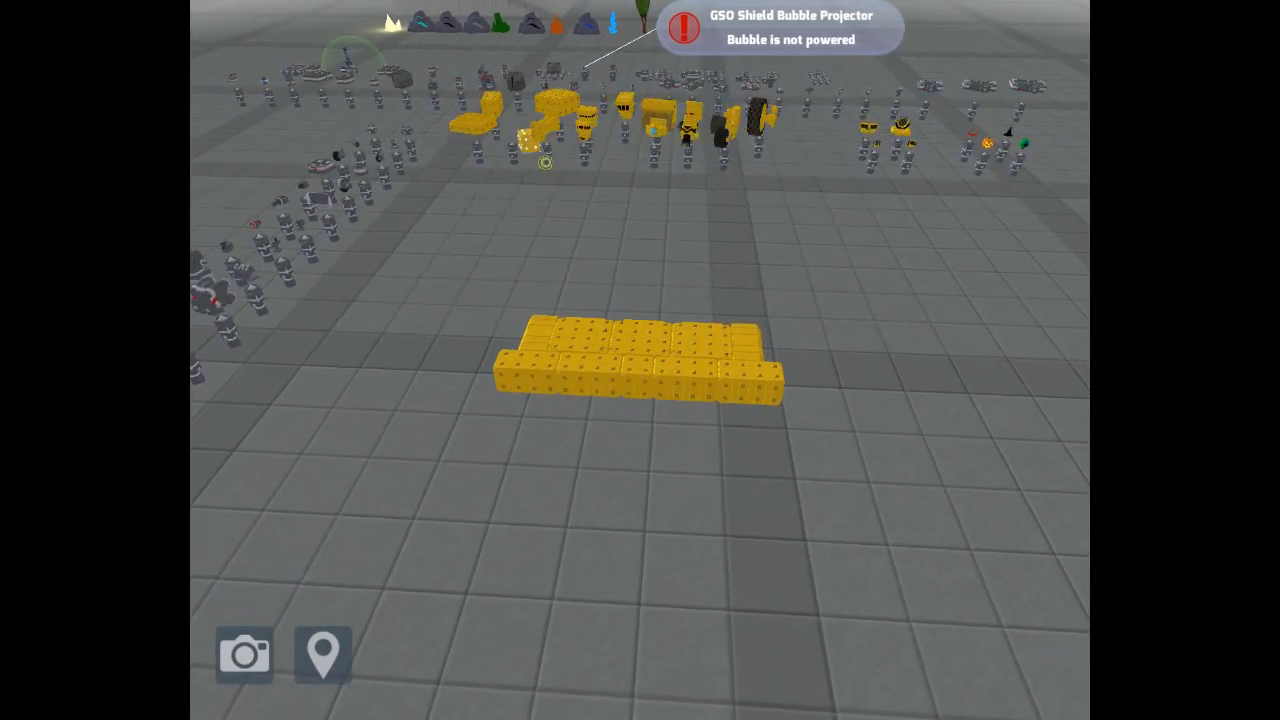
Step: Bring further blocks alongside the hull to thicken its side
drag(596, 201, 638, 312)
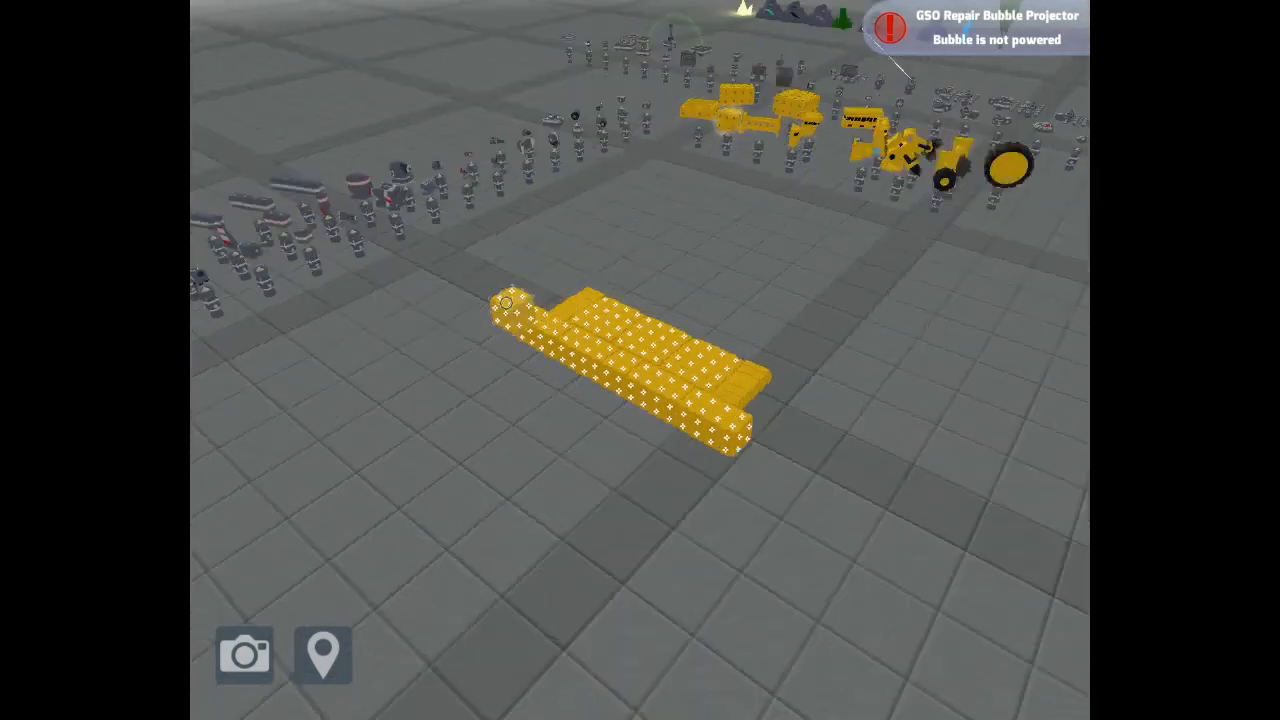
drag(731, 373, 691, 346)
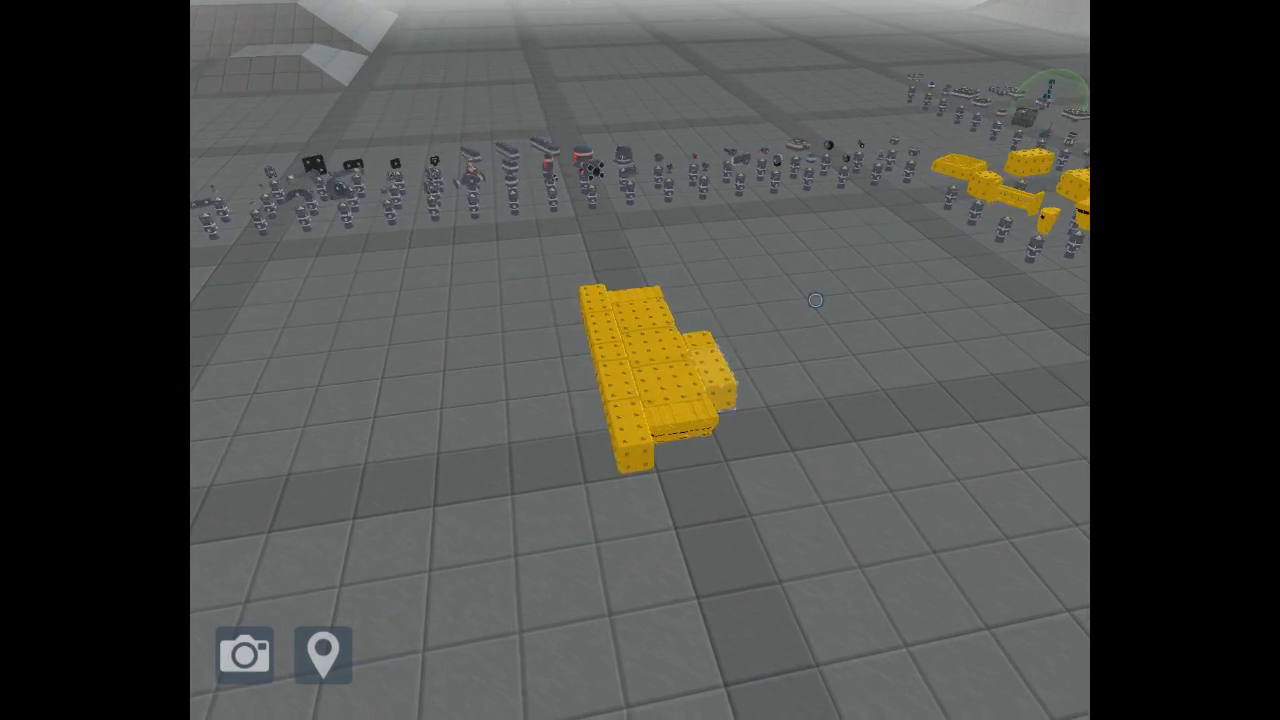
mouse_move(856, 249)
mouse_down()
mouse_move(749, 398)
mouse_move(720, 401)
mouse_up()
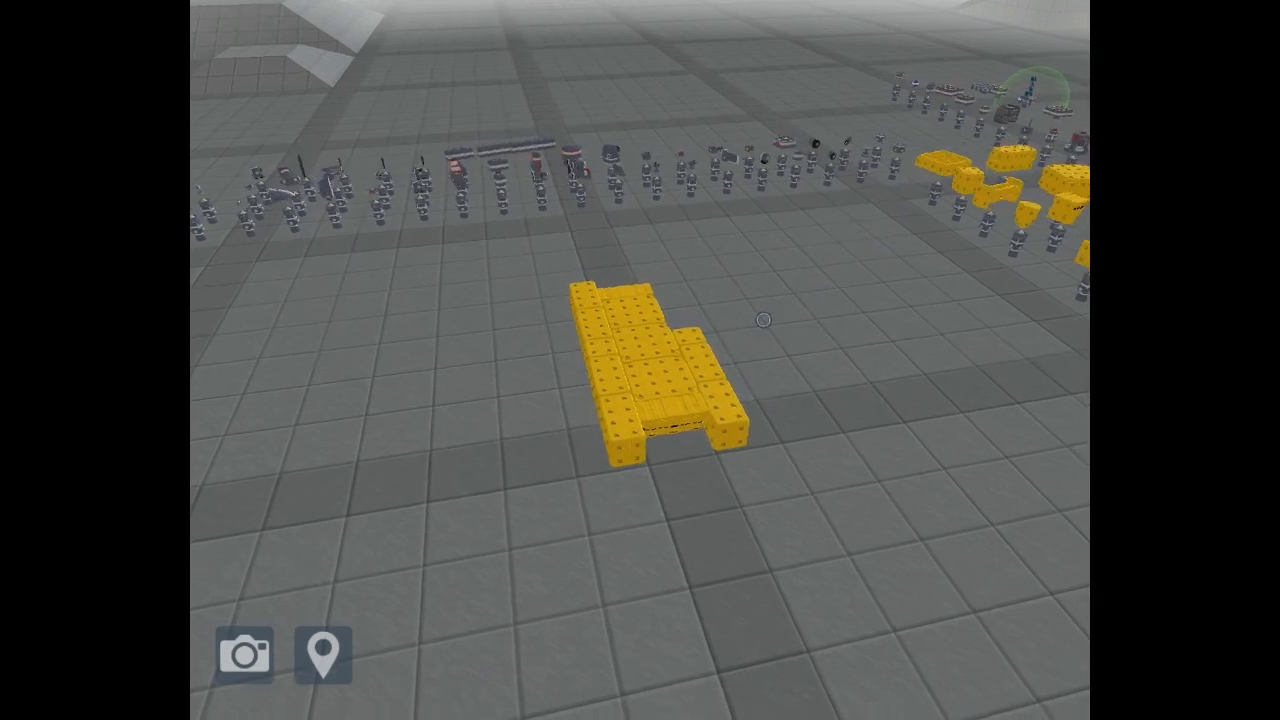
Step: Attach a block from the far pile to the hull and look along it from both sides
drag(1004, 168, 687, 390)
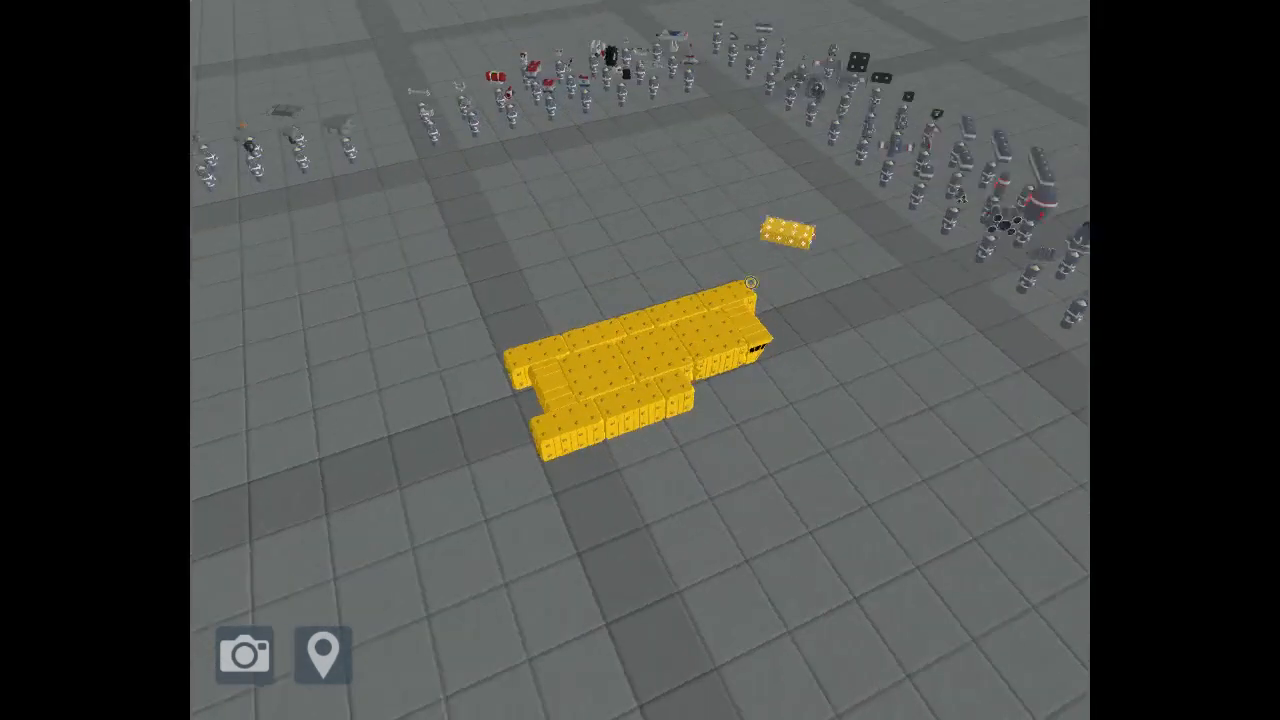
click(687, 390)
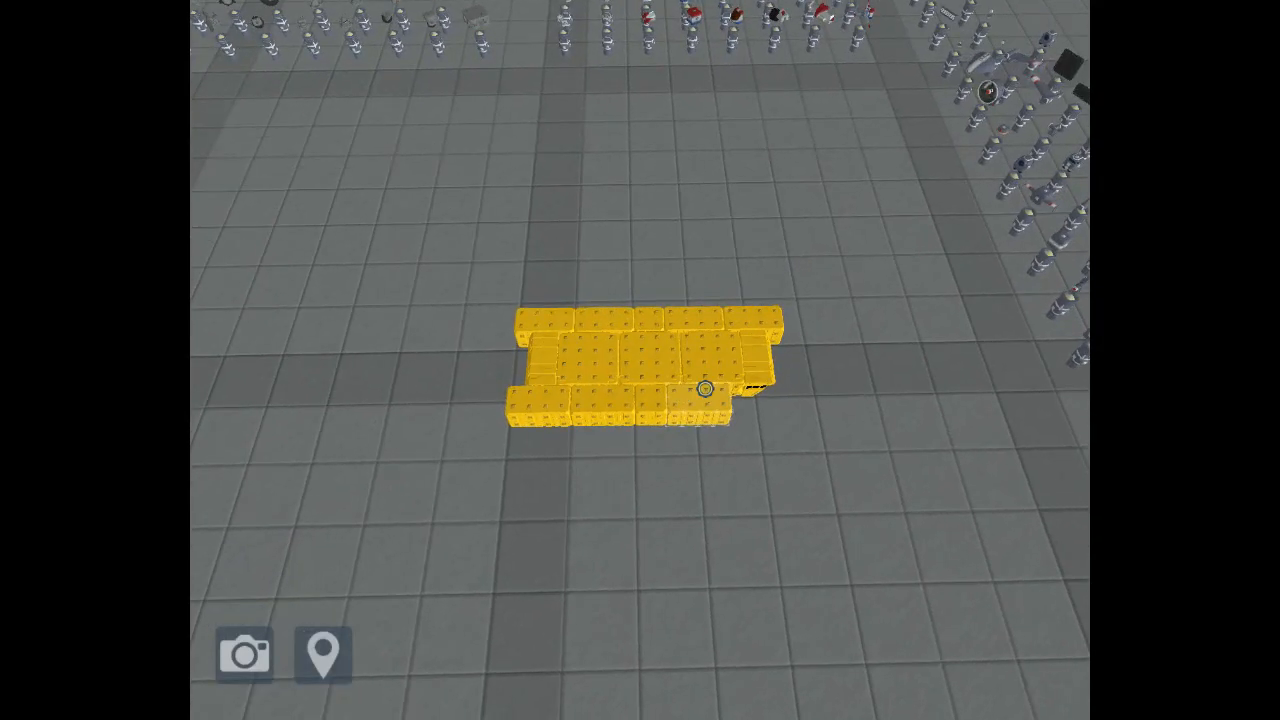
mouse_move(700, 400)
mouse_down()
mouse_move(920, 280)
mouse_move(885, 197)
mouse_move(960, 190)
mouse_move(1005, 160)
mouse_move(958, 102)
mouse_up()
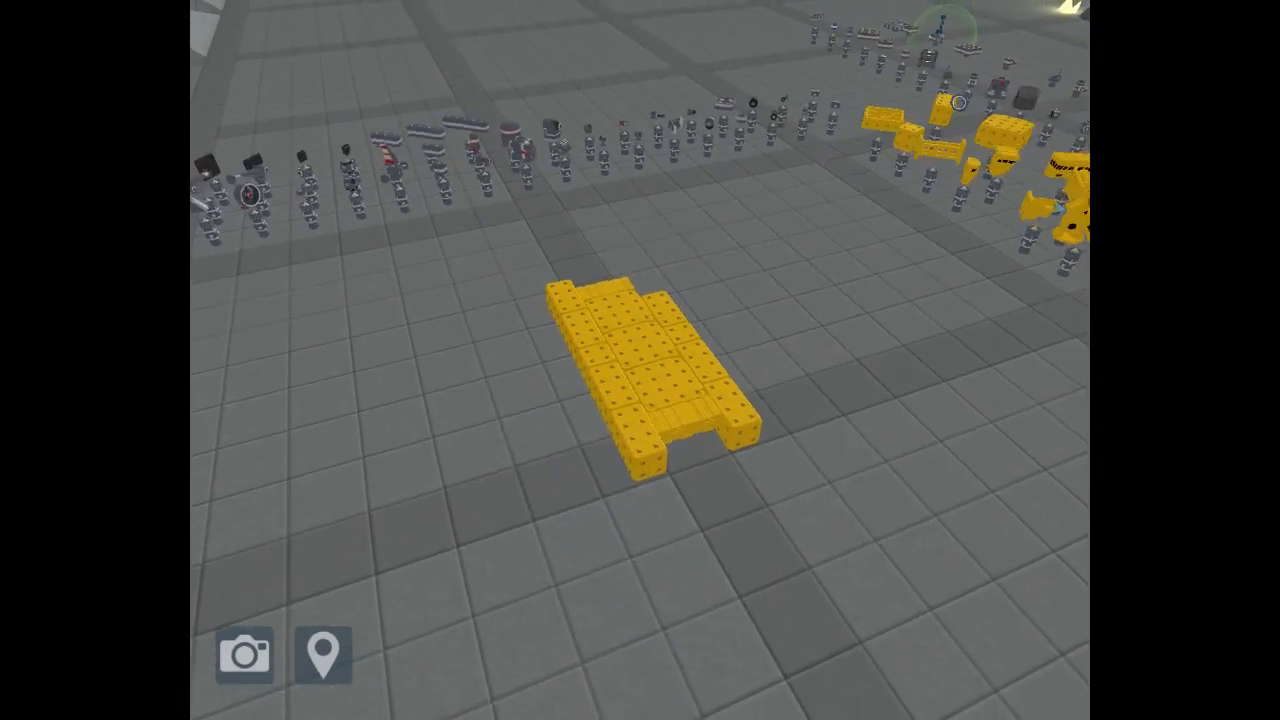
drag(827, 187, 700, 288)
Step: Replace the raised top-right corner block with a jutting block column
click(700, 288)
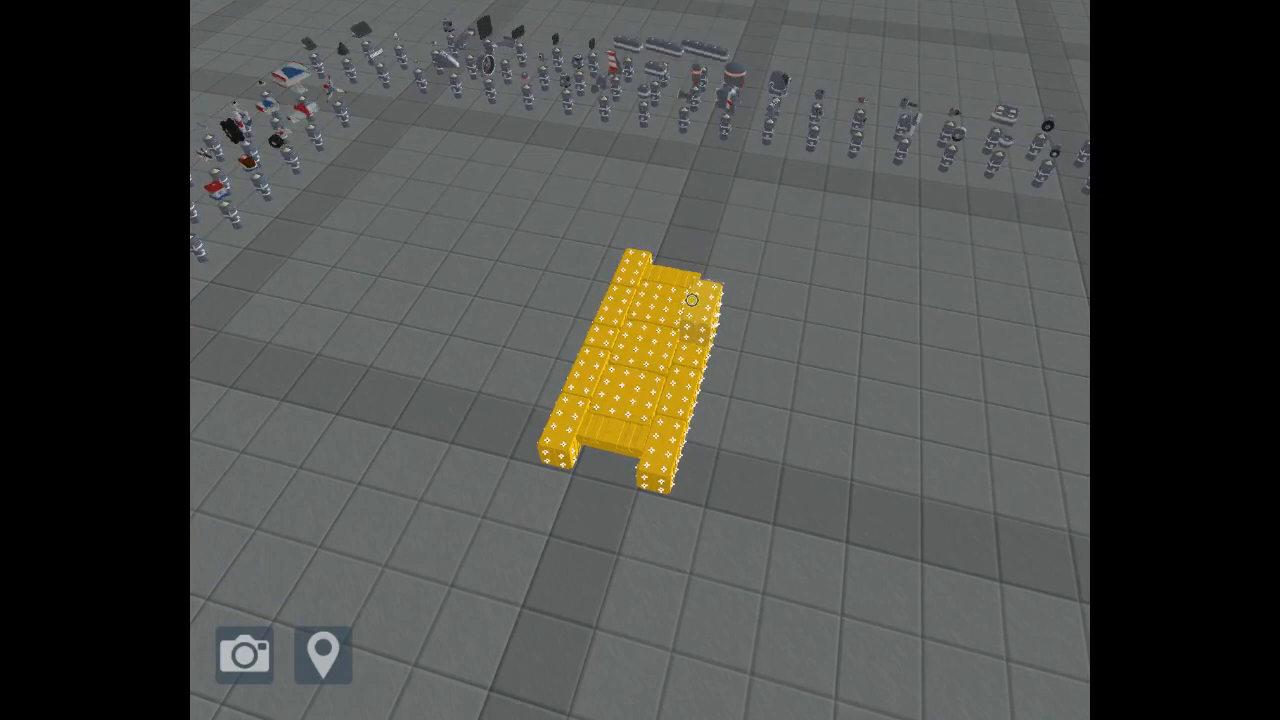
click(701, 302)
drag(695, 293, 600, 332)
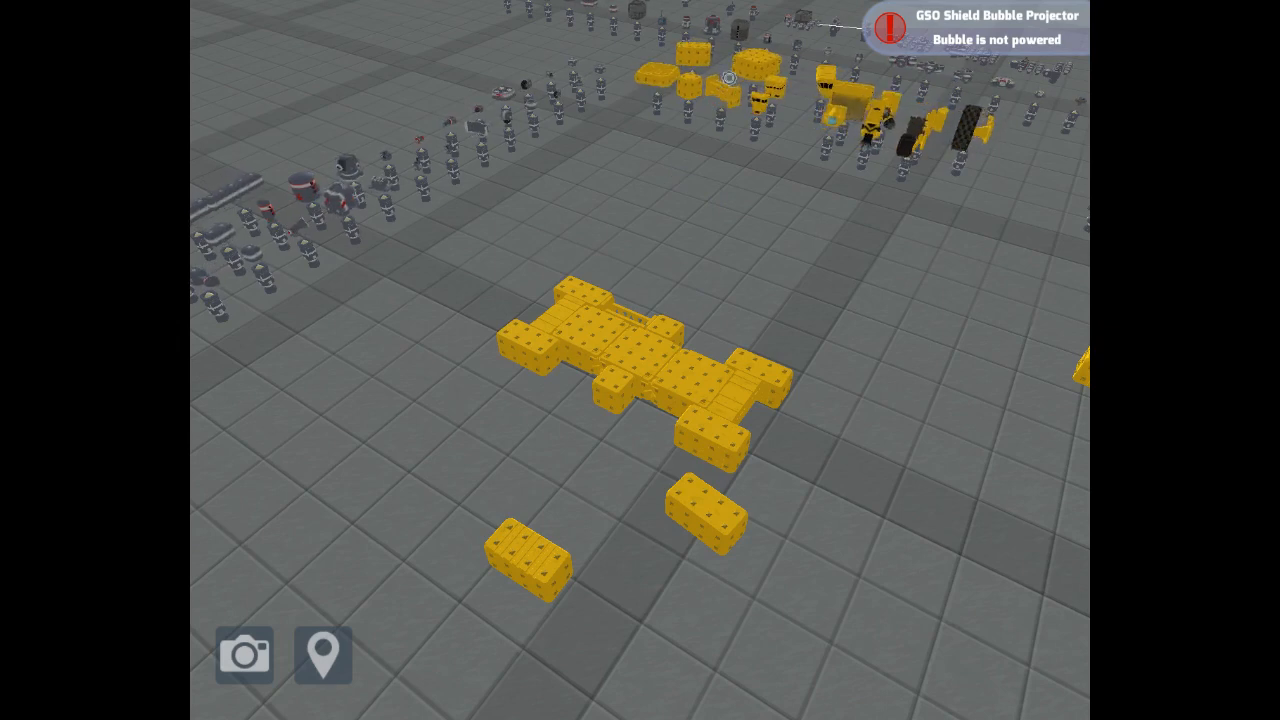
Step: Fit girder pieces into the gaps between hull and corner blocks, centre girder last
drag(712, 221, 681, 327)
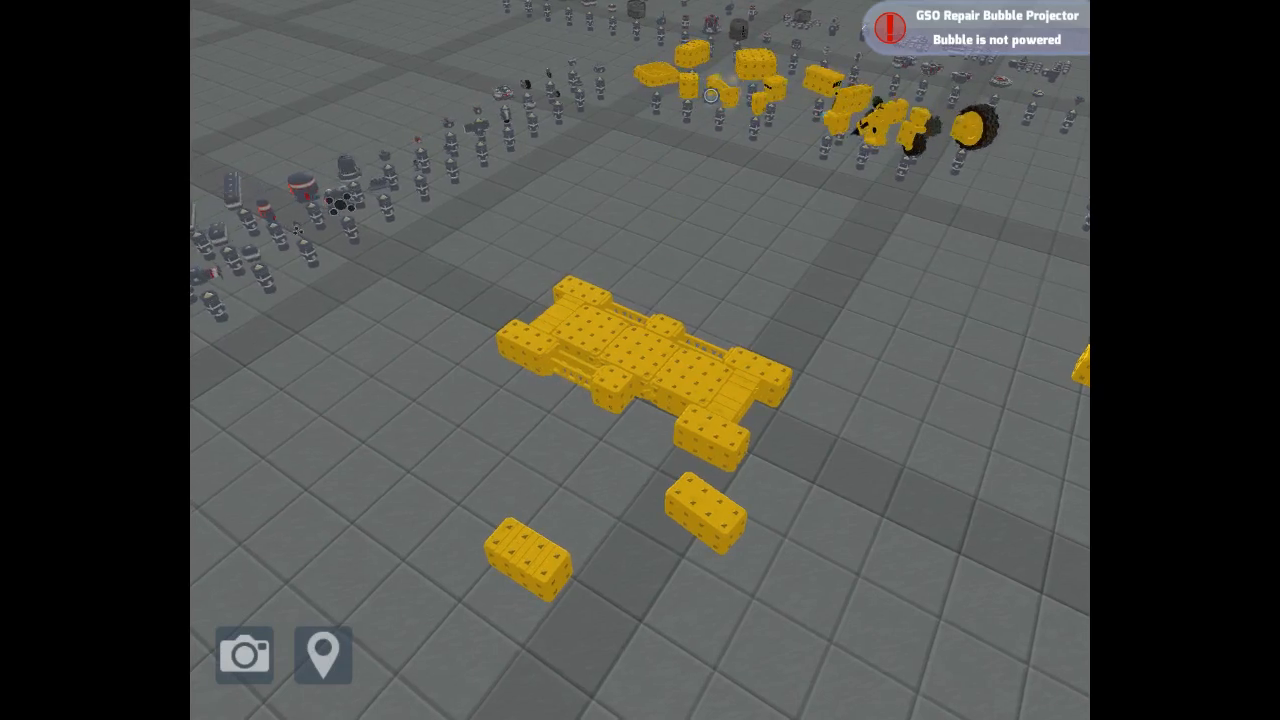
mouse_move(722, 121)
mouse_down()
mouse_move(634, 386)
mouse_move(623, 304)
mouse_move(724, 419)
mouse_move(820, 420)
mouse_up()
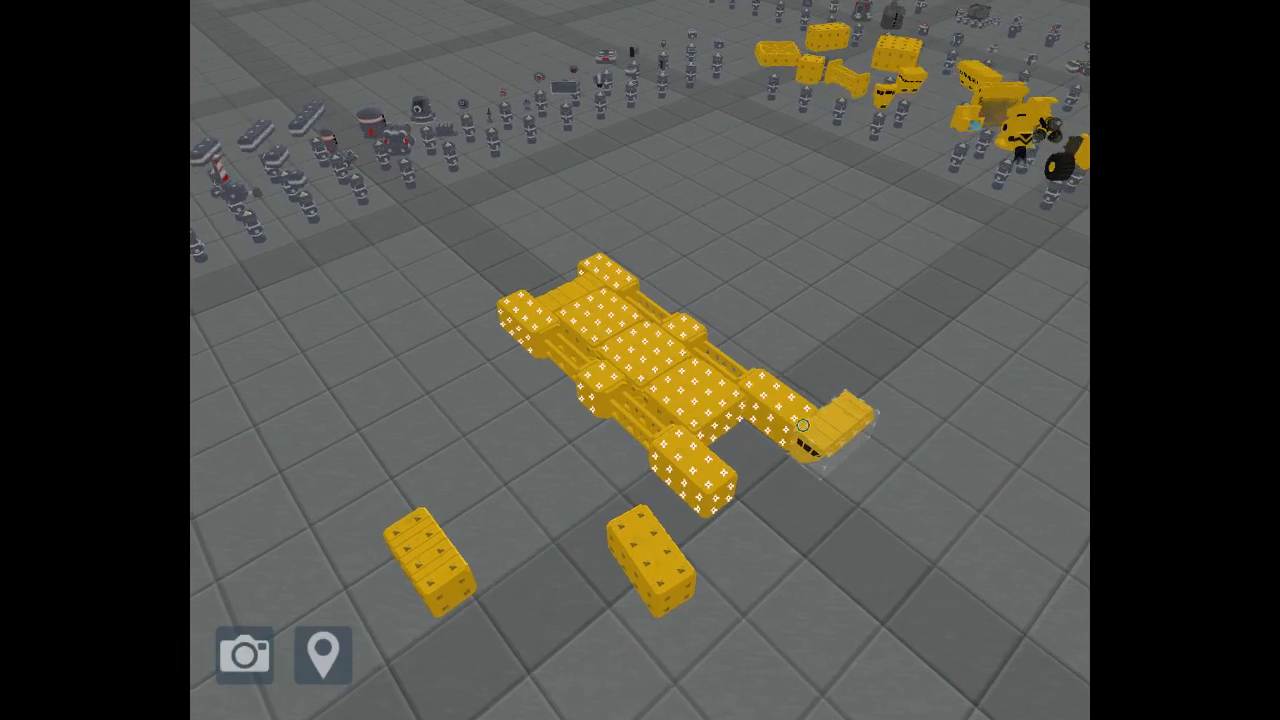
mouse_move(734, 424)
mouse_down()
mouse_move(712, 412)
mouse_move(900, 480)
mouse_up()
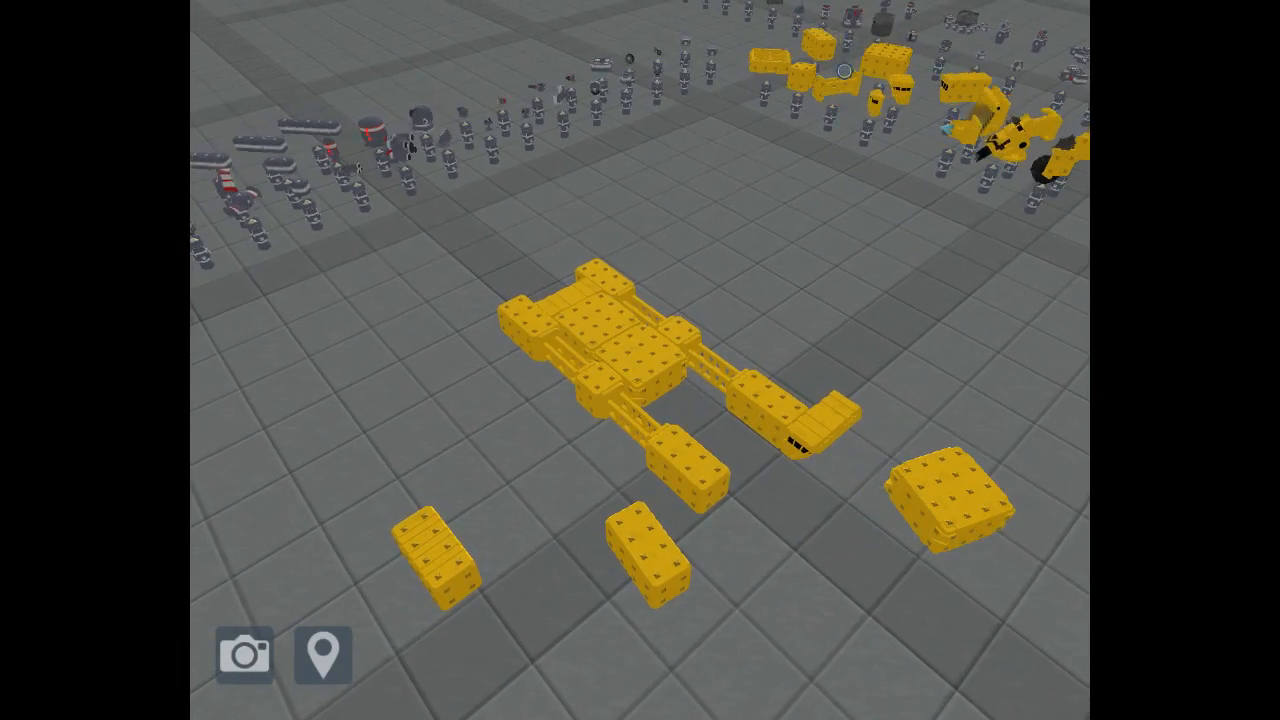
drag(814, 333, 700, 375)
click(678, 373)
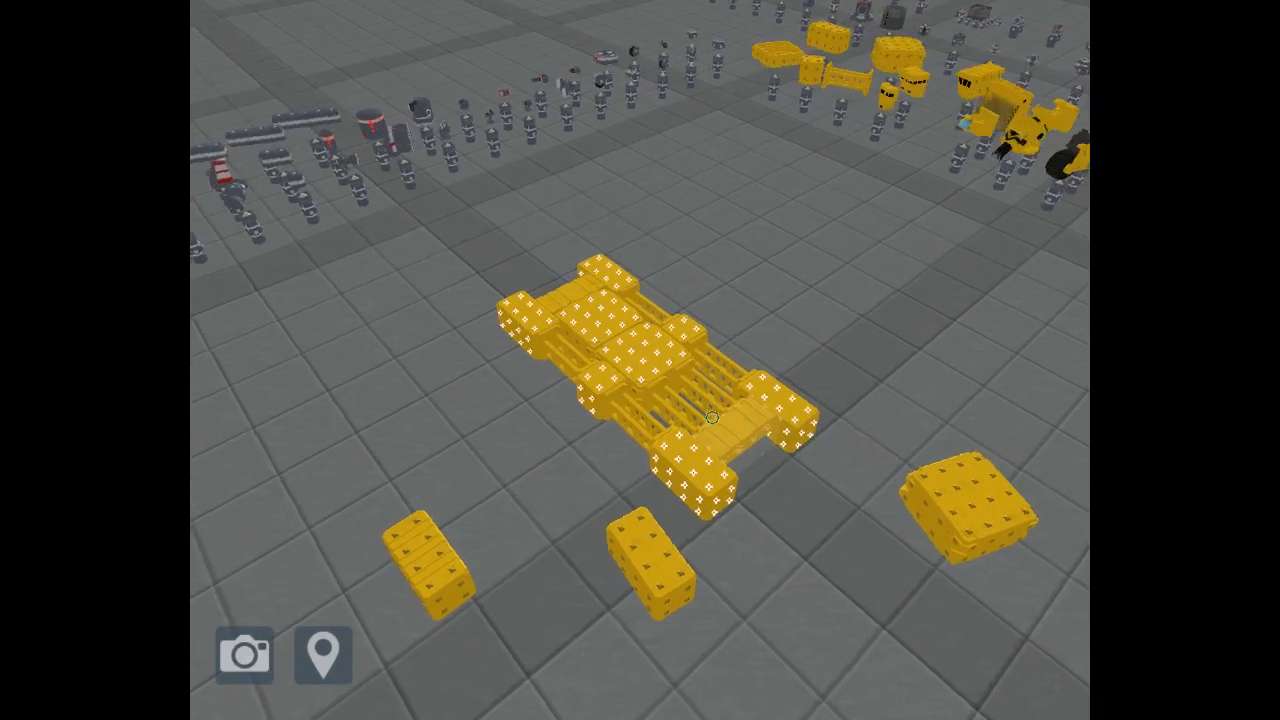
mouse_move(767, 454)
mouse_down()
mouse_move(676, 415)
mouse_move(775, 450)
mouse_up()
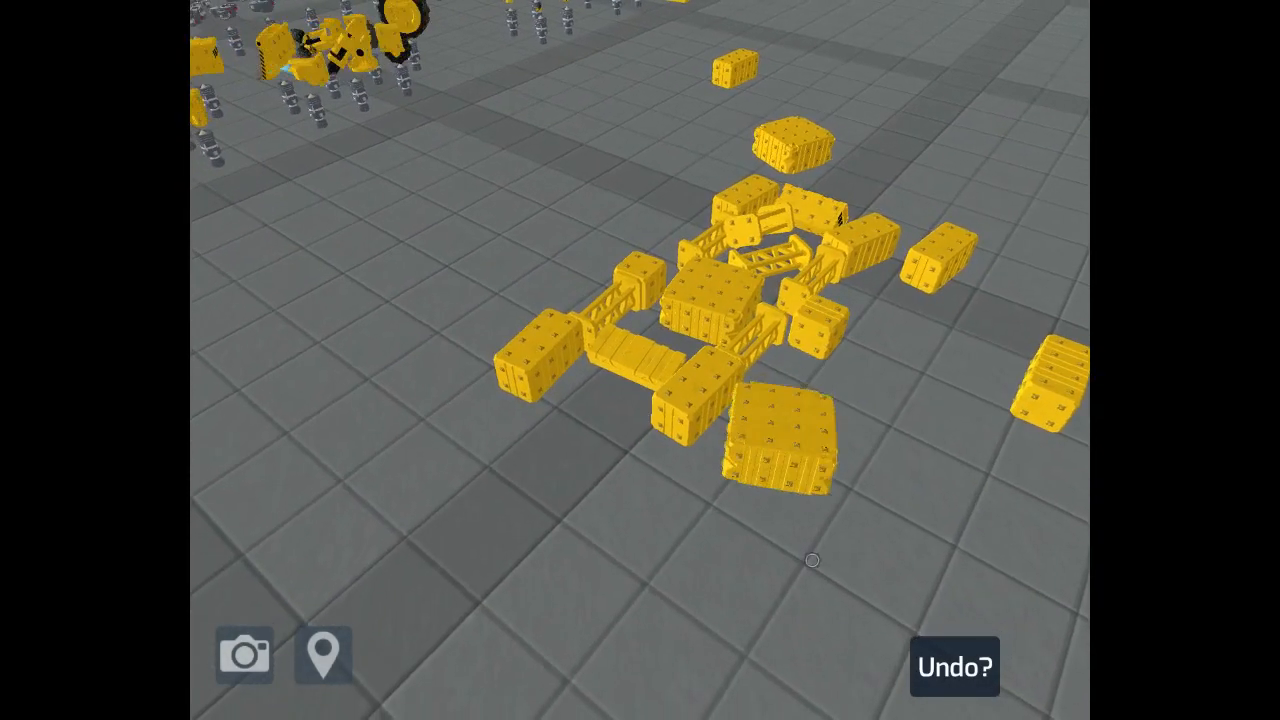
Step: Undo the tech shattering and return the held part to the shelf
key(ctrl+z)
mouse_move(767, 431)
mouse_down()
mouse_move(519, 370)
mouse_move(494, 438)
mouse_up()
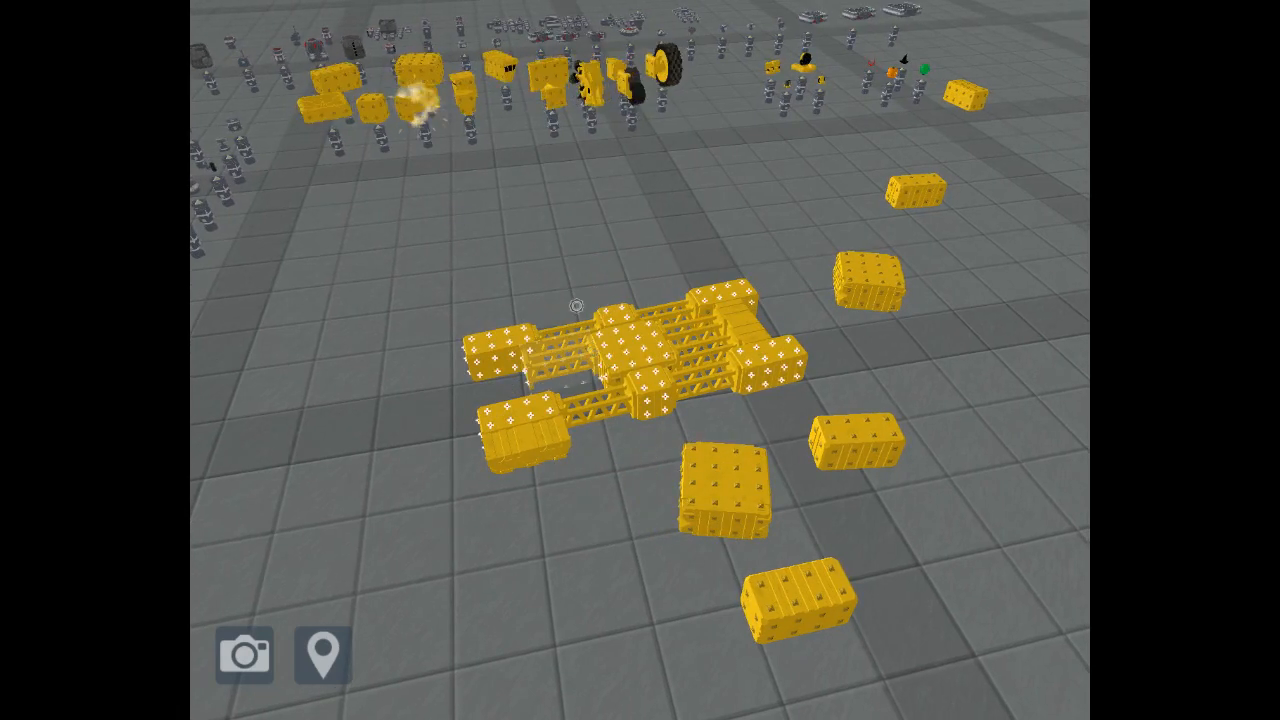
drag(576, 305, 417, 97)
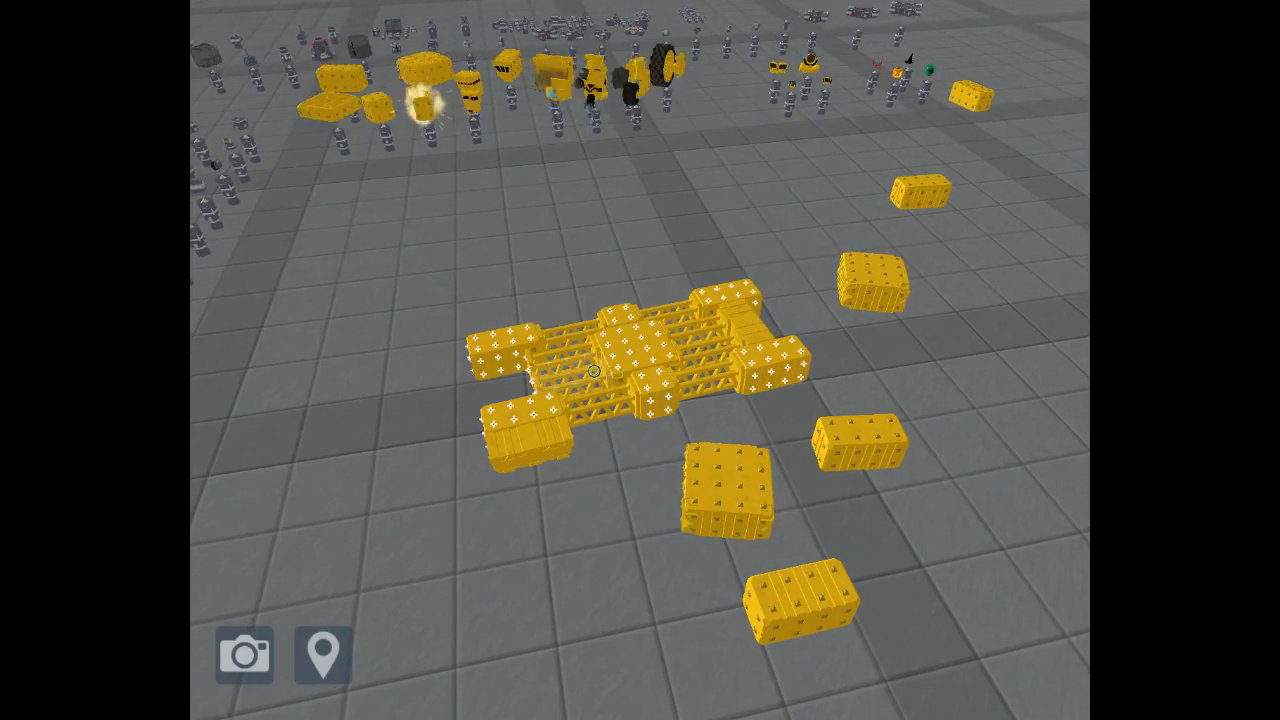
mouse_move(593, 371)
mouse_down()
mouse_move(566, 431)
mouse_move(527, 369)
mouse_up()
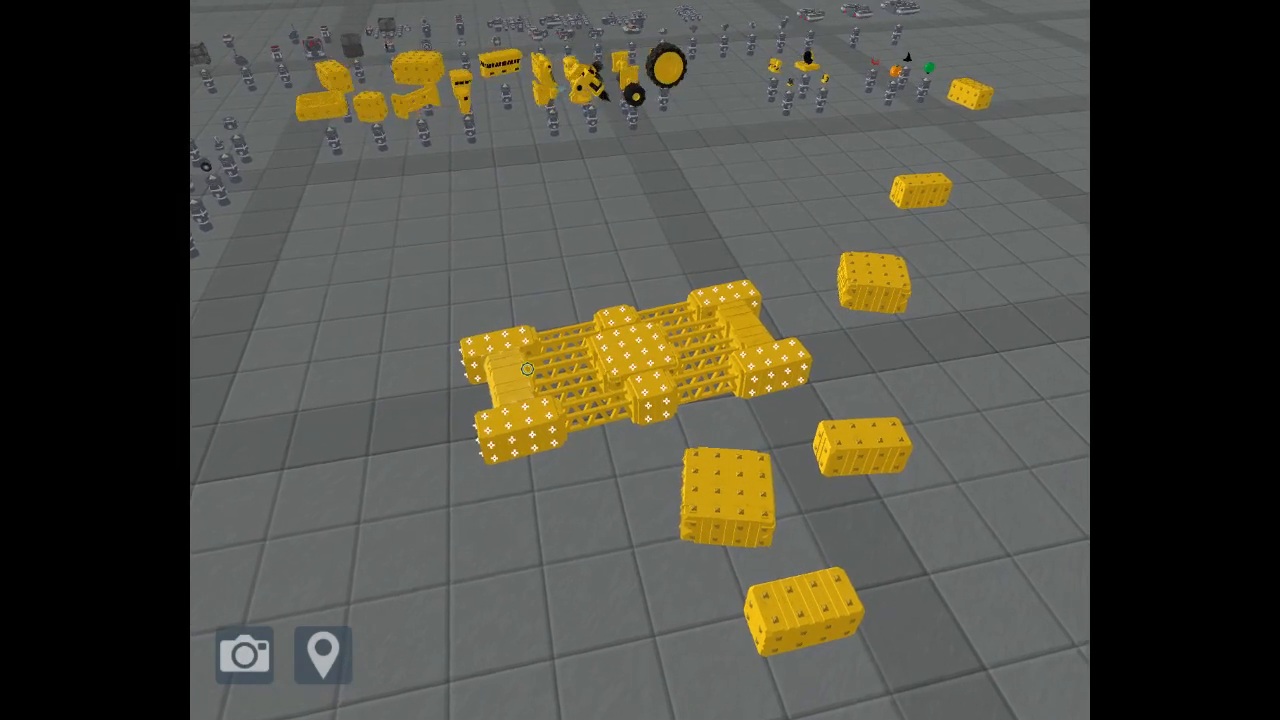
drag(531, 480, 620, 300)
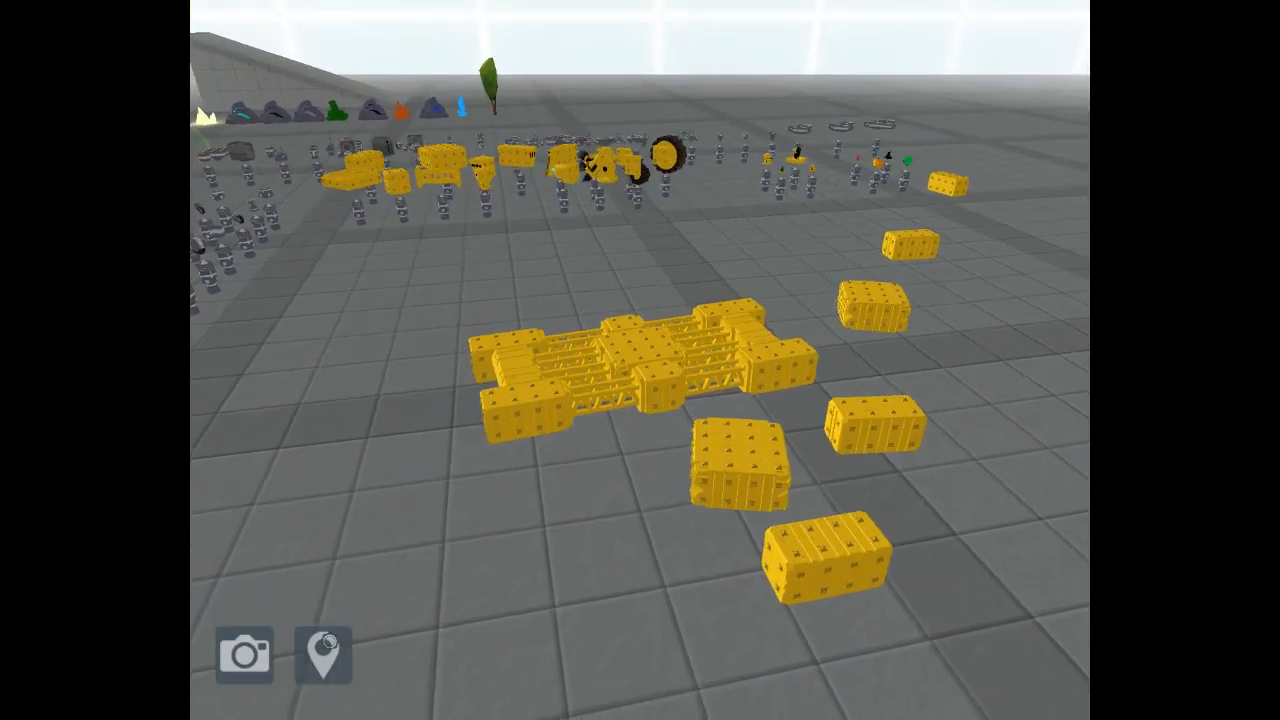
mouse_move(660, 500)
mouse_down()
mouse_move(517, 511)
mouse_move(567, 530)
mouse_move(593, 229)
mouse_up()
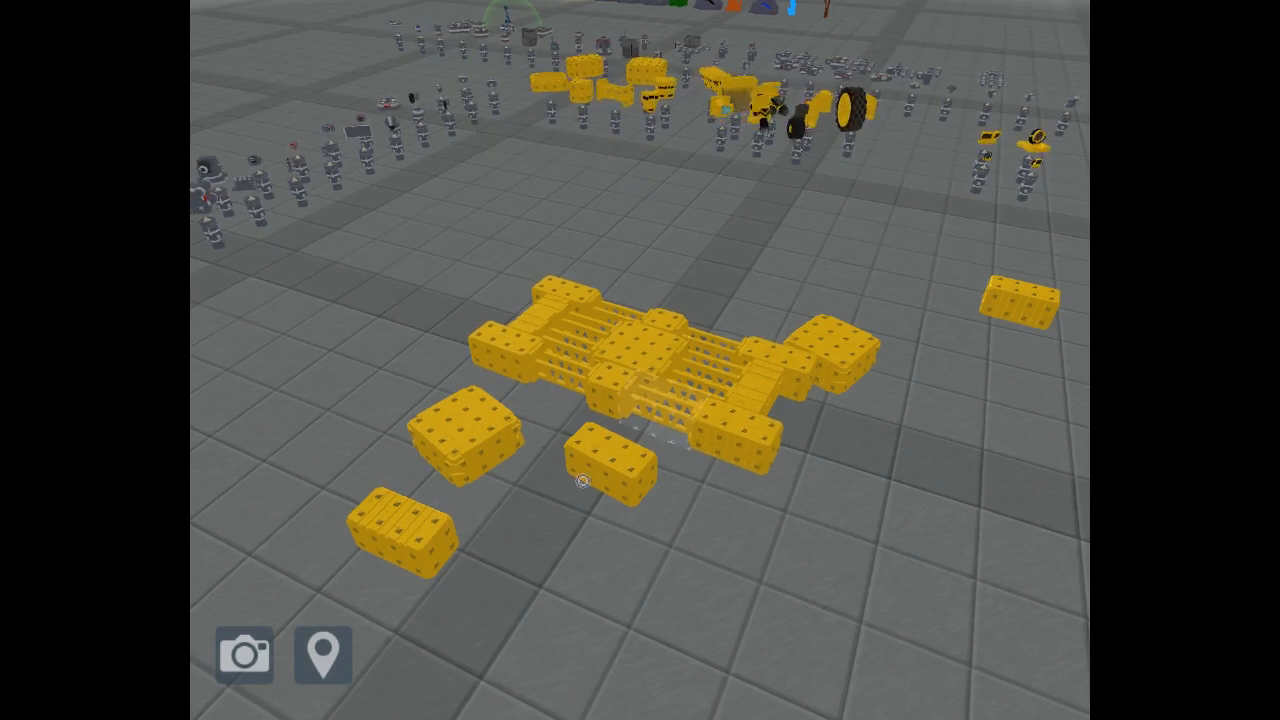
Step: Pull a Basic Block off the hull's front and drop it loose on the ground
drag(585, 461, 597, 409)
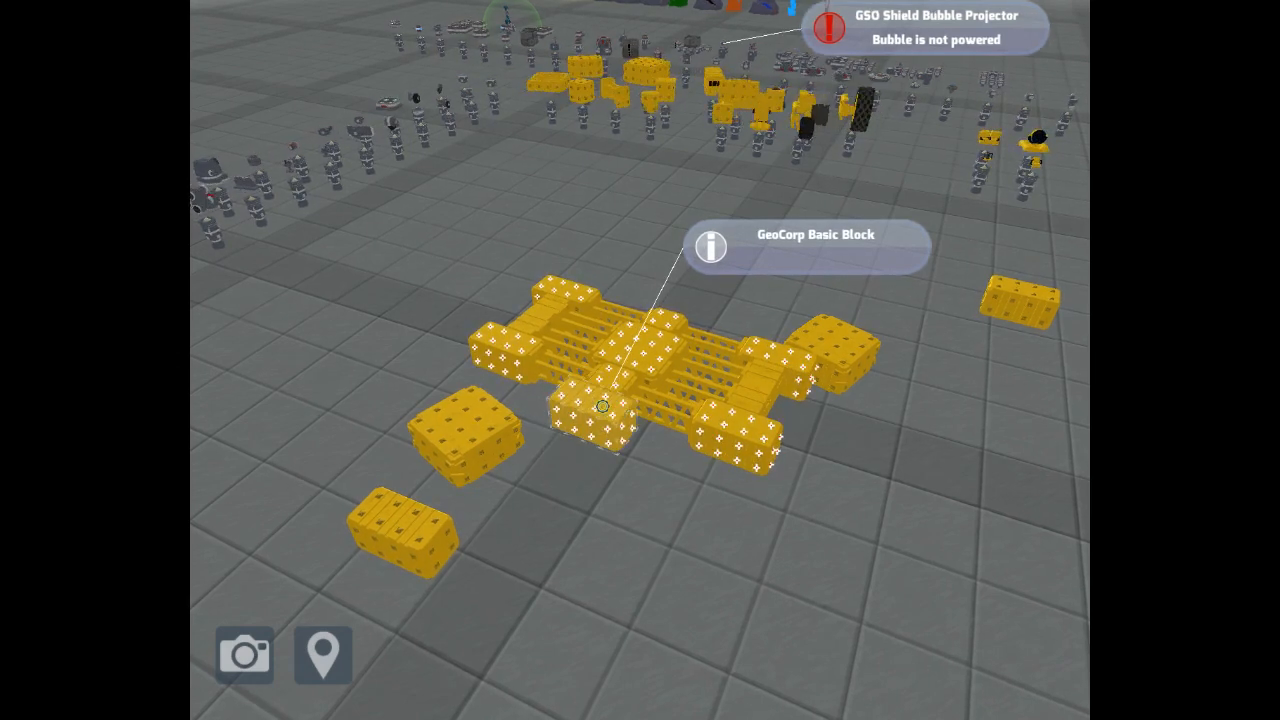
drag(601, 406, 602, 434)
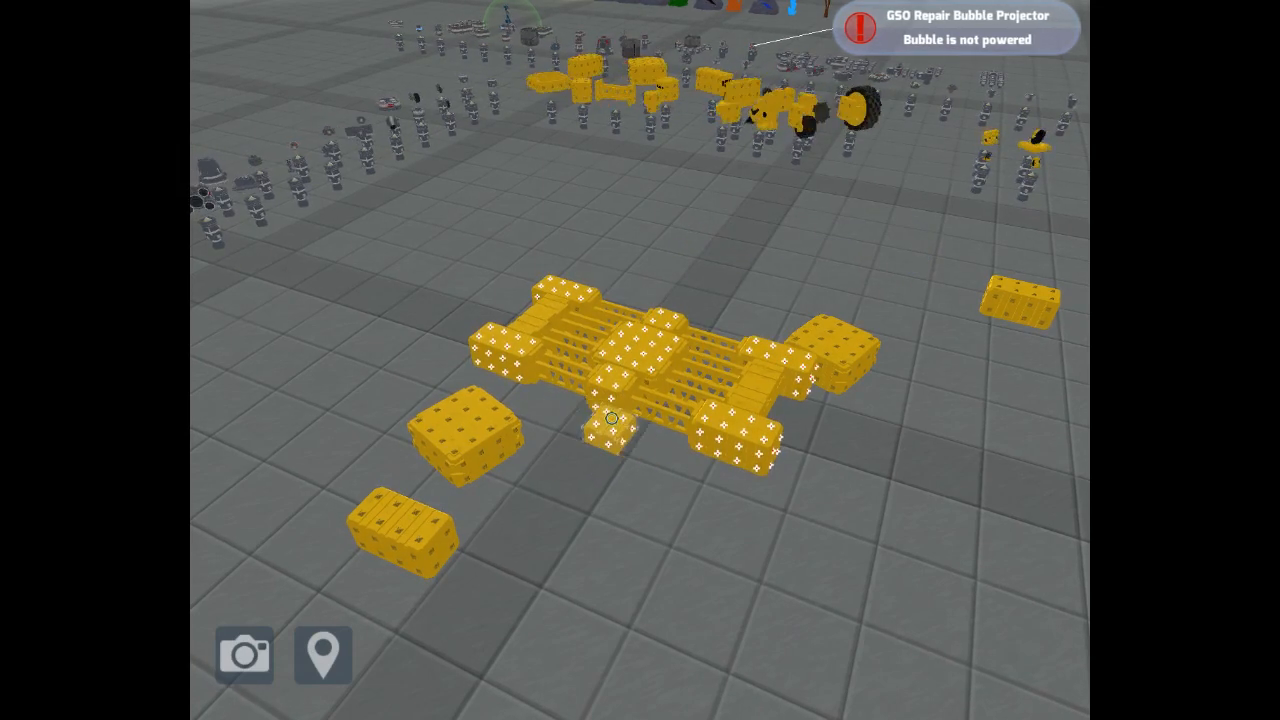
drag(610, 418, 610, 418)
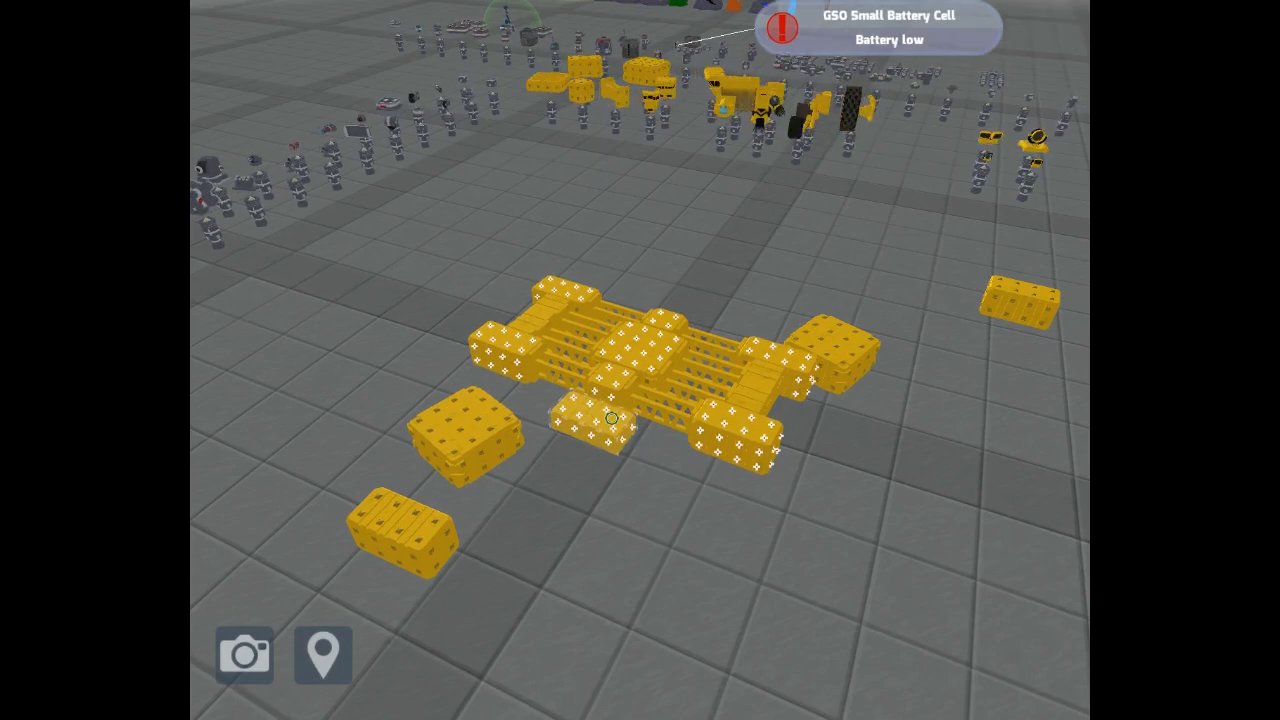
drag(506, 178, 770, 138)
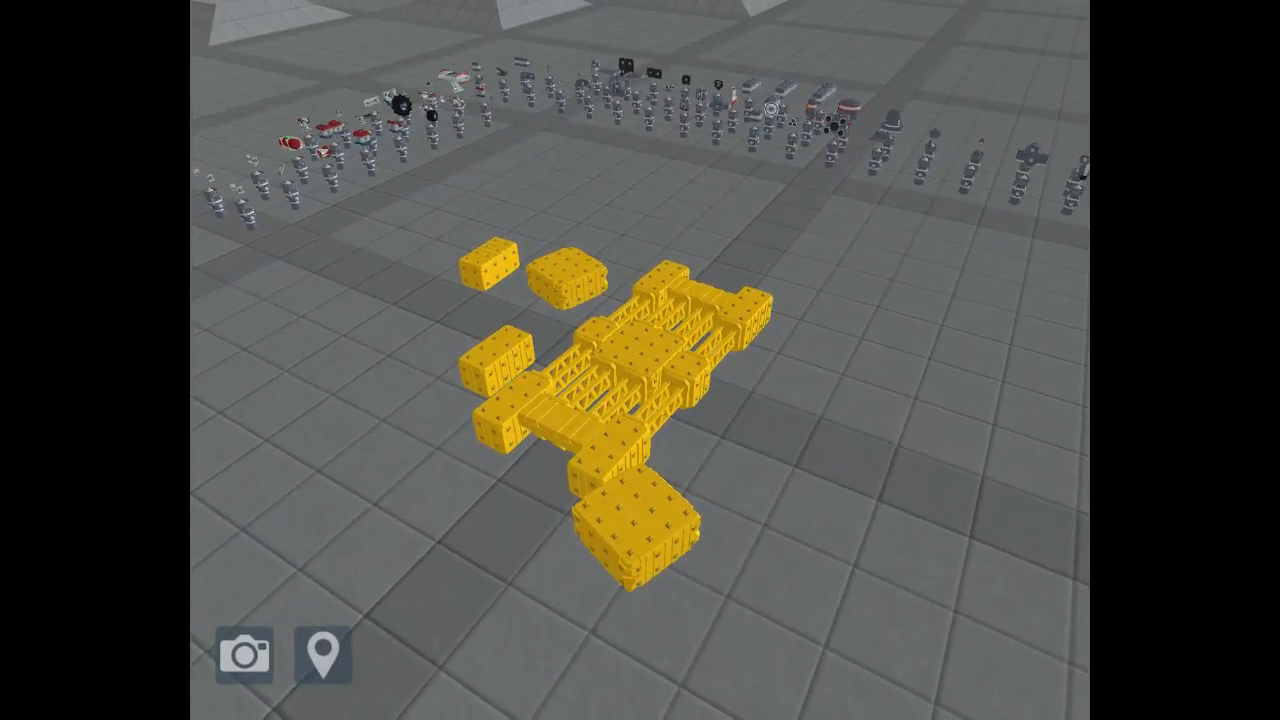
Step: Attach a Basic Block to the hull's front and delete the top block of the right stack
drag(770, 103, 729, 425)
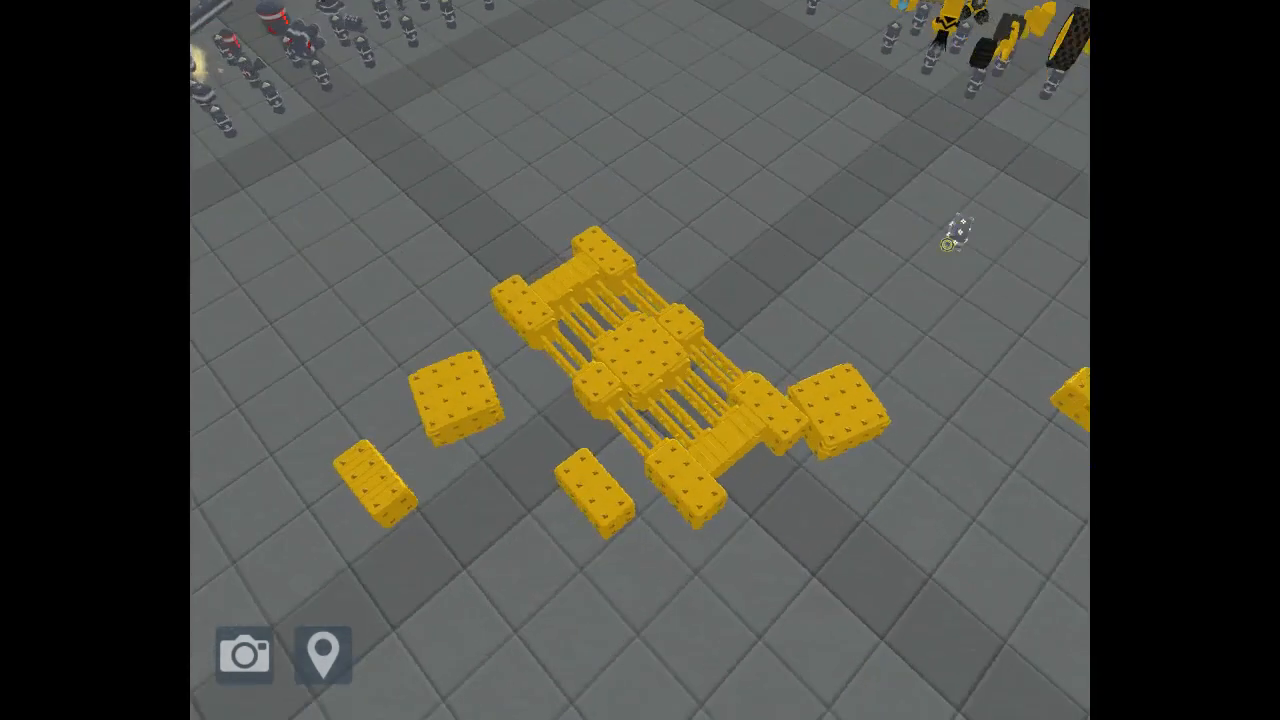
click(594, 424)
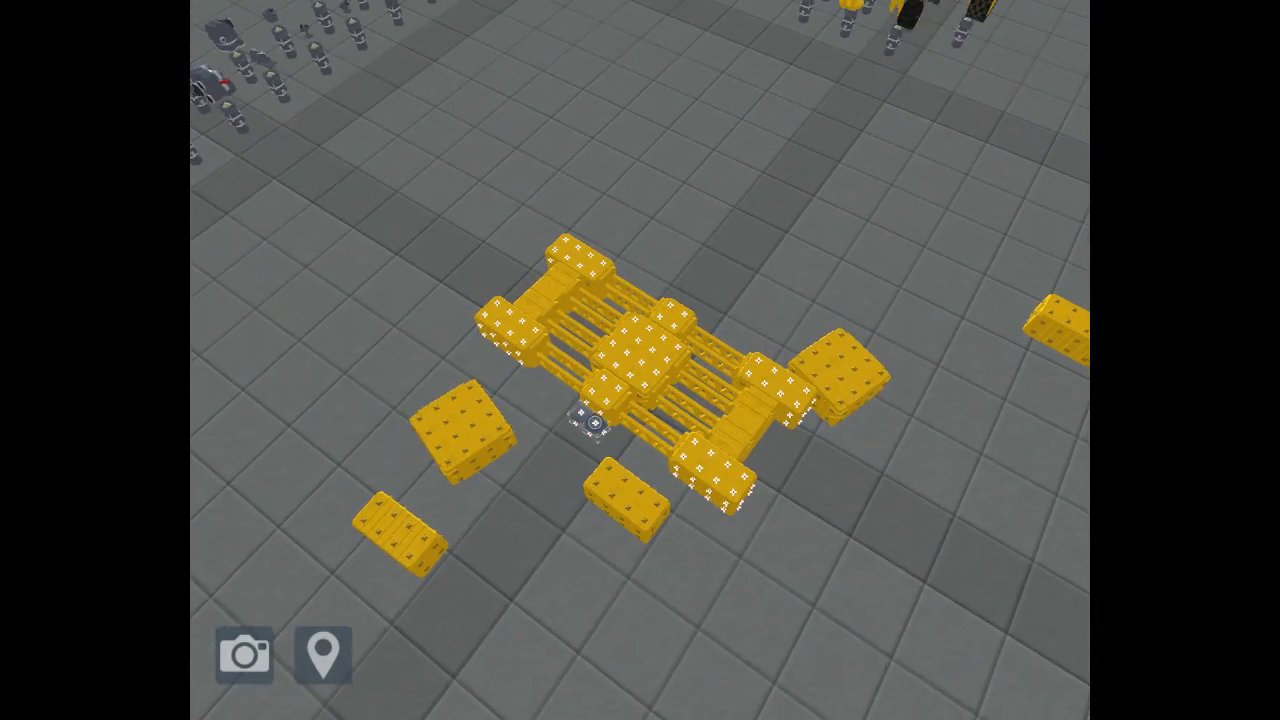
drag(594, 424, 618, 404)
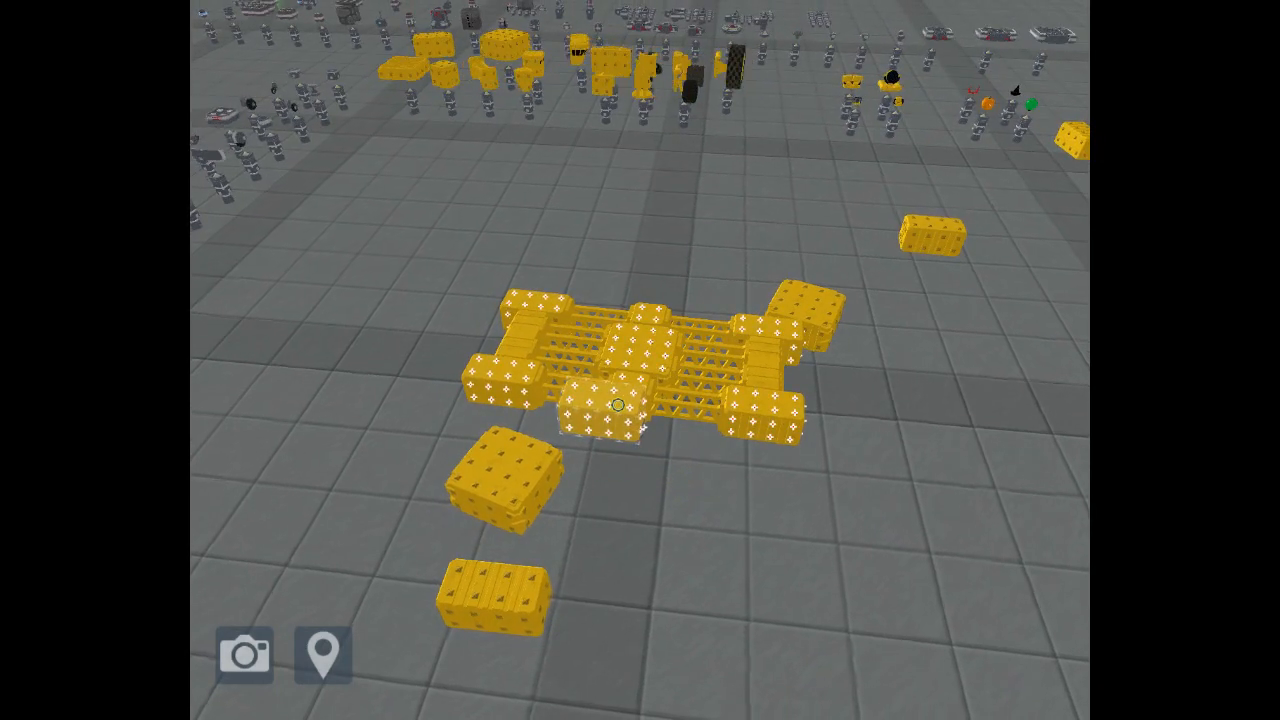
click(618, 404)
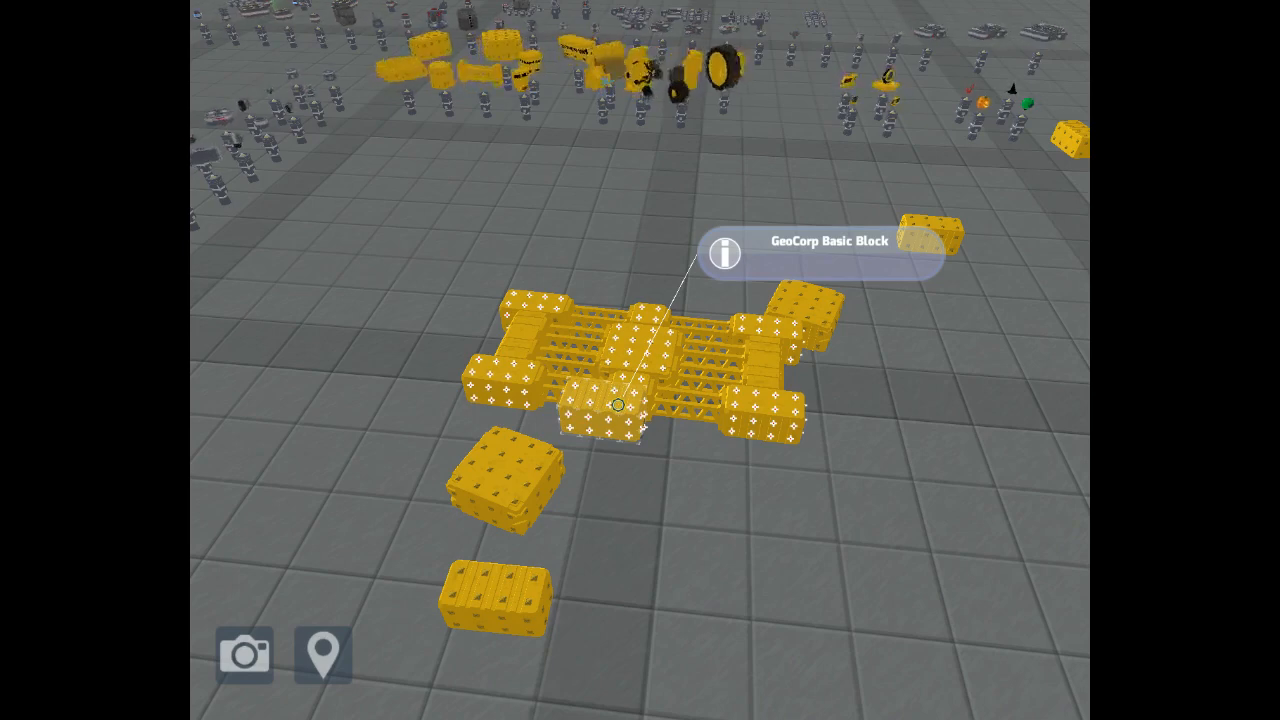
click(618, 404)
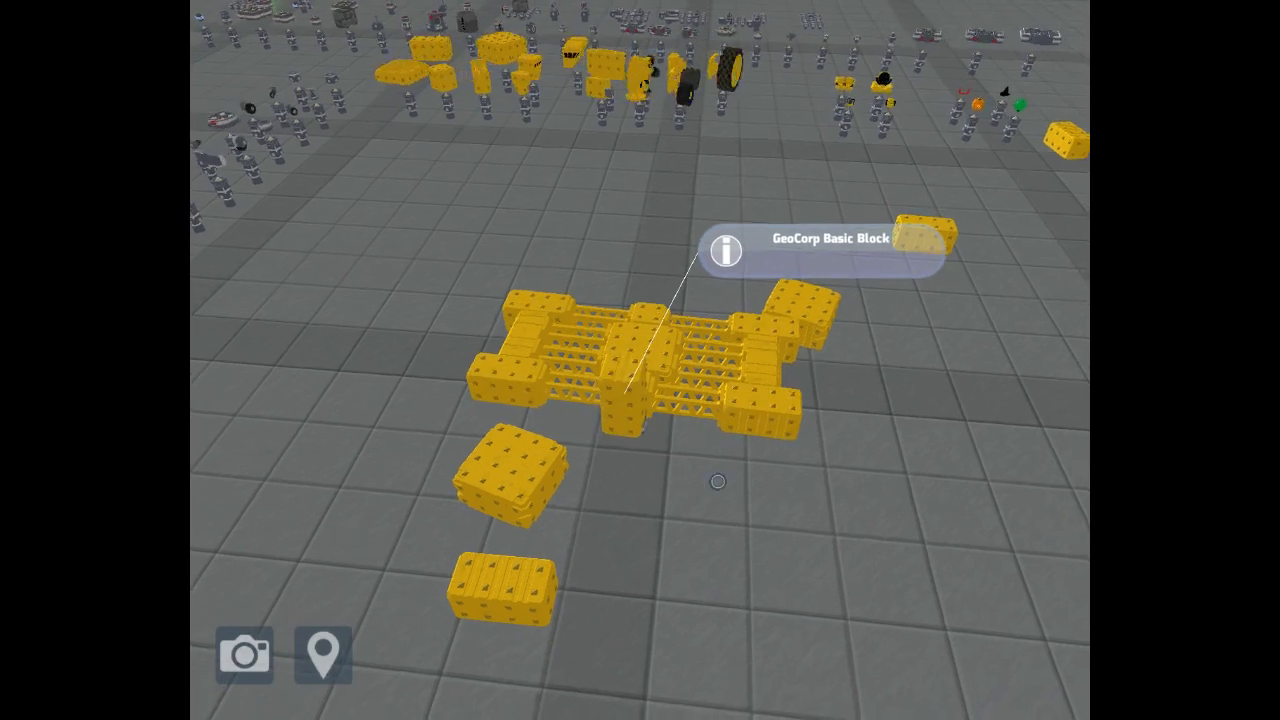
mouse_move(717, 481)
mouse_down()
mouse_move(685, 414)
mouse_move(588, 416)
mouse_up()
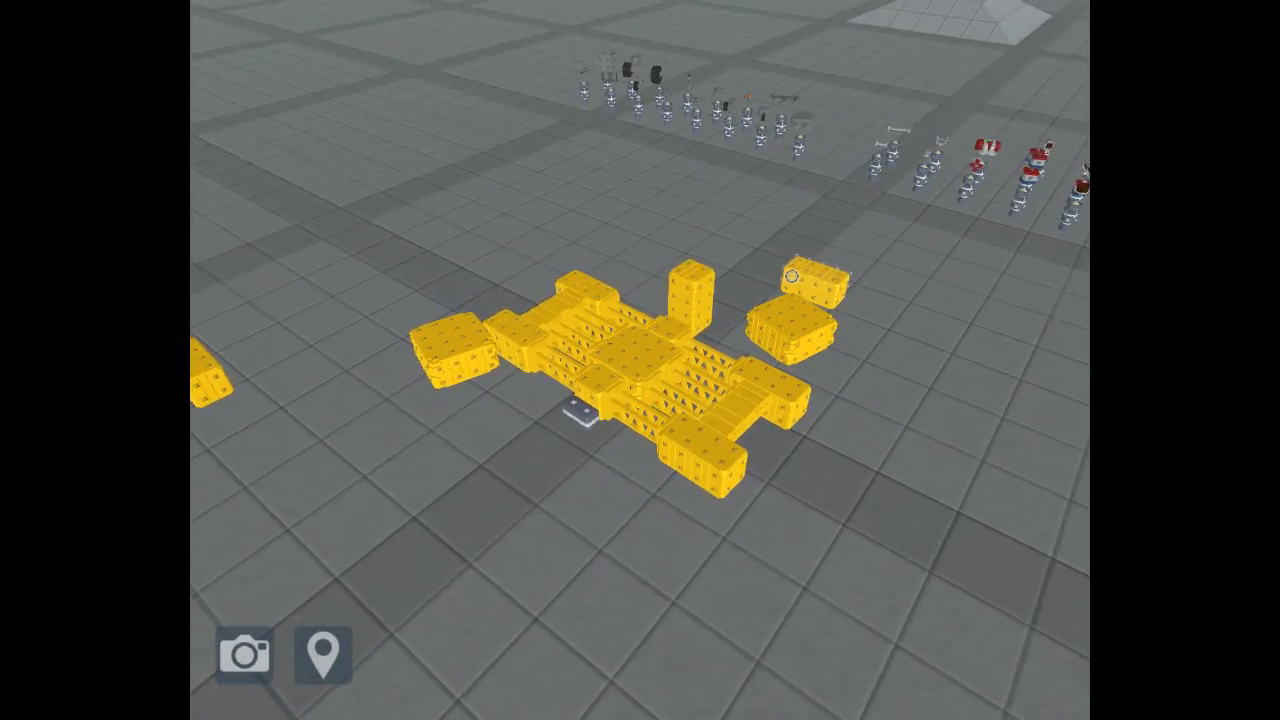
key(Delete)
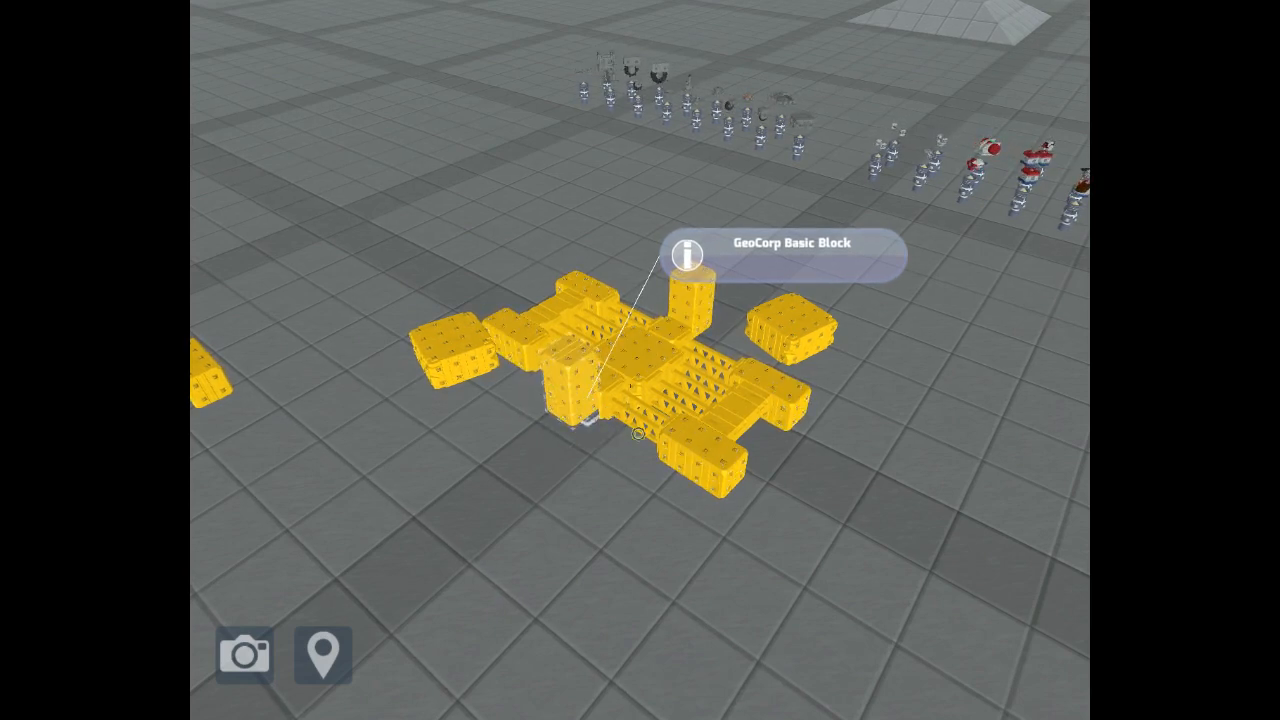
Step: Orbit the girder frame to inspect the block coverage from all sides and above
mouse_move(638, 432)
mouse_down()
mouse_move(577, 458)
mouse_move(664, 456)
mouse_up()
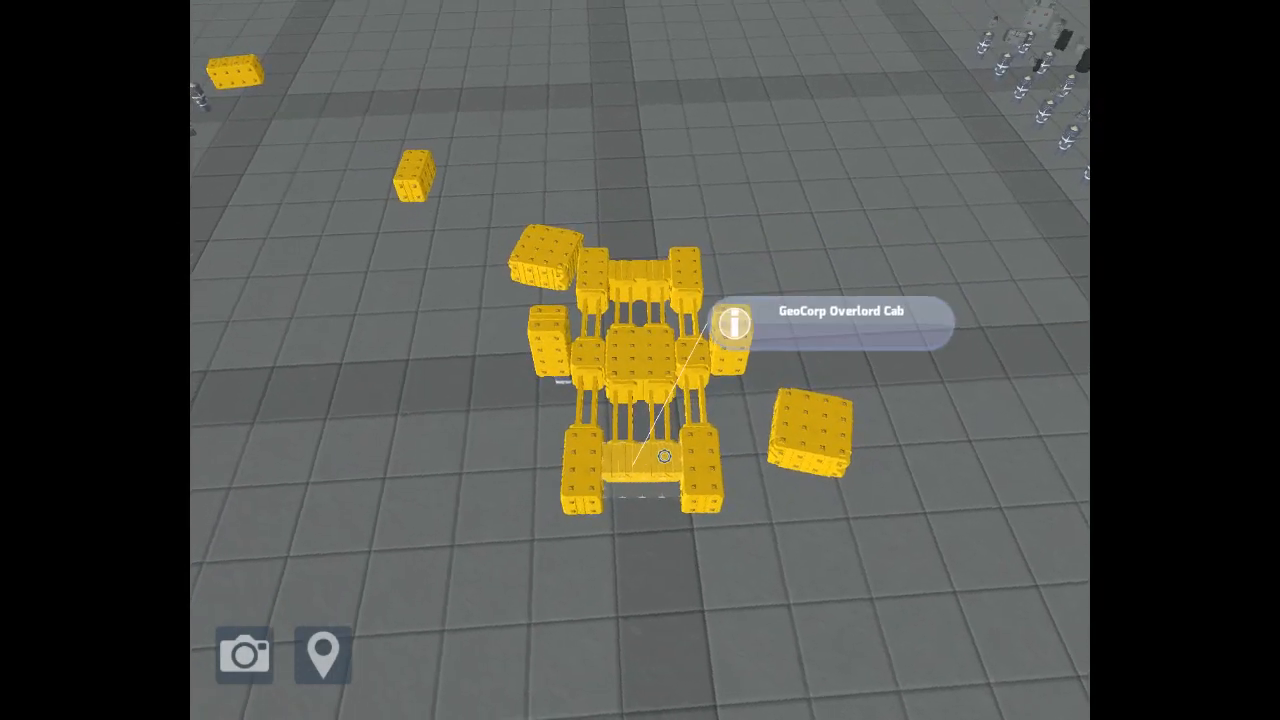
drag(664, 456, 760, 470)
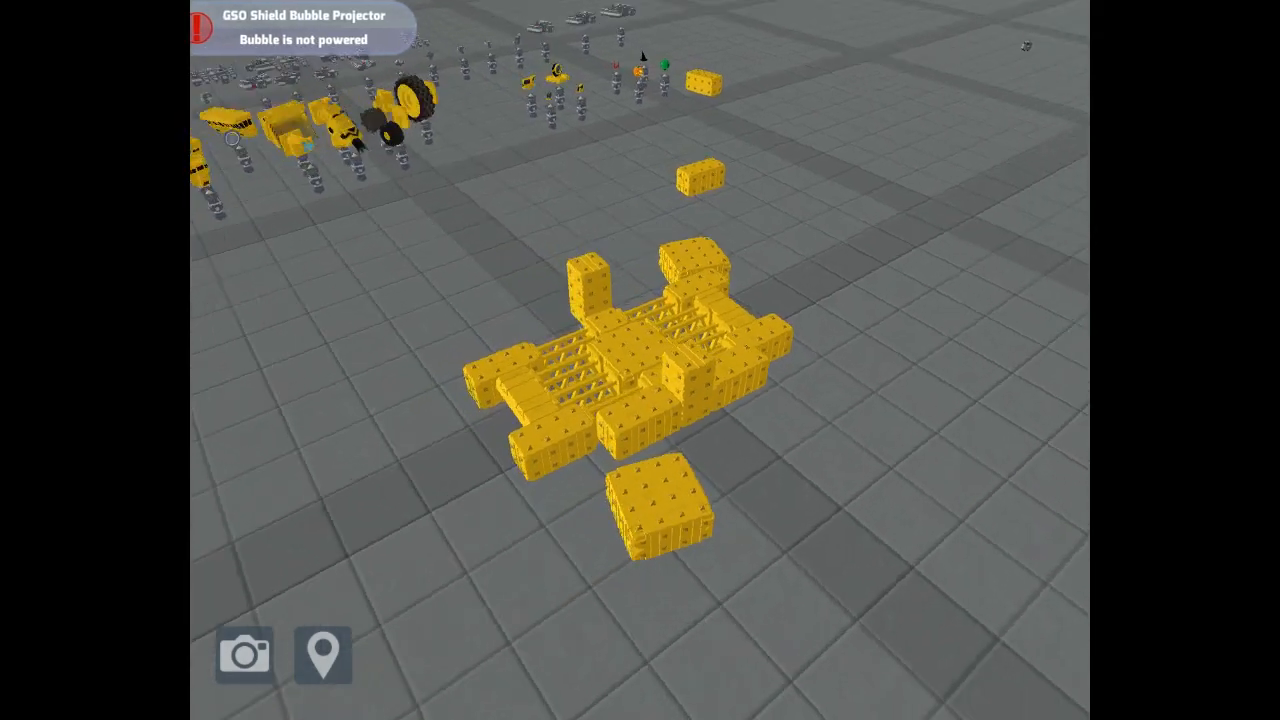
drag(369, 116, 695, 94)
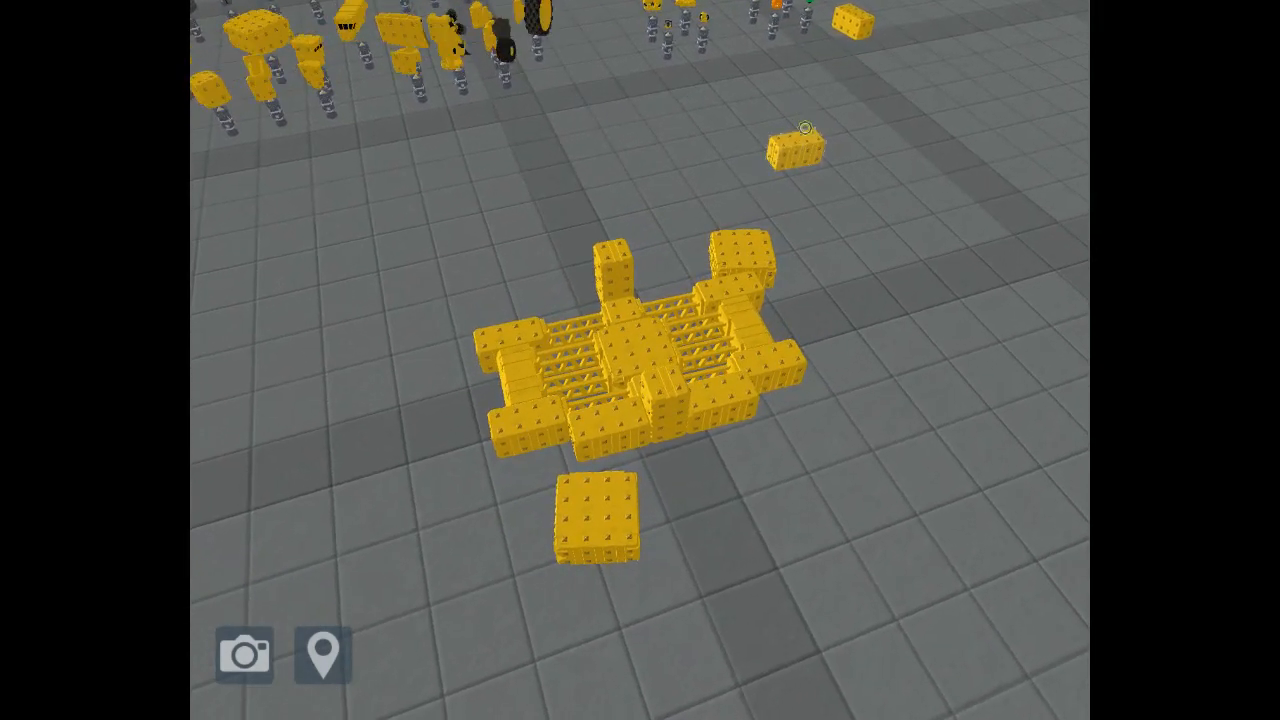
mouse_move(805, 128)
mouse_down()
mouse_move(600, 300)
mouse_move(649, 393)
mouse_up()
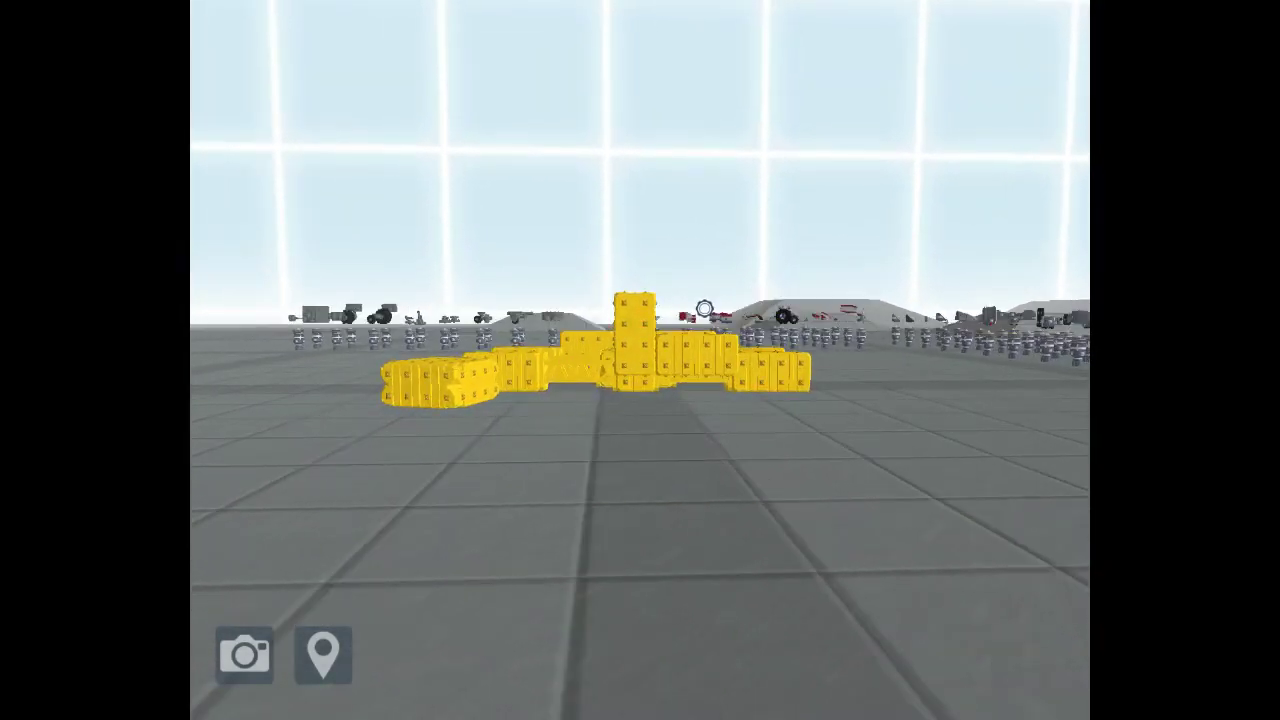
mouse_move(649, 393)
mouse_down()
mouse_move(519, 279)
mouse_move(449, 40)
mouse_up()
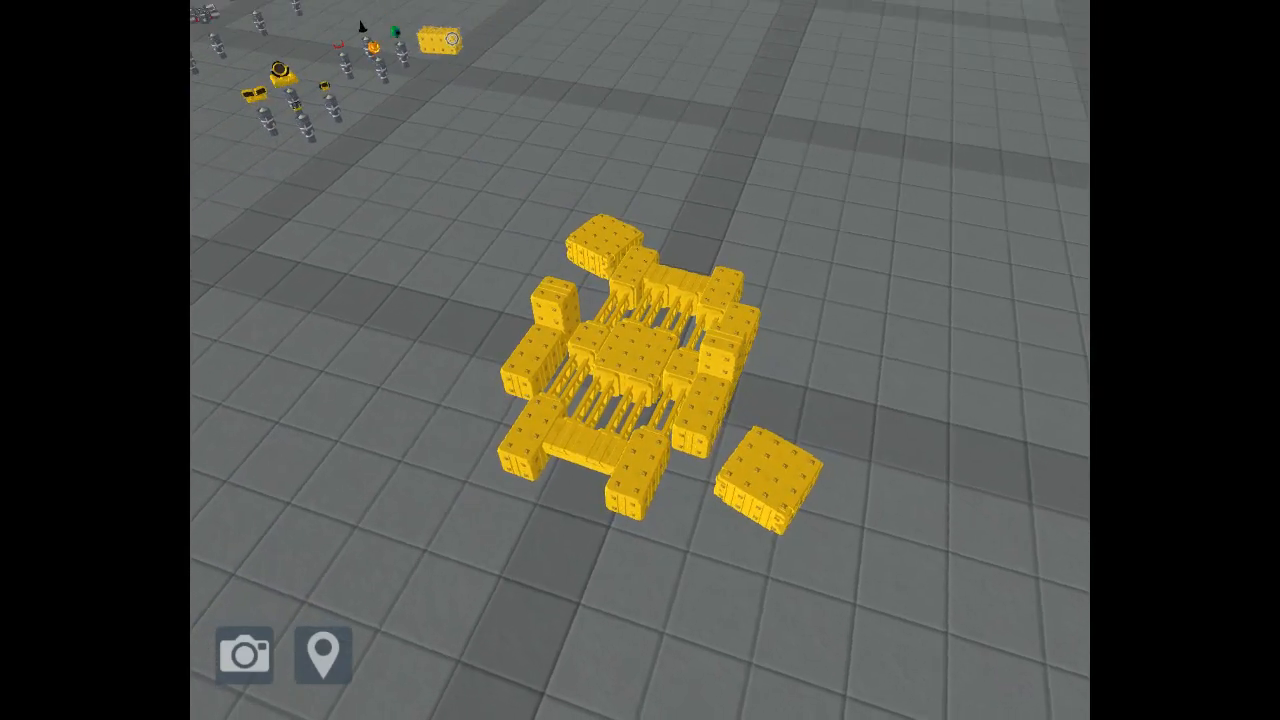
mouse_move(449, 40)
mouse_down()
mouse_move(660, 66)
mouse_move(607, 438)
mouse_move(788, 357)
mouse_move(806, 371)
mouse_move(767, 209)
mouse_up()
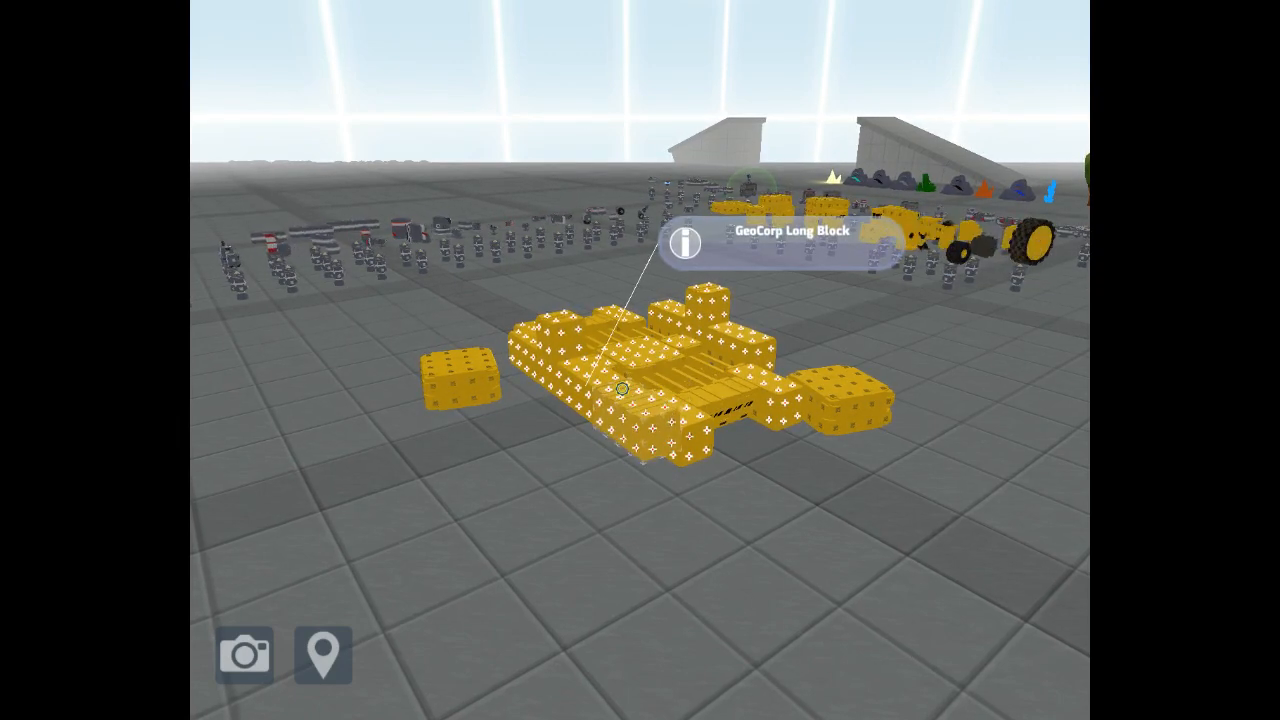
Step: Re-snap the Long Block flush under the hull's bottom edge
mouse_move(622, 389)
mouse_down()
mouse_move(655, 491)
mouse_move(655, 470)
mouse_up()
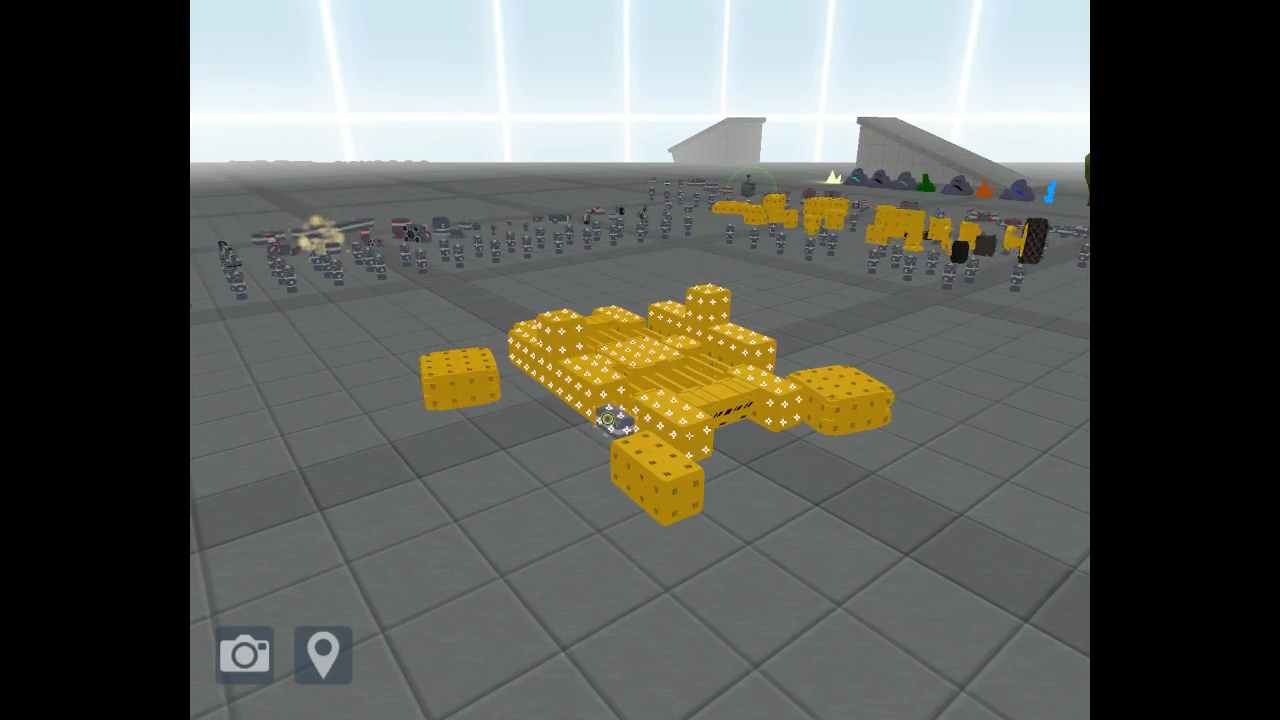
mouse_move(617, 428)
mouse_down()
mouse_move(643, 438)
mouse_move(606, 388)
mouse_up()
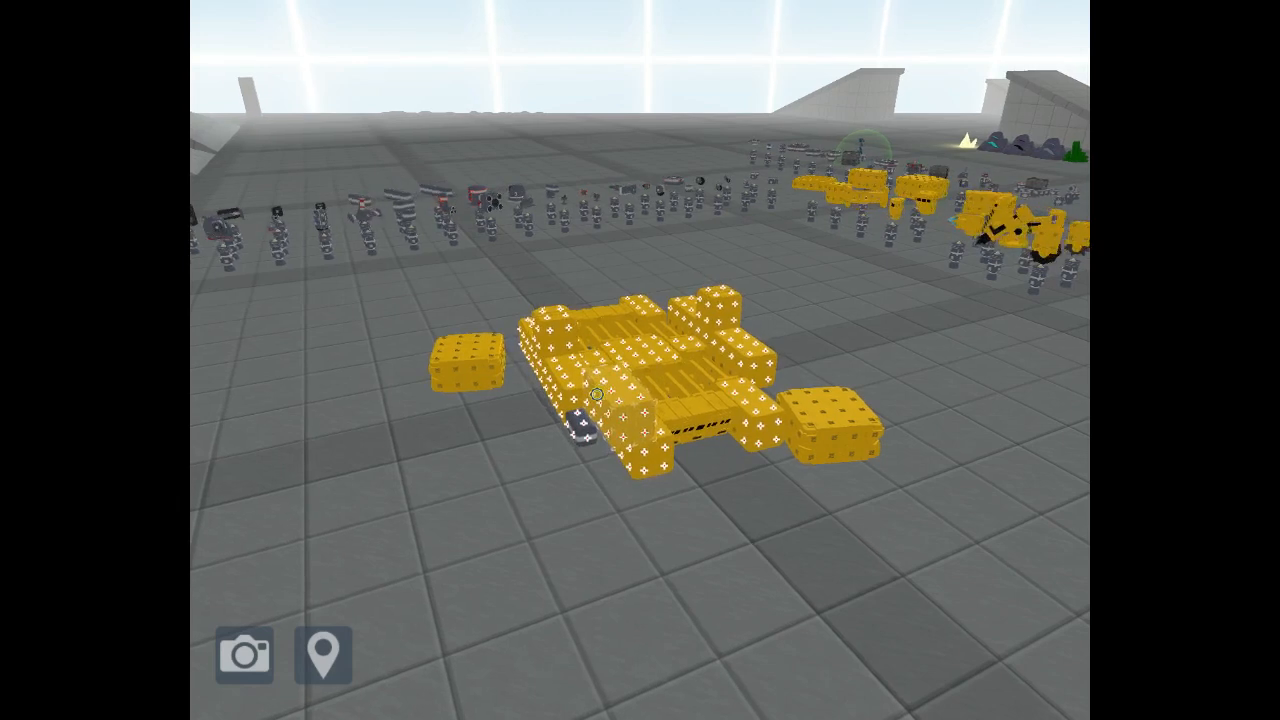
click(596, 395)
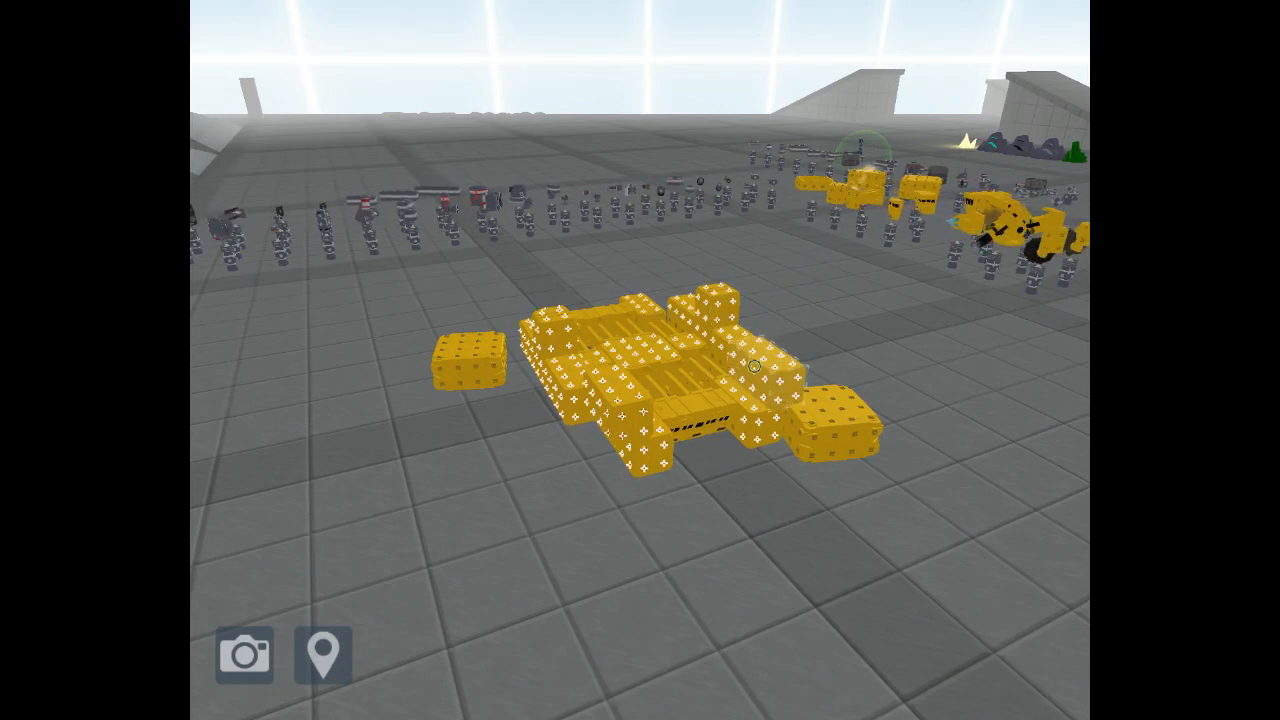
mouse_move(780, 382)
mouse_down()
mouse_move(737, 413)
mouse_move(806, 455)
mouse_move(698, 432)
mouse_move(618, 290)
mouse_move(268, 177)
mouse_up()
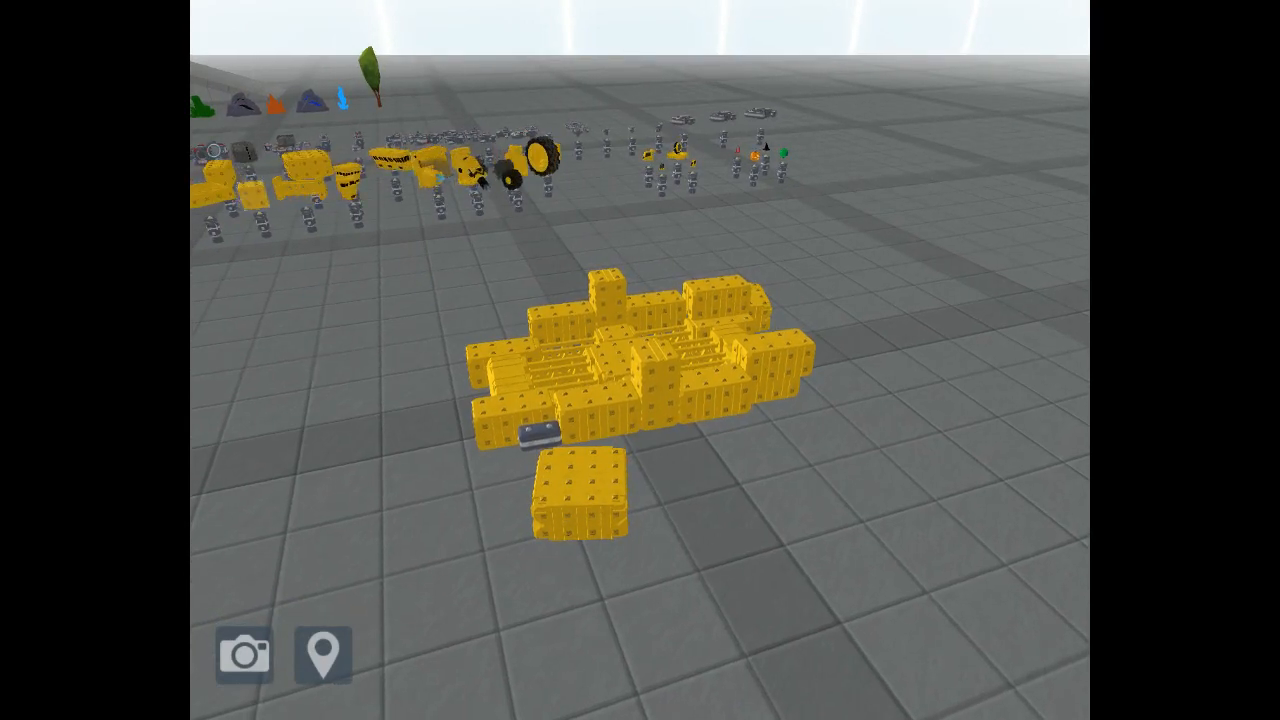
Step: Pull the lower corner block off the hull and view the build from above
drag(222, 175, 516, 362)
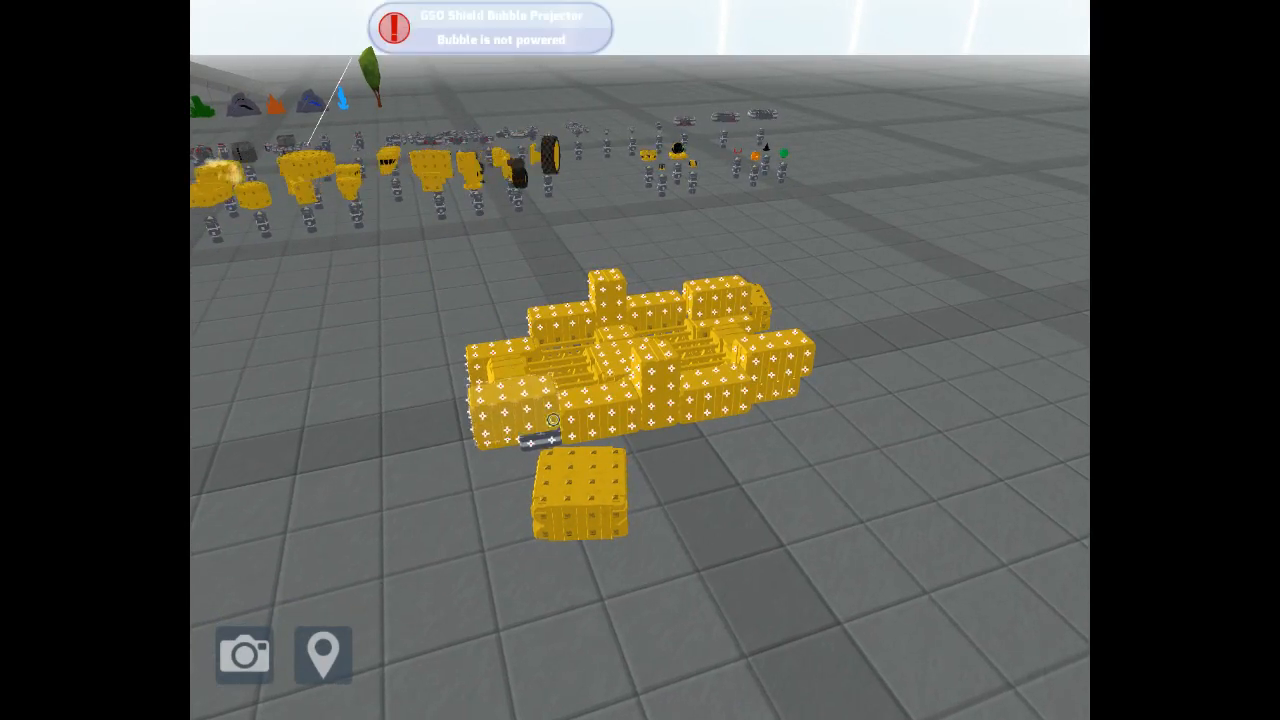
drag(552, 404, 672, 420)
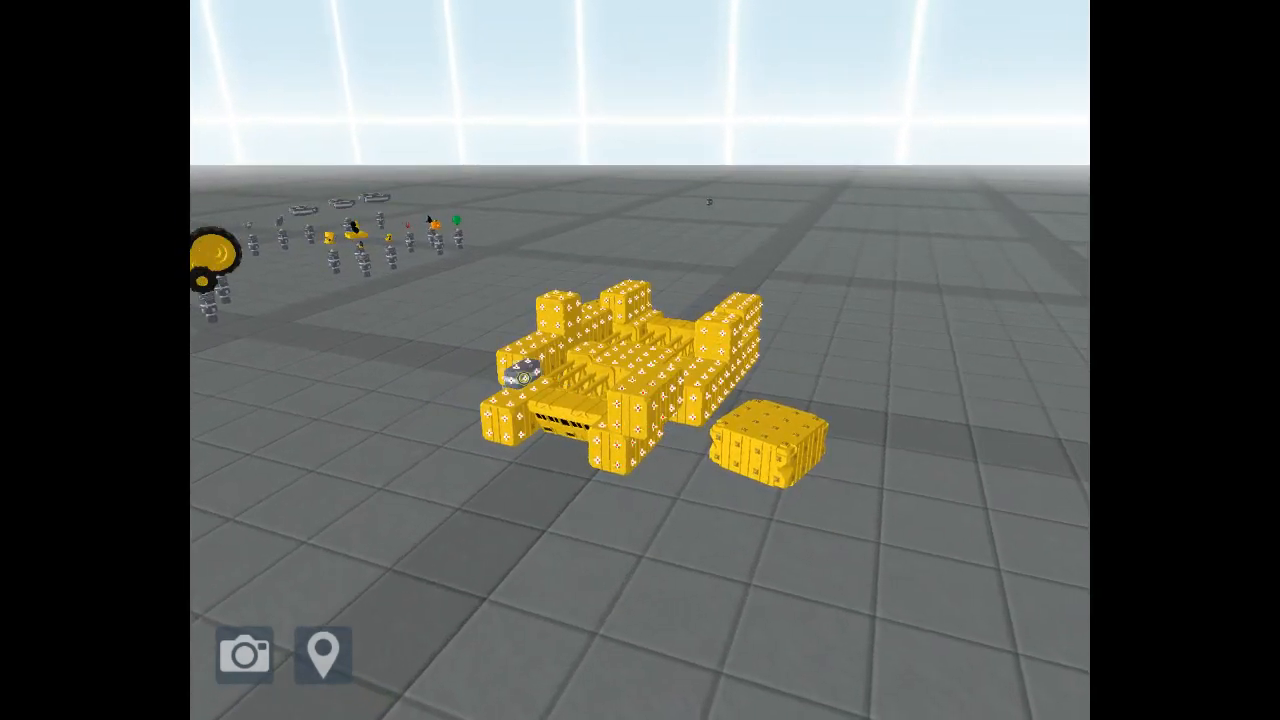
drag(484, 368, 370, 176)
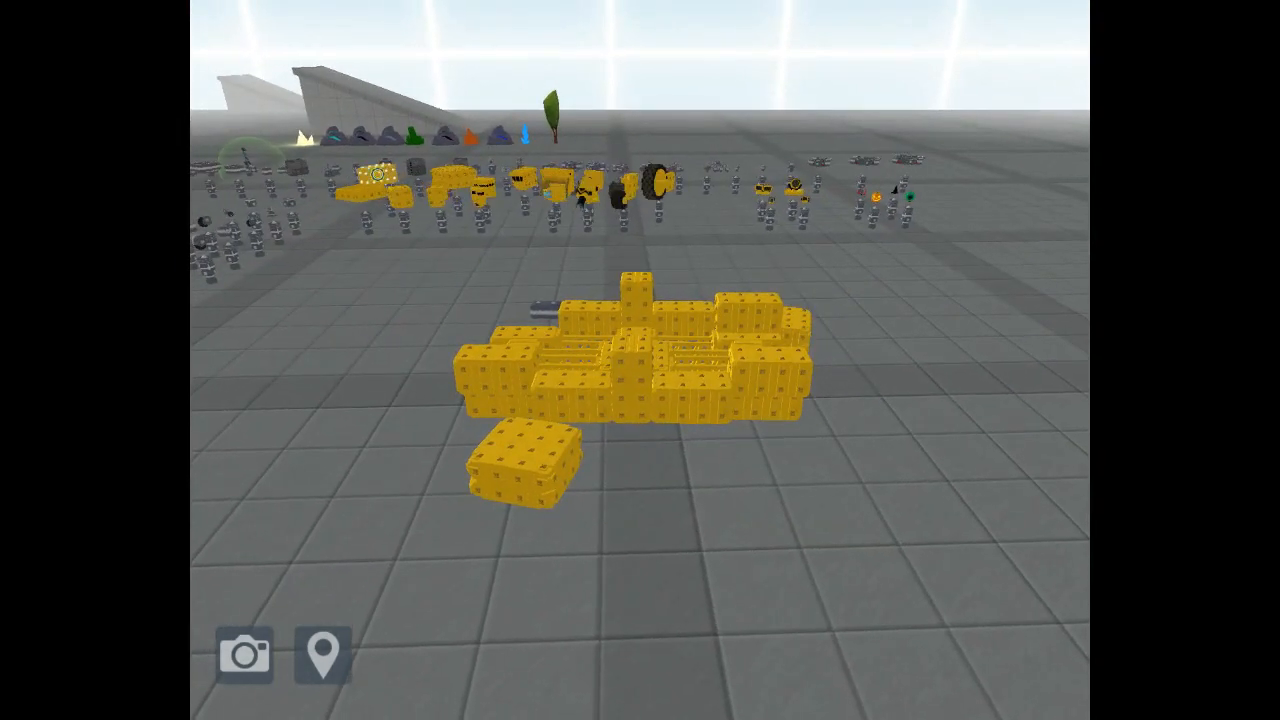
mouse_move(370, 176)
mouse_down()
mouse_move(576, 355)
mouse_move(559, 437)
mouse_move(536, 441)
mouse_up()
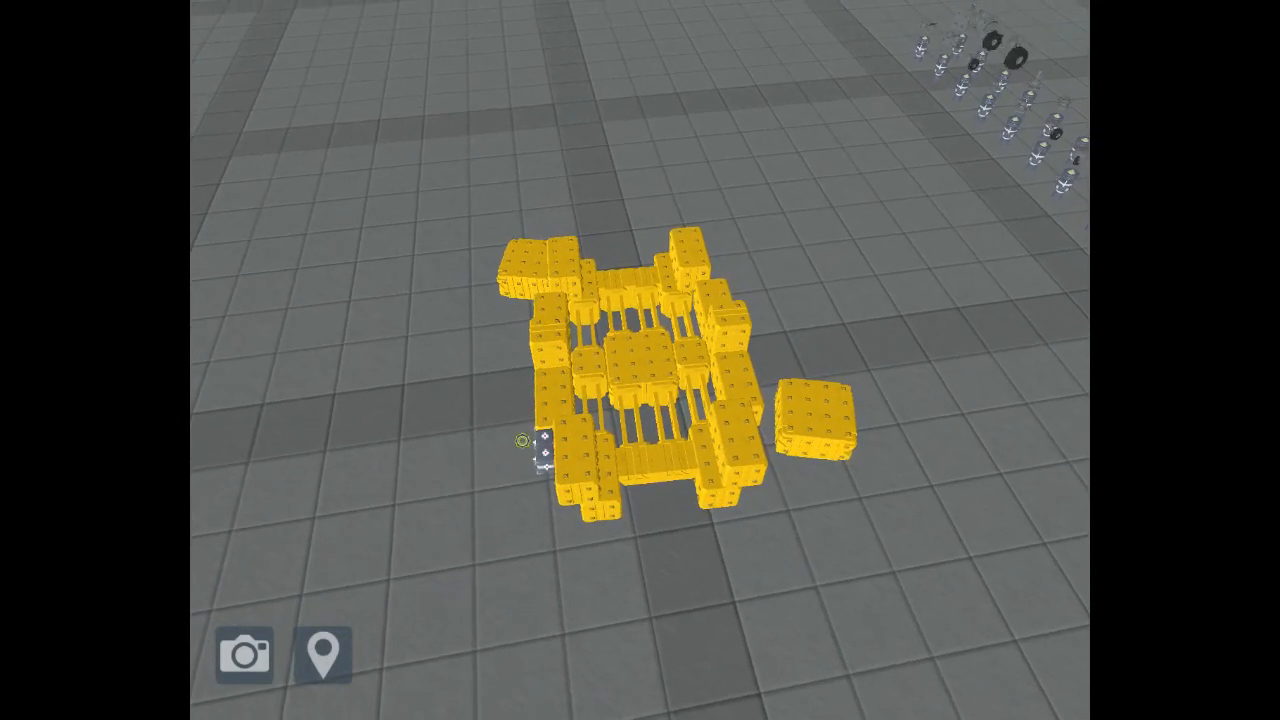
Step: Snap two GeoCorp Brew Girders onto the hull
drag(370, 328, 450, 480)
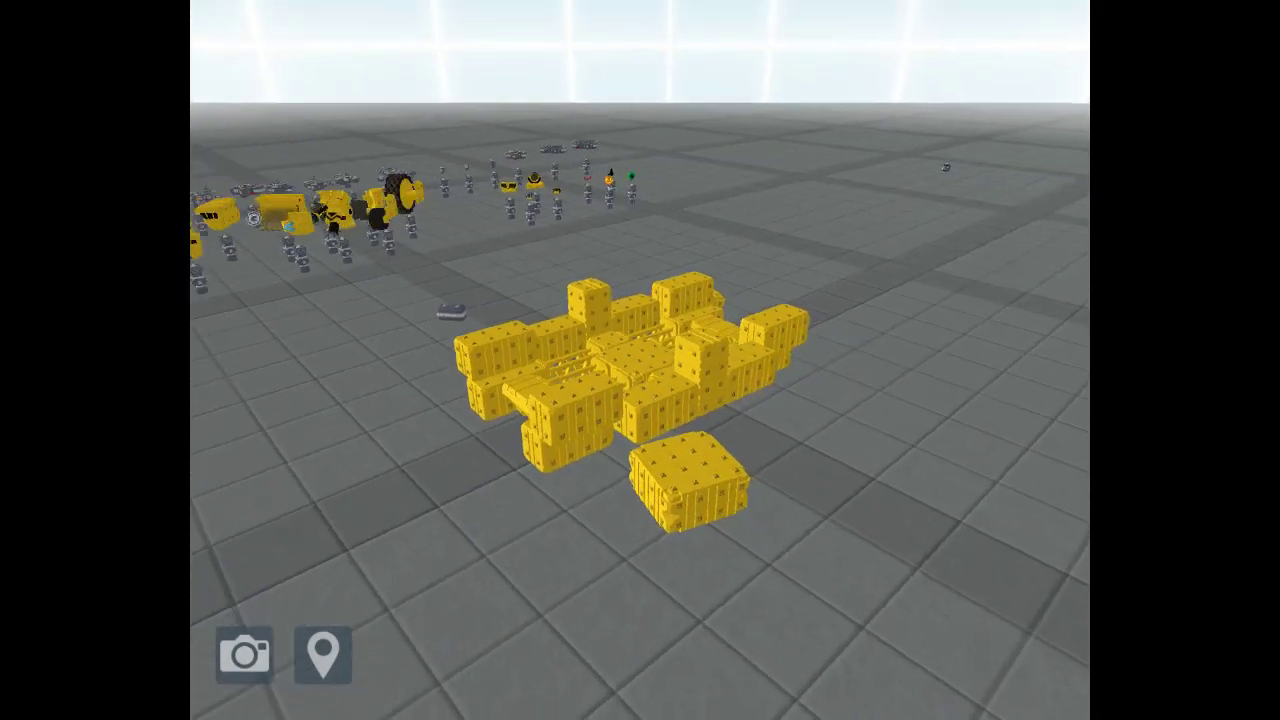
drag(640, 500, 560, 560)
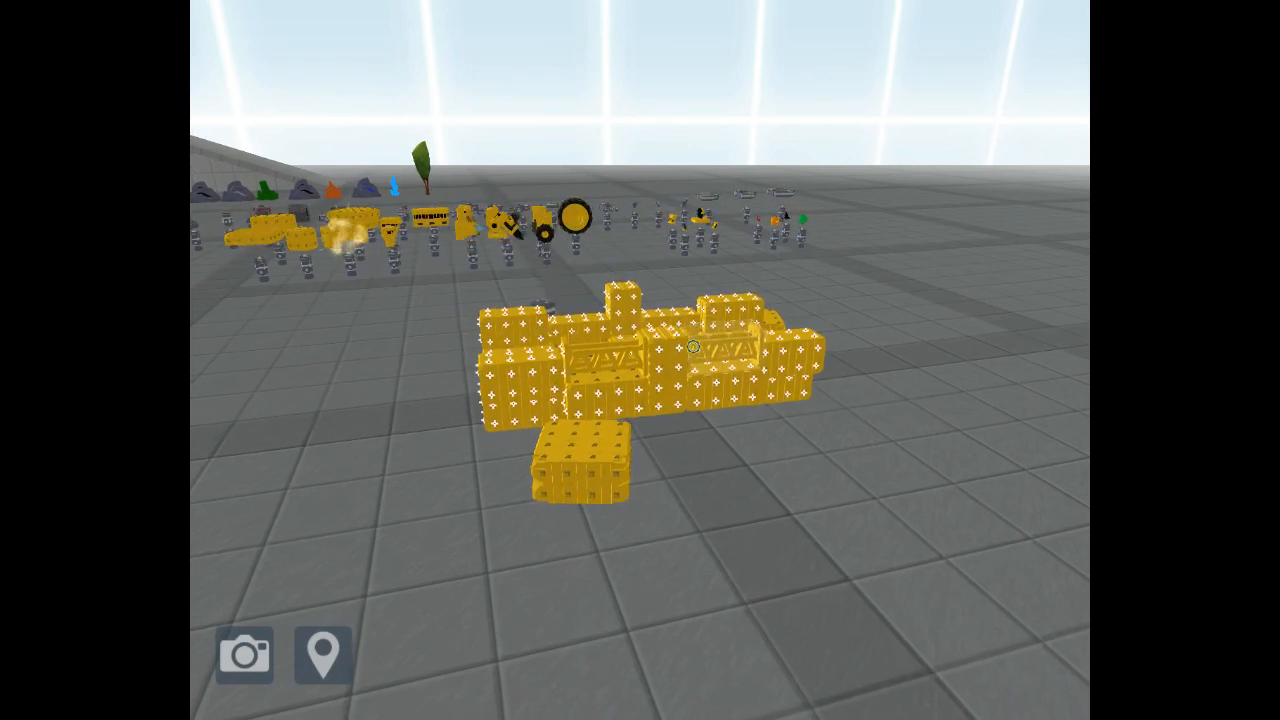
drag(693, 347, 658, 346)
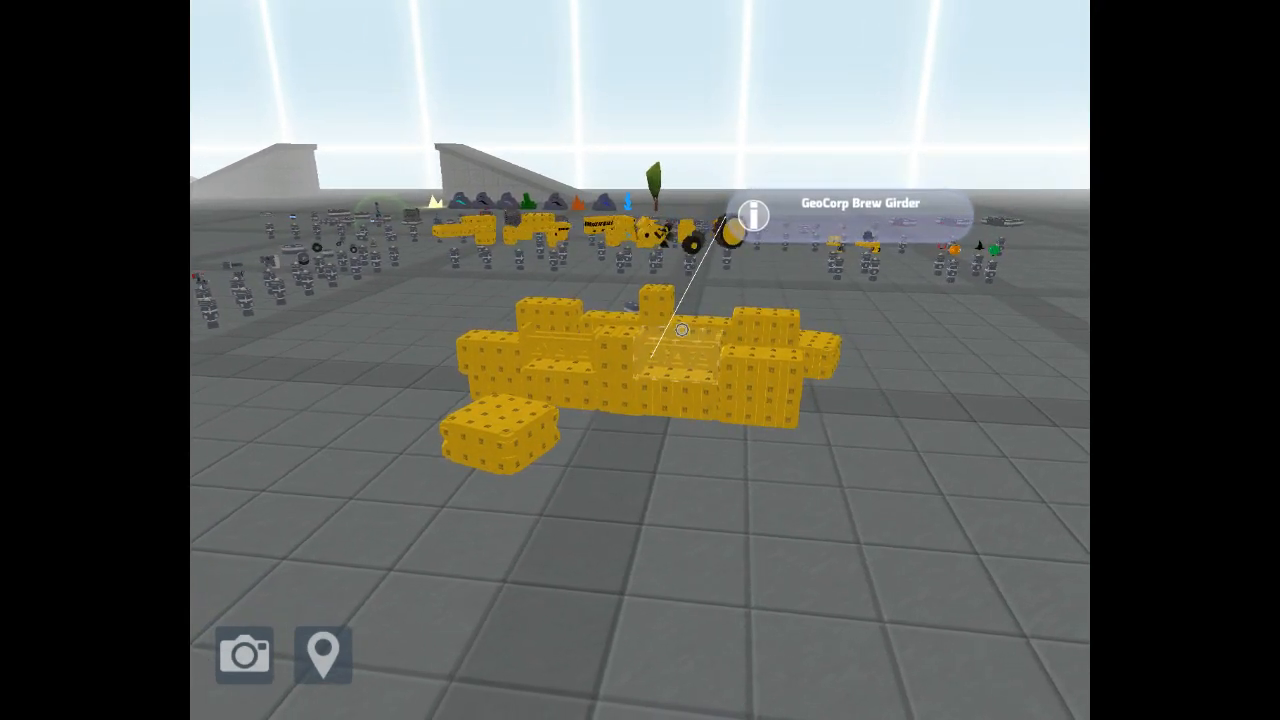
drag(747, 341, 689, 199)
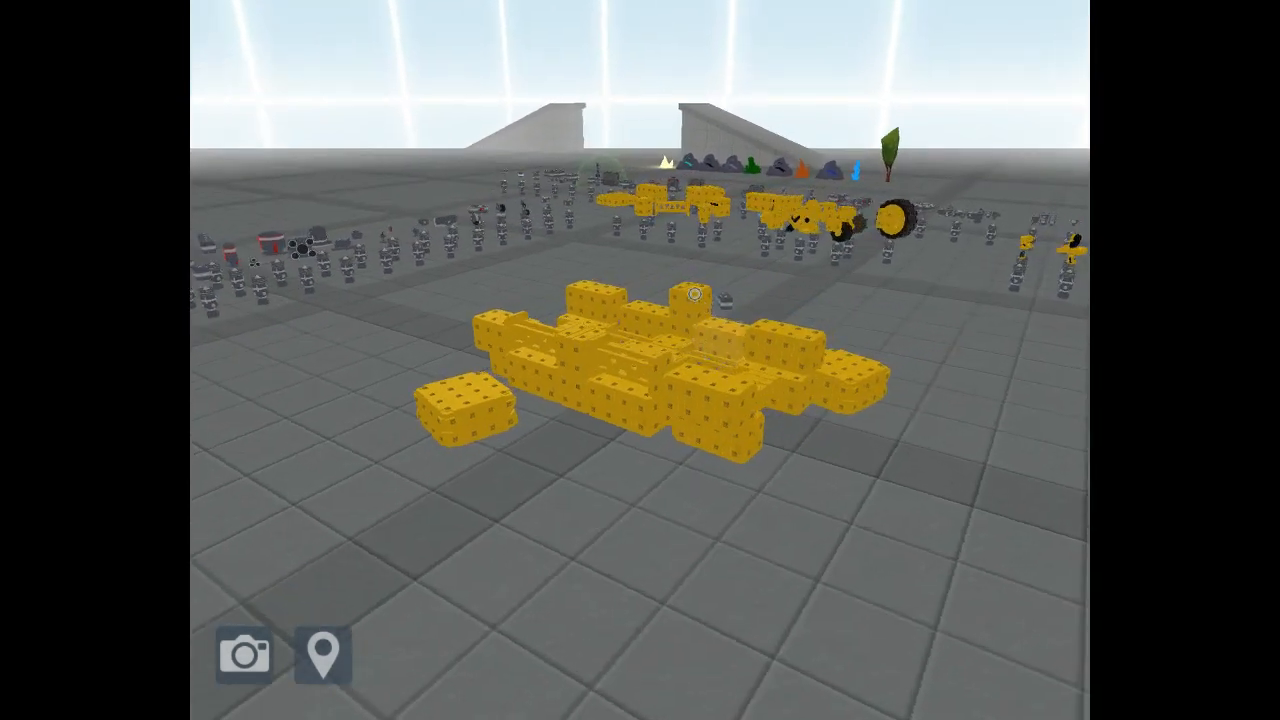
drag(705, 262, 712, 305)
mouse_move(694, 207)
mouse_down()
mouse_move(634, 293)
mouse_move(728, 314)
mouse_up()
Step: Attach the loose 'The Big One' Block to the hull's front corner
drag(900, 500, 820, 520)
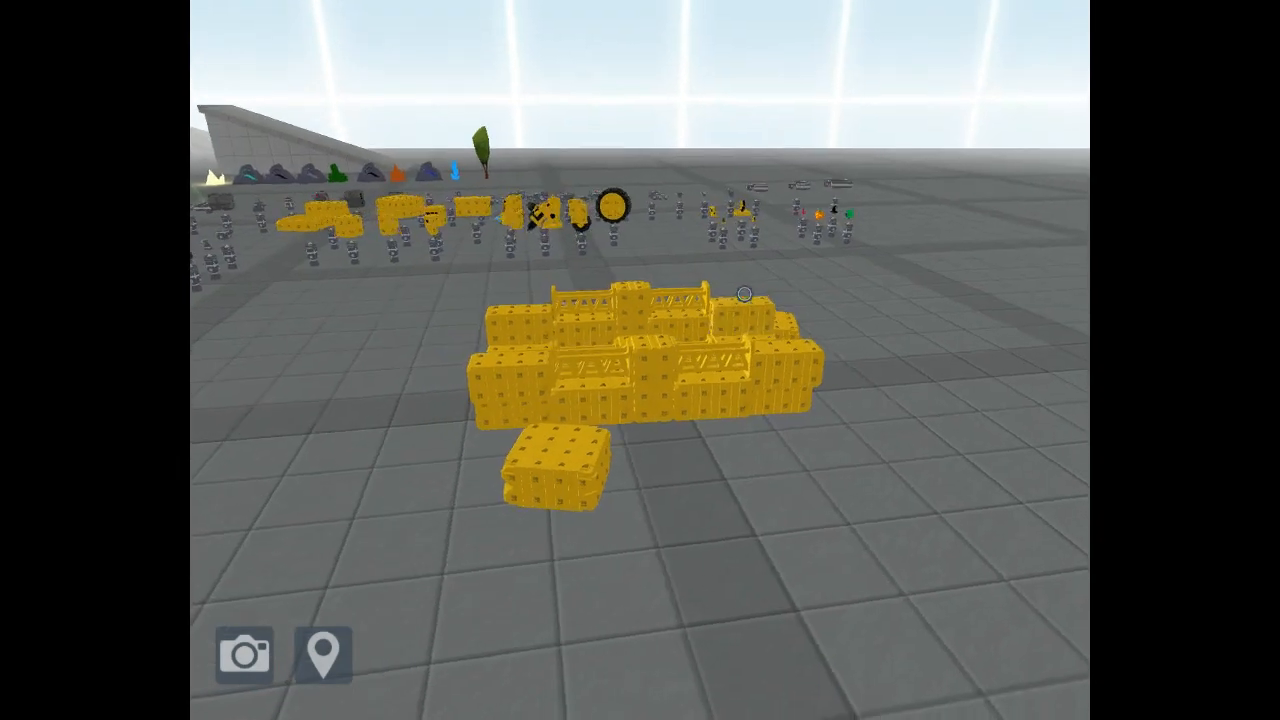
drag(682, 298, 803, 403)
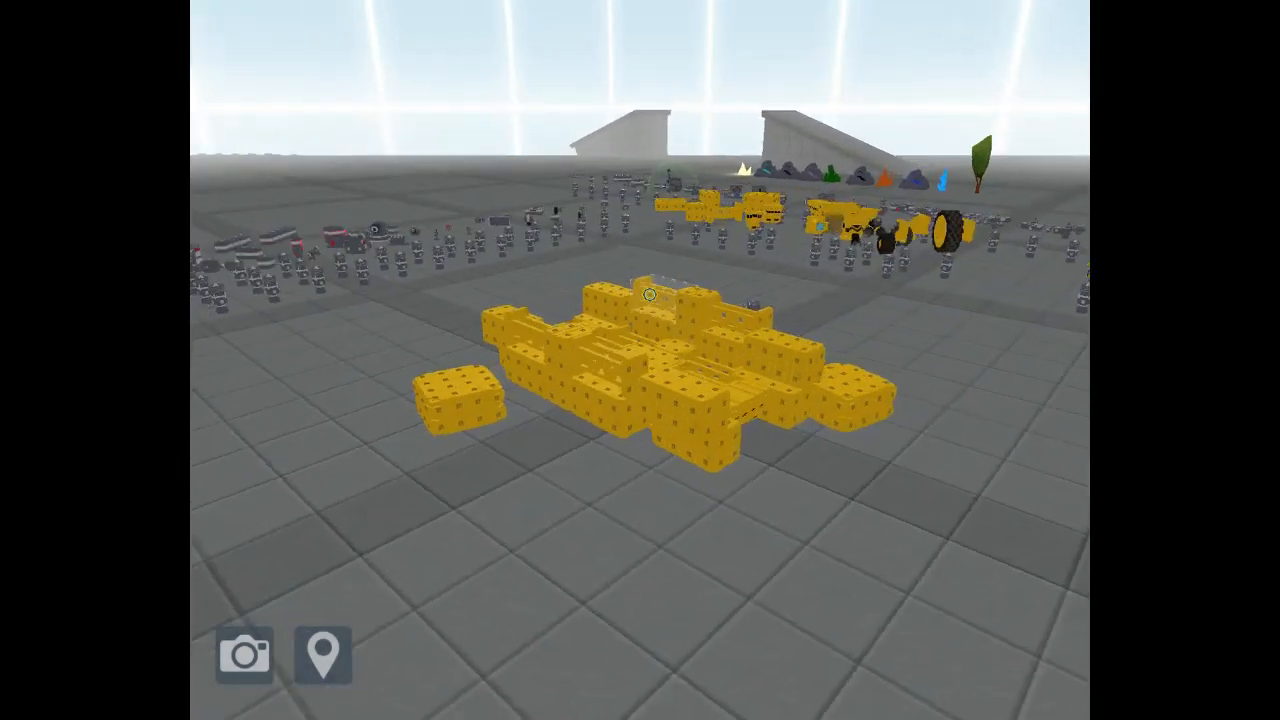
mouse_move(453, 391)
mouse_down()
mouse_move(778, 400)
mouse_move(762, 424)
mouse_move(790, 475)
mouse_up()
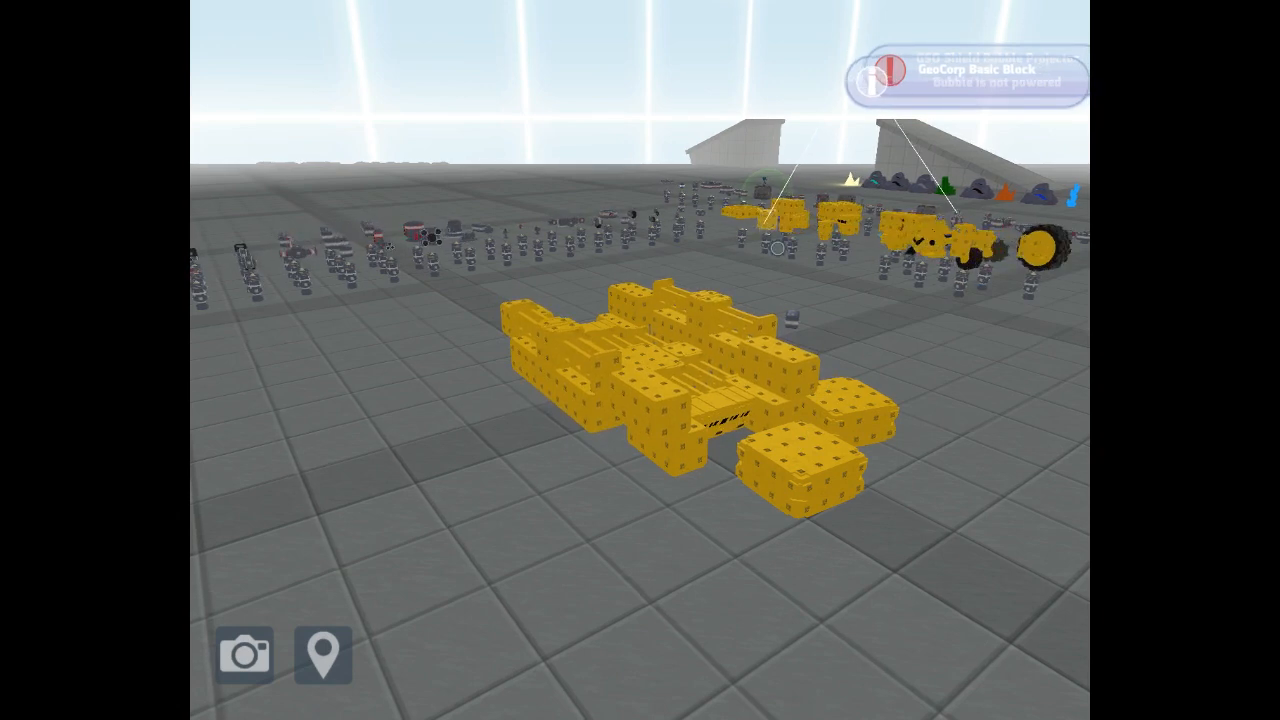
Step: Orbit behind and above the build to check the girder and block placement
drag(640, 400, 700, 400)
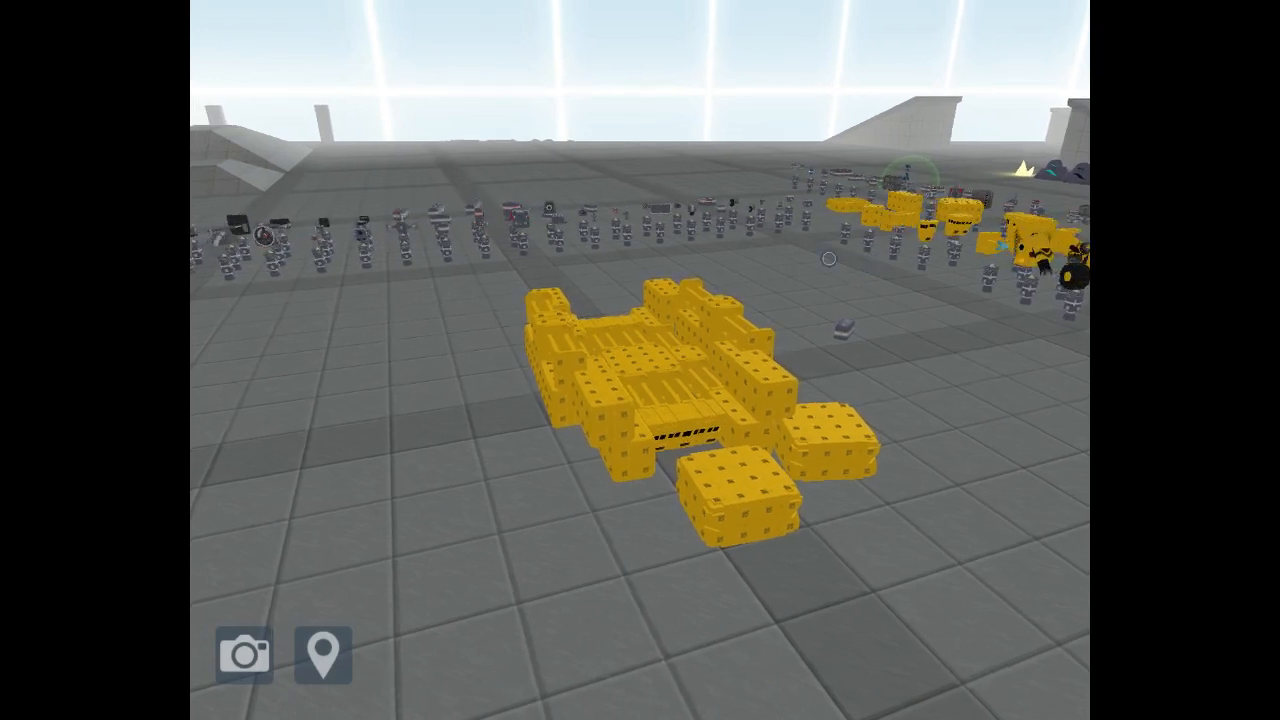
mouse_move(640, 500)
mouse_down()
mouse_move(760, 500)
mouse_move(560, 500)
mouse_up()
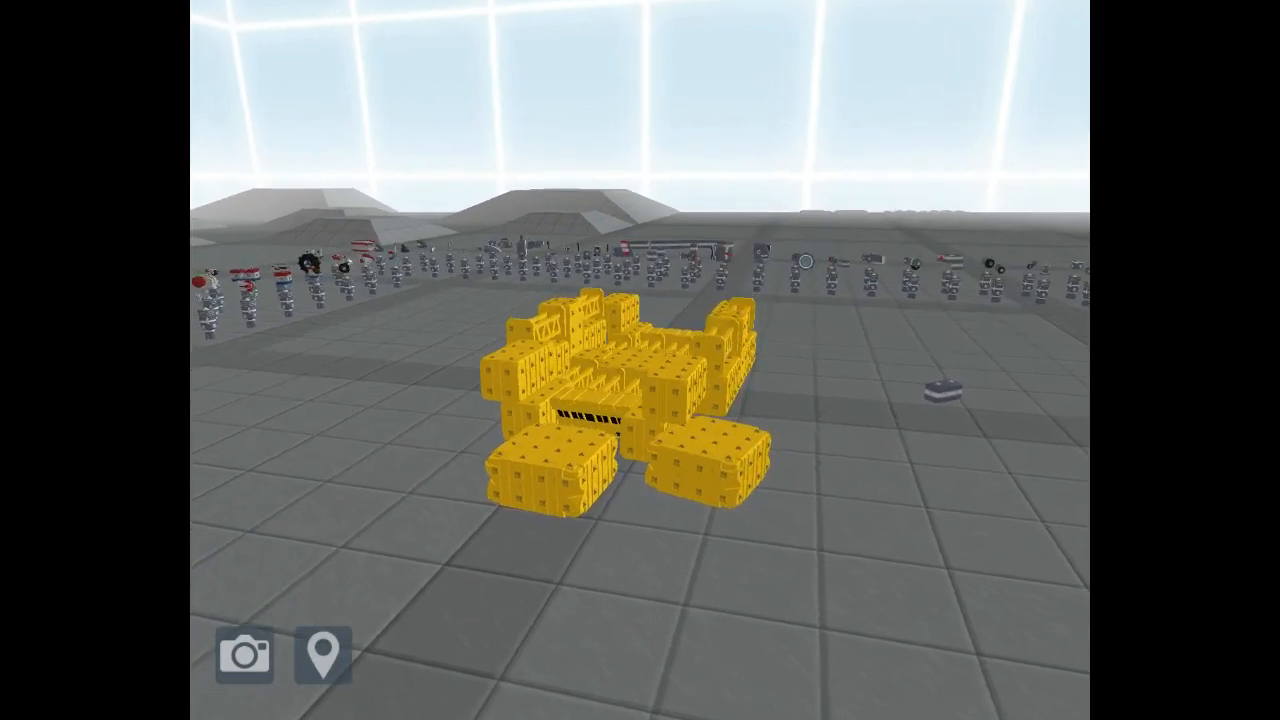
mouse_move(614, 300)
mouse_down()
mouse_move(614, 253)
mouse_move(725, 260)
mouse_move(721, 237)
mouse_up()
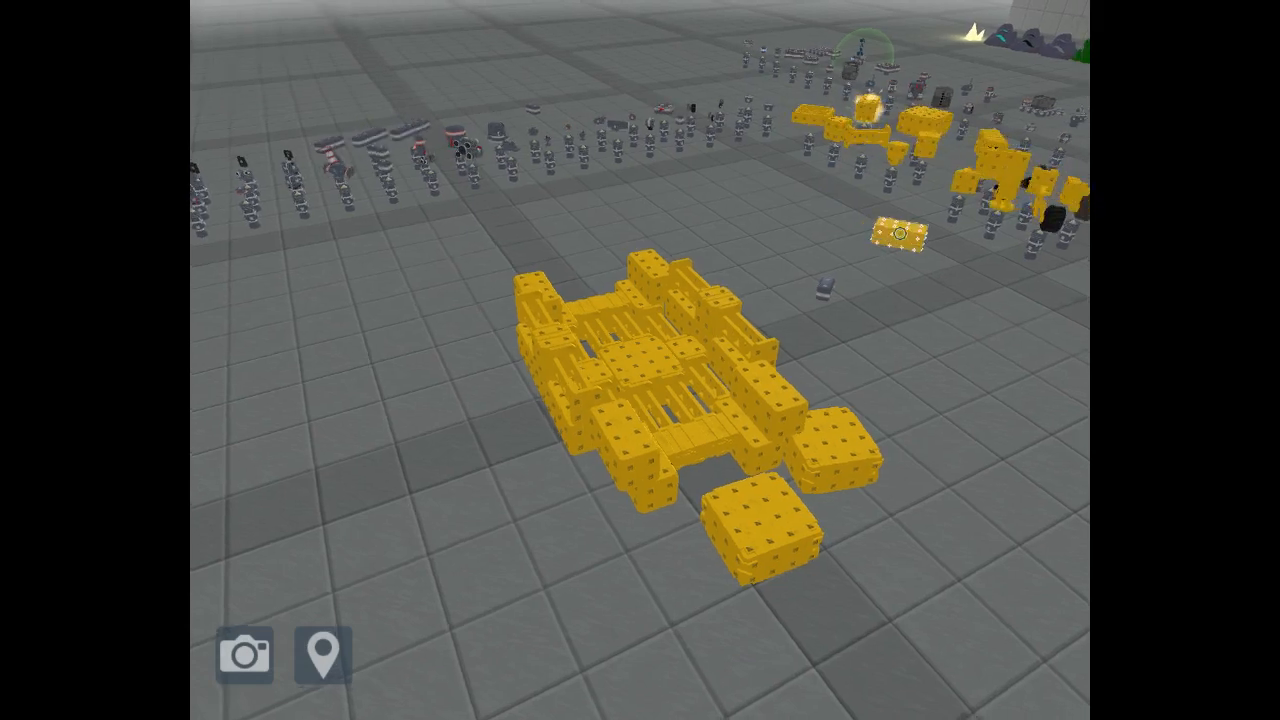
Step: Add a long block beside the rear block and try the GSO Shield Bubble Projector on the hull
click(775, 340)
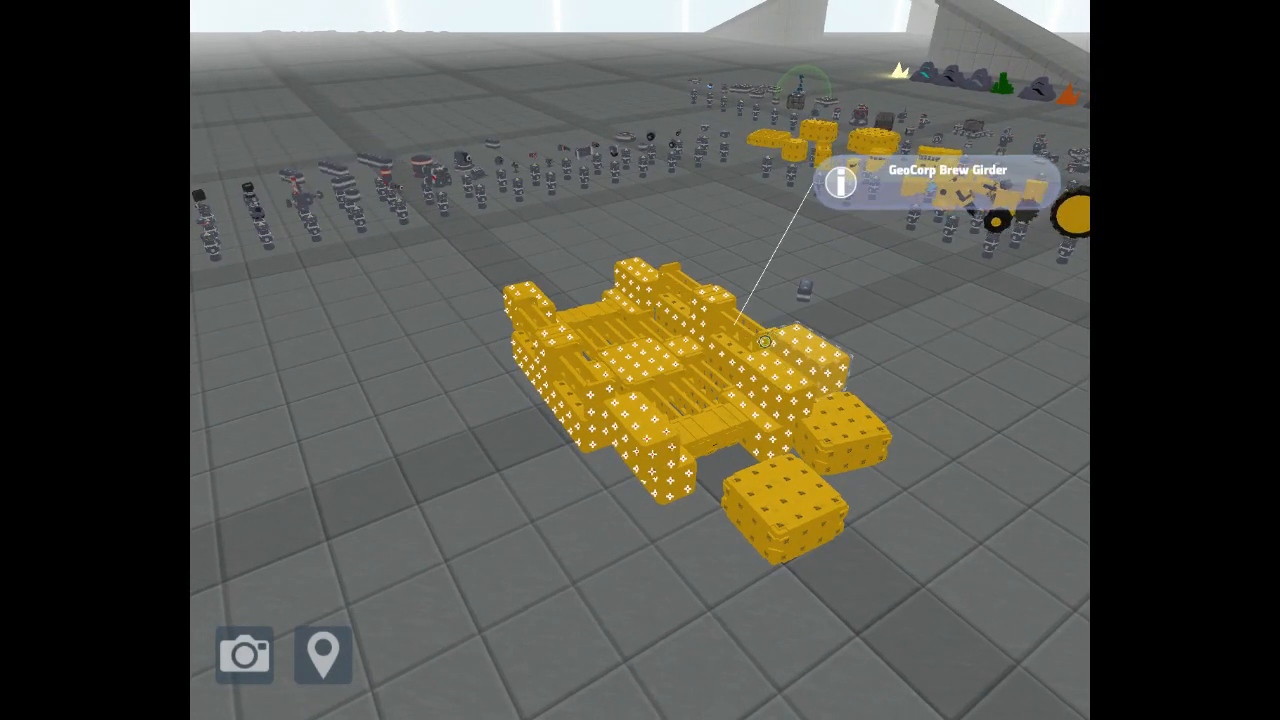
drag(765, 342, 950, 425)
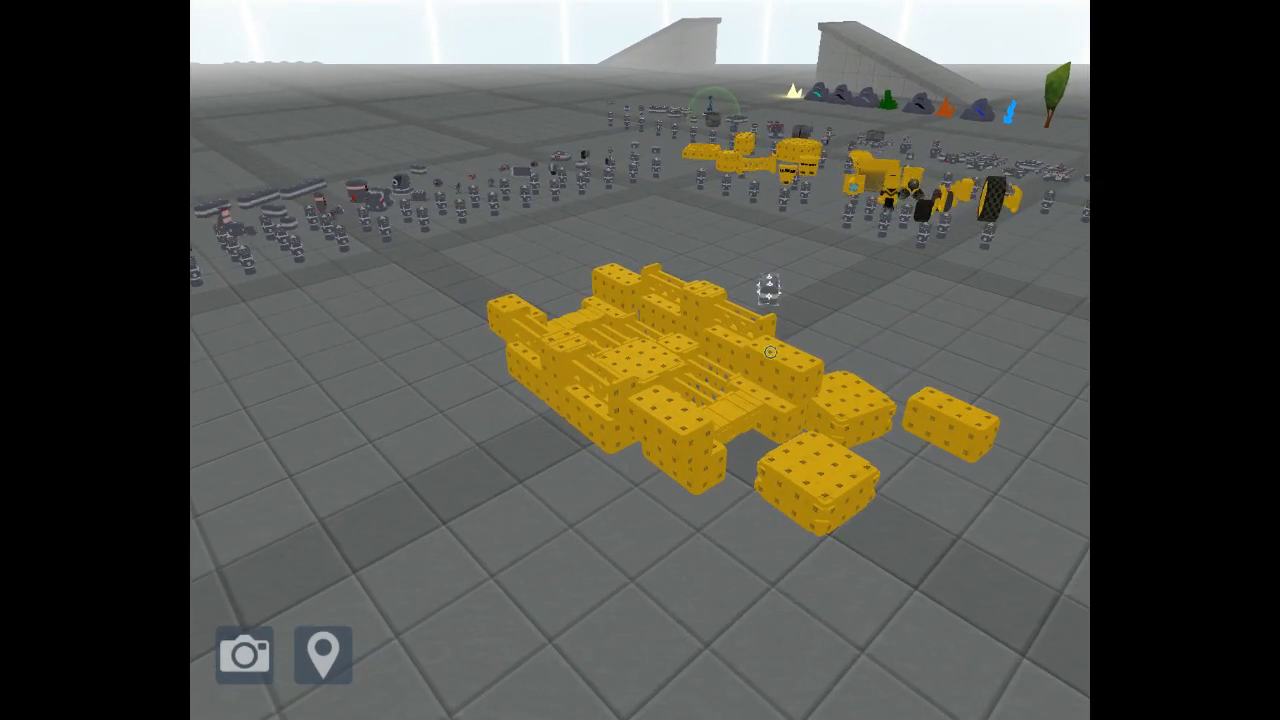
drag(768, 288, 765, 385)
click(910, 460)
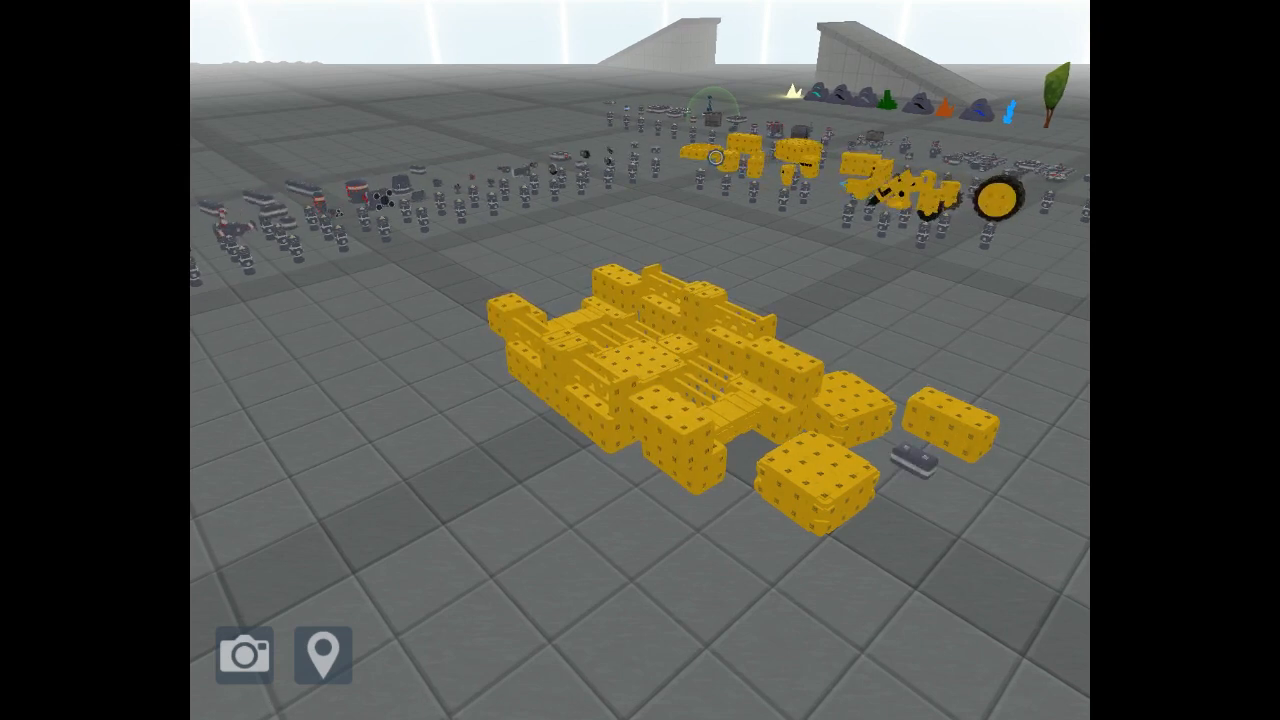
drag(795, 292, 756, 395)
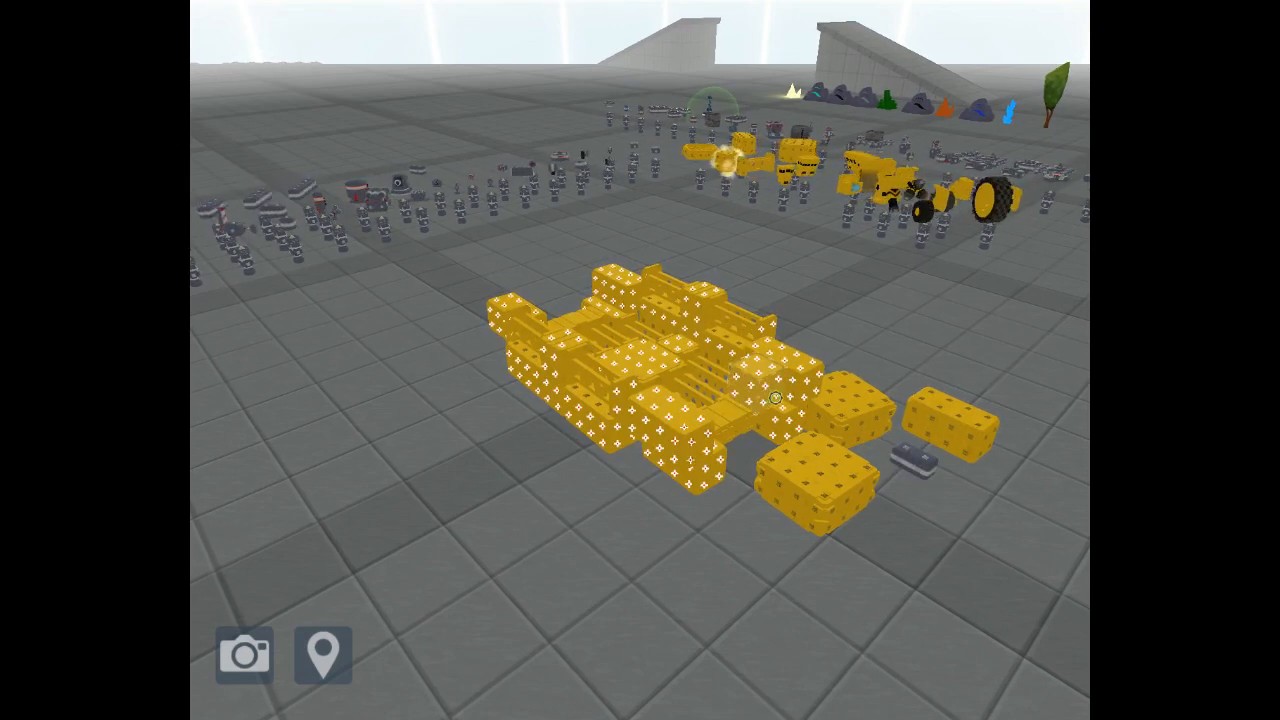
click(799, 404)
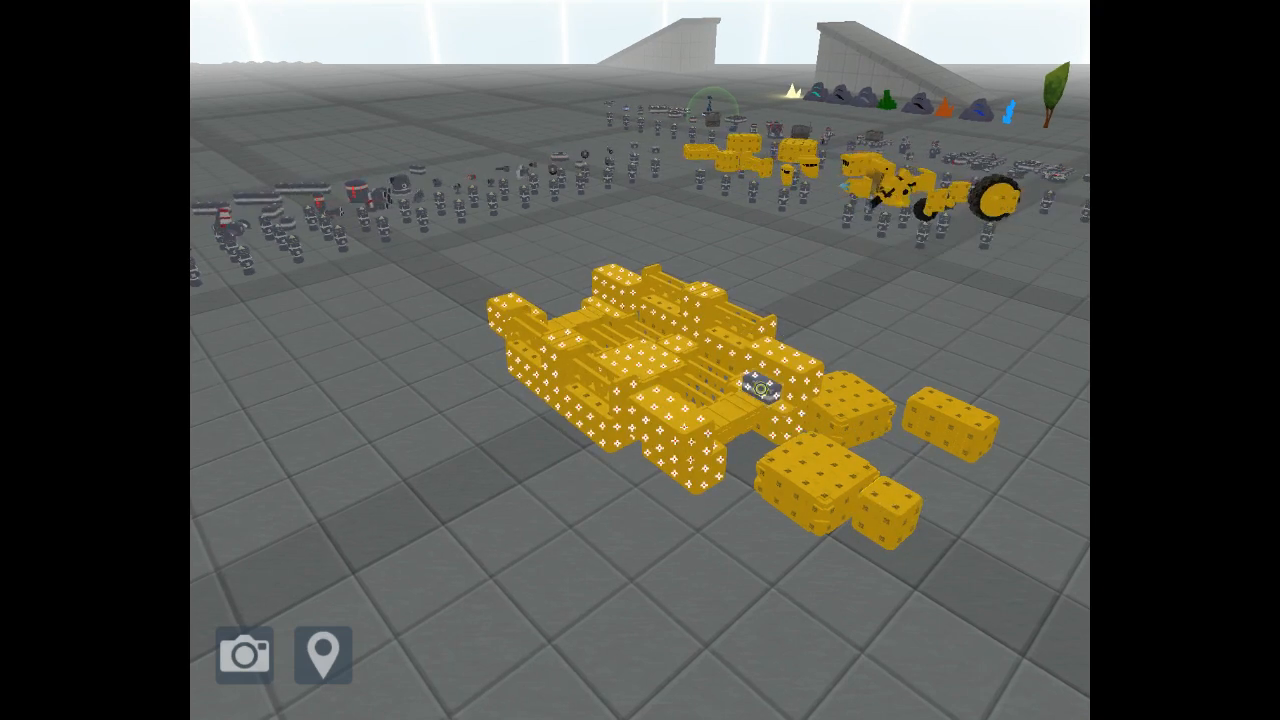
click(762, 388)
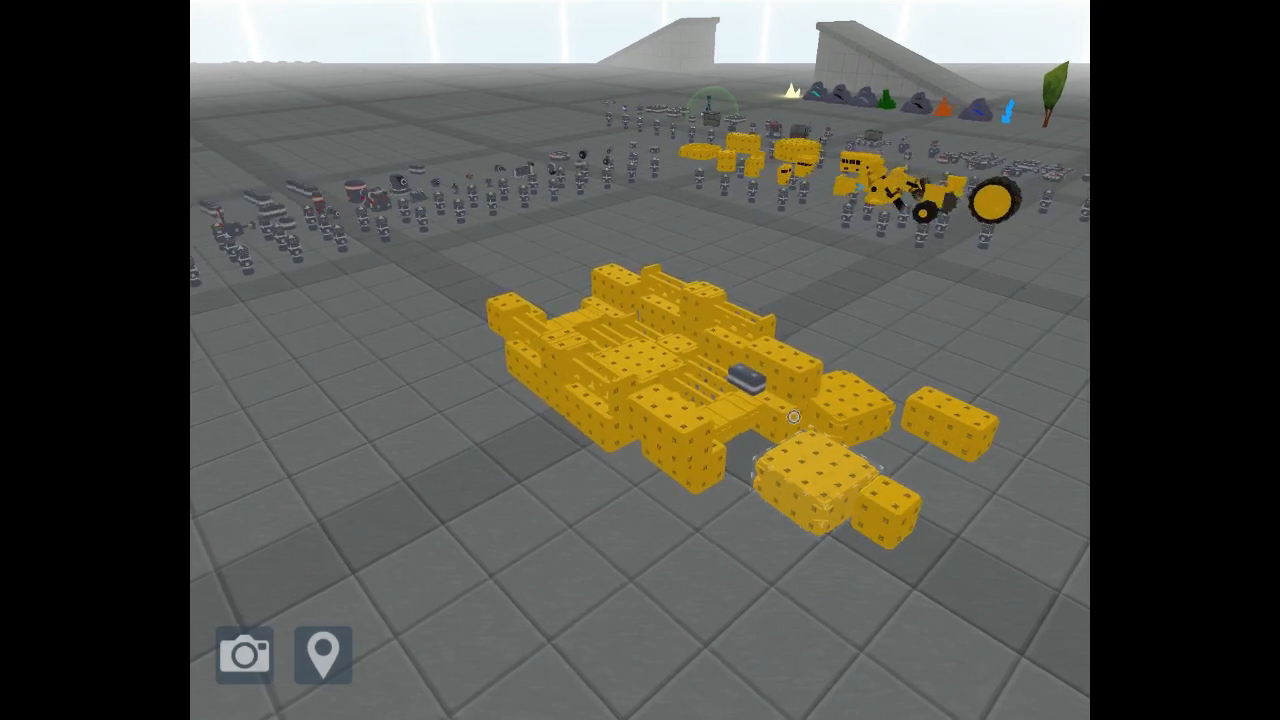
click(745, 378)
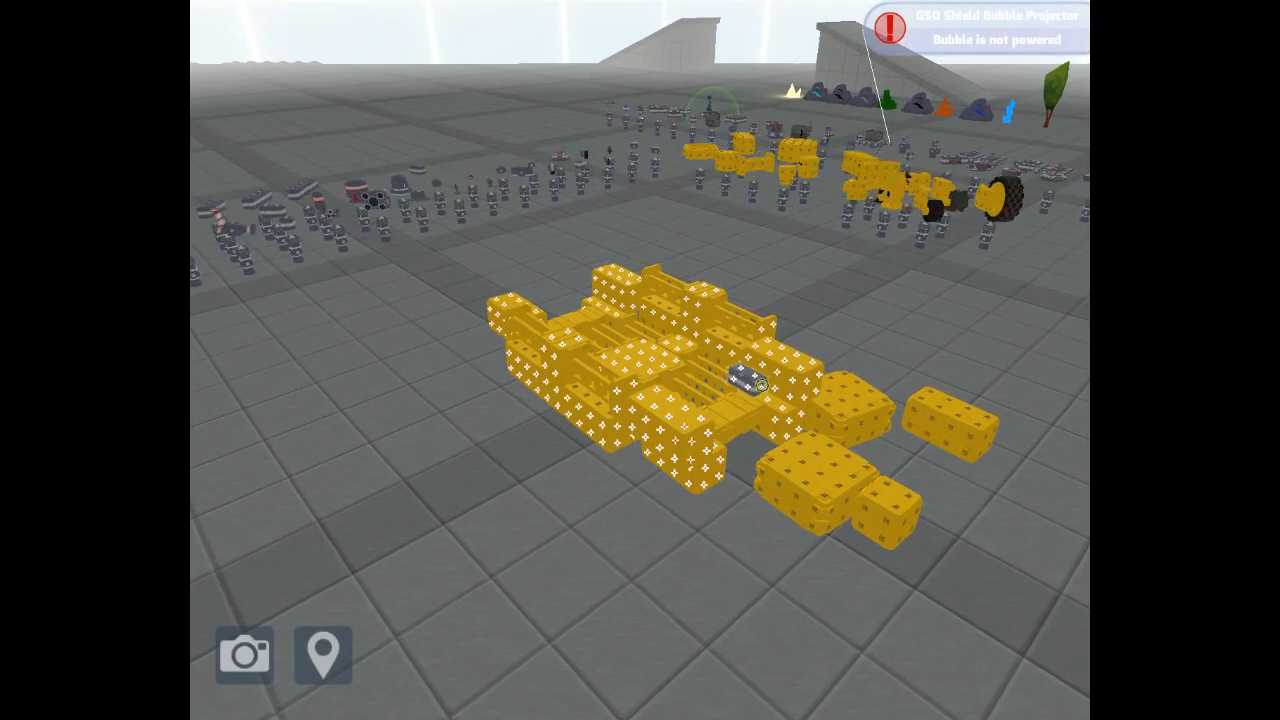
Step: Attach the loose Long Block to the hull's front and lift the projector back off
drag(885, 510, 800, 420)
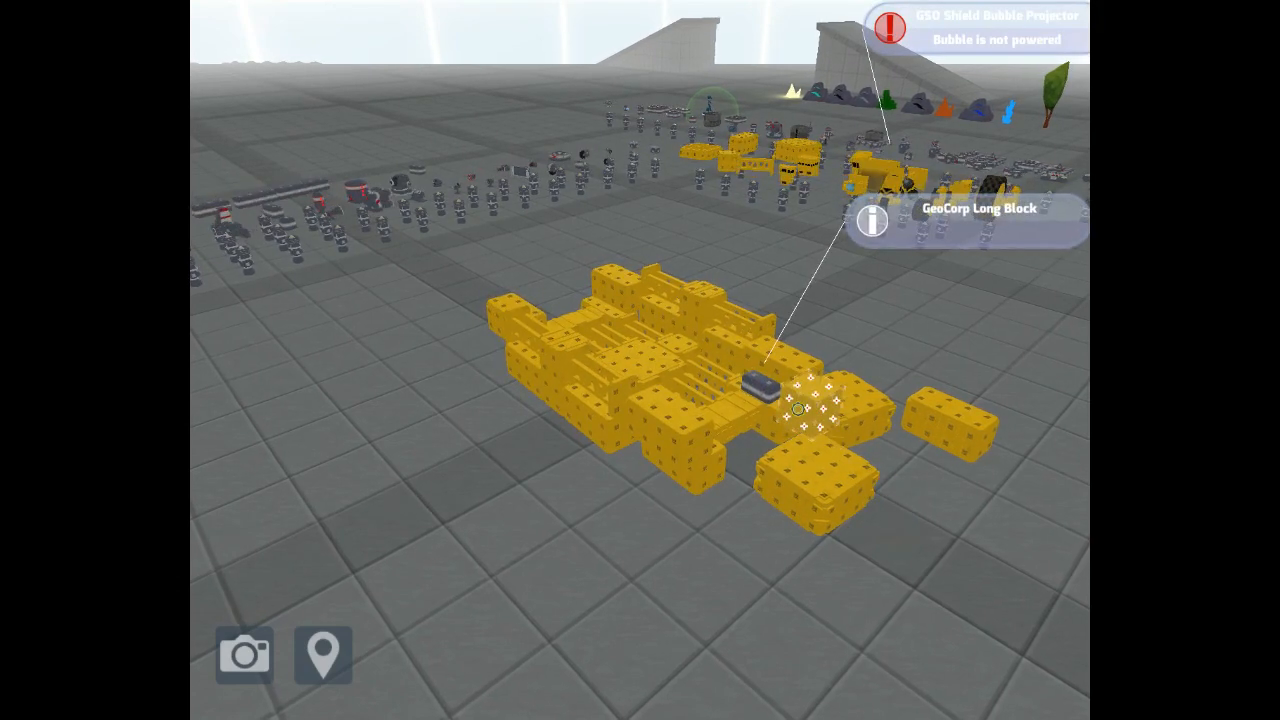
click(790, 400)
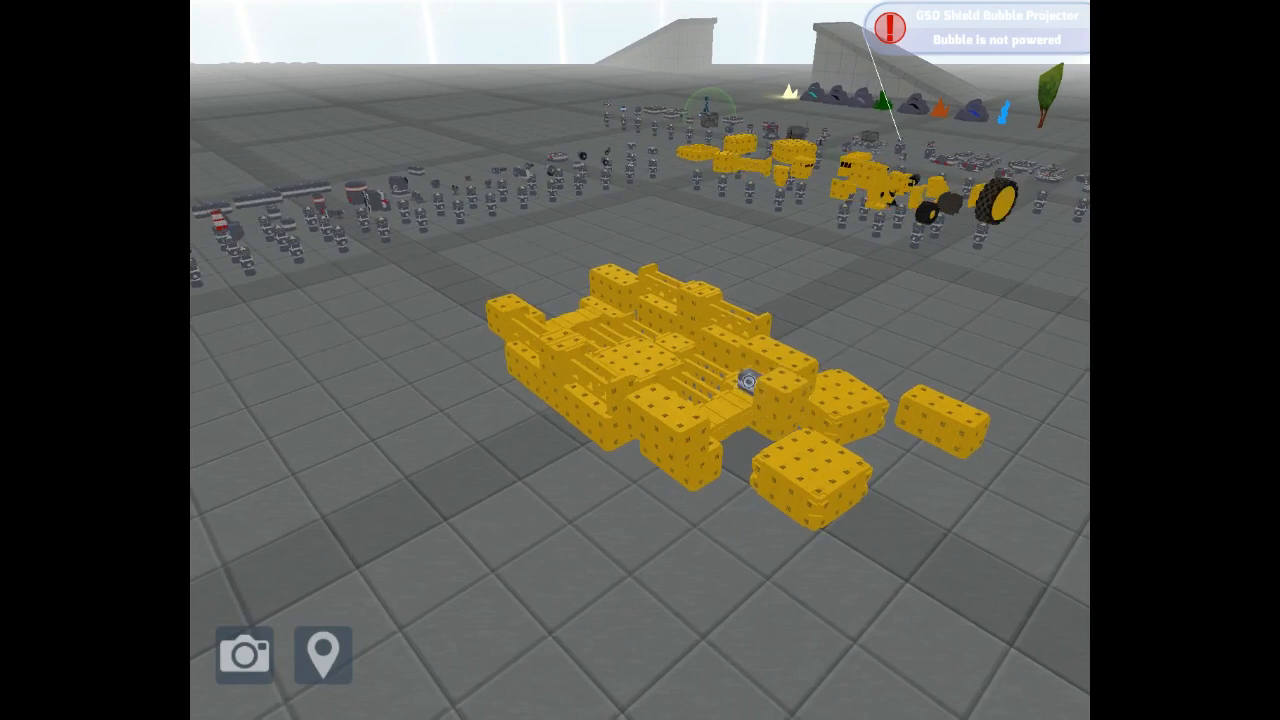
mouse_move(748, 382)
mouse_down()
mouse_move(547, 447)
mouse_move(583, 440)
mouse_up()
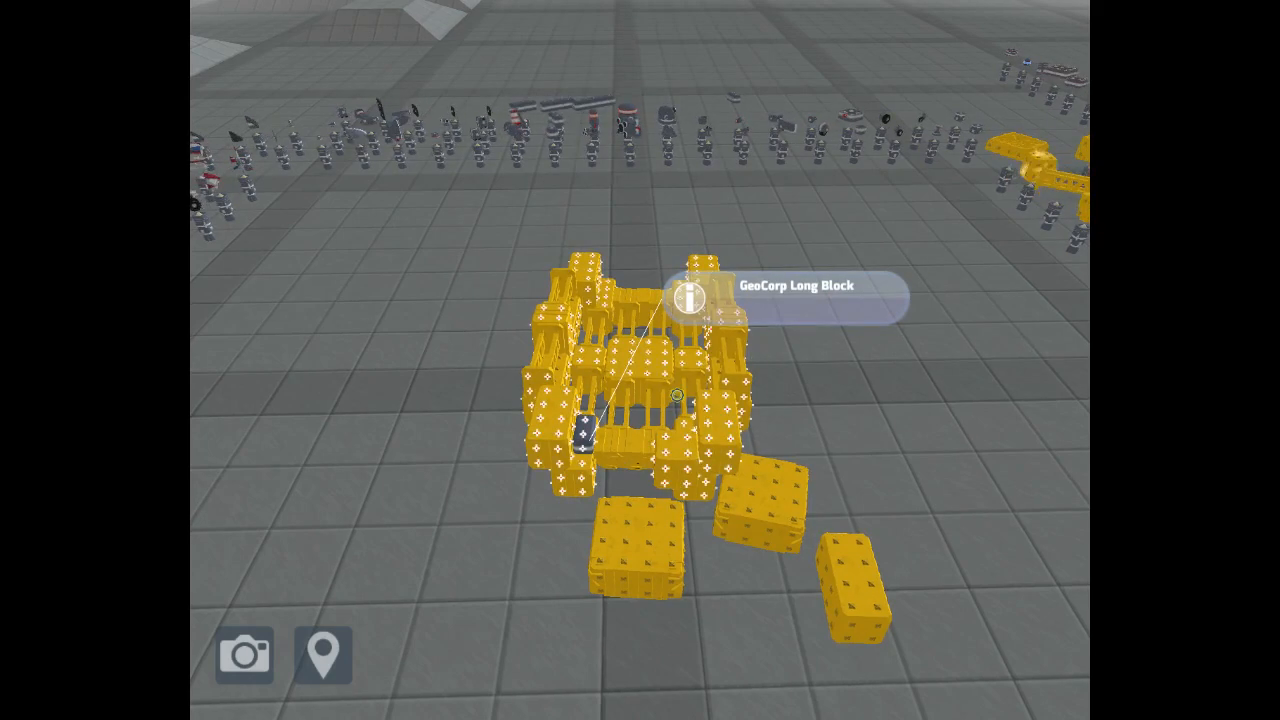
drag(595, 449, 699, 325)
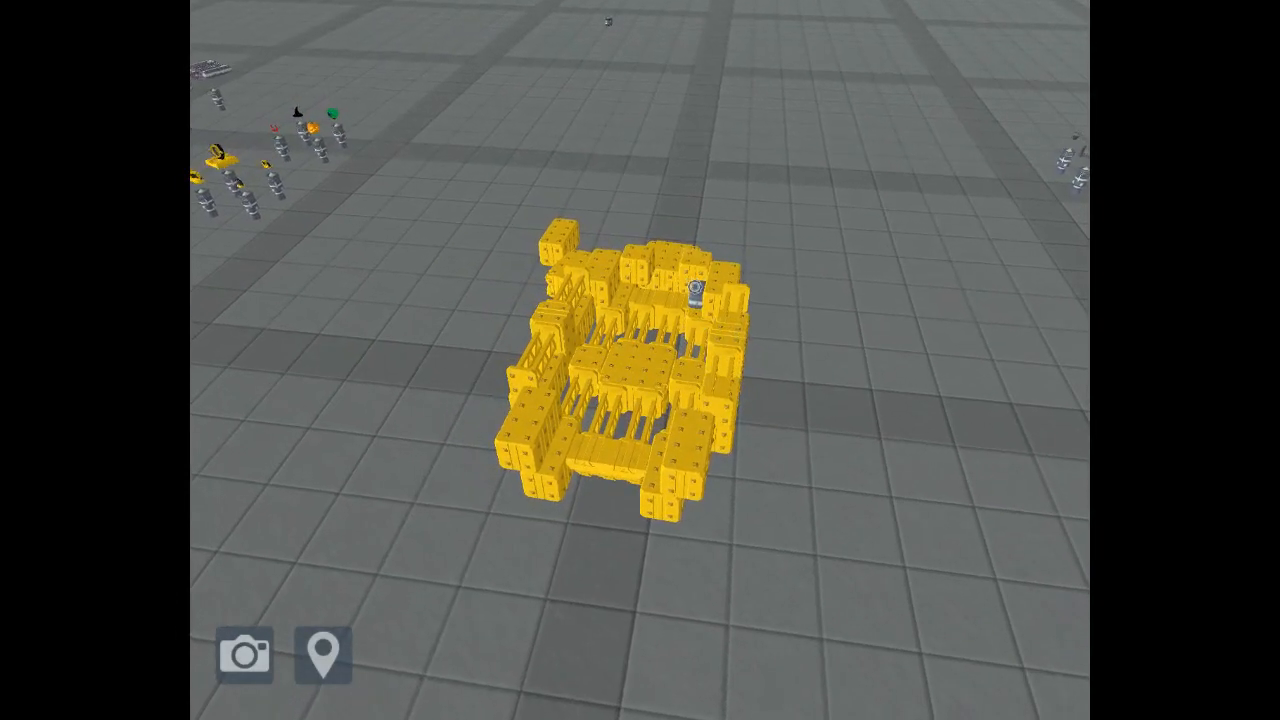
click(695, 289)
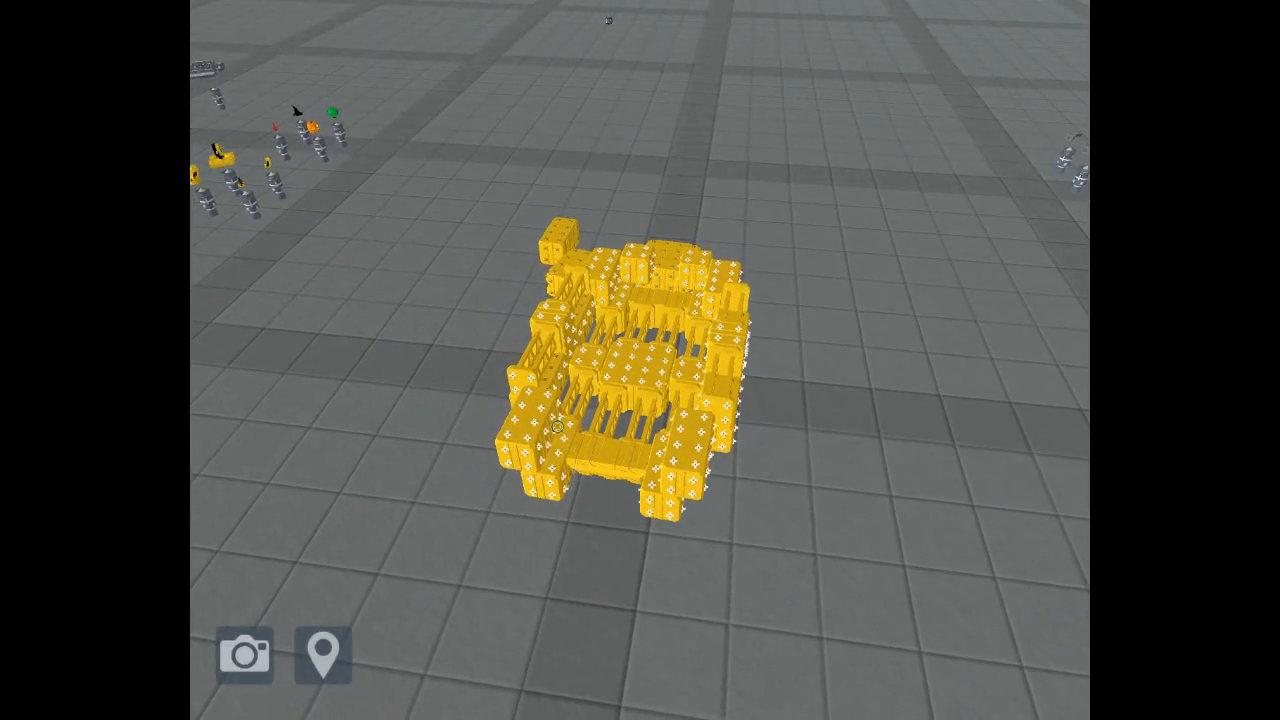
drag(582, 373, 433, 176)
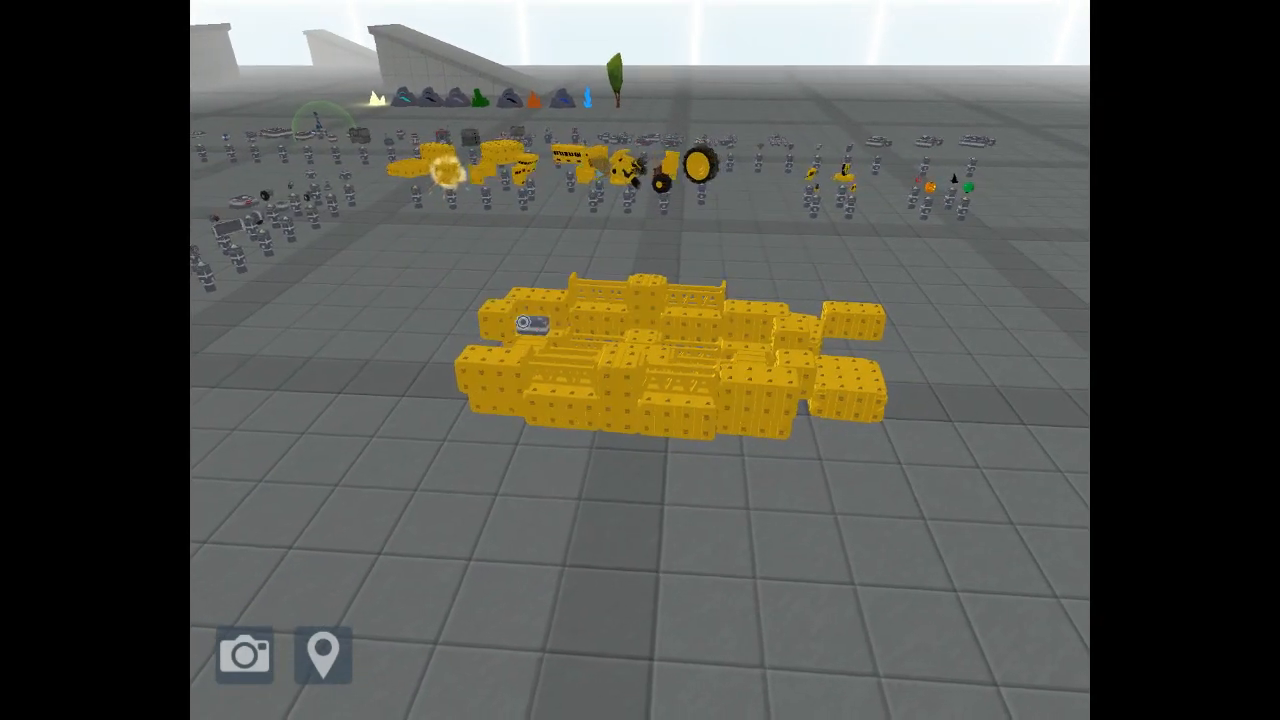
Step: Orbit the camera around the boxy yellow hull to view it from higher and rotated angles
mouse_move(512, 320)
mouse_down()
mouse_move(640, 380)
mouse_move(540, 240)
mouse_up()
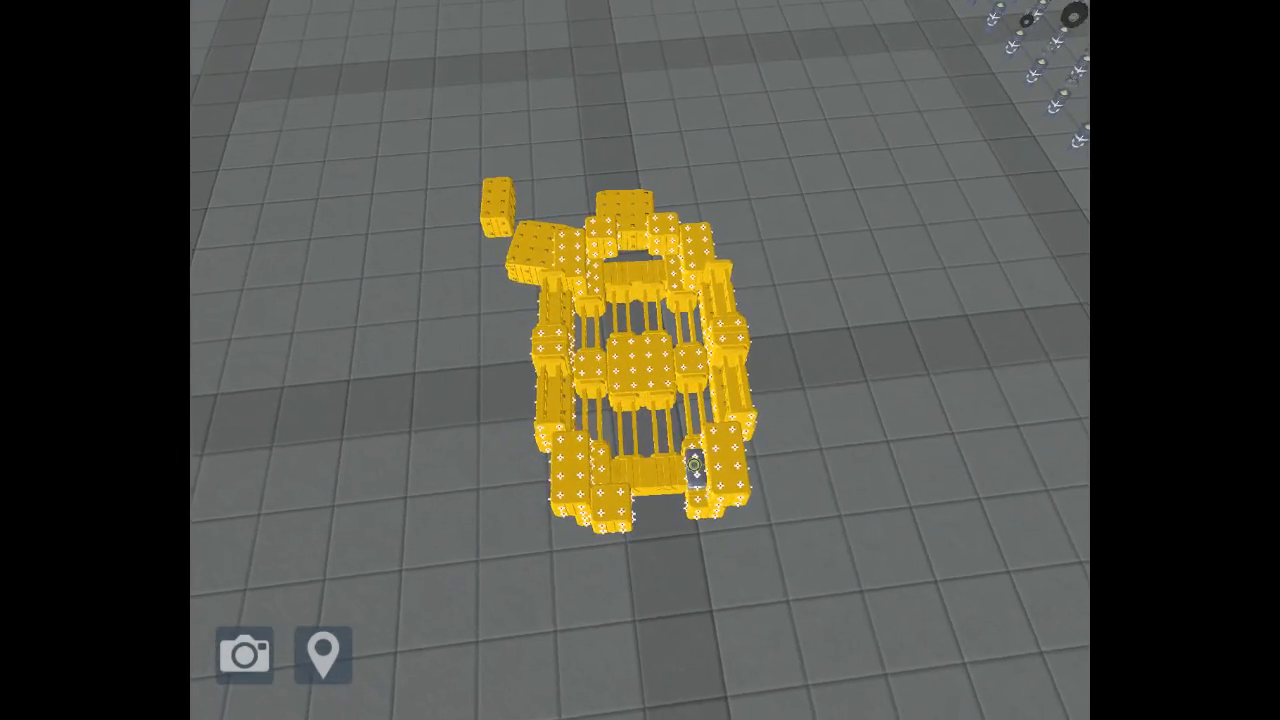
mouse_move(694, 463)
mouse_down()
mouse_move(295, 237)
mouse_move(318, 155)
mouse_move(780, 428)
mouse_up()
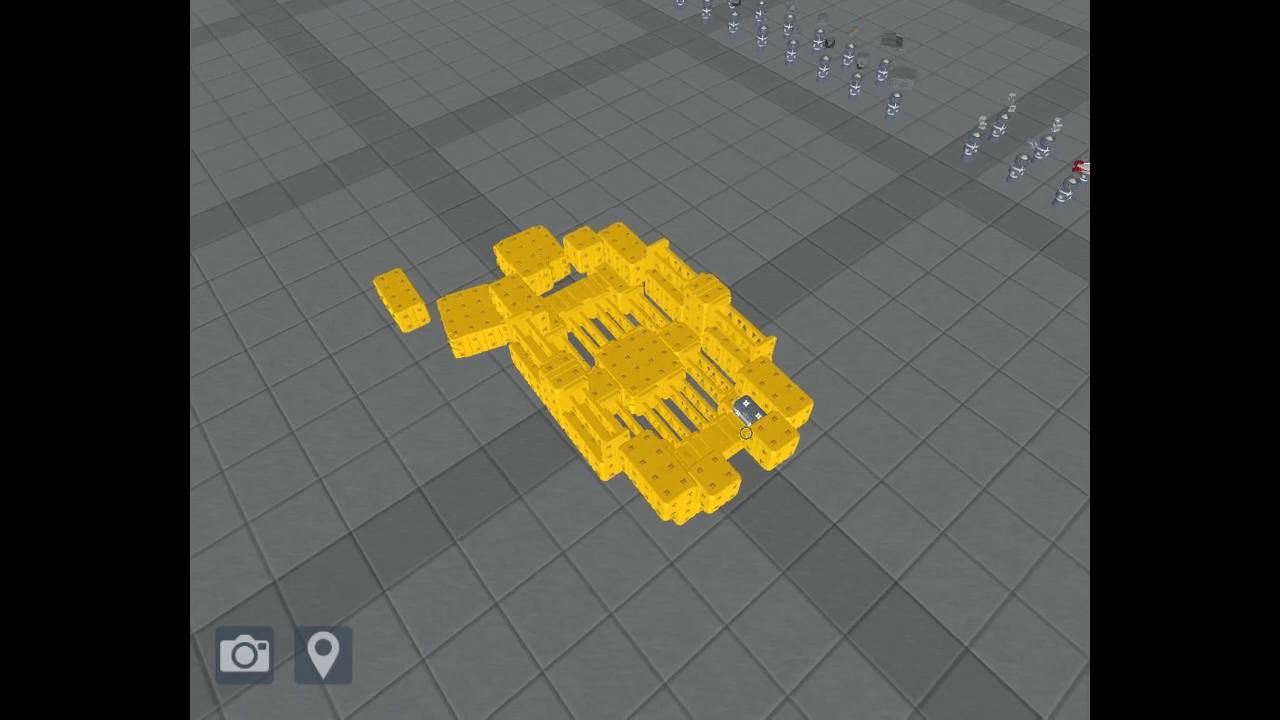
mouse_move(750, 447)
mouse_down()
mouse_move(570, 362)
mouse_move(706, 410)
mouse_up()
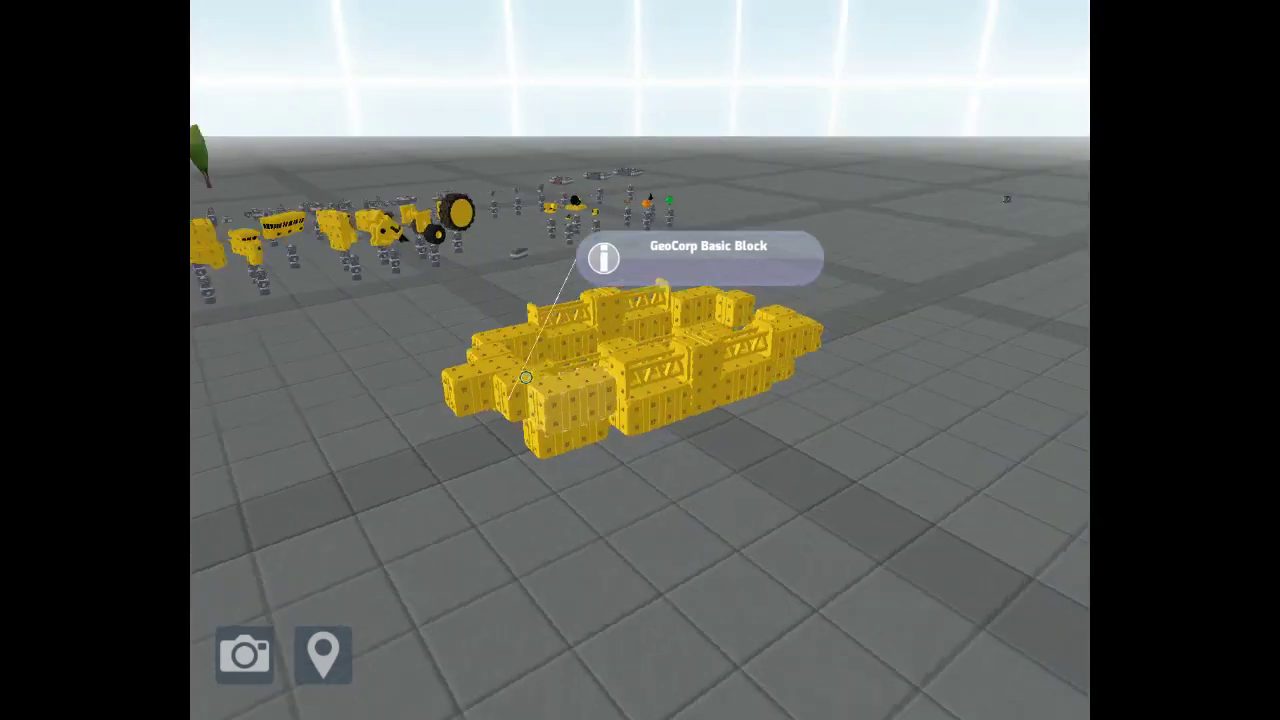
mouse_move(526, 377)
mouse_down()
mouse_move(813, 308)
mouse_move(800, 350)
mouse_up()
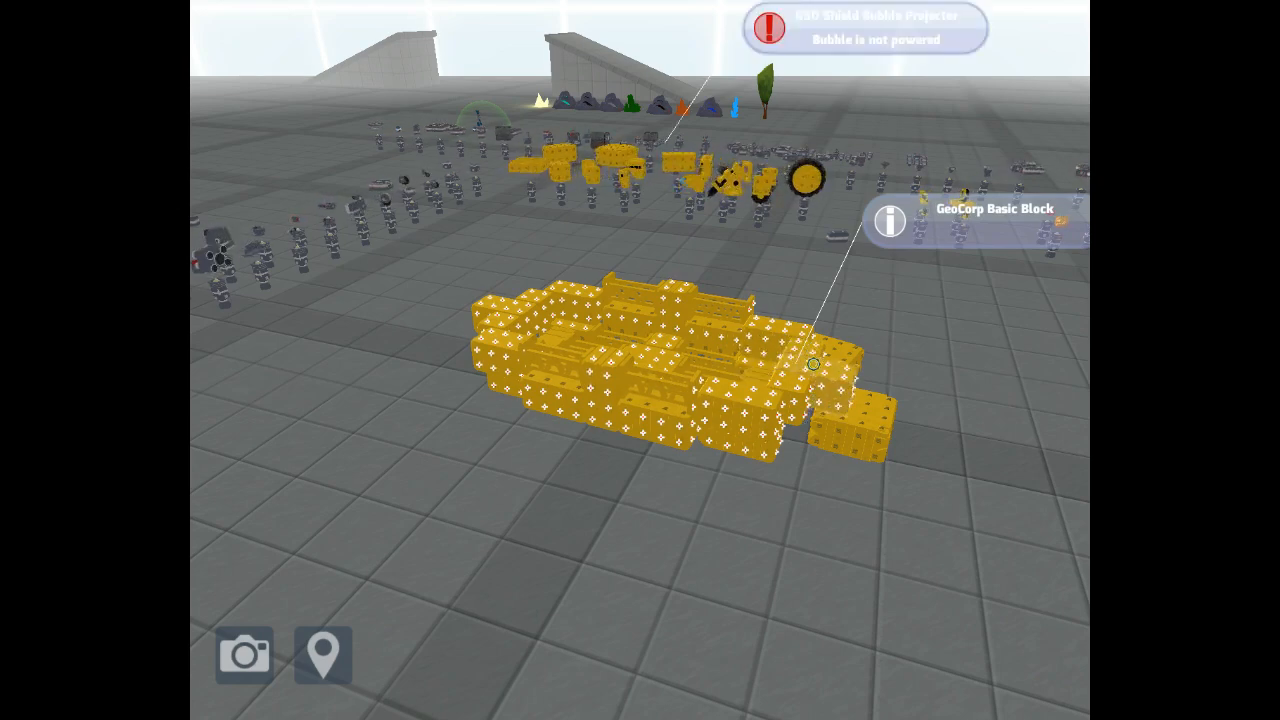
mouse_move(813, 365)
mouse_down()
mouse_move(742, 375)
mouse_move(760, 400)
mouse_move(828, 434)
mouse_move(928, 176)
mouse_move(839, 229)
mouse_move(549, 110)
mouse_up()
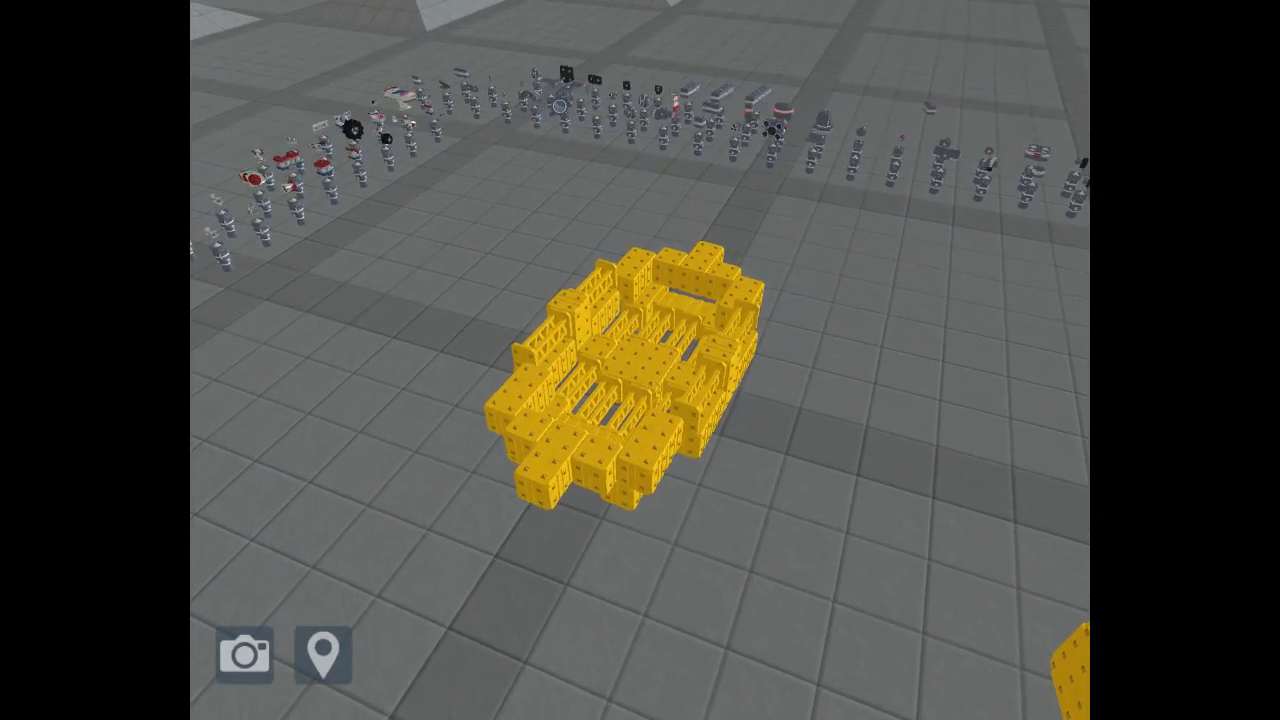
Step: Snap three turbines in a row onto the top of the hull near one corner
click(646, 282)
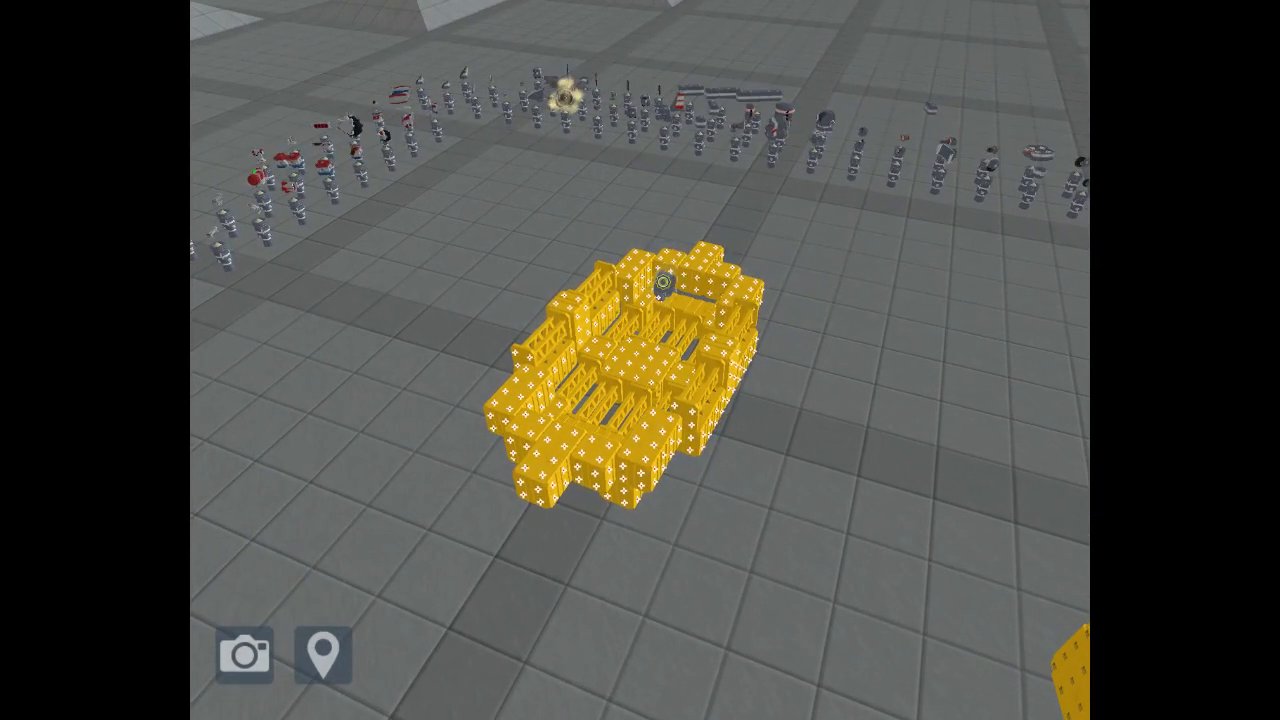
drag(650, 280, 690, 285)
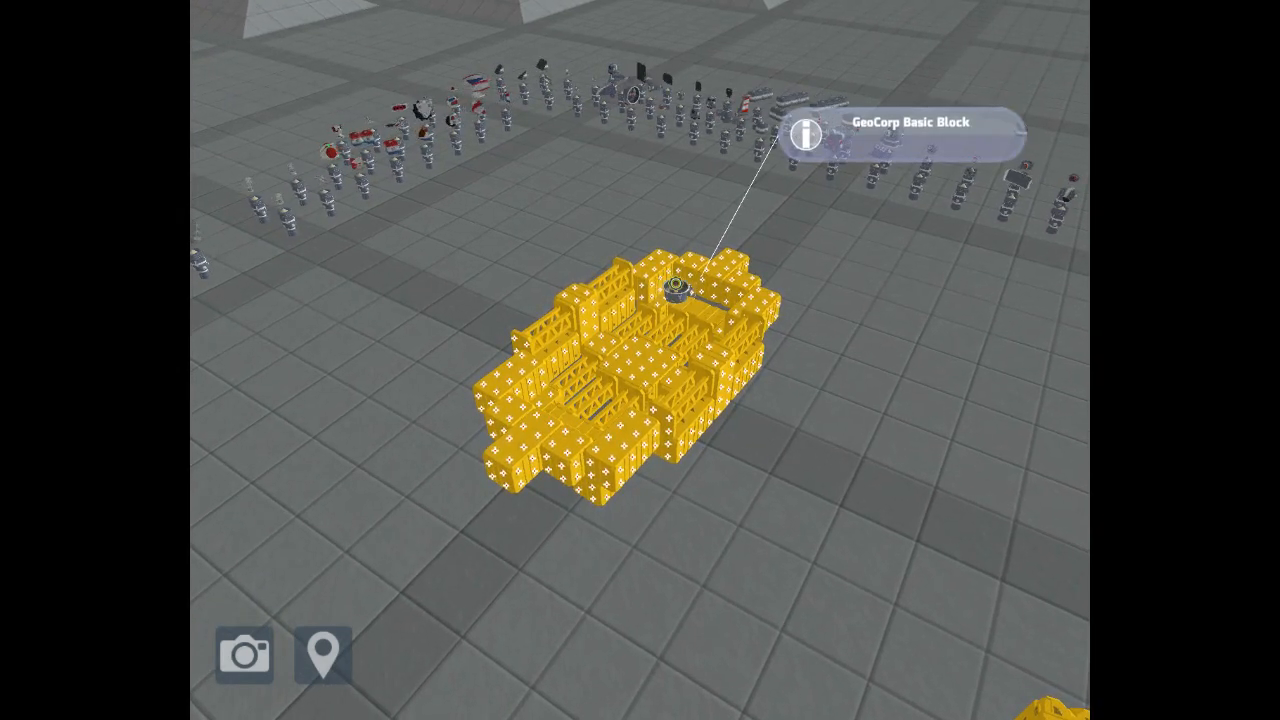
click(676, 285)
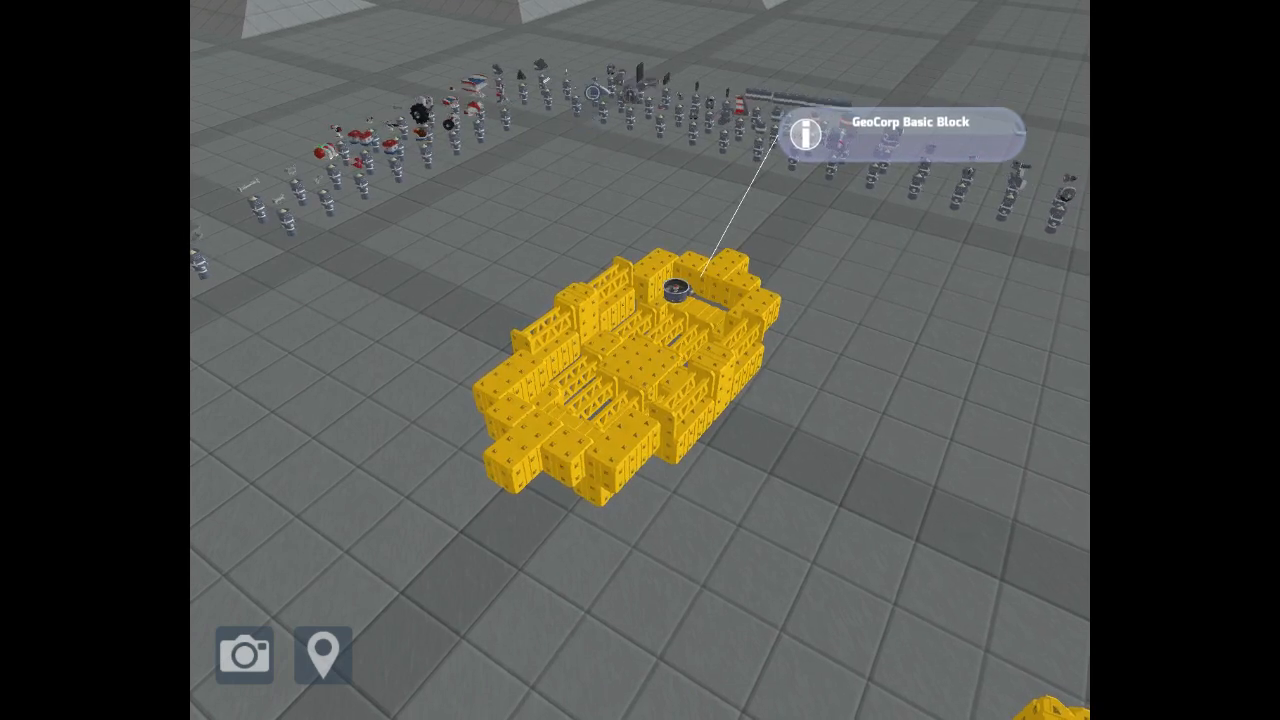
drag(630, 92, 668, 268)
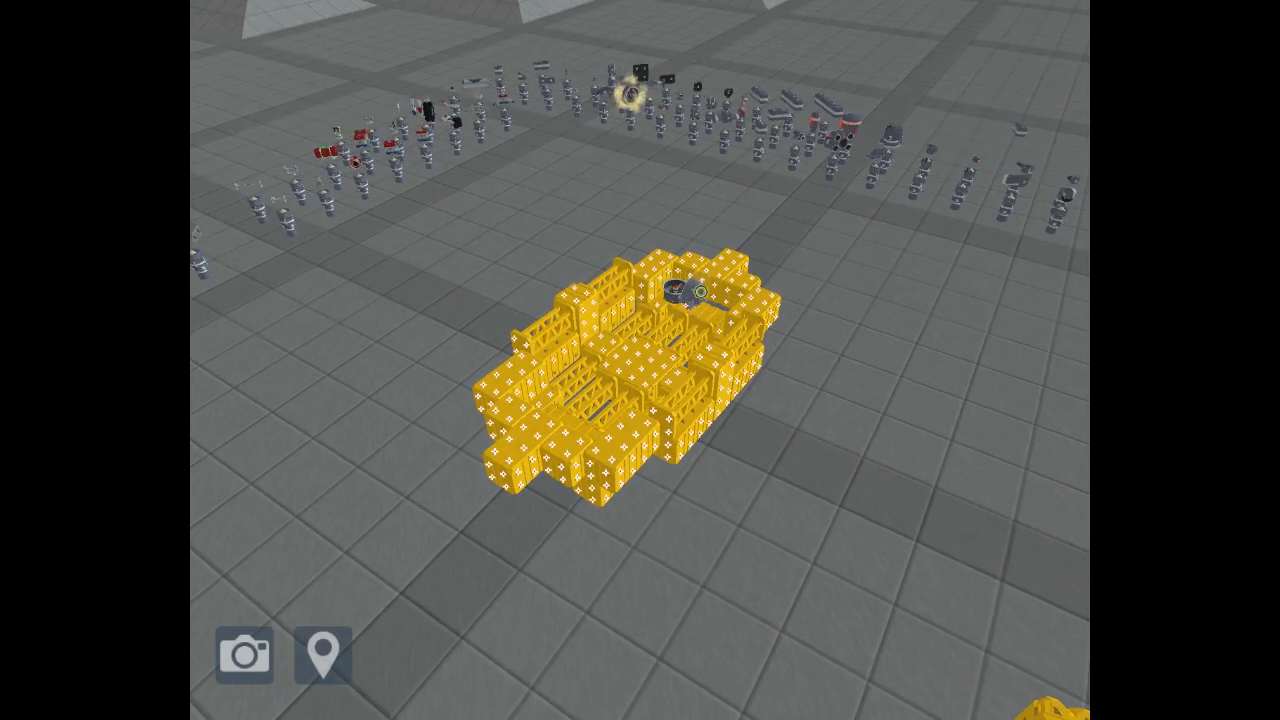
click(698, 291)
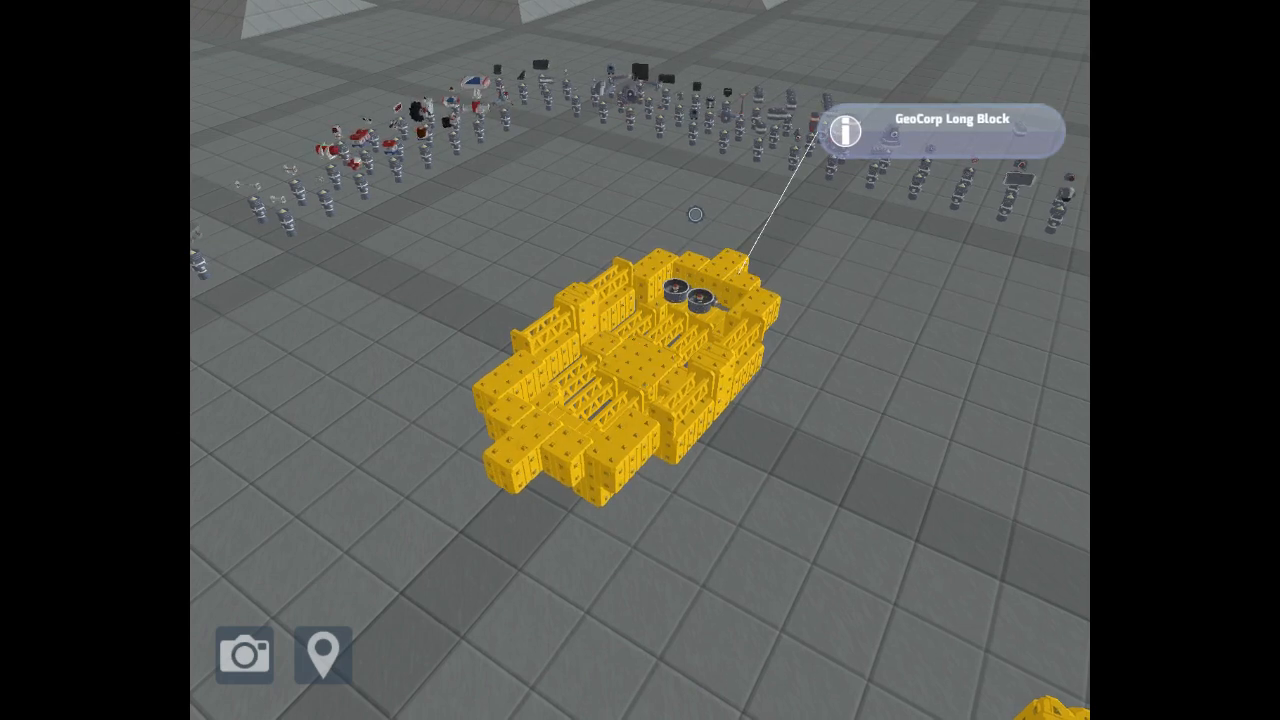
right_click(702, 293)
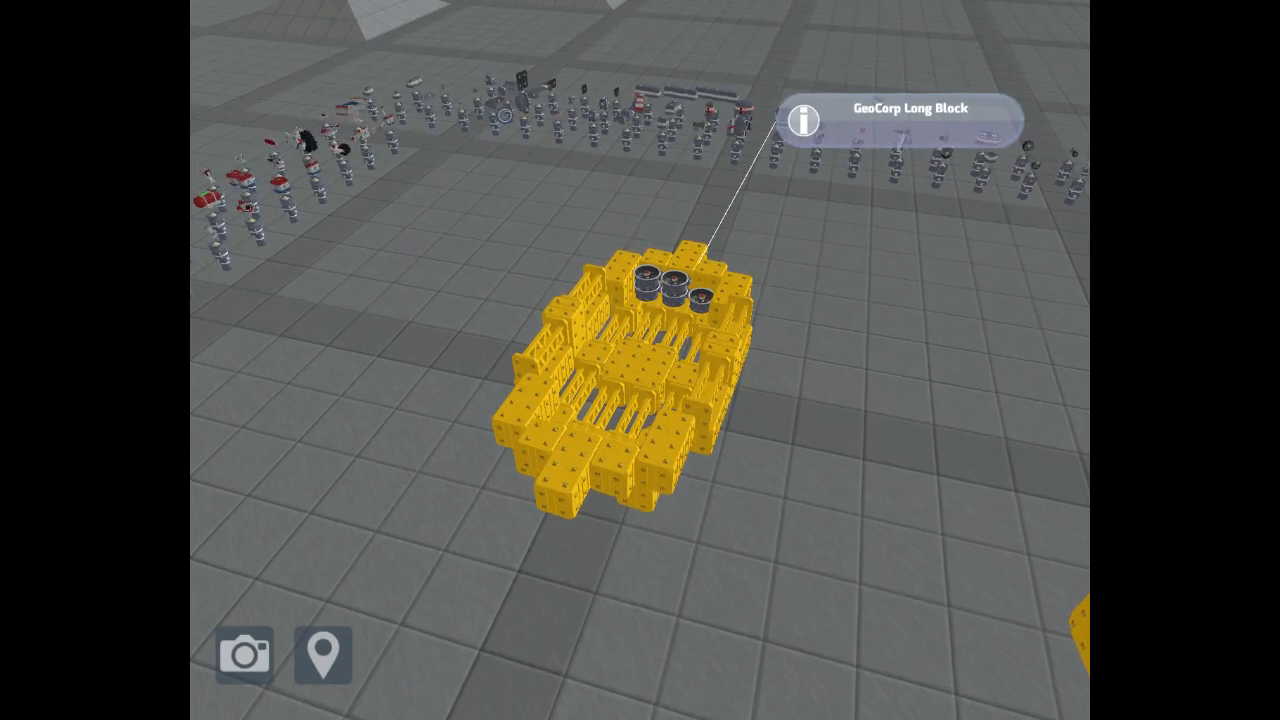
drag(632, 198, 675, 263)
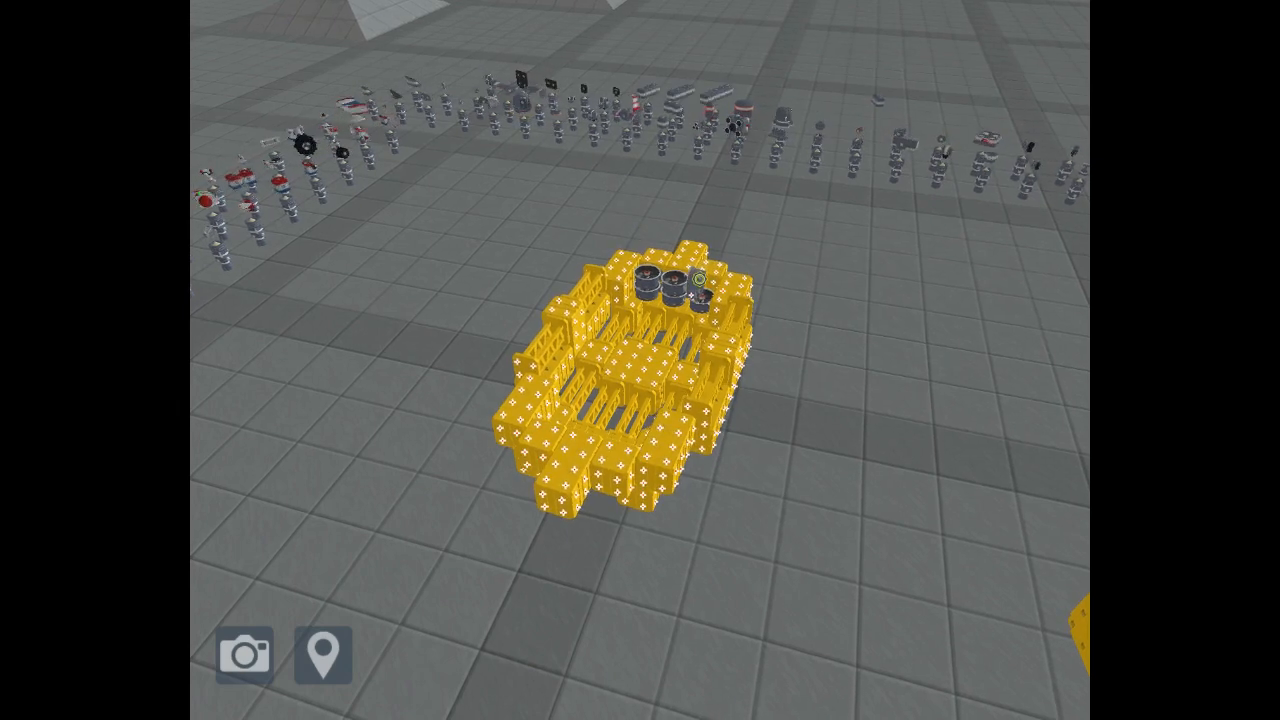
Step: Orbit and tilt the camera to line up a view of the hull beside the first turbine row
drag(724, 233, 649, 213)
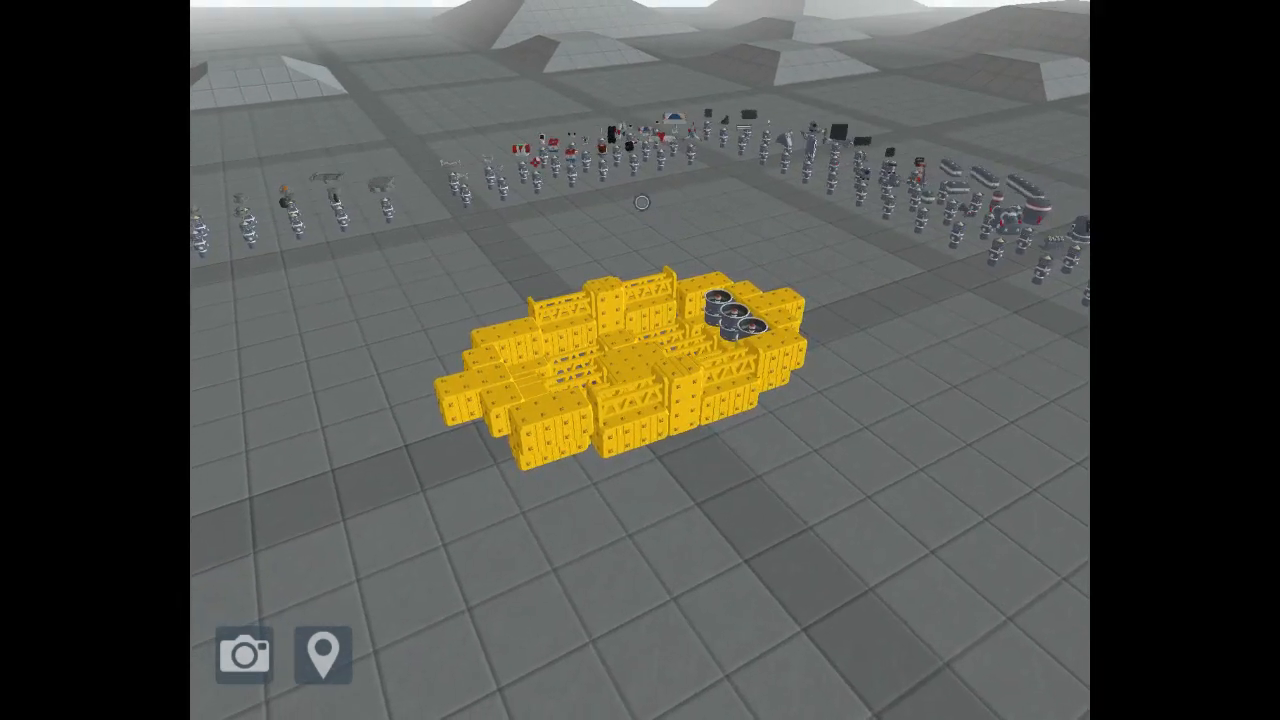
drag(649, 213, 628, 163)
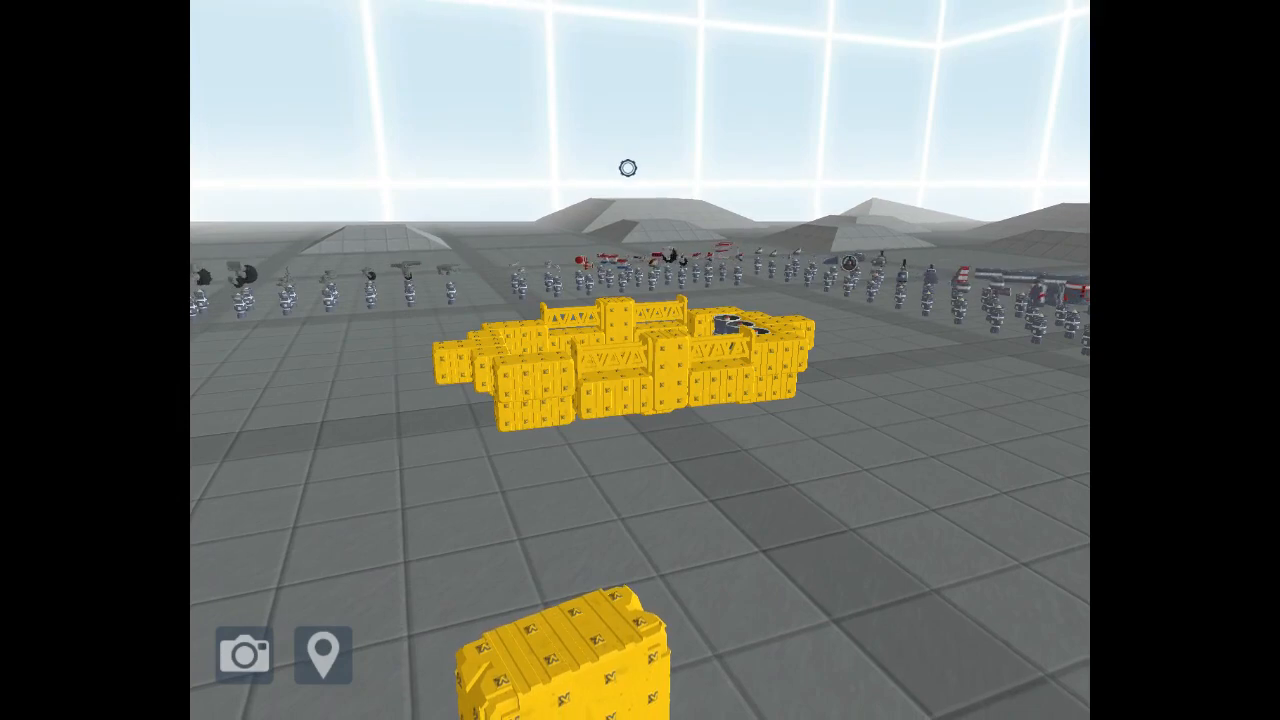
mouse_move(628, 163)
mouse_down()
mouse_move(673, 194)
mouse_move(663, 151)
mouse_up()
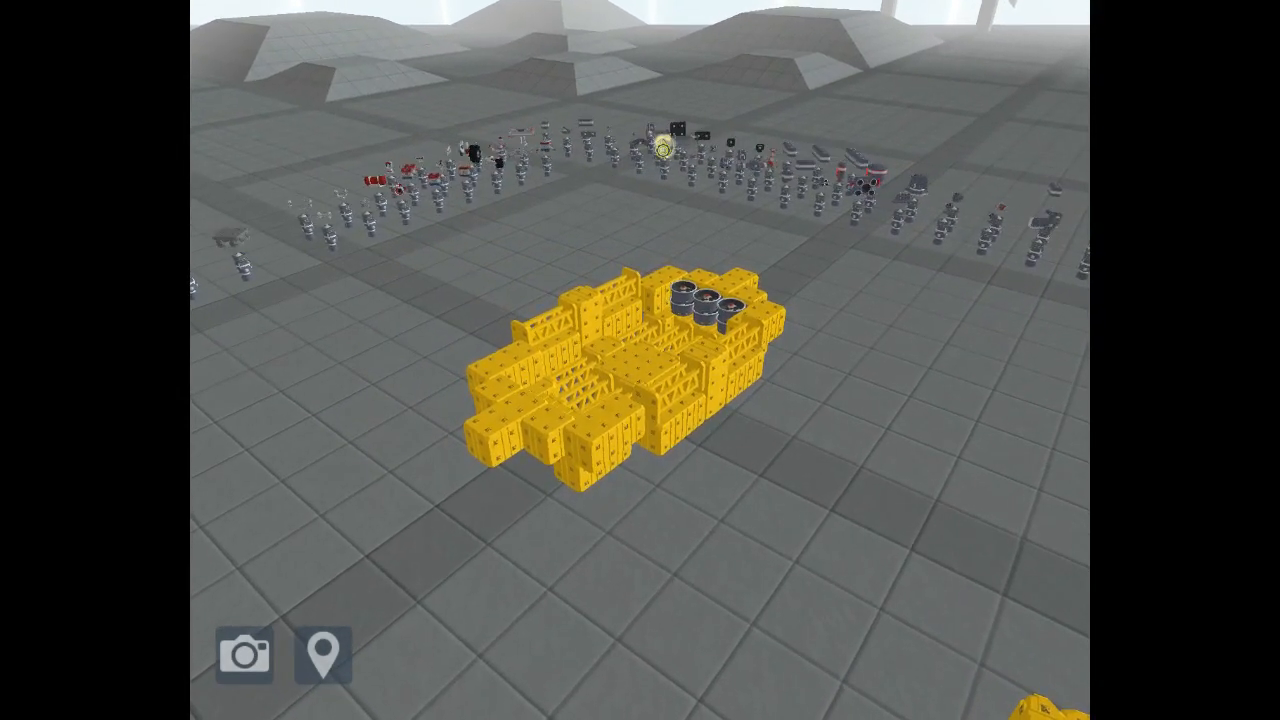
drag(663, 151, 683, 300)
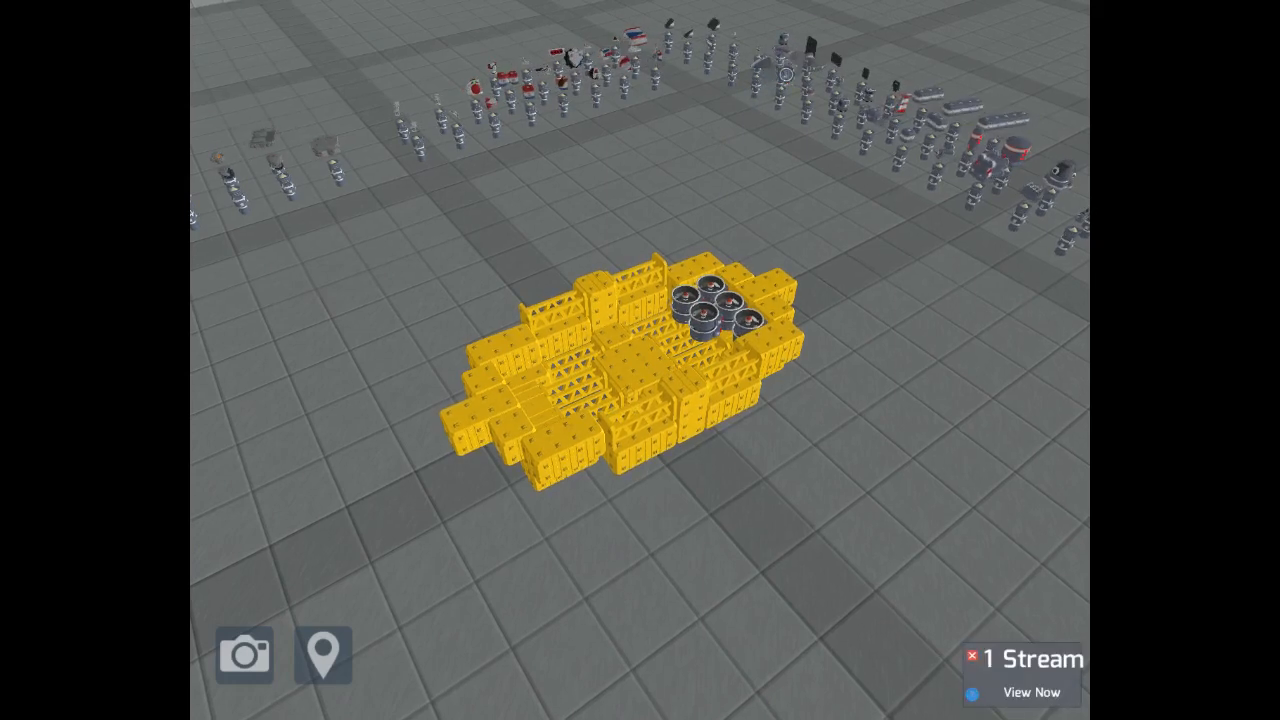
Step: Attach two more GSO Turbine Propellers onto the hull beside the existing fans
drag(786, 75, 721, 337)
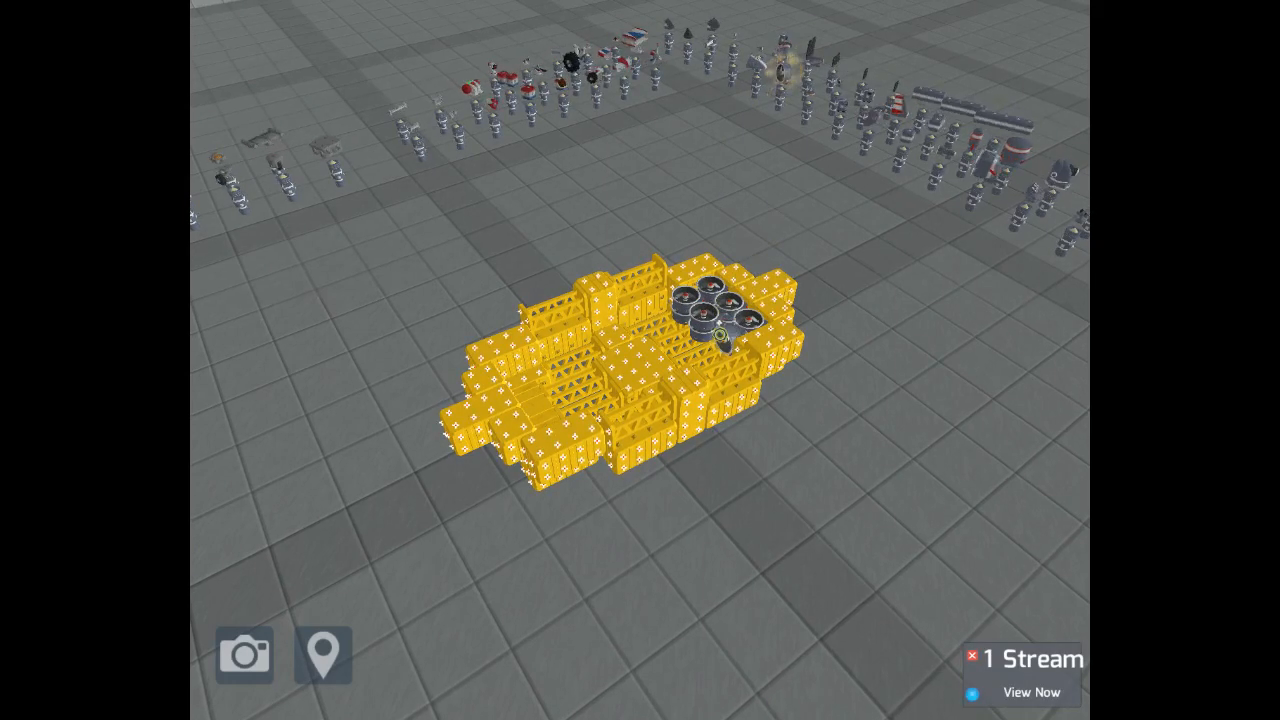
click(721, 337)
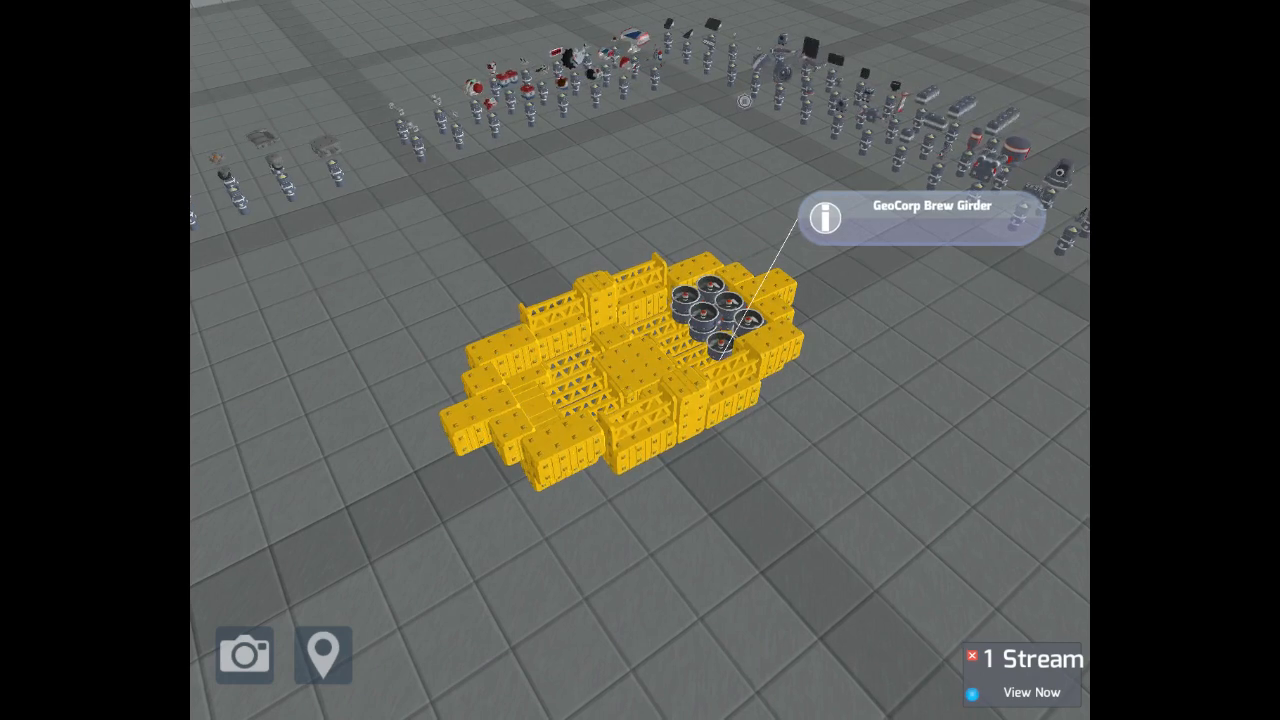
drag(785, 78, 762, 262)
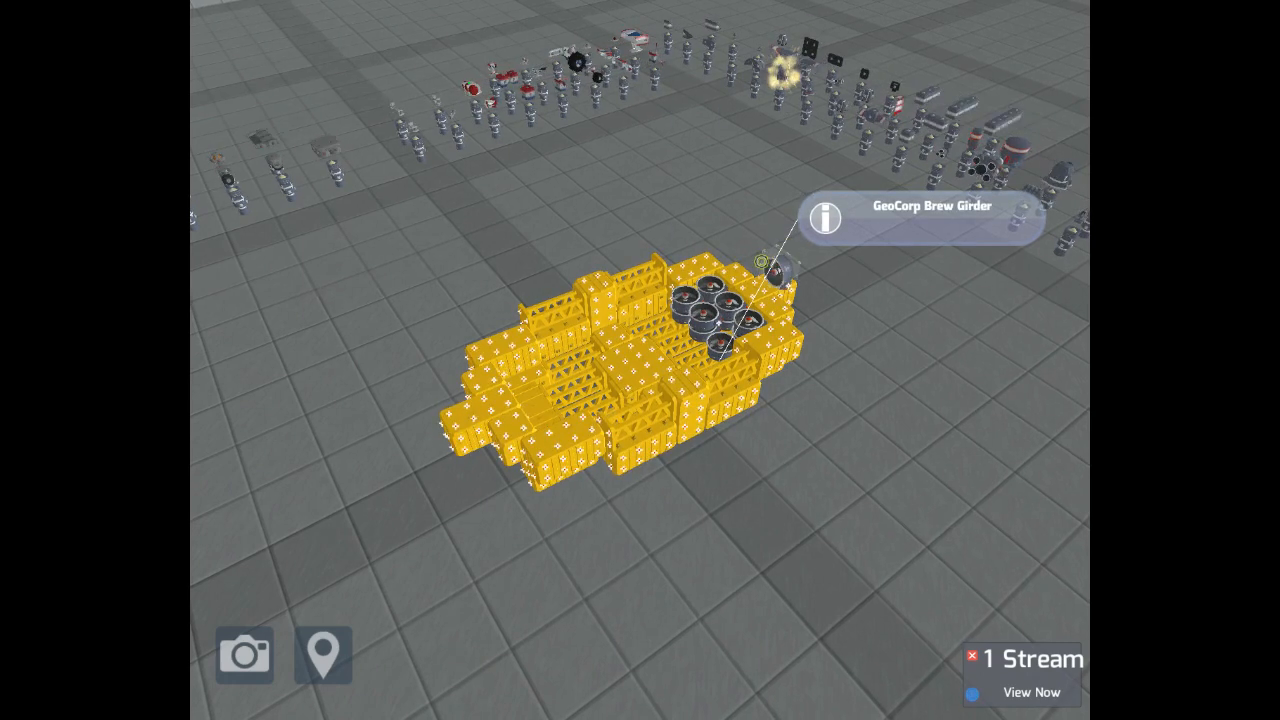
click(762, 262)
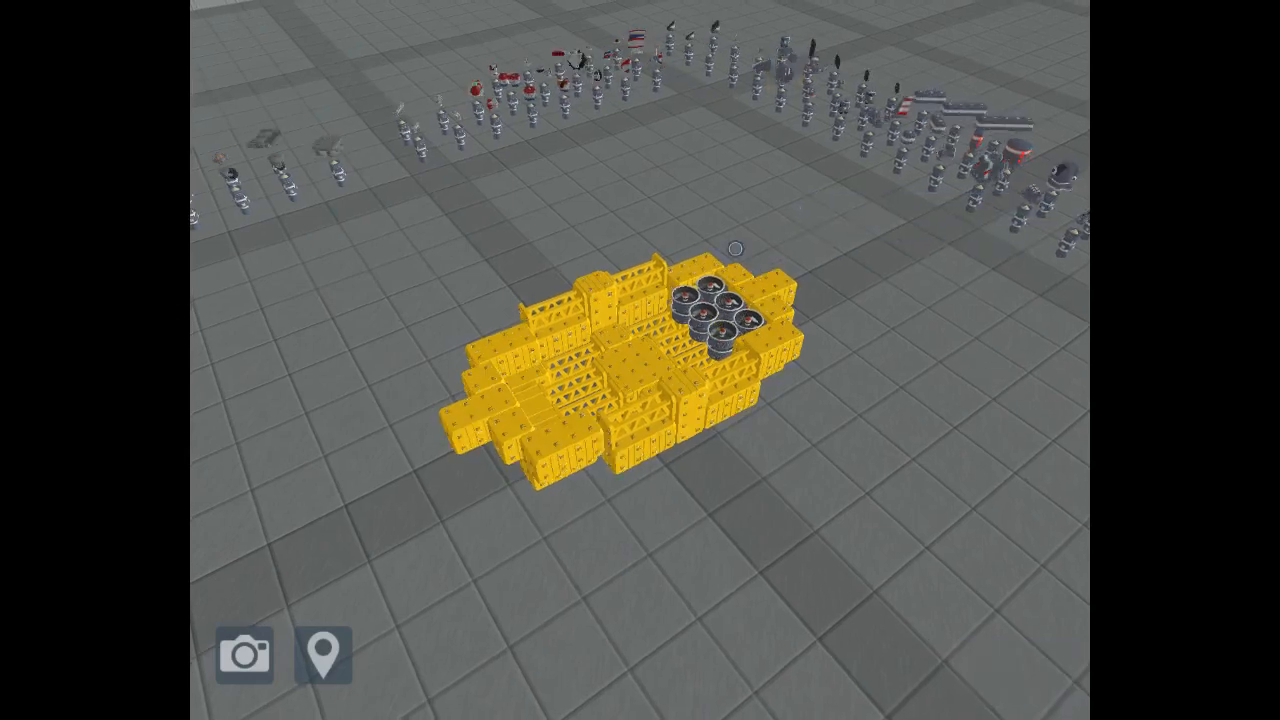
Step: Attach another fan beside the turbines after checking the hull from overhead
drag(735, 248, 705, 230)
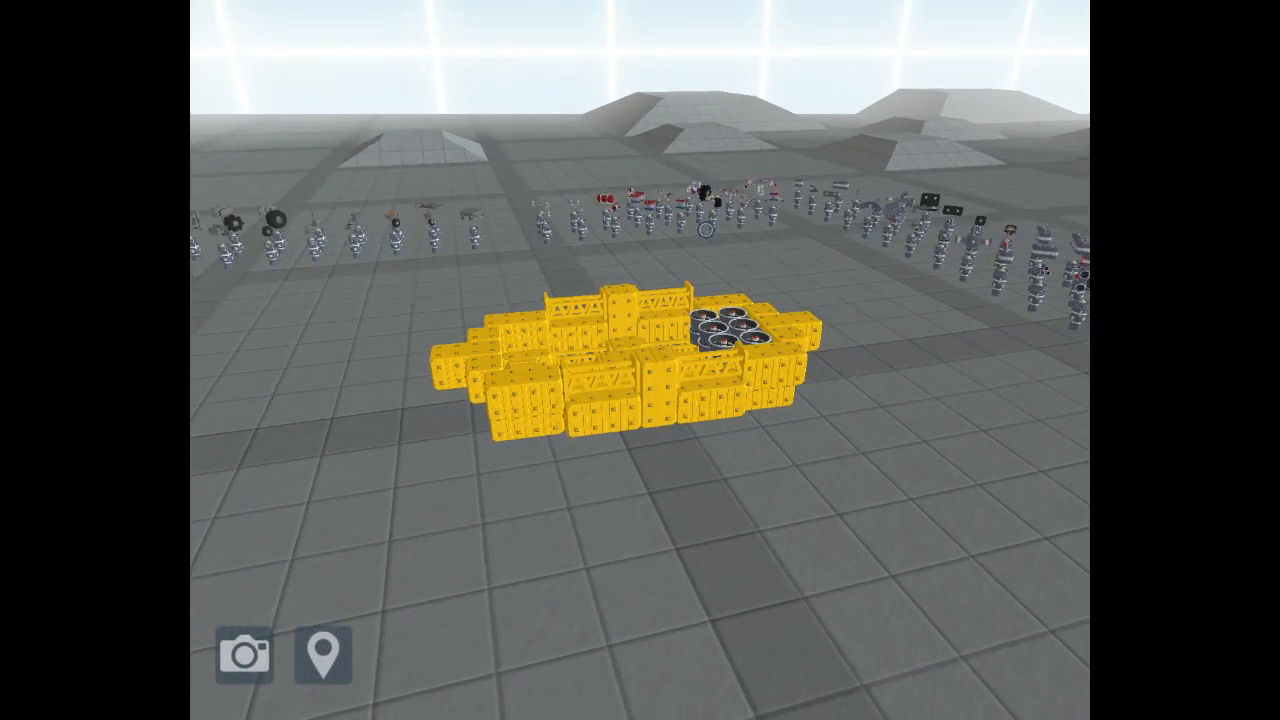
mouse_move(705, 230)
mouse_down()
mouse_move(811, 251)
mouse_move(675, 231)
mouse_move(607, 86)
mouse_up()
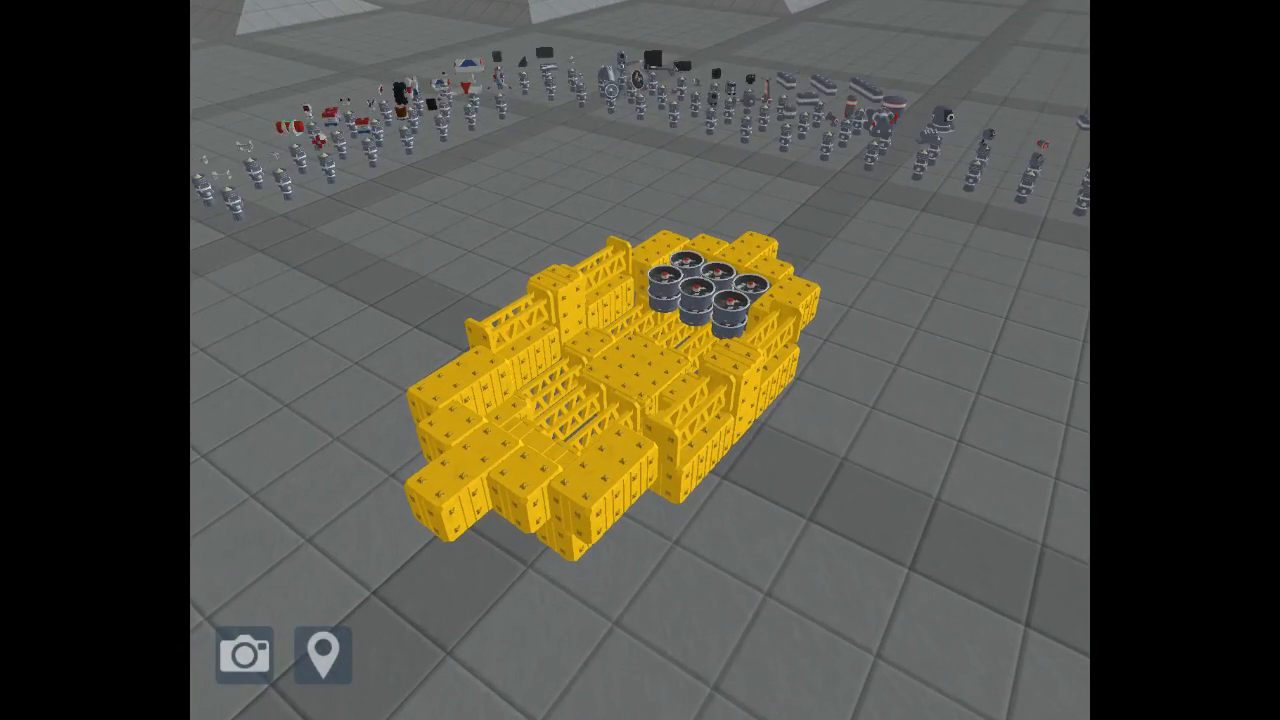
mouse_move(607, 86)
mouse_down()
mouse_move(519, 95)
mouse_move(540, 97)
mouse_up()
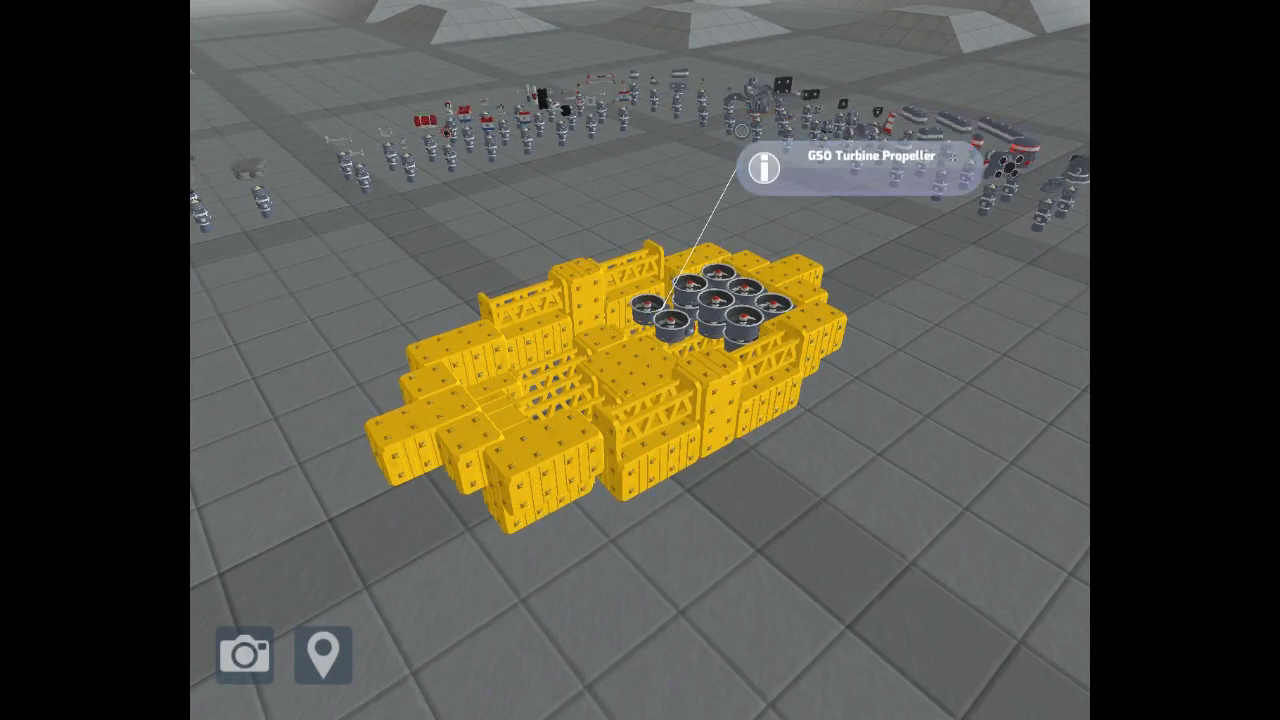
drag(760, 100, 700, 332)
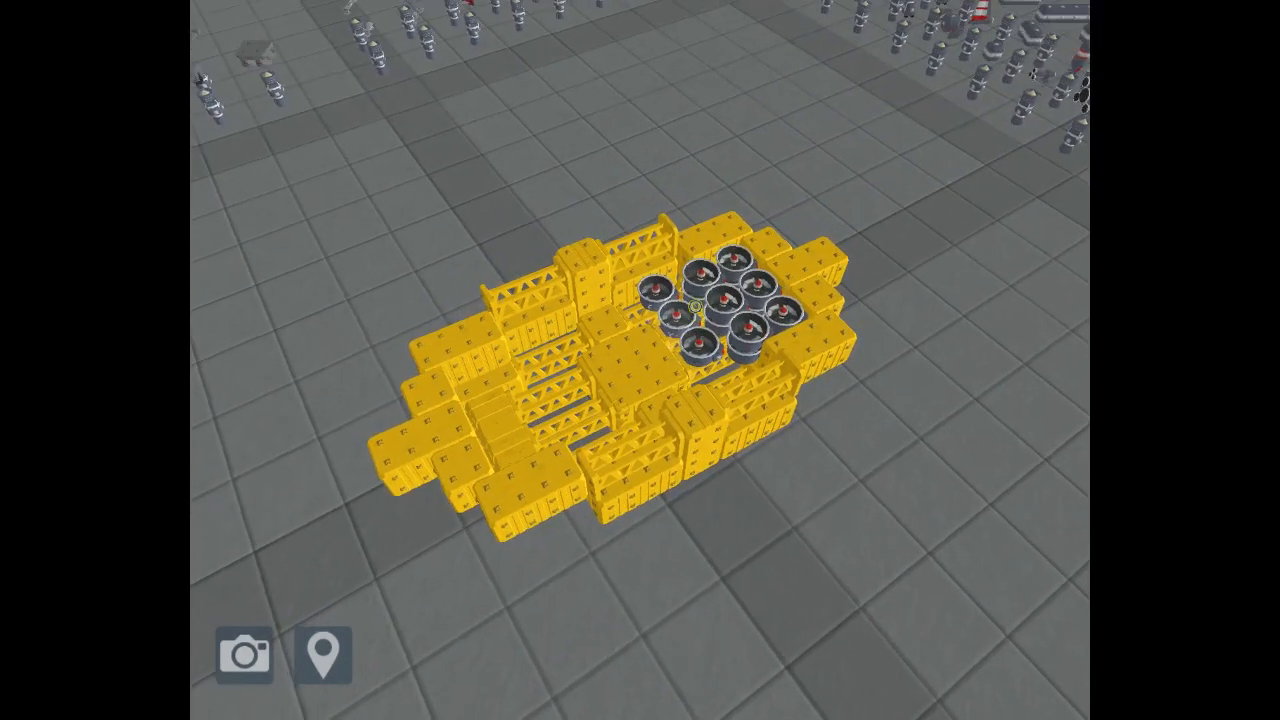
mouse_move(700, 332)
mouse_down()
mouse_move(722, 199)
mouse_move(722, 370)
mouse_up()
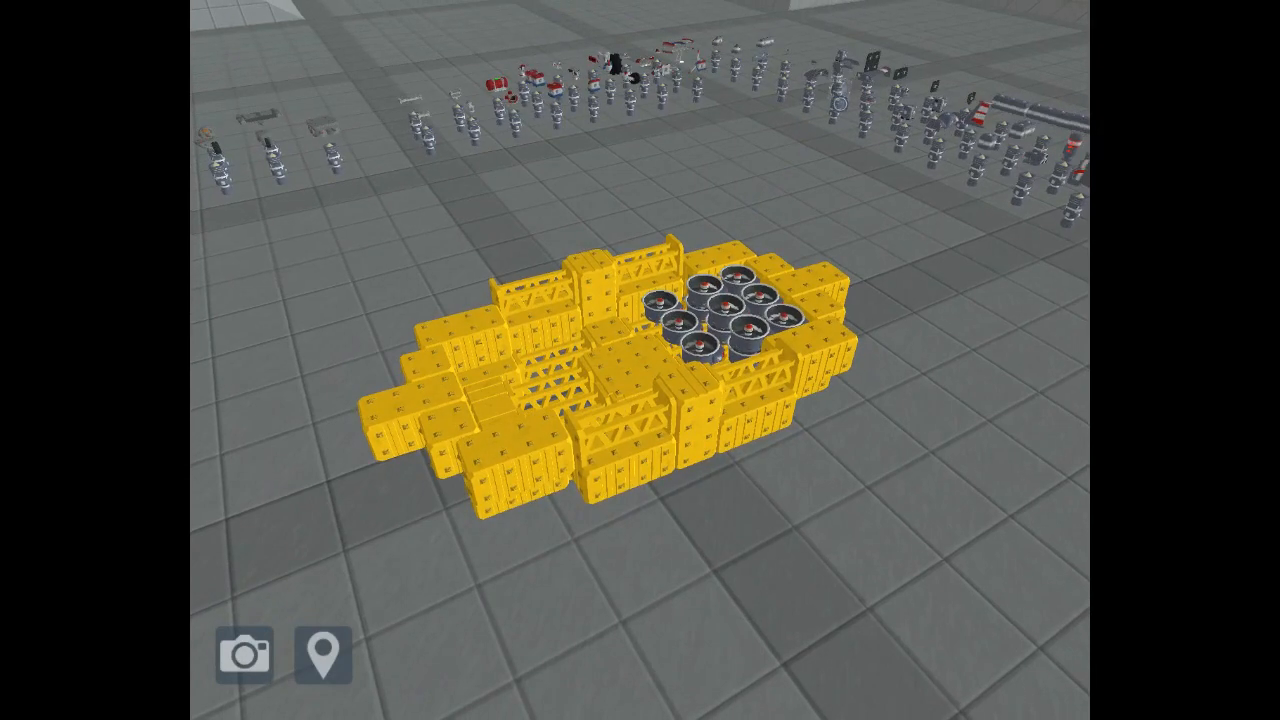
click(720, 362)
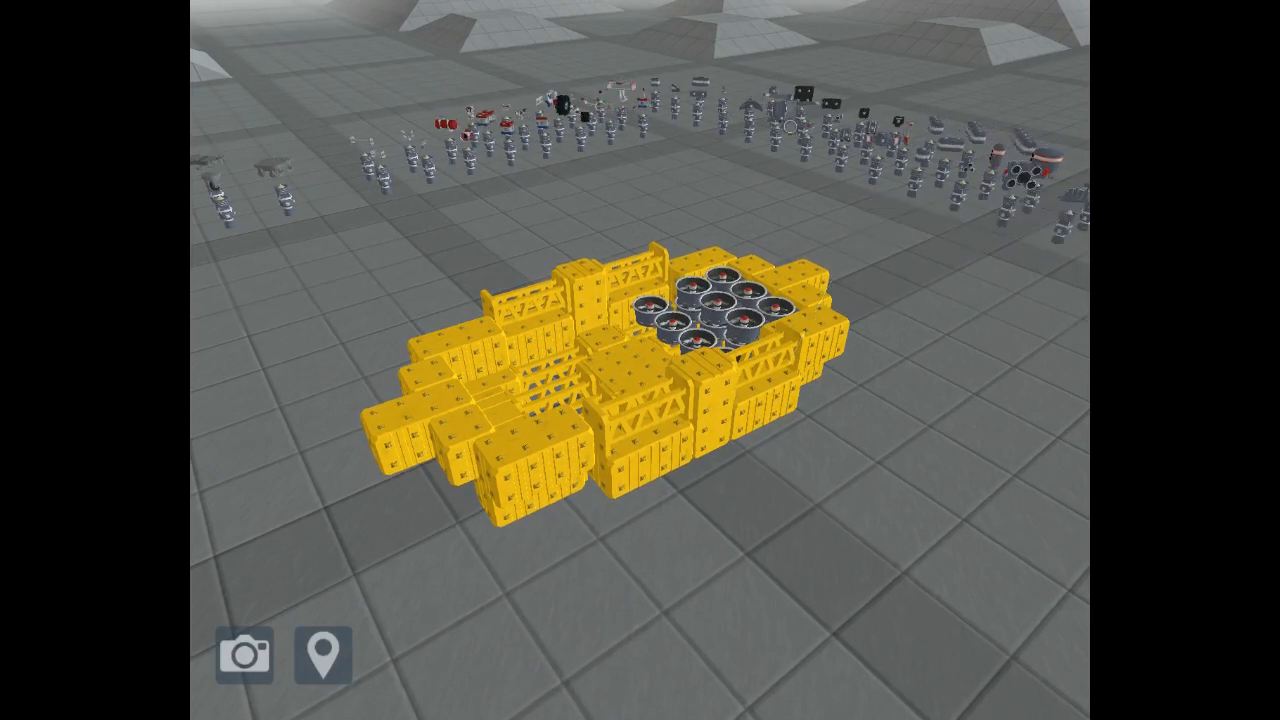
Step: Orbit the camera fully around the hull to survey the fan cluster
drag(700, 500, 600, 500)
drag(700, 500, 580, 500)
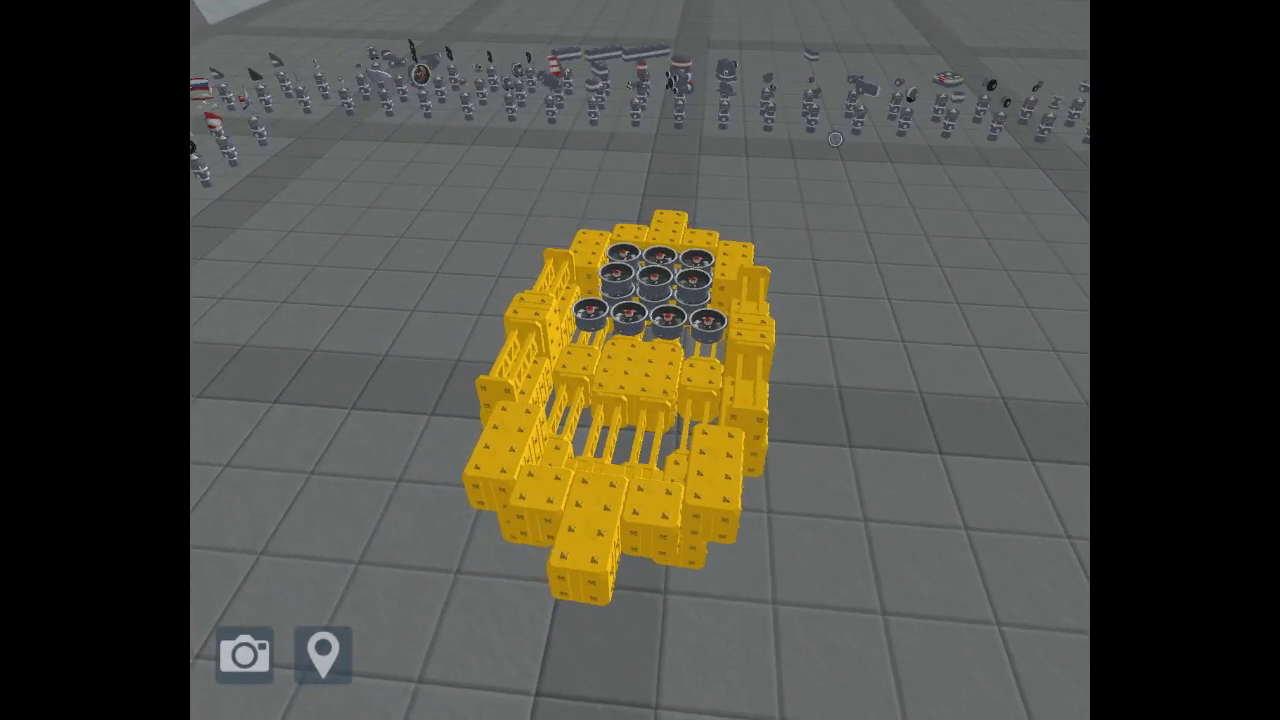
drag(700, 500, 580, 500)
drag(781, 149, 680, 149)
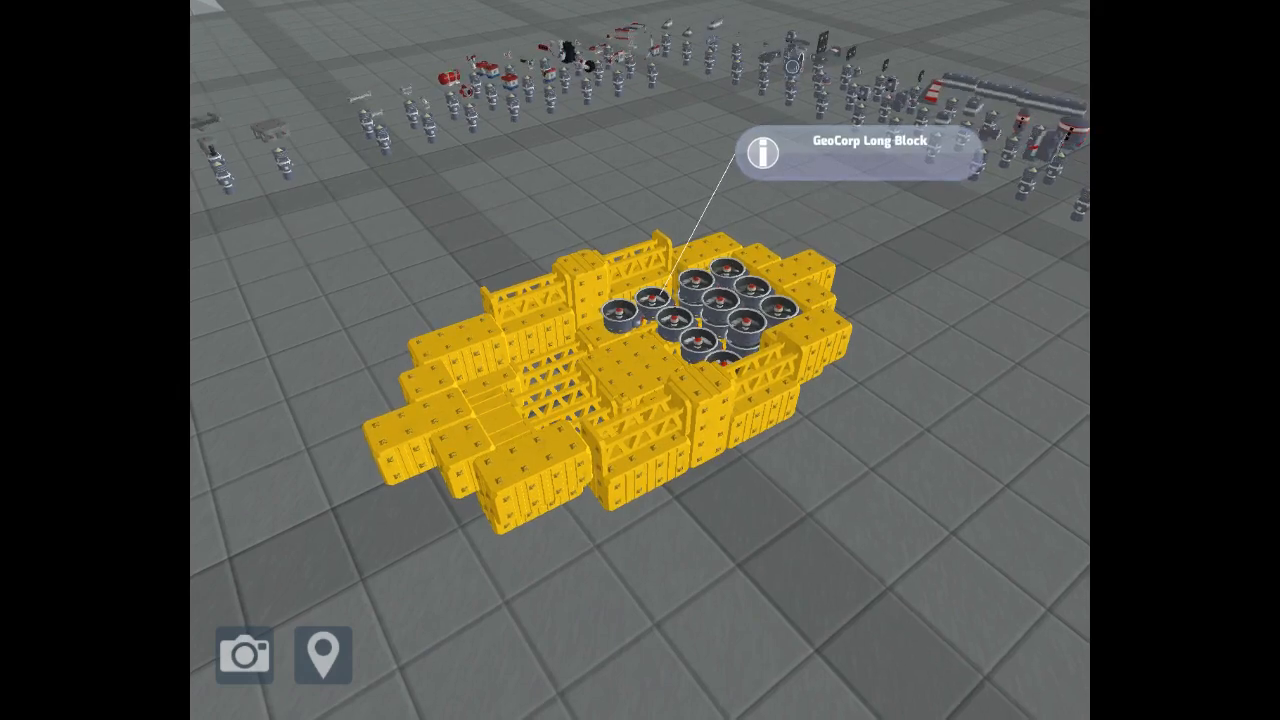
Step: Pick up a block and detach a turbine propeller to rearrange the fans into a grid
drag(690, 250, 625, 330)
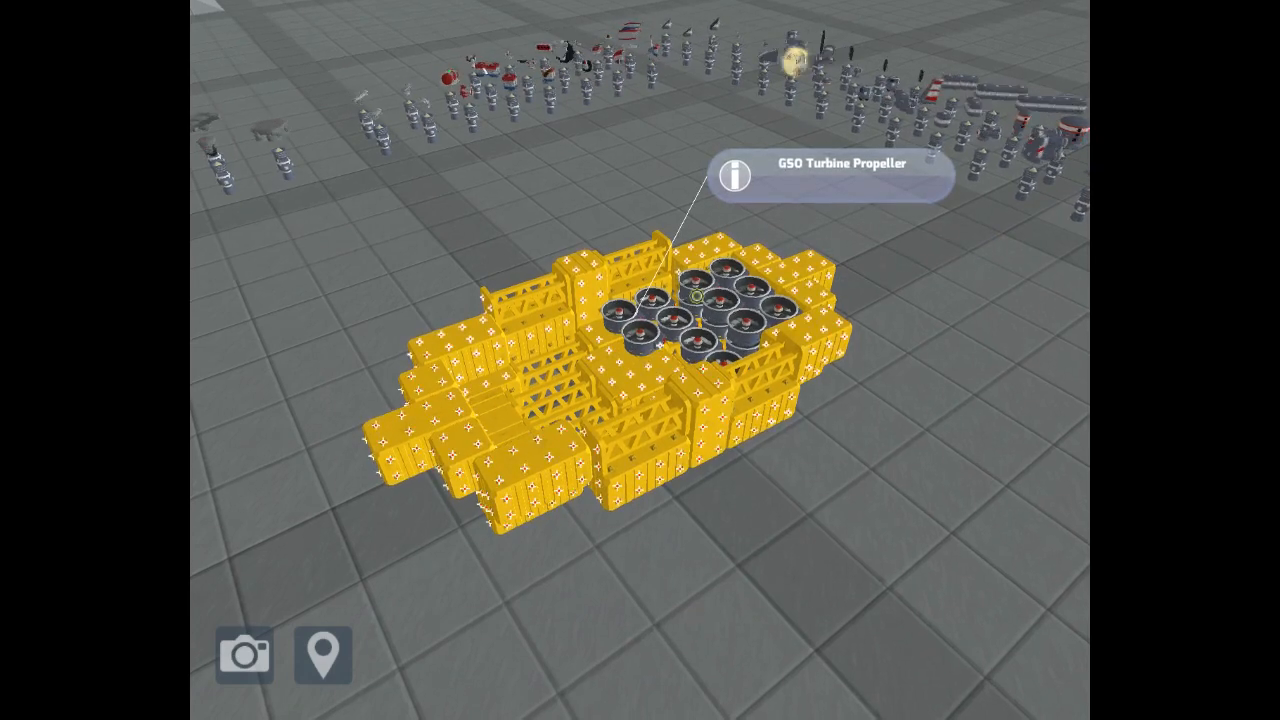
mouse_move(696, 296)
mouse_down()
mouse_move(655, 343)
mouse_move(700, 330)
mouse_move(661, 392)
mouse_up()
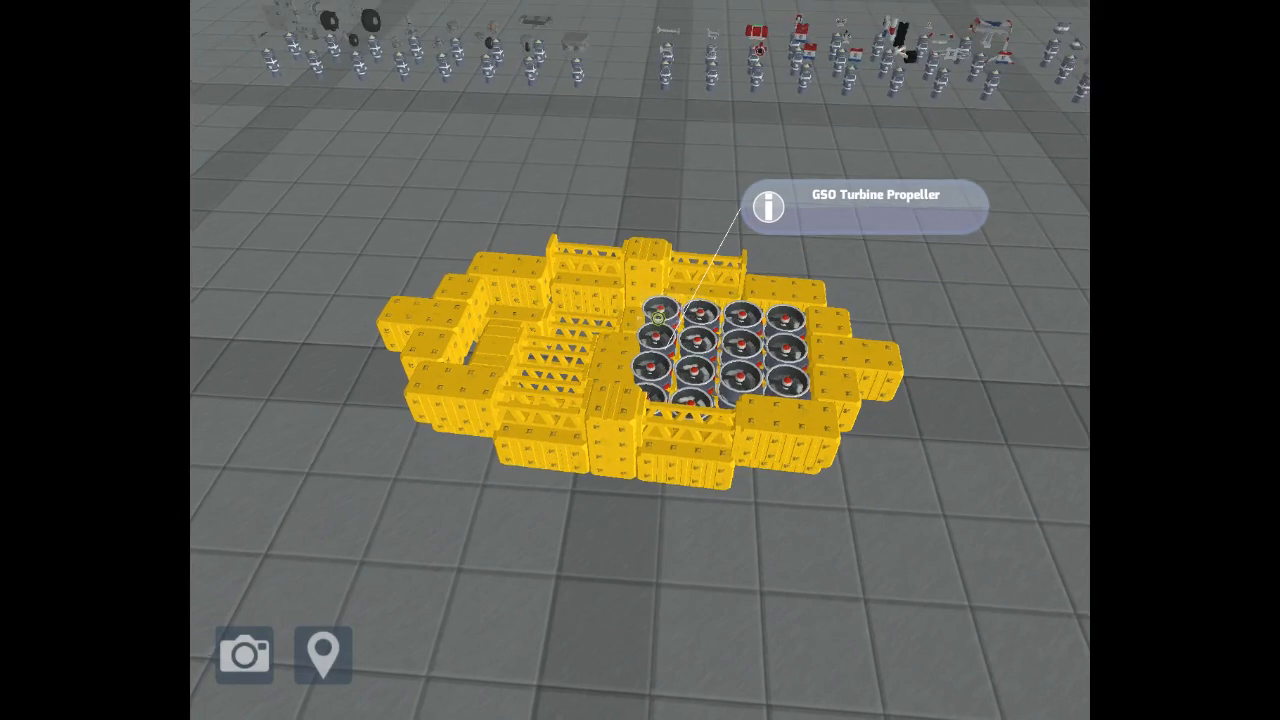
mouse_move(657, 327)
mouse_down()
mouse_move(651, 229)
mouse_move(693, 280)
mouse_move(1042, 140)
mouse_up()
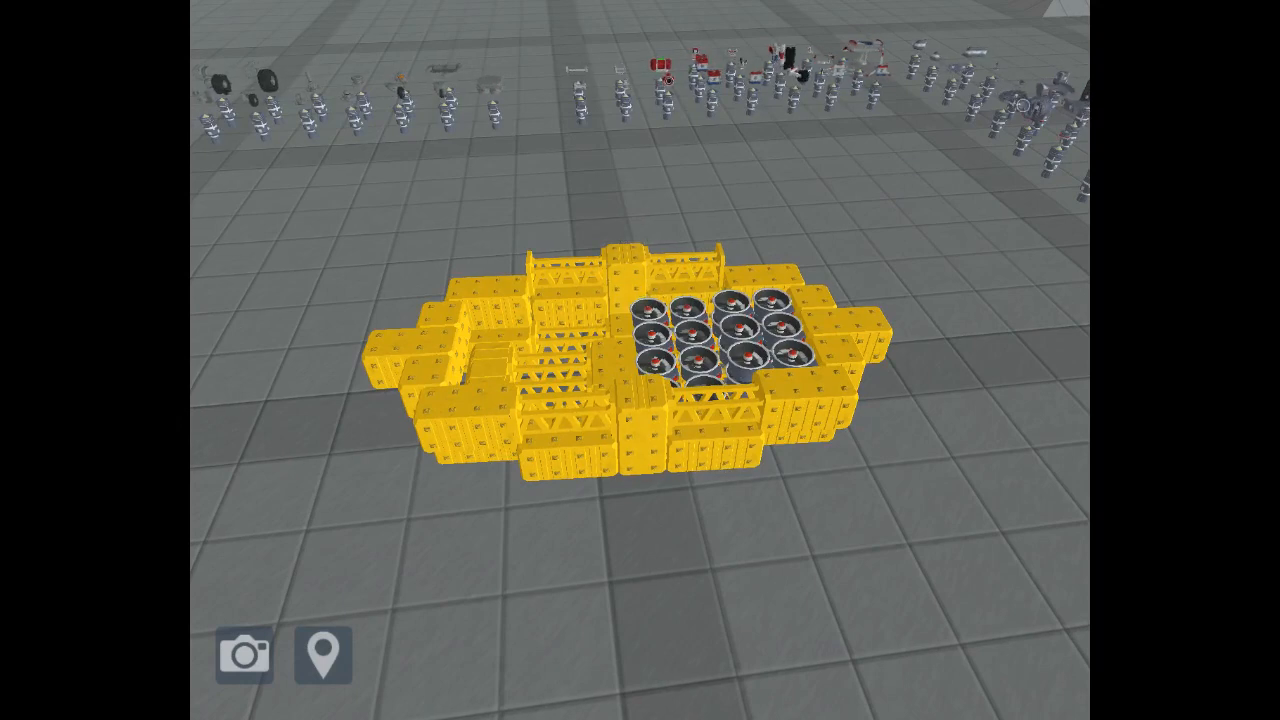
Step: Detach one turbine propeller from the grid and hold it while checking the hull from low and high views
click(667, 284)
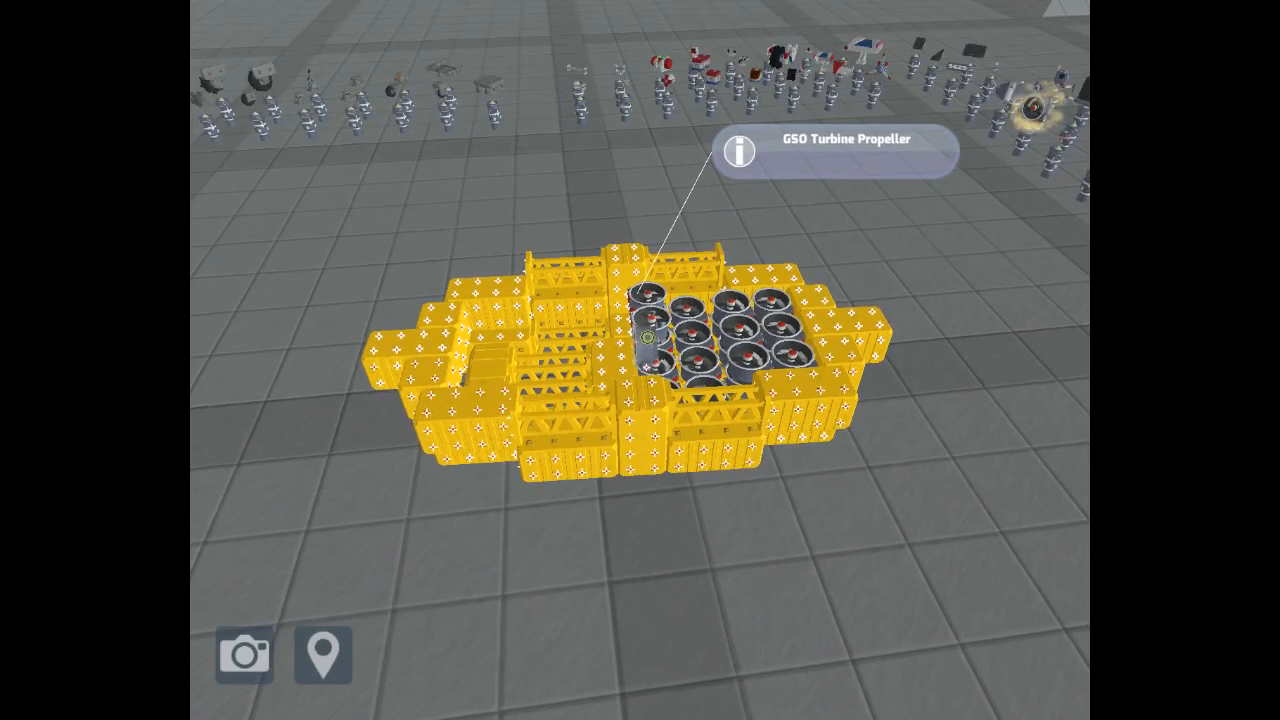
mouse_move(648, 337)
mouse_down()
mouse_move(640, 348)
mouse_move(650, 338)
mouse_up()
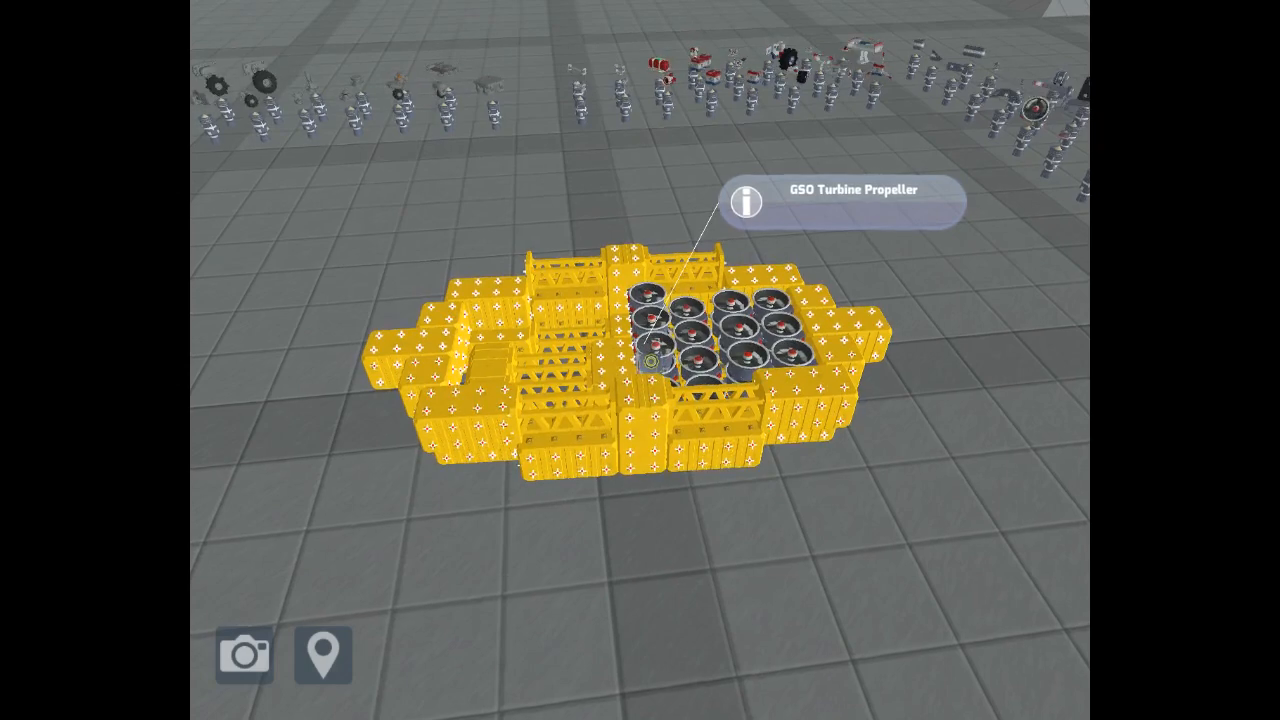
drag(650, 362, 628, 357)
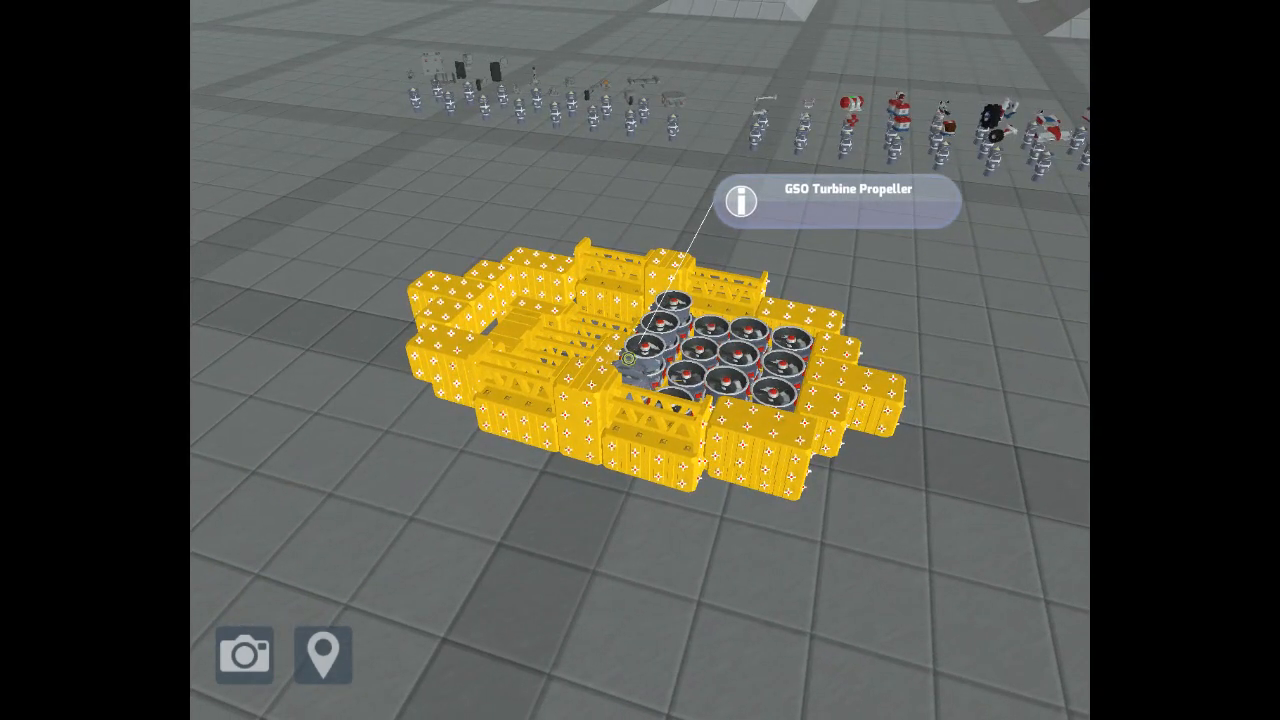
drag(628, 357, 662, 314)
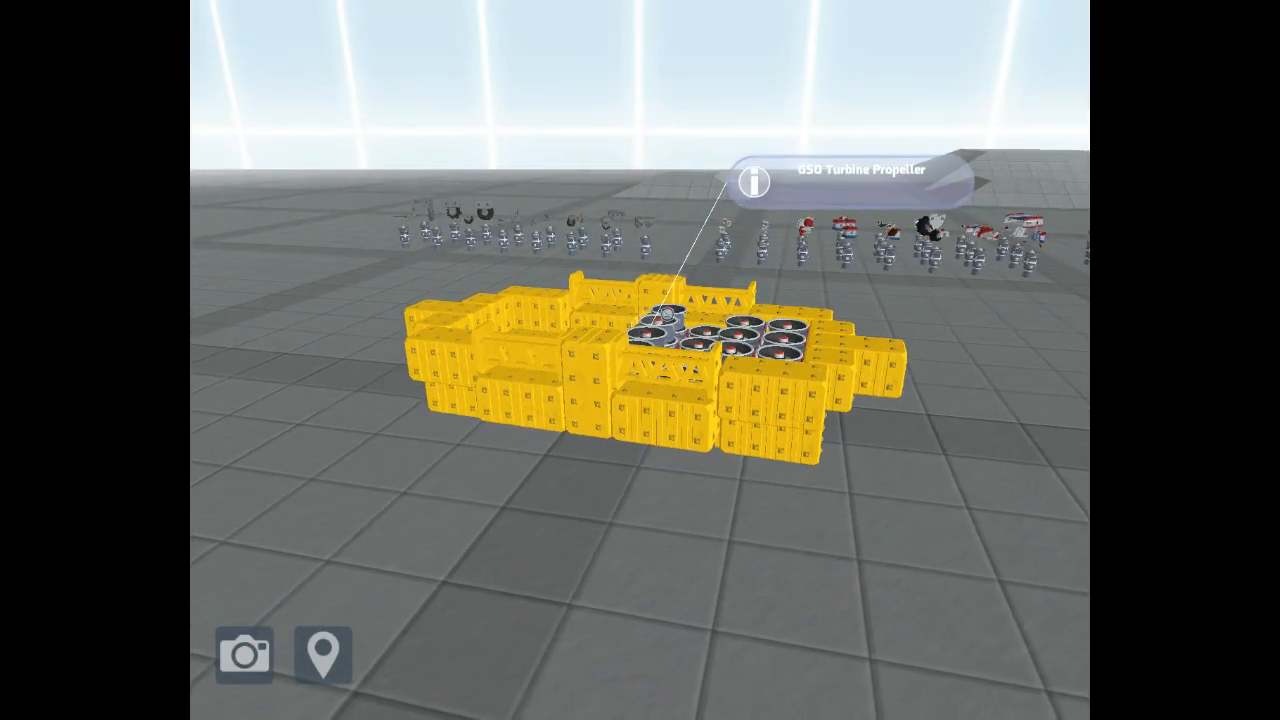
mouse_move(665, 314)
mouse_down()
mouse_move(622, 352)
mouse_move(876, 221)
mouse_move(935, 234)
mouse_move(563, 241)
mouse_up()
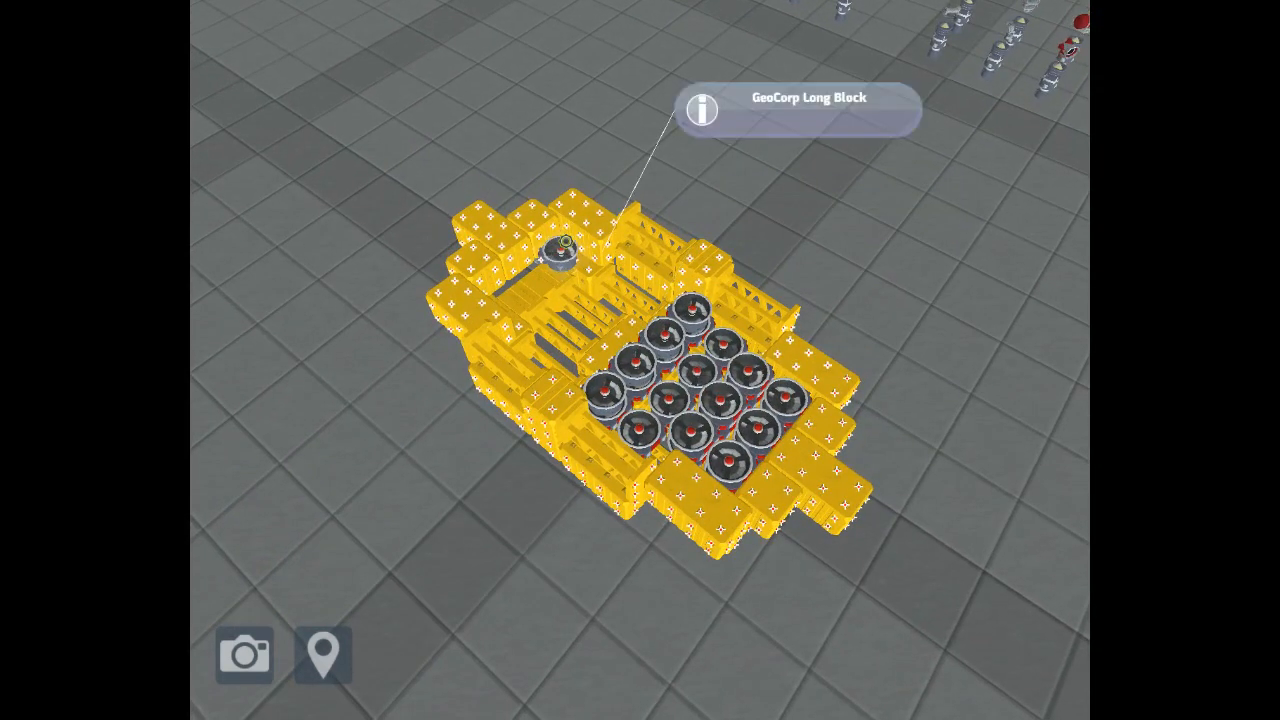
Step: Attach a turbine propeller on the hull's left side and drop another part into place there
mouse_move(578, 241)
mouse_down()
mouse_move(888, 88)
mouse_move(752, 234)
mouse_up()
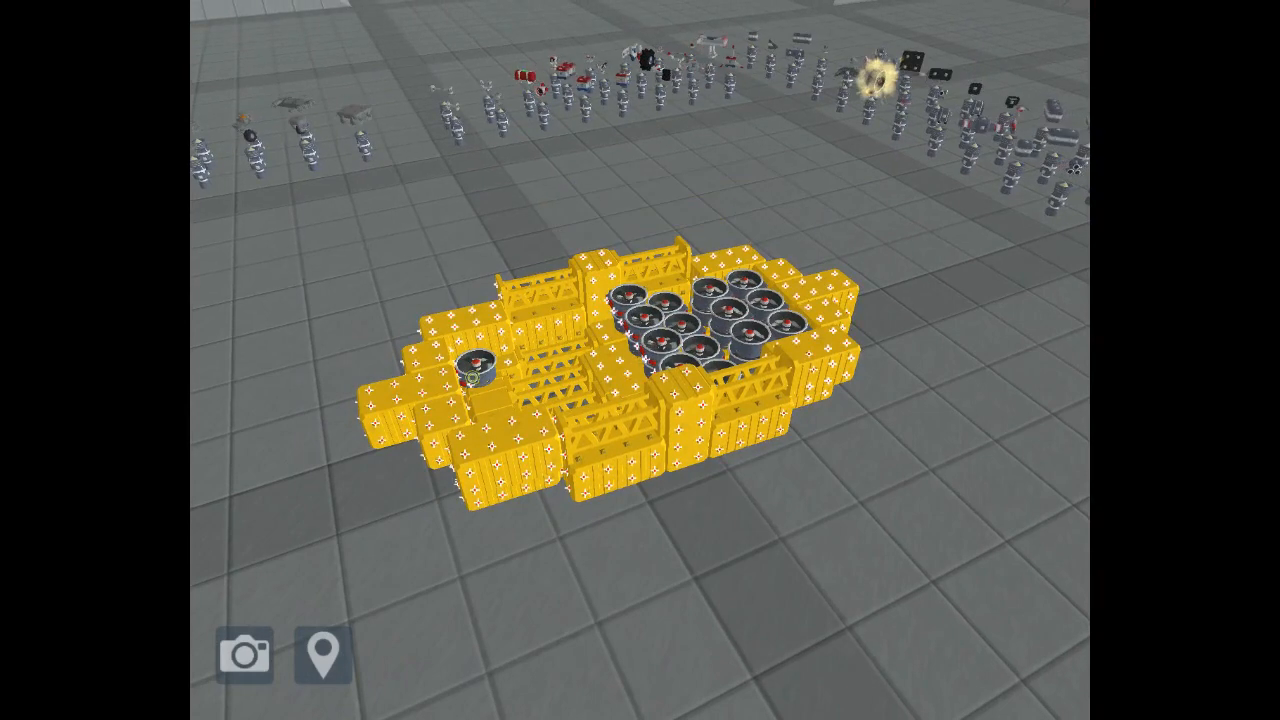
drag(480, 385, 480, 380)
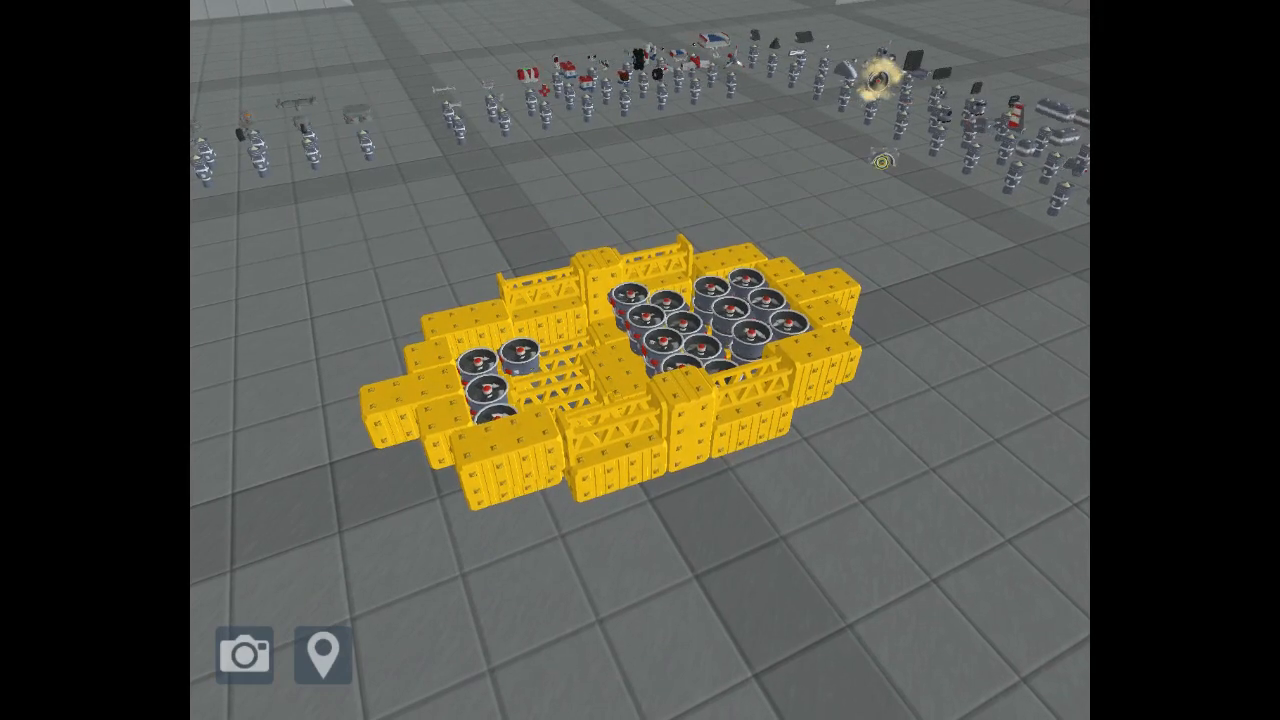
drag(705, 293, 517, 372)
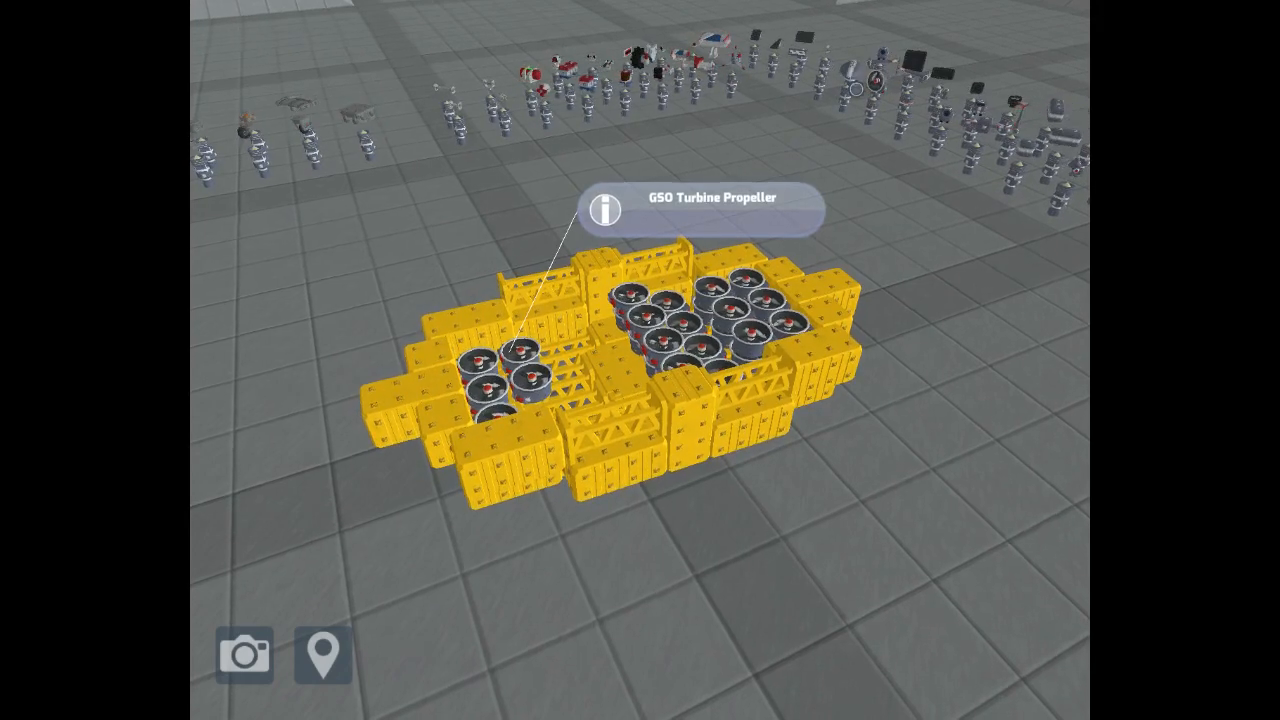
drag(607, 338, 607, 338)
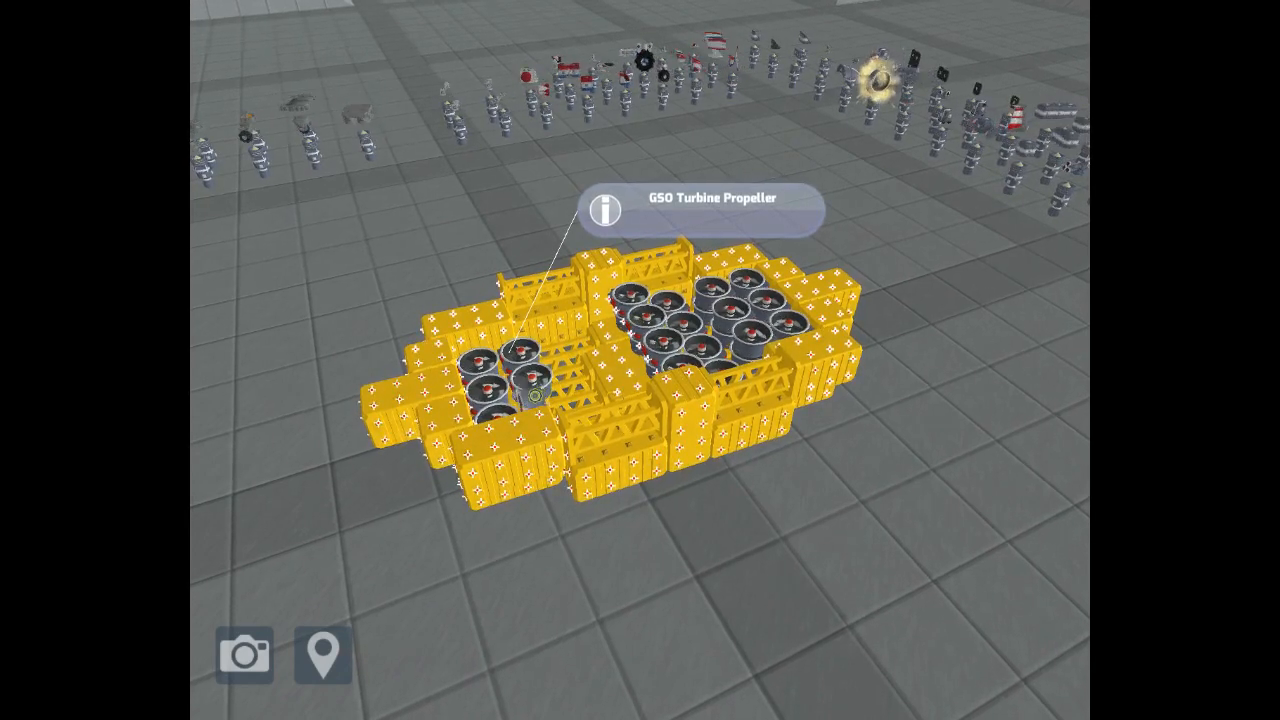
drag(533, 395, 528, 384)
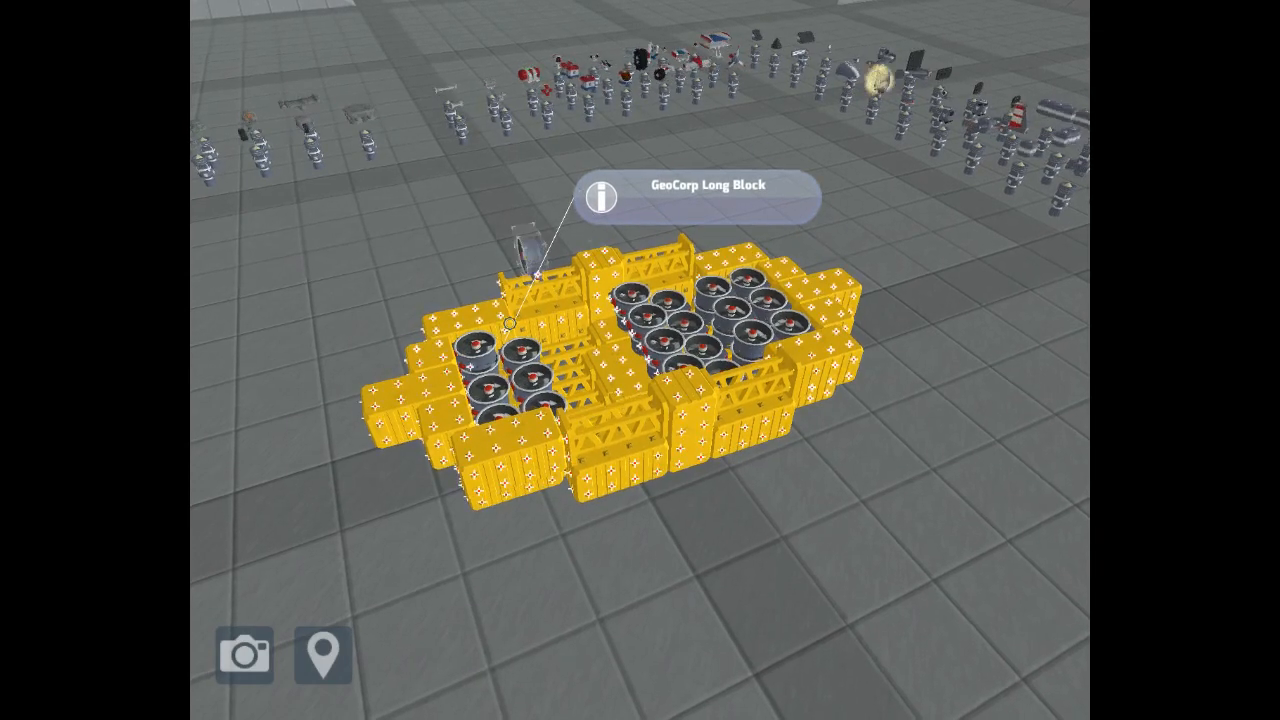
click(508, 326)
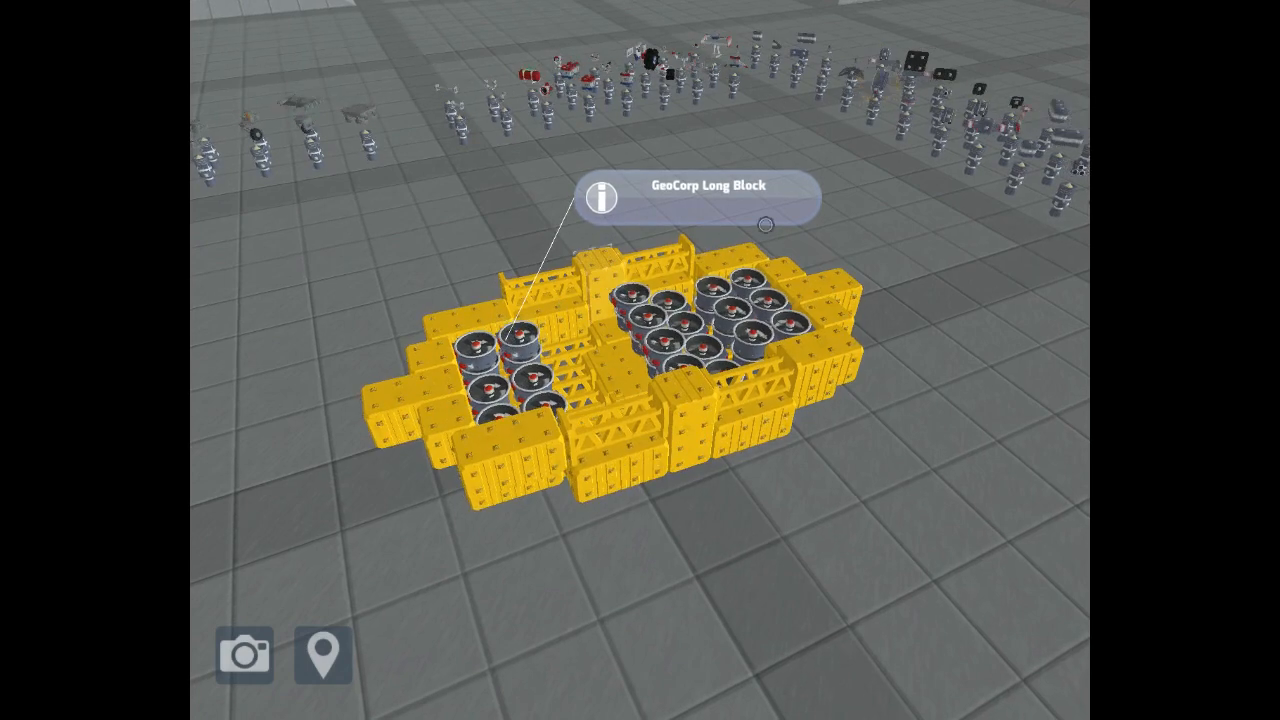
Step: Add more turbine propellers from the parts area into the left fan cluster
drag(860, 95, 478, 395)
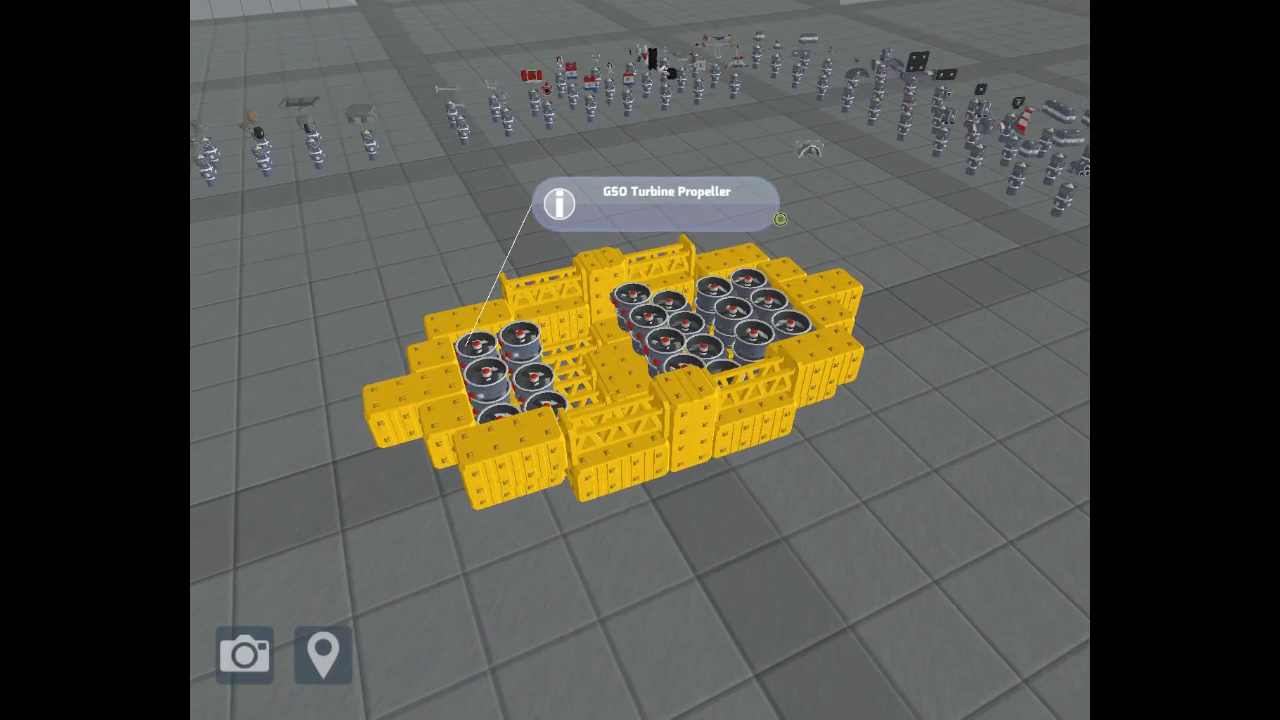
drag(882, 78, 518, 355)
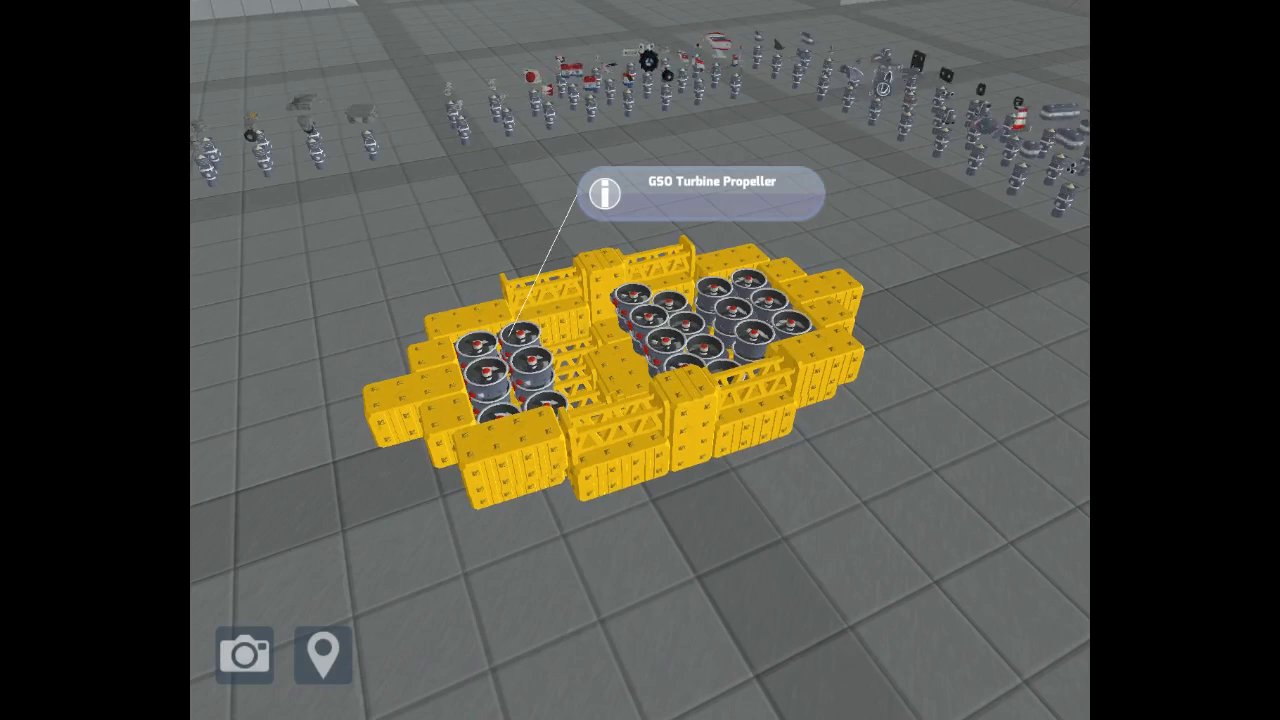
click(518, 335)
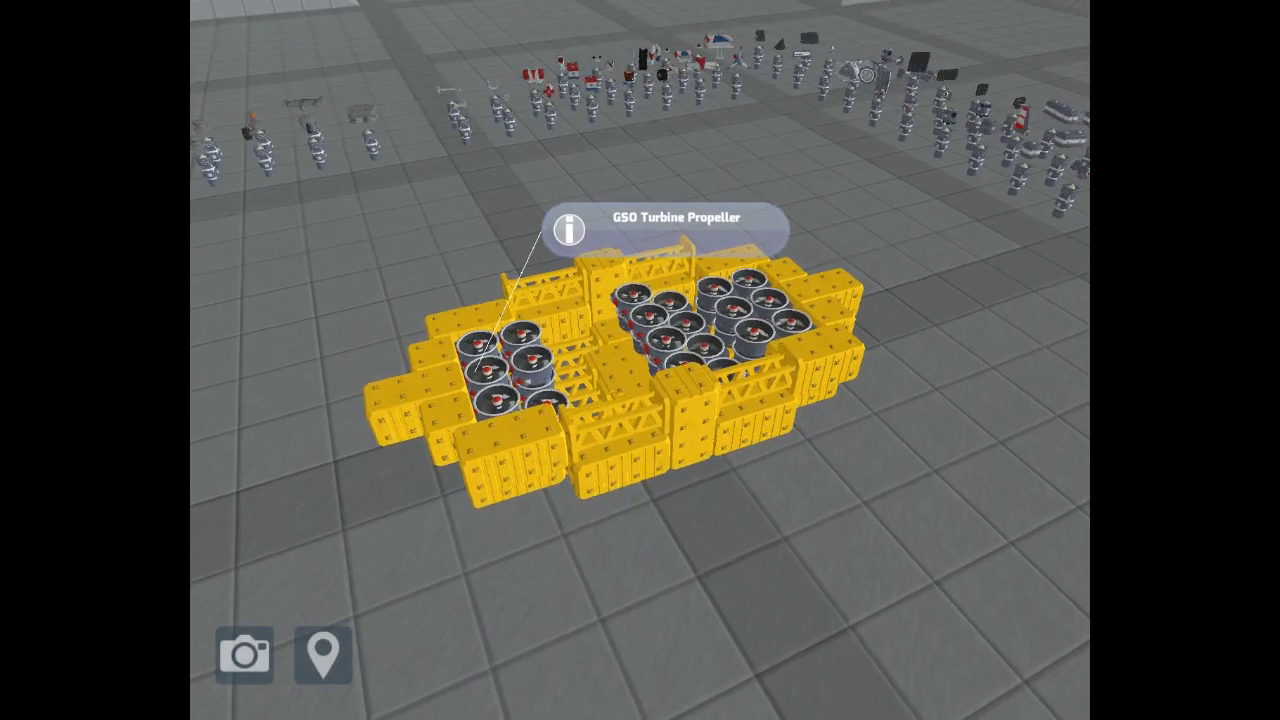
click(488, 395)
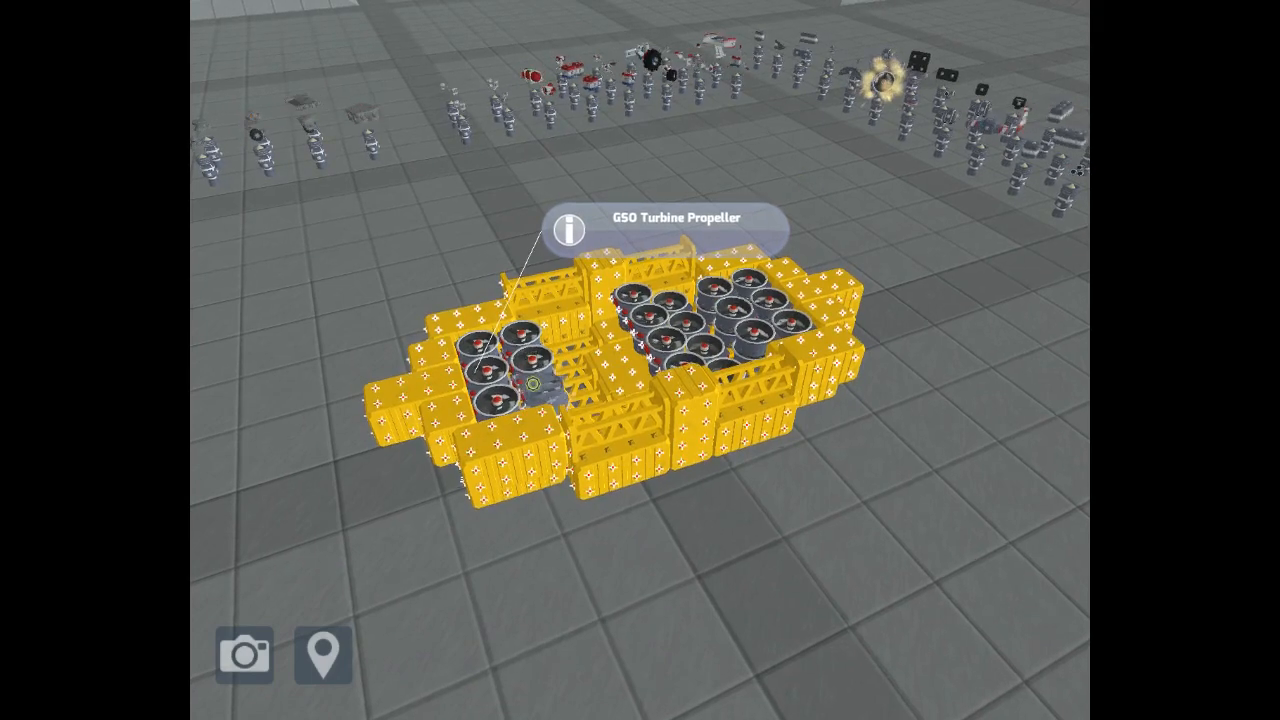
drag(617, 286, 548, 388)
Step: Fill the remaining empty slots of the left bay with a fan and a block
drag(606, 268, 588, 185)
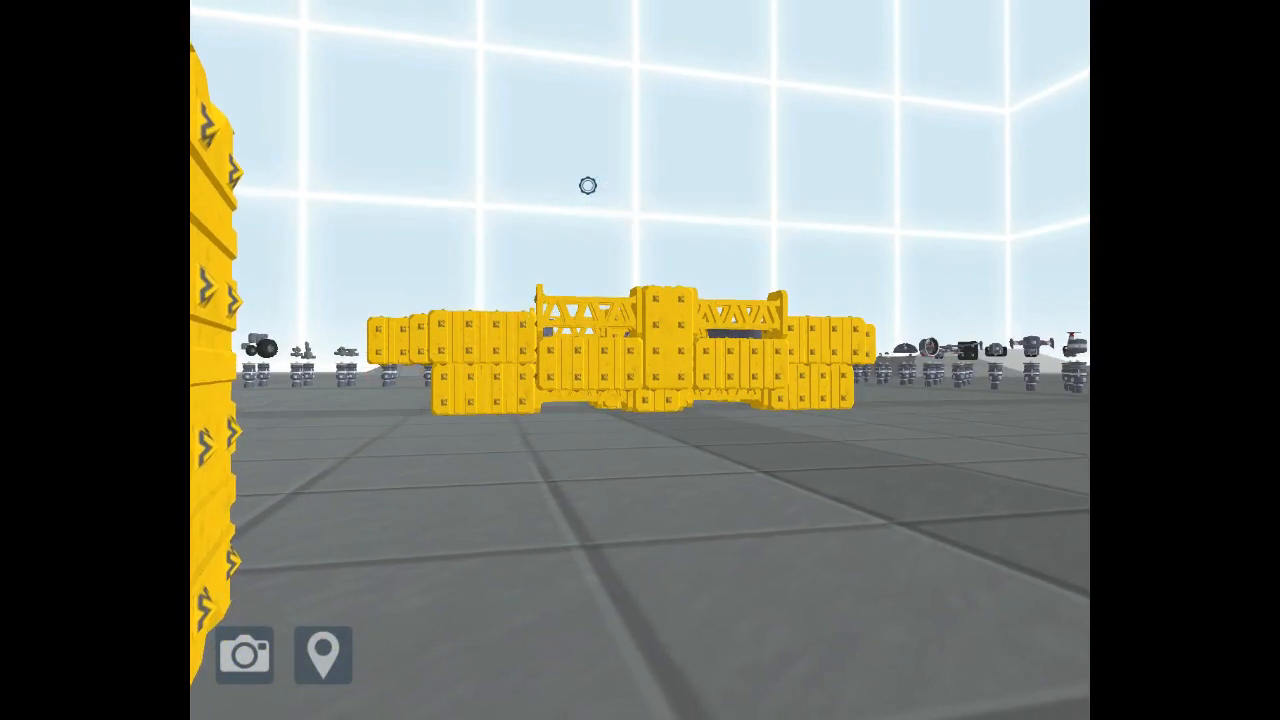
mouse_move(588, 185)
mouse_down()
mouse_move(572, 302)
mouse_move(623, 226)
mouse_move(708, 231)
mouse_up()
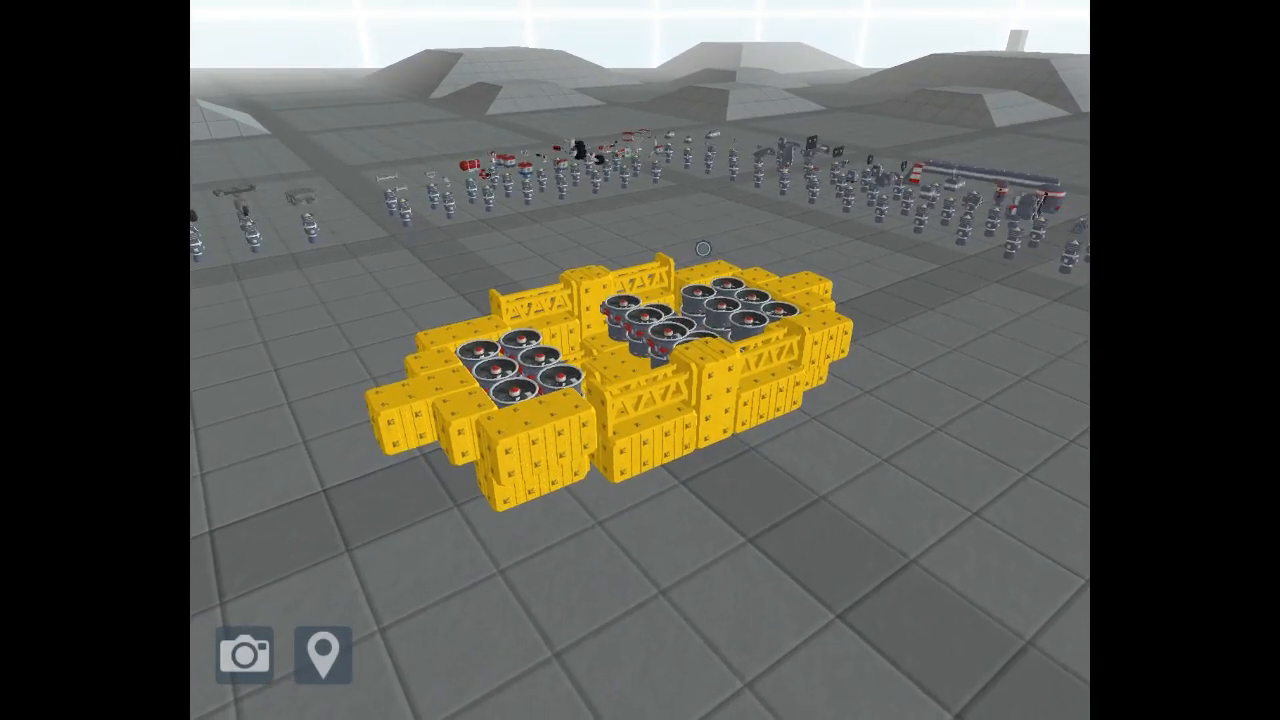
mouse_move(708, 231)
mouse_down()
mouse_move(667, 263)
mouse_move(660, 330)
mouse_up()
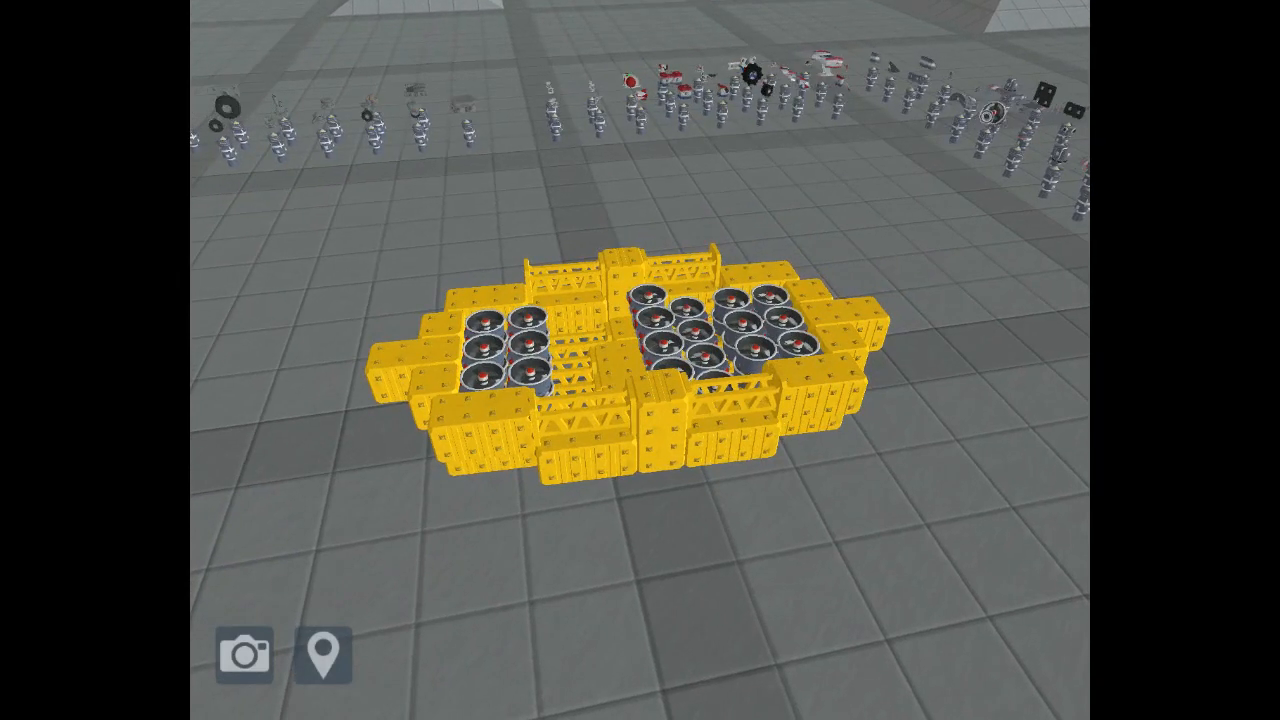
click(559, 316)
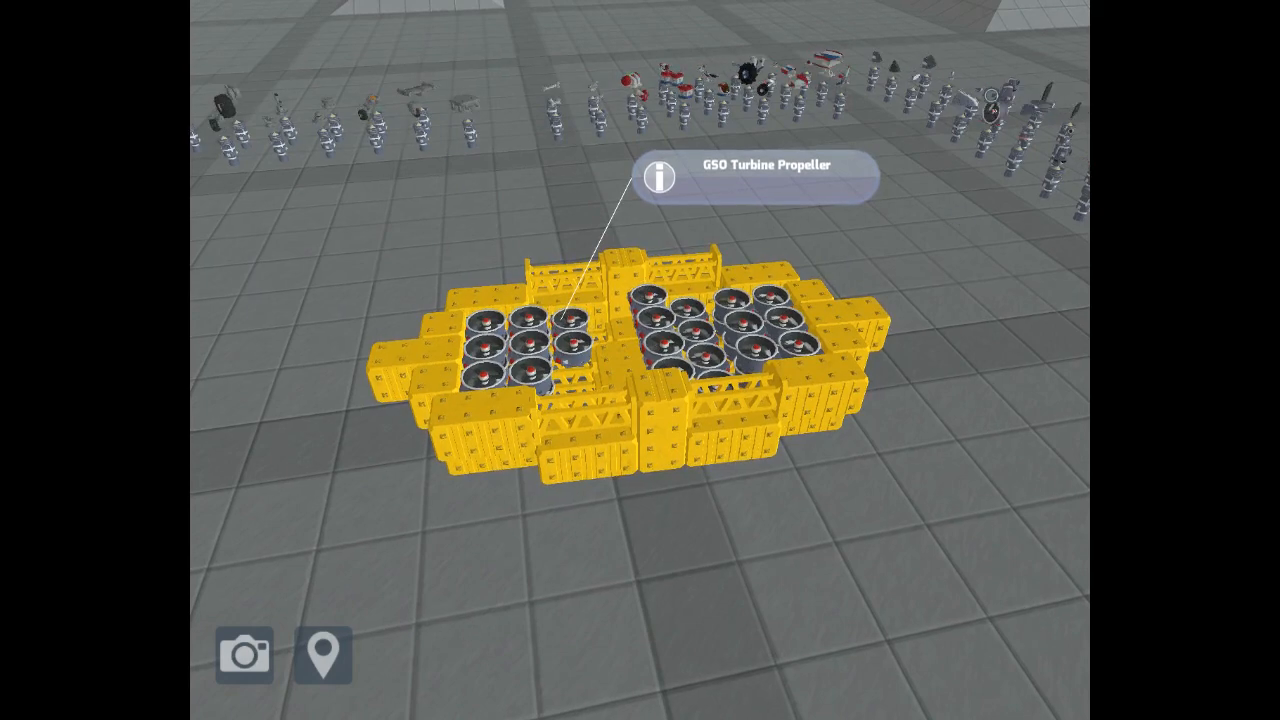
mouse_move(833, 253)
mouse_down()
mouse_move(569, 352)
mouse_move(552, 378)
mouse_up()
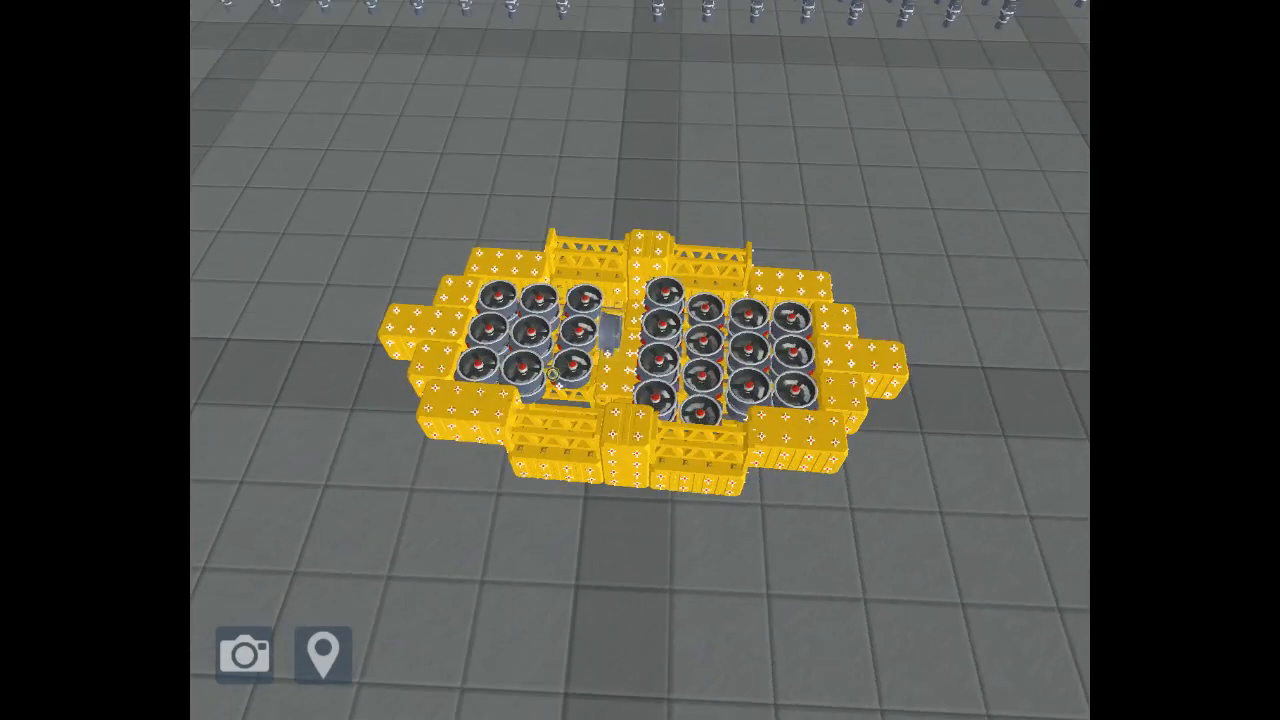
click(552, 378)
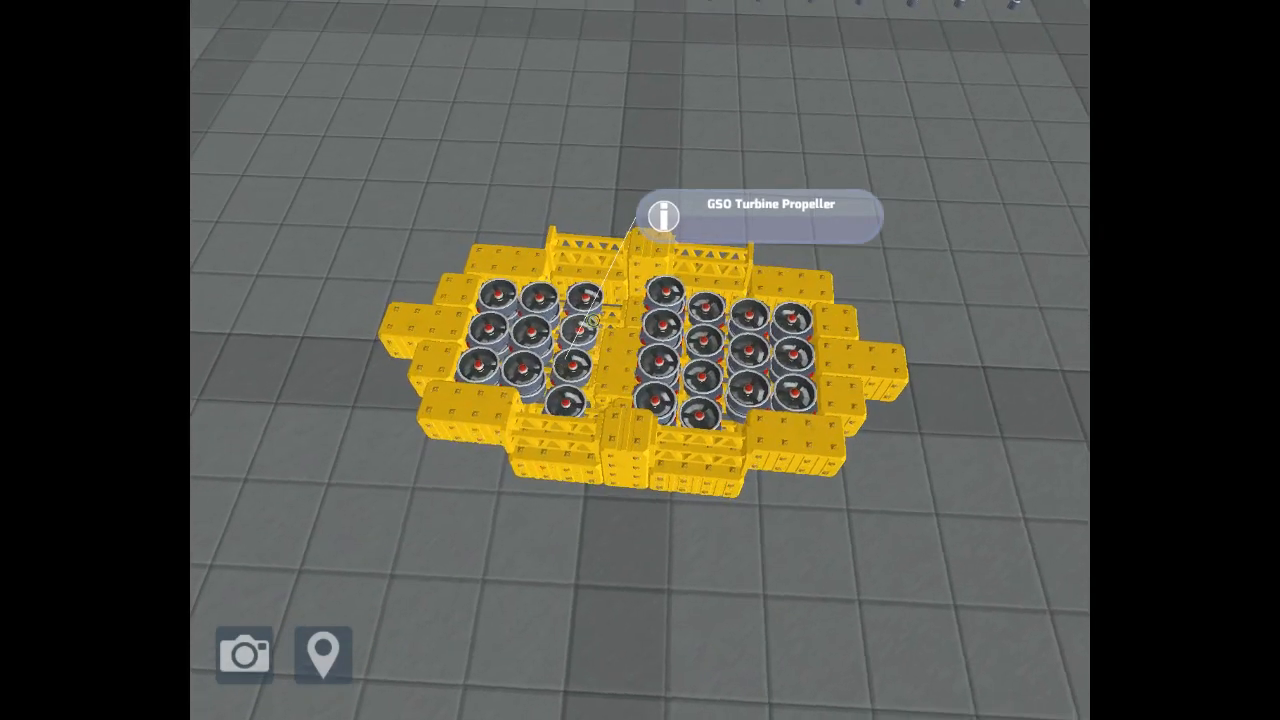
Step: Grab further turbine propellers for the hull while checking the left bay from other sides
mouse_move(700, 300)
mouse_down()
mouse_move(723, 231)
mouse_move(822, 212)
mouse_move(860, 125)
mouse_move(908, 95)
mouse_up()
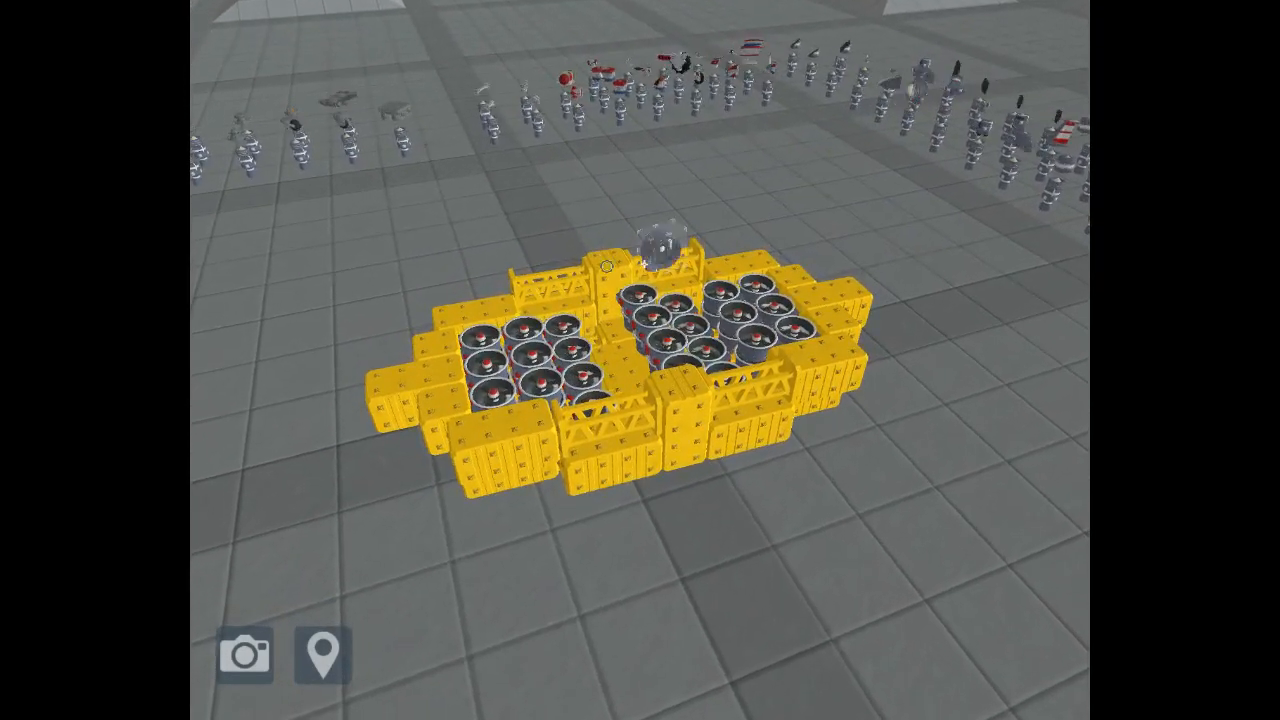
mouse_move(594, 279)
mouse_down()
mouse_move(589, 316)
mouse_move(582, 293)
mouse_move(797, 222)
mouse_move(618, 352)
mouse_move(610, 340)
mouse_up()
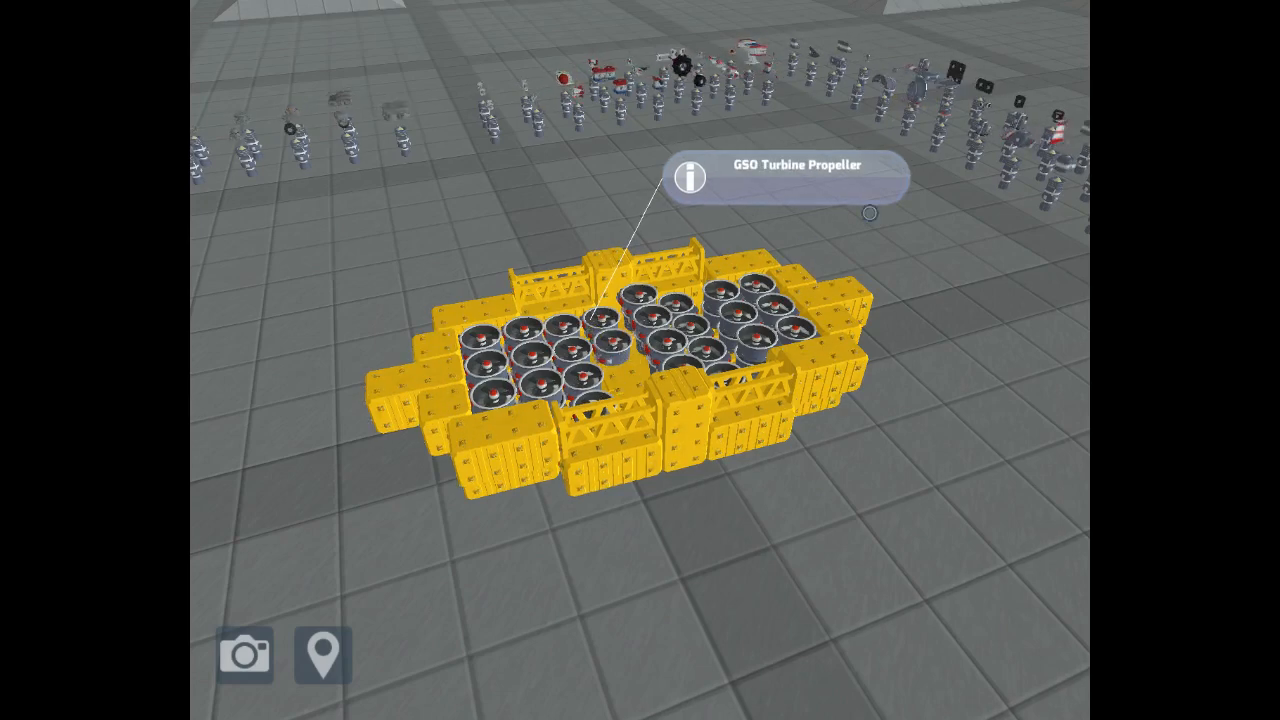
drag(608, 318, 616, 366)
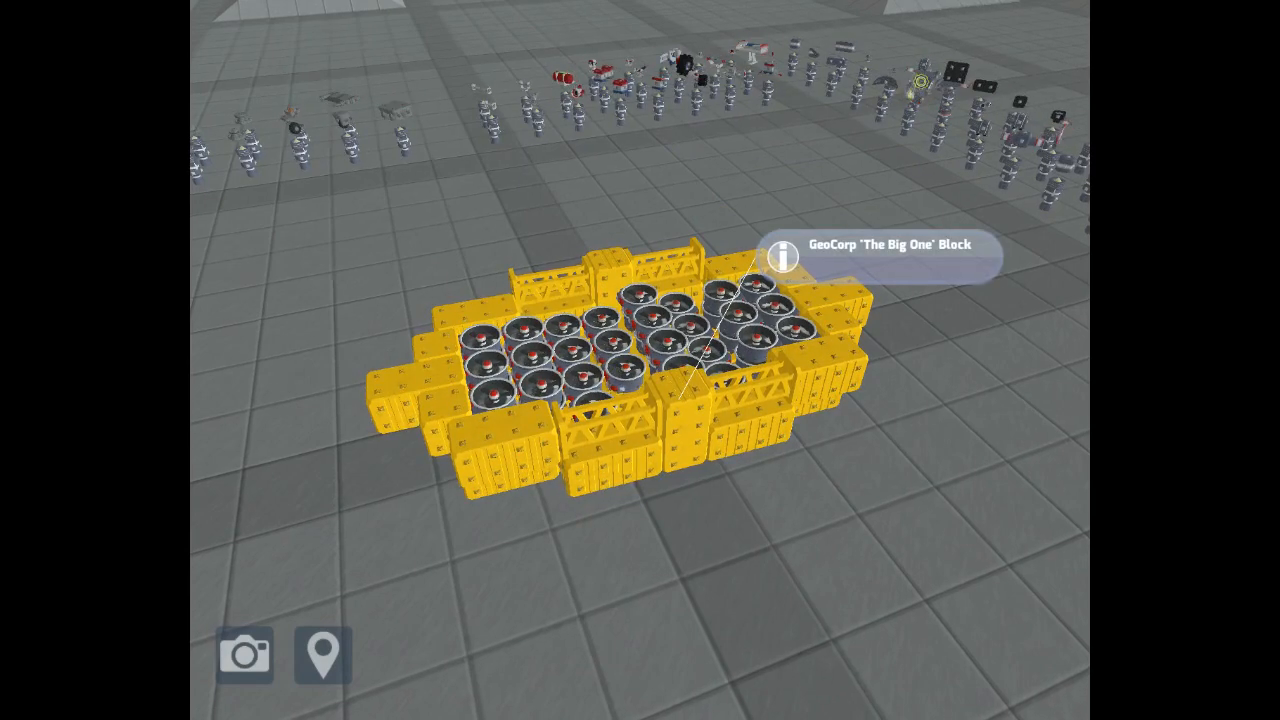
click(700, 380)
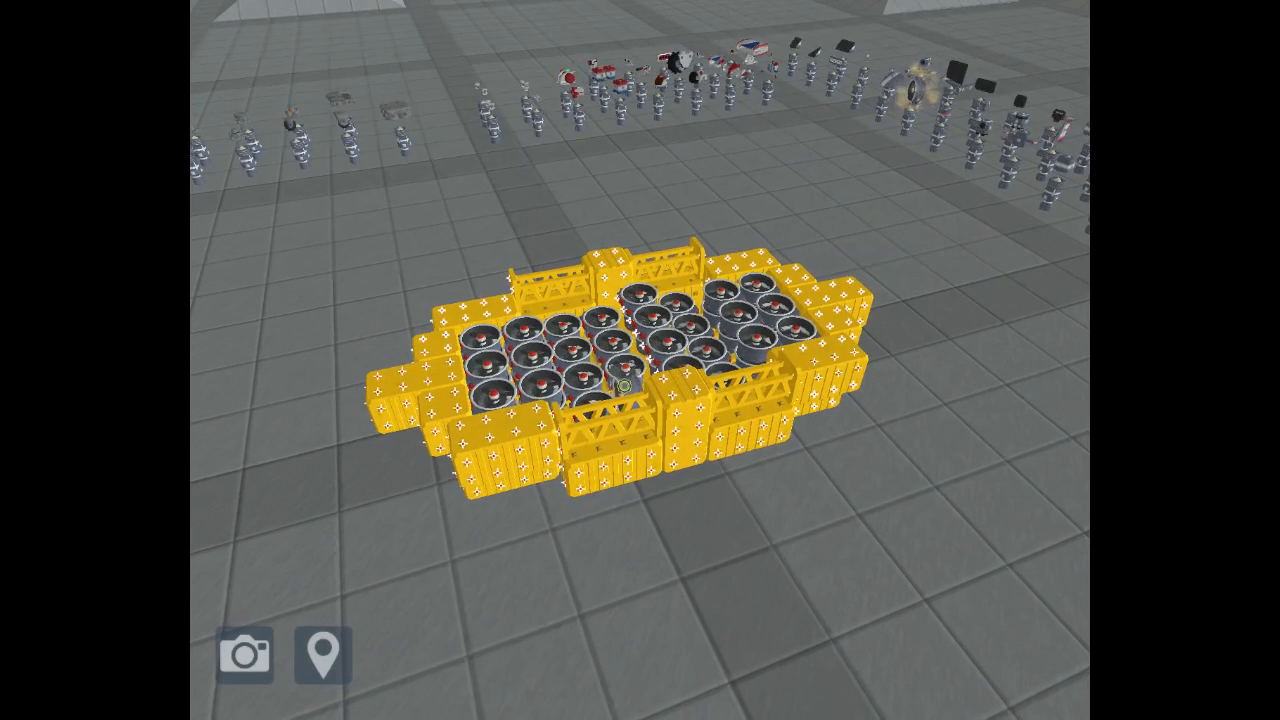
mouse_move(622, 384)
mouse_down()
mouse_move(703, 428)
mouse_move(704, 223)
mouse_move(696, 254)
mouse_up()
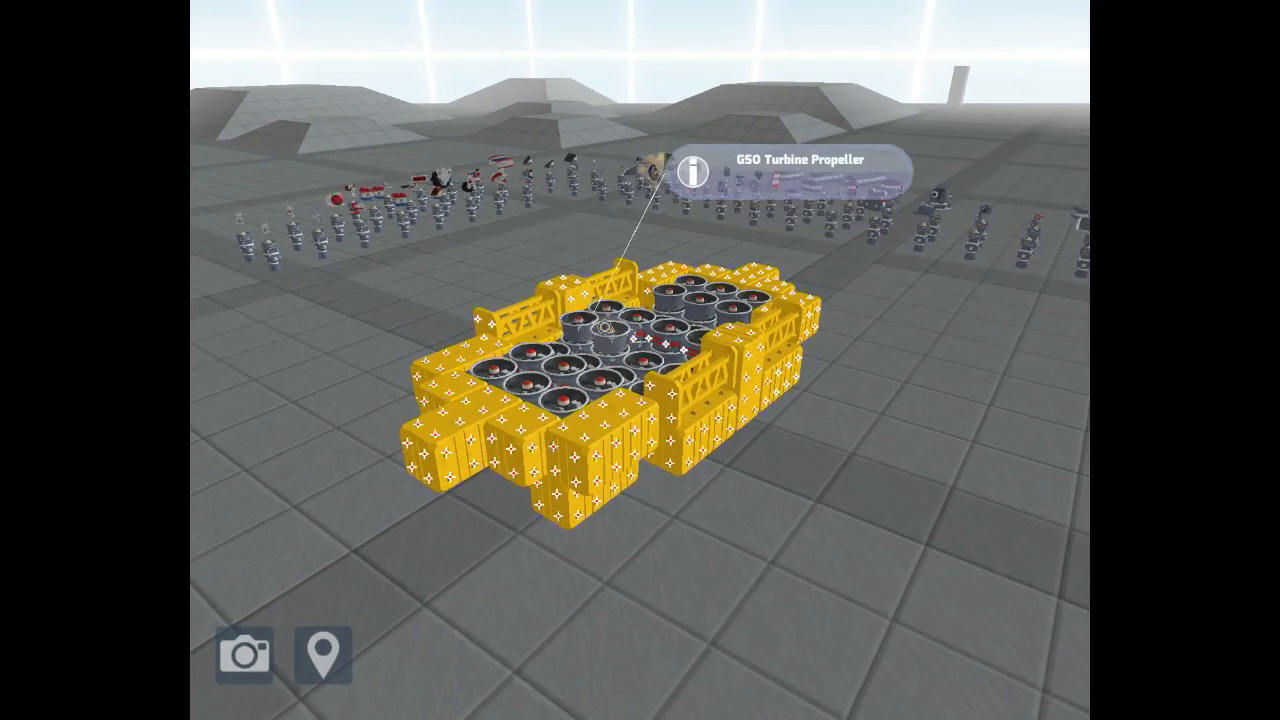
Step: Attach one more GSO Turbine Propeller to the deck and inspect the airship from several sides
drag(645, 250, 666, 295)
click(655, 170)
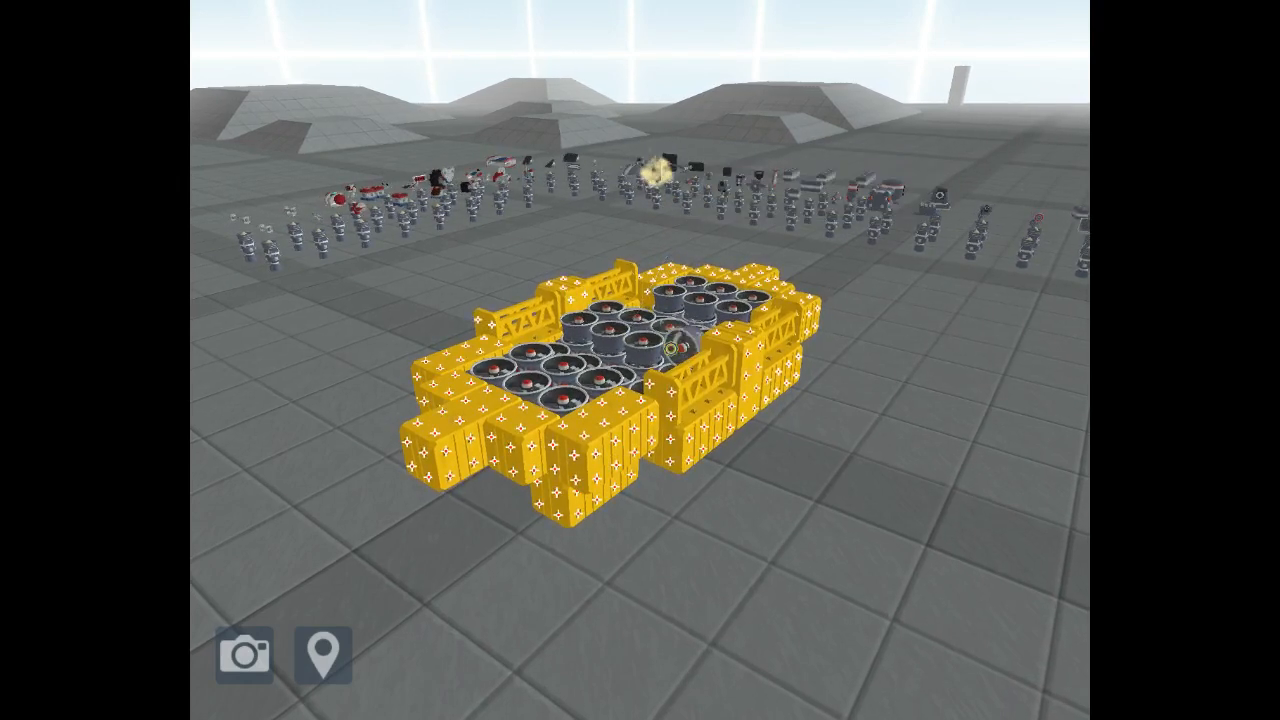
mouse_move(672, 350)
mouse_down()
mouse_move(580, 428)
mouse_move(568, 386)
mouse_up()
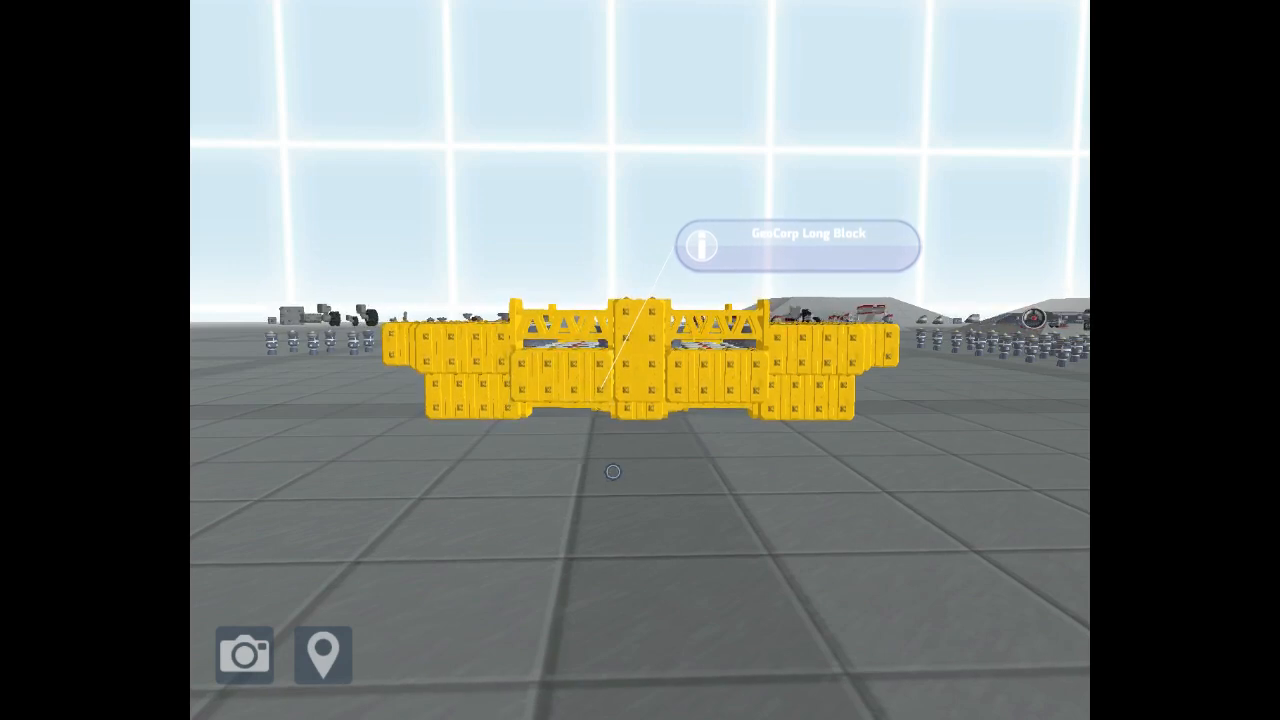
drag(613, 471, 608, 452)
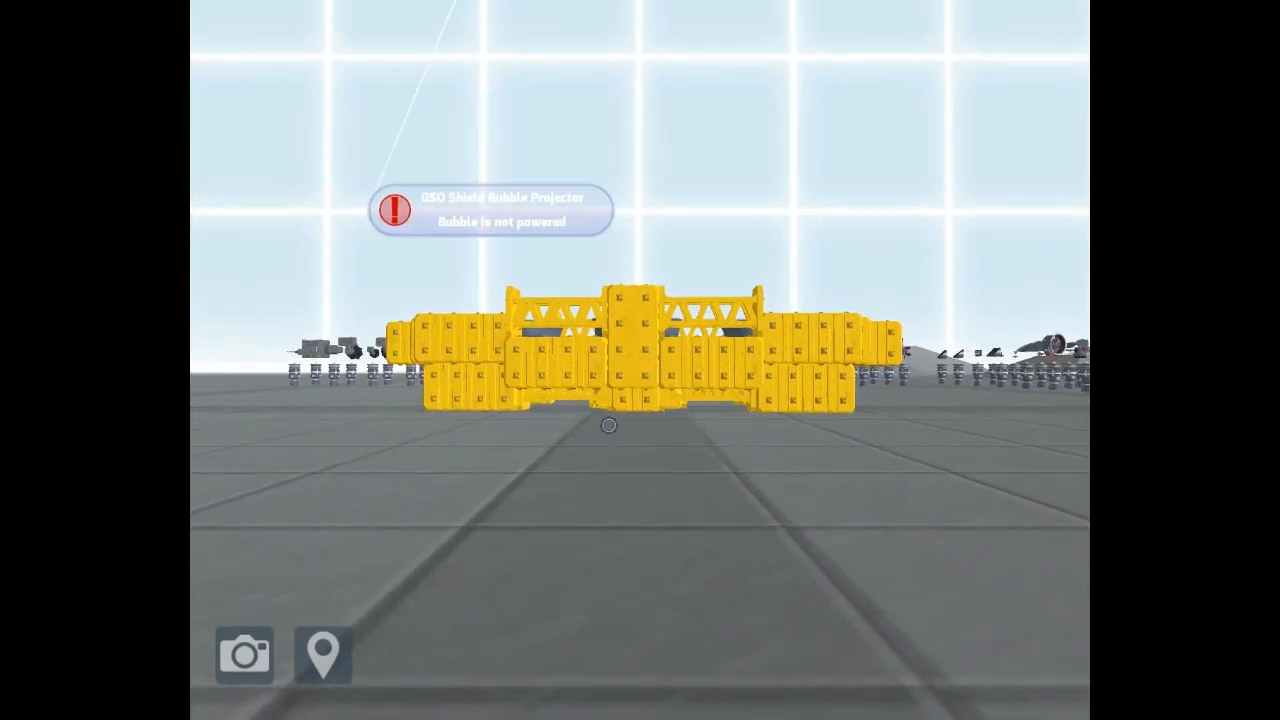
mouse_move(608, 425)
mouse_down()
mouse_move(723, 494)
mouse_move(694, 432)
mouse_move(685, 463)
mouse_move(549, 447)
mouse_move(867, 396)
mouse_up()
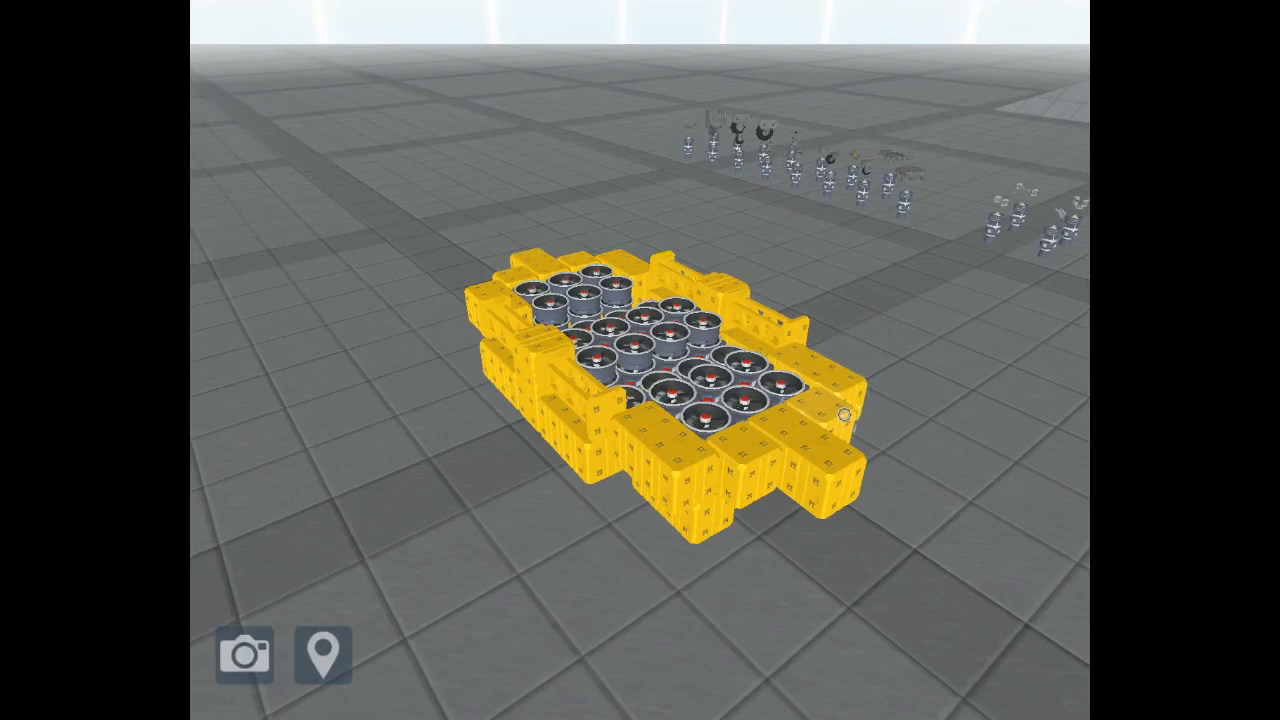
Step: Detach yellow GeoCorp blocks from the hull's right side, front and left side onto the ground
drag(845, 415, 985, 455)
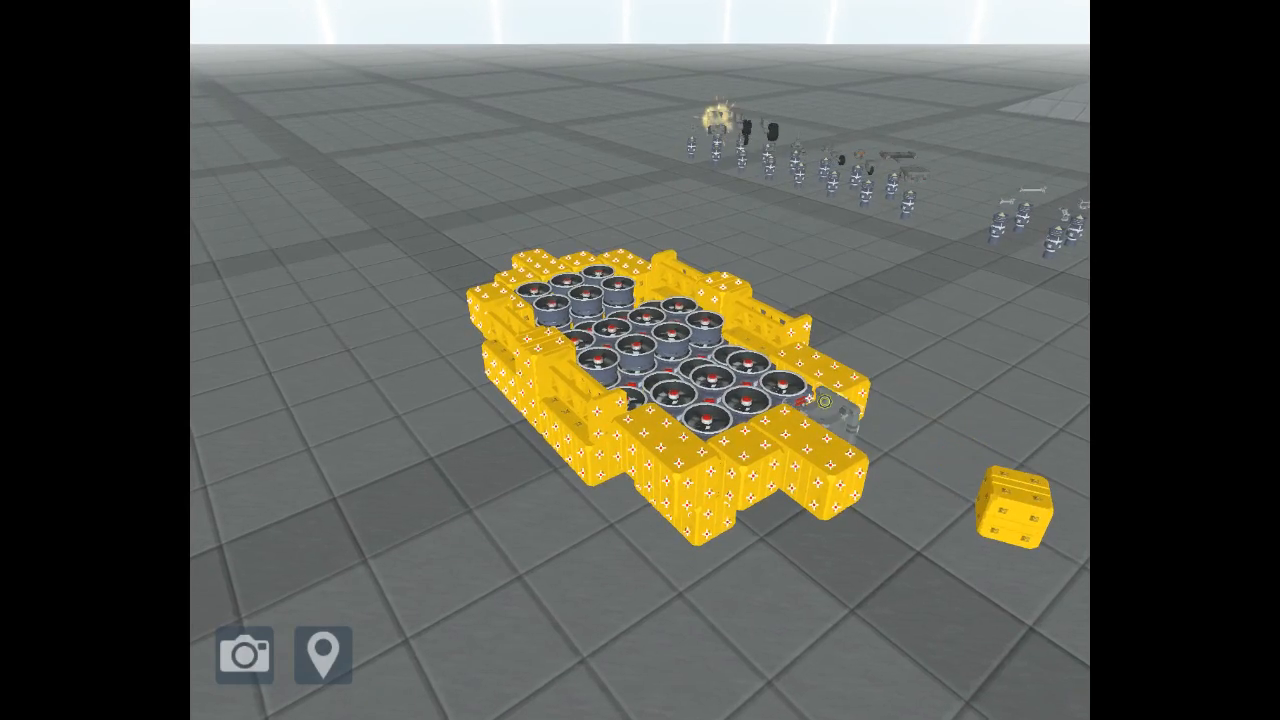
drag(760, 453, 940, 580)
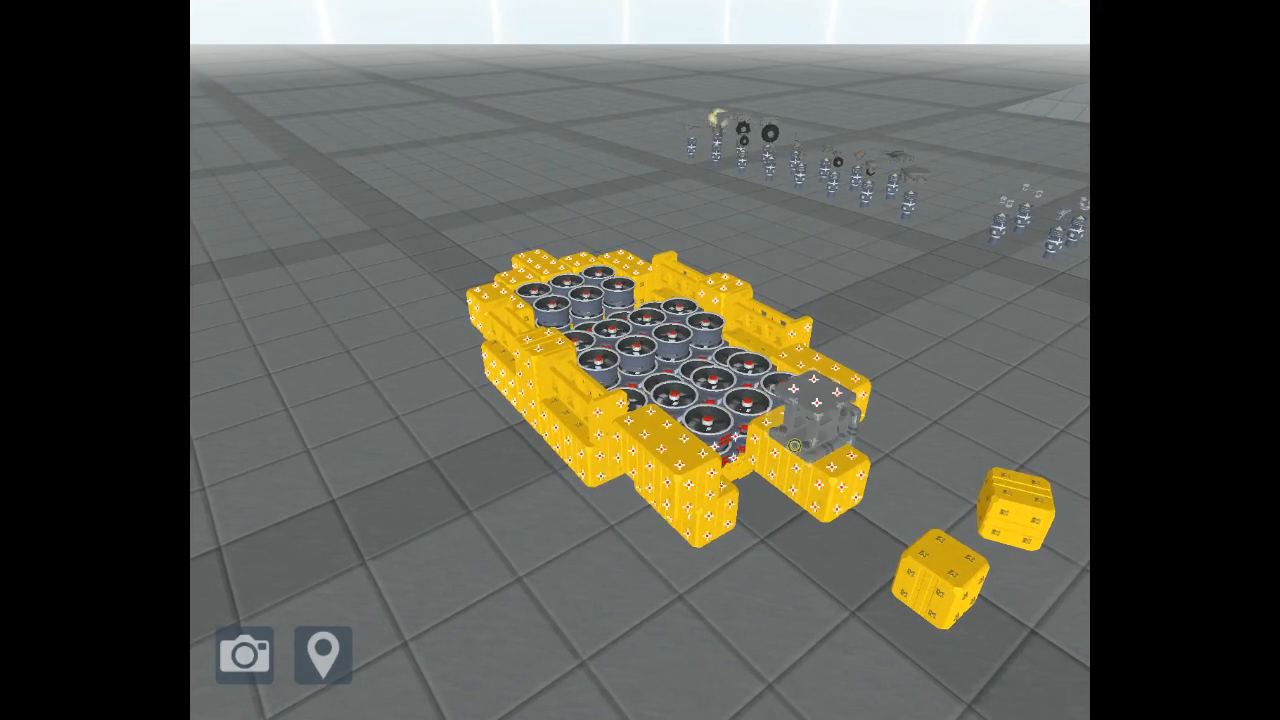
mouse_move(750, 447)
mouse_down()
mouse_move(852, 457)
mouse_move(505, 452)
mouse_move(818, 455)
mouse_up()
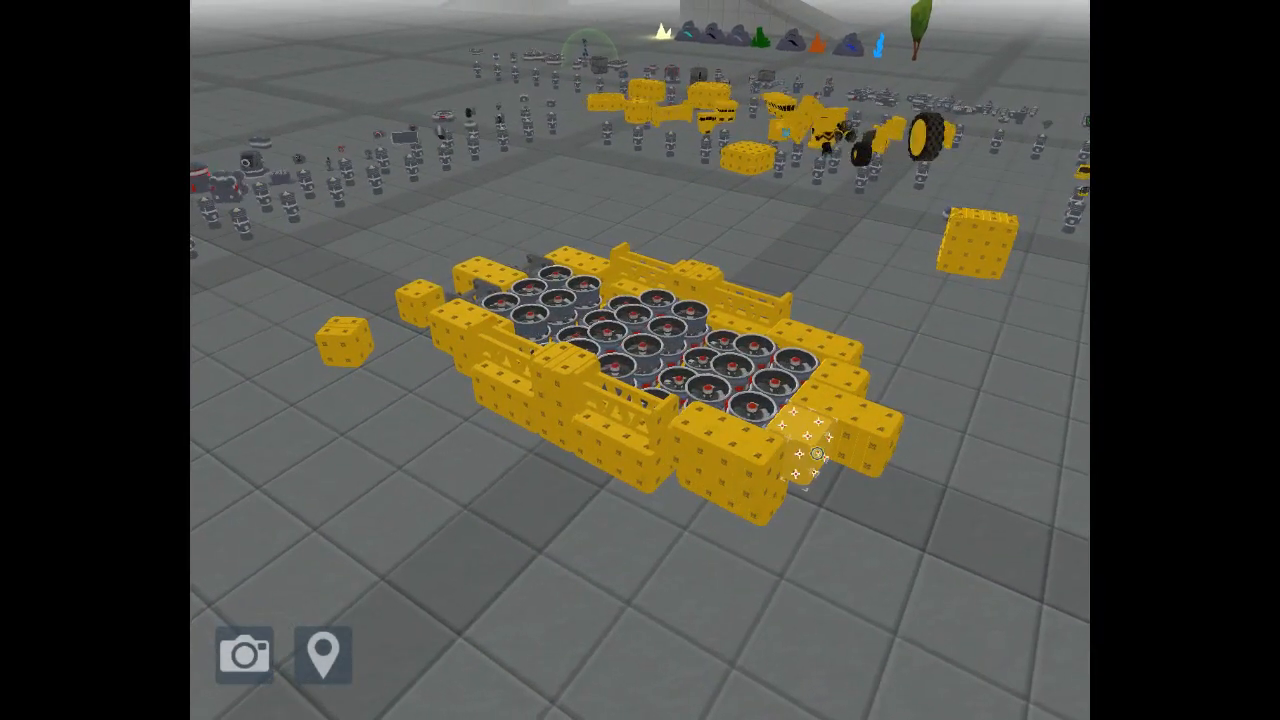
click(818, 455)
mouse_move(818, 455)
mouse_down()
mouse_move(661, 484)
mouse_move(743, 450)
mouse_move(600, 300)
mouse_up()
click(300, 380)
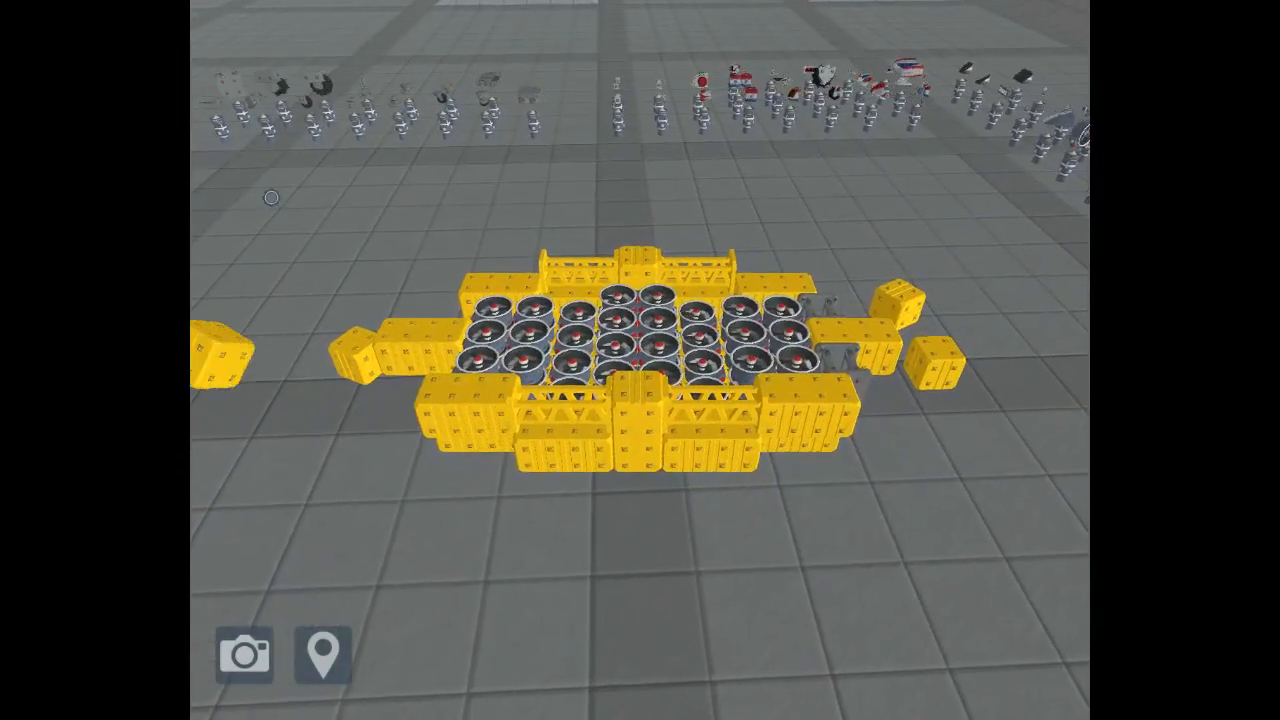
Step: Pick up a new block for the hull and orbit to a rotated view of the airship
drag(218, 78, 453, 283)
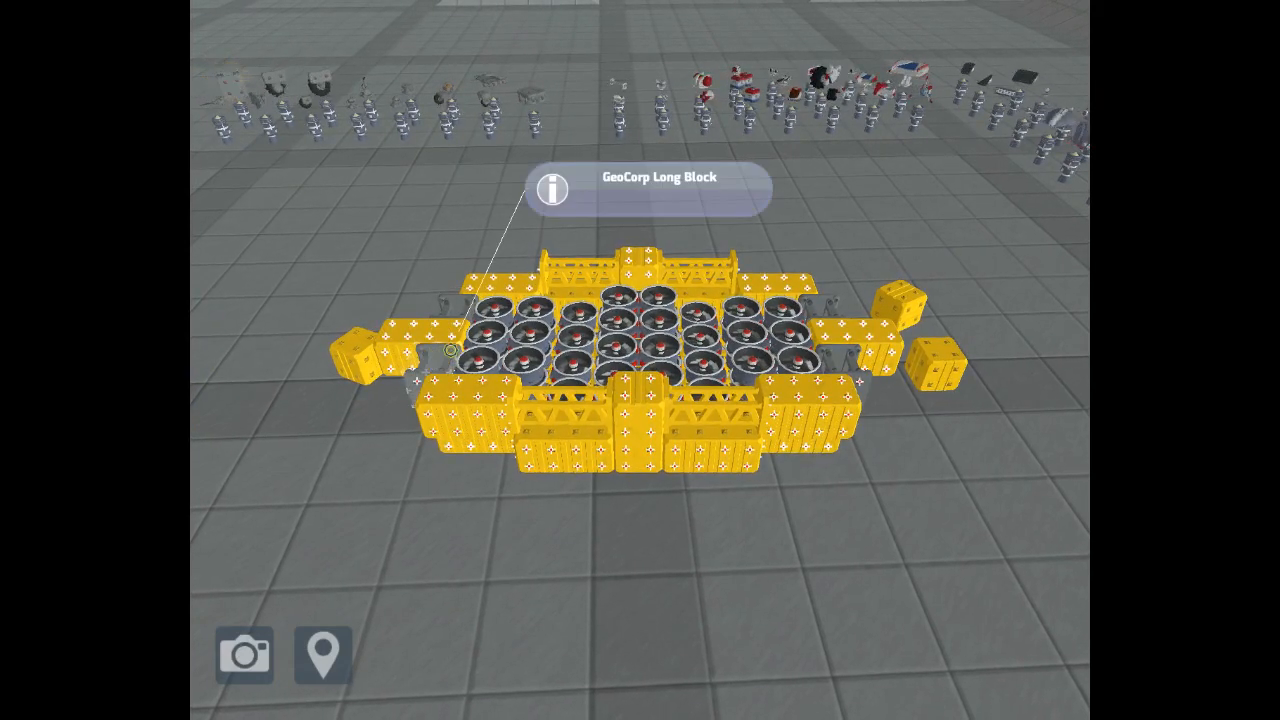
drag(467, 216, 457, 183)
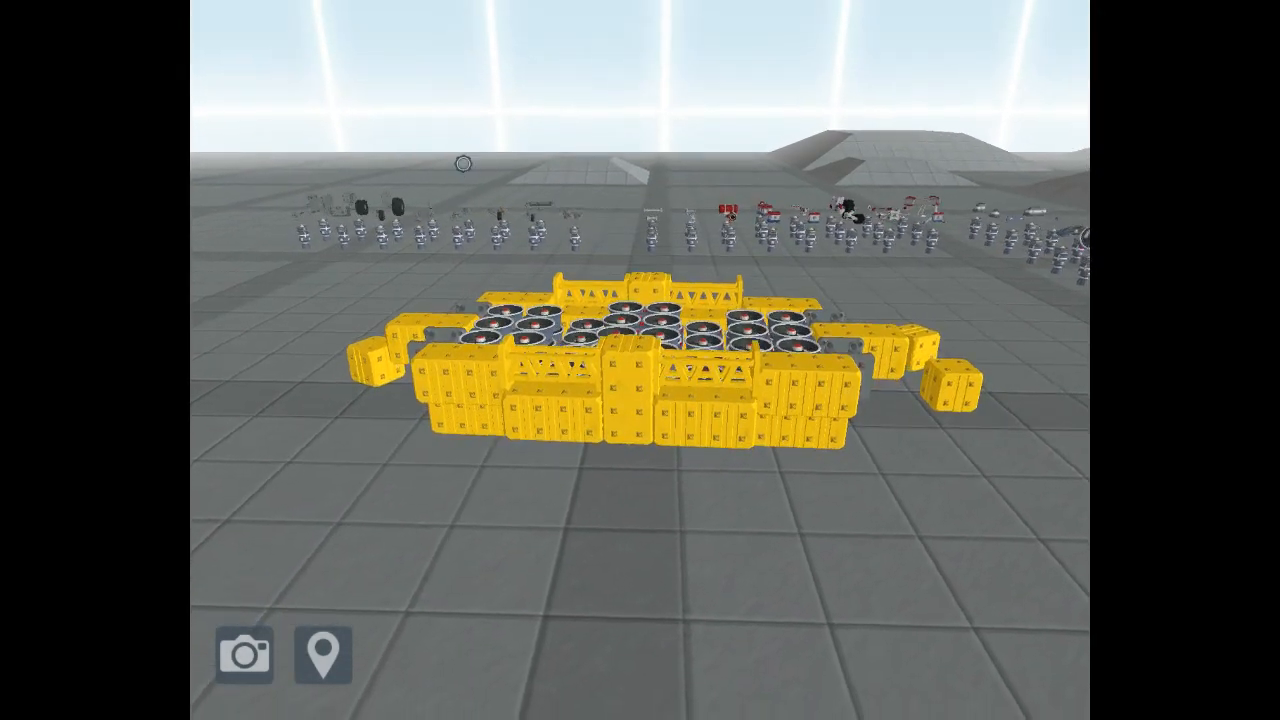
mouse_move(457, 183)
mouse_down()
mouse_move(670, 196)
mouse_move(729, 241)
mouse_up()
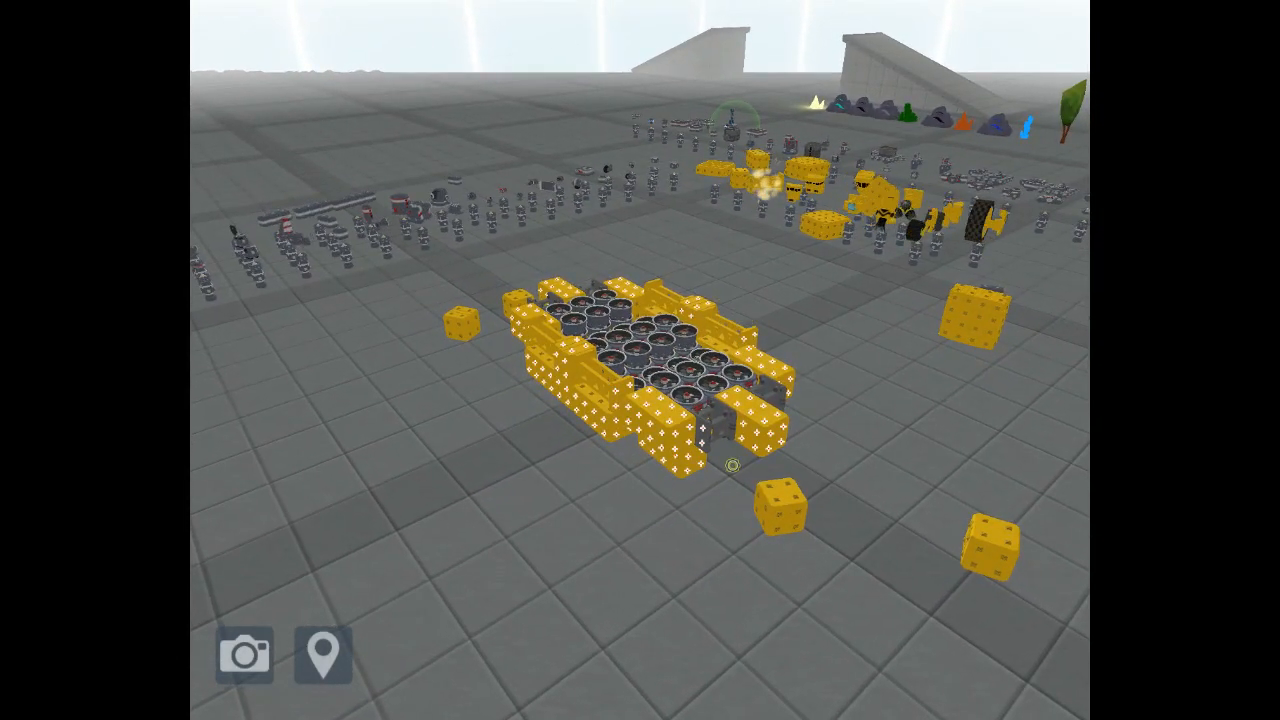
Step: Chain GeoCorp Long Blocks into girder arms at the hull's front and front-left corners
click(648, 425)
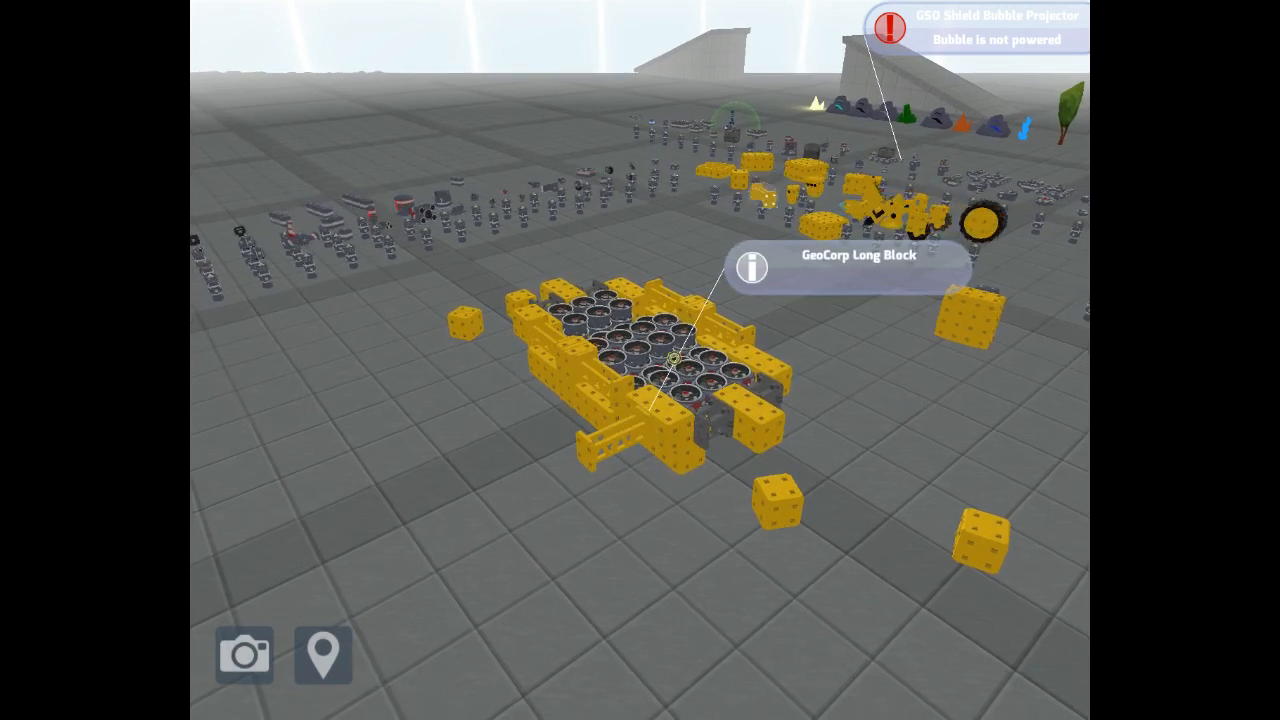
click(540, 470)
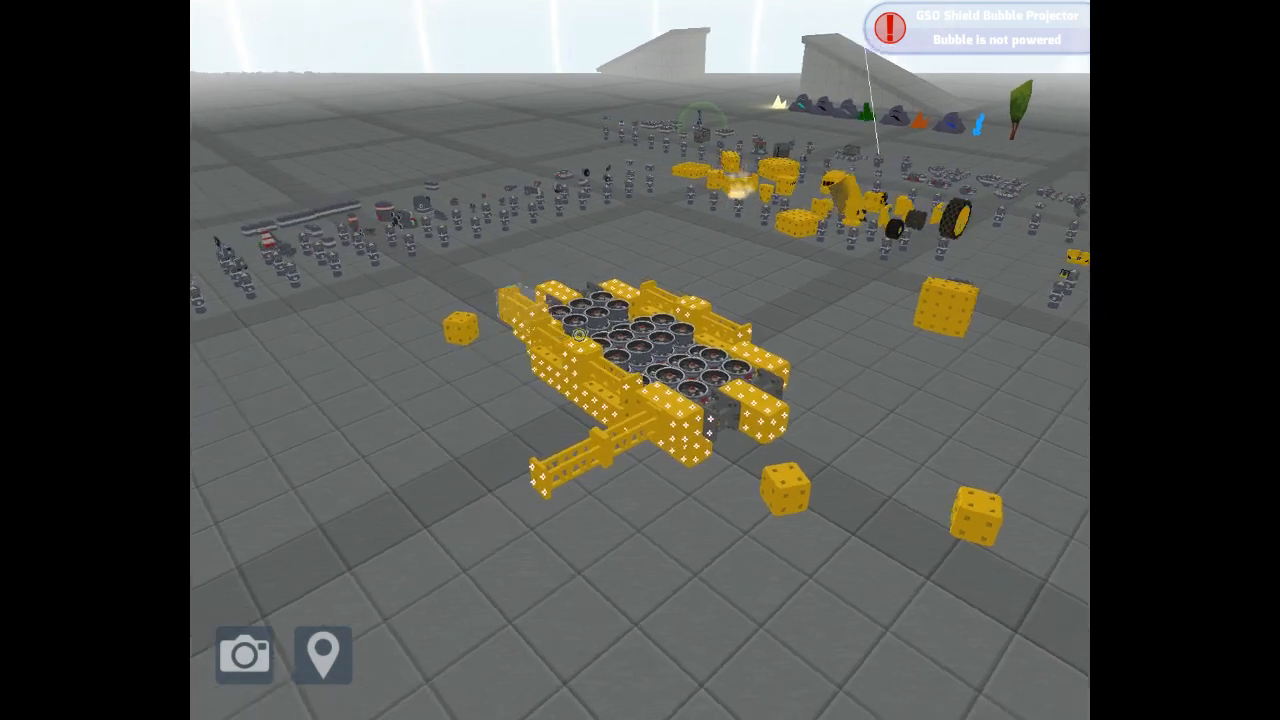
drag(534, 322, 508, 368)
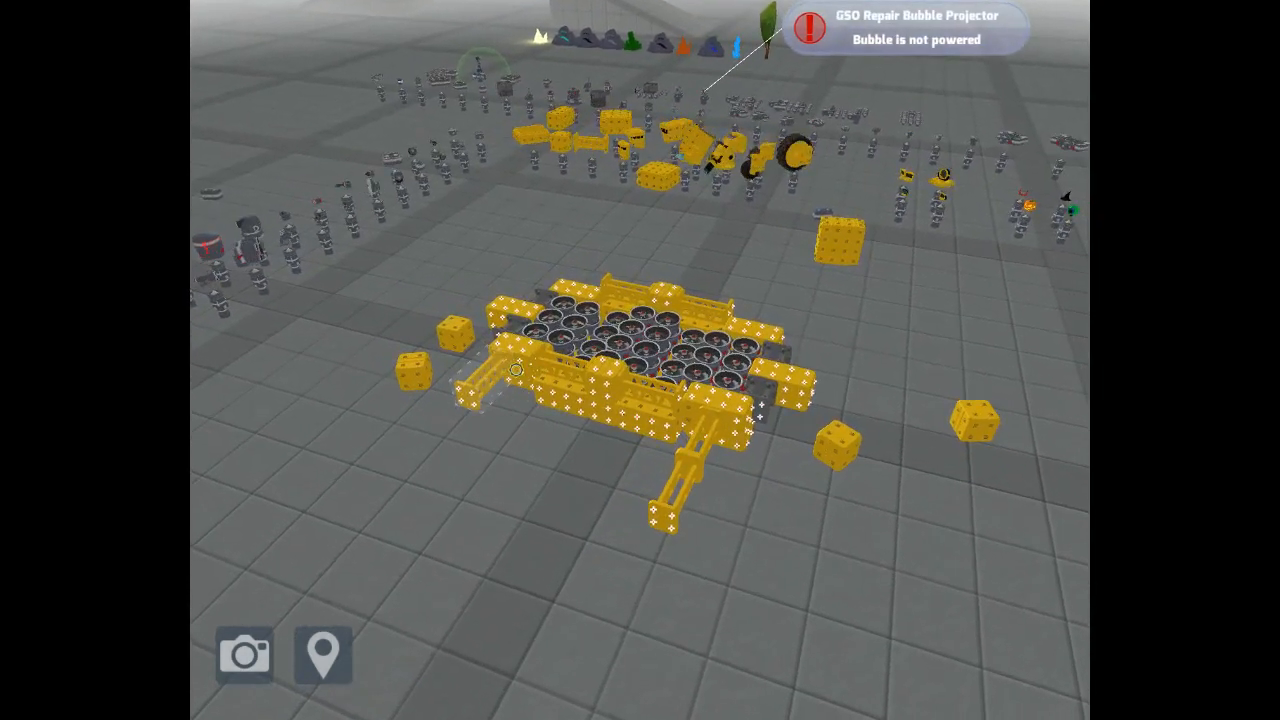
click(516, 370)
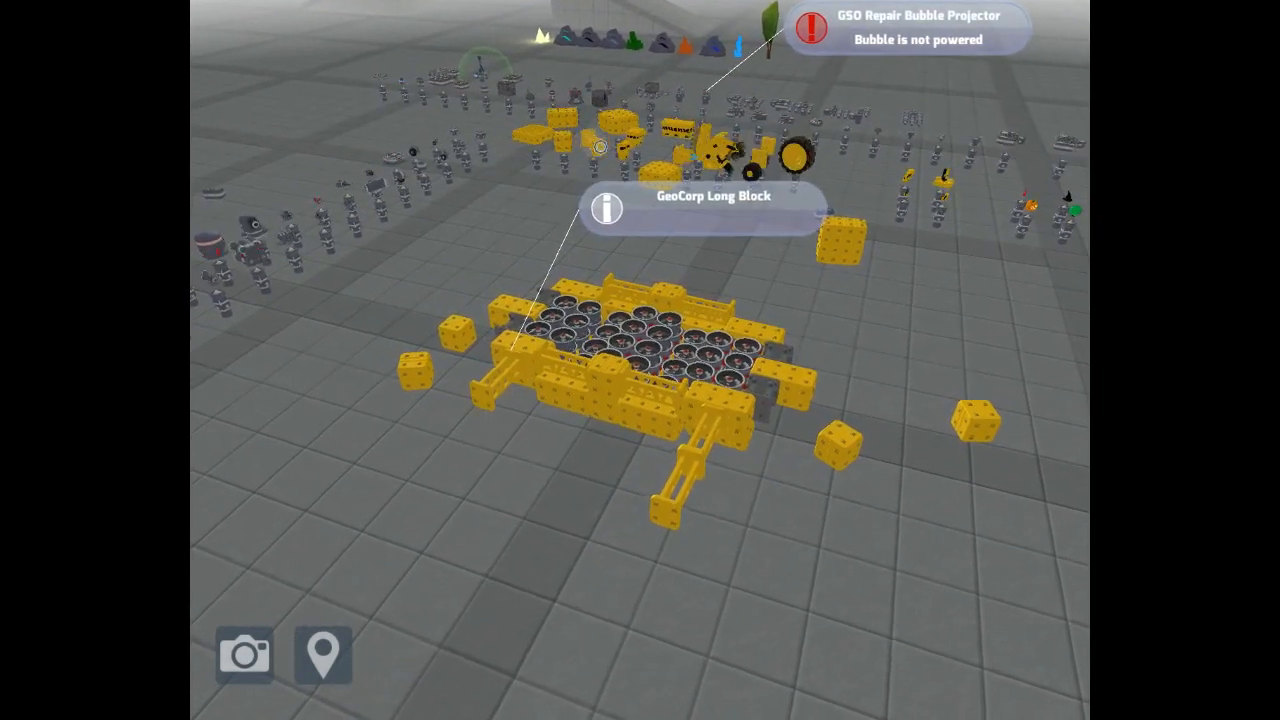
drag(521, 318, 490, 398)
click(485, 388)
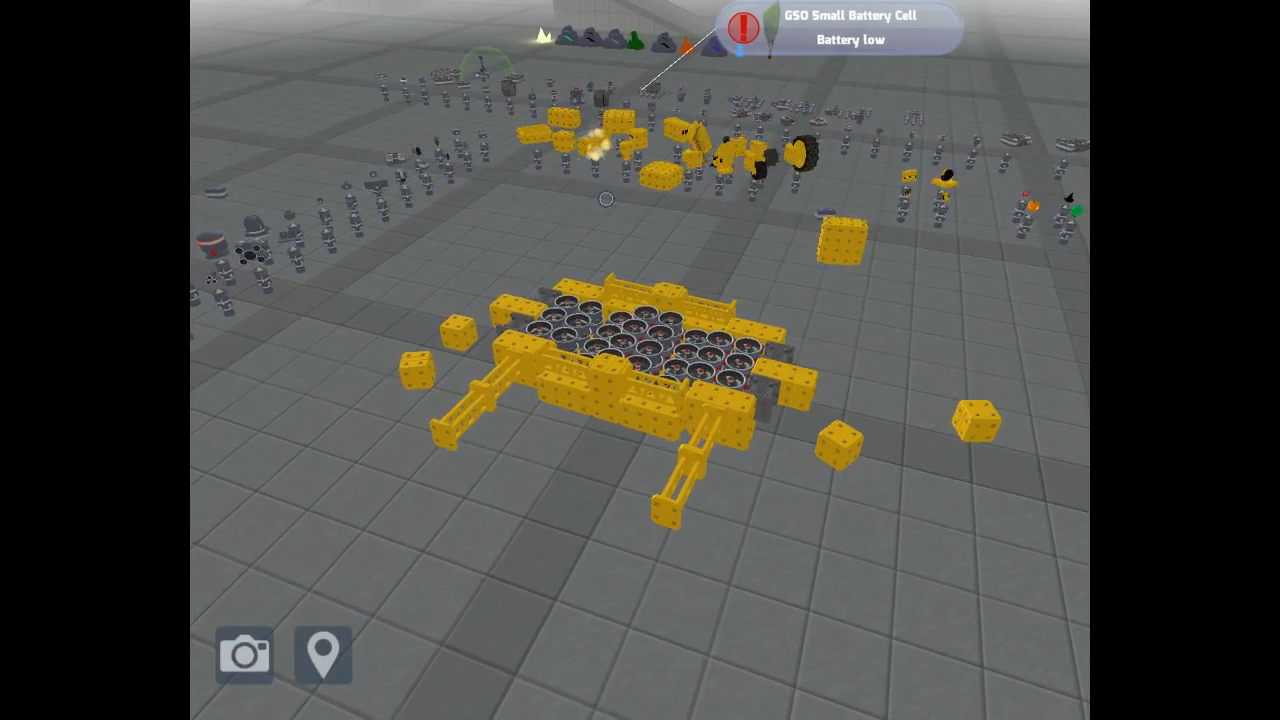
Step: Extend the right girder arm with another long block after orbiting behind the airship
drag(640, 400, 500, 300)
drag(640, 500, 620, 480)
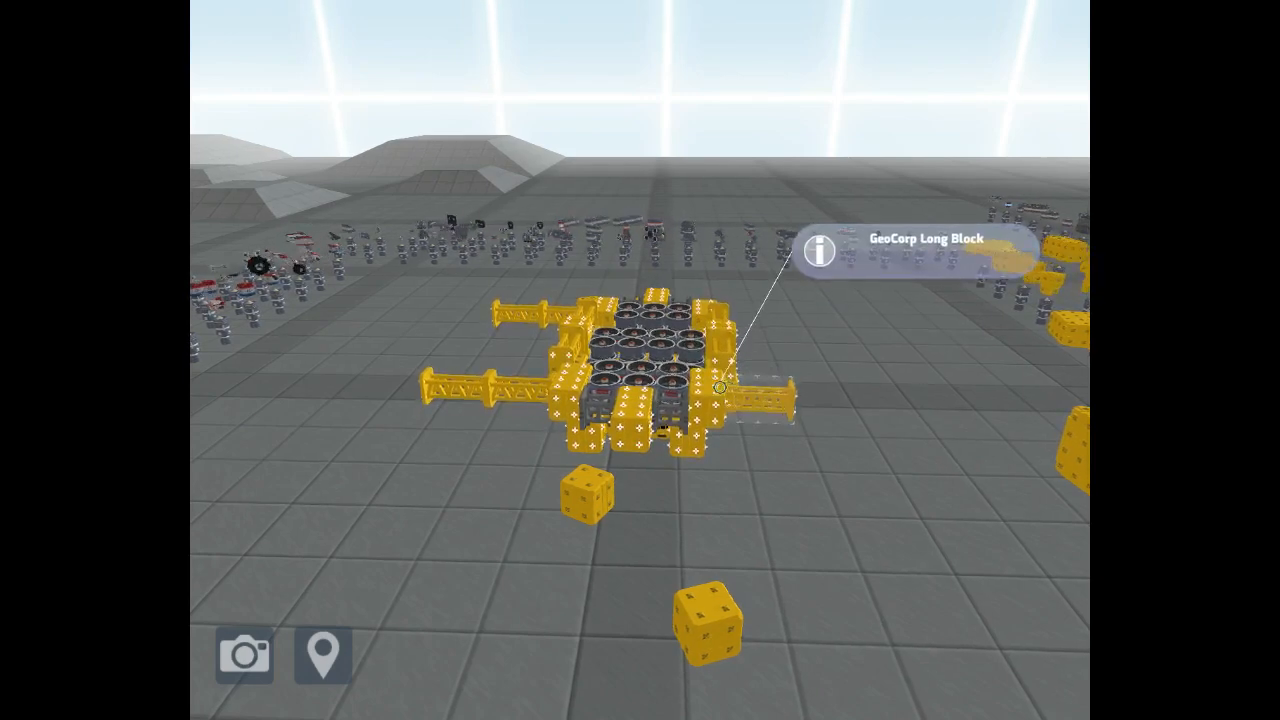
drag(725, 387, 645, 415)
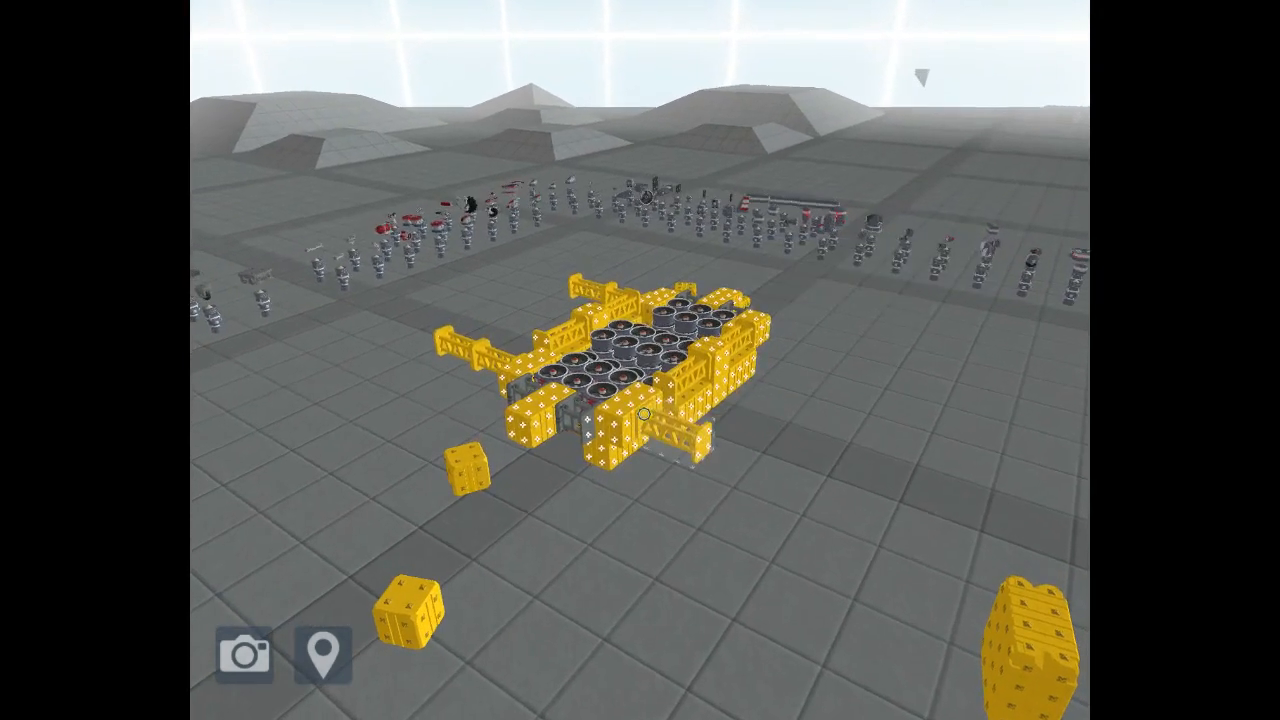
mouse_move(645, 415)
mouse_down()
mouse_move(873, 309)
mouse_move(785, 318)
mouse_move(762, 334)
mouse_up()
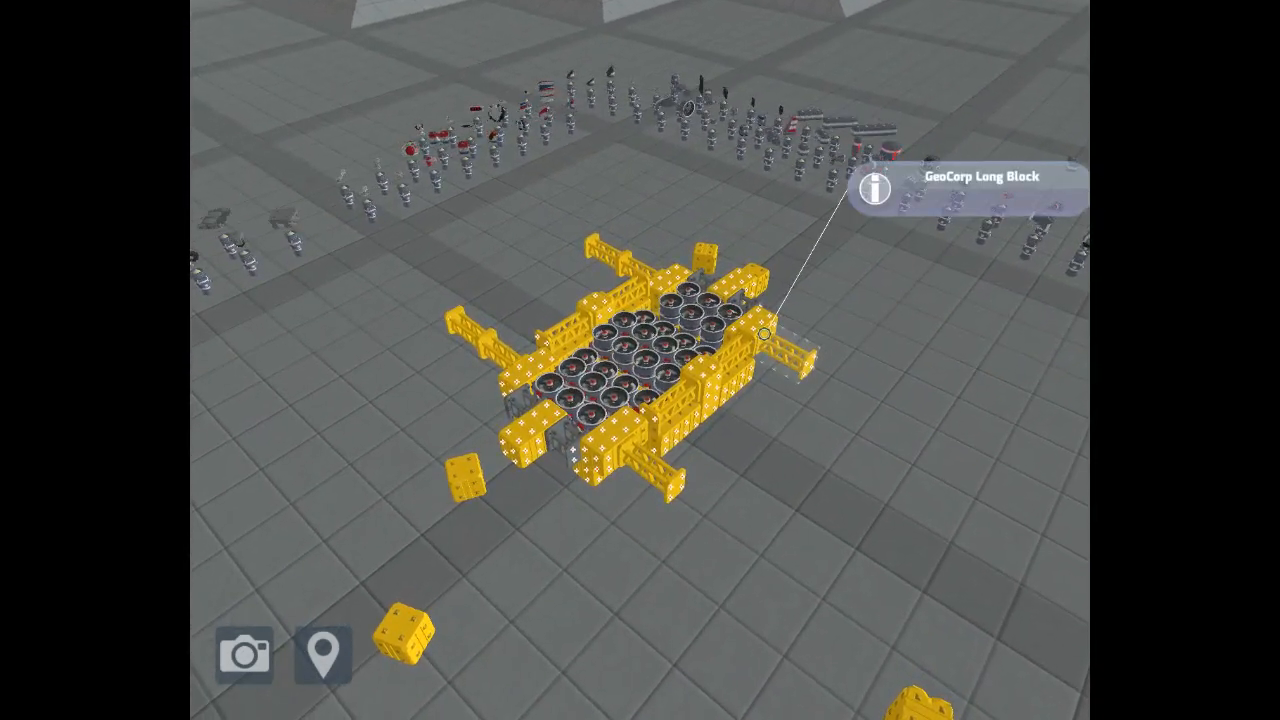
mouse_move(762, 334)
mouse_down()
mouse_move(907, 312)
mouse_move(868, 127)
mouse_up()
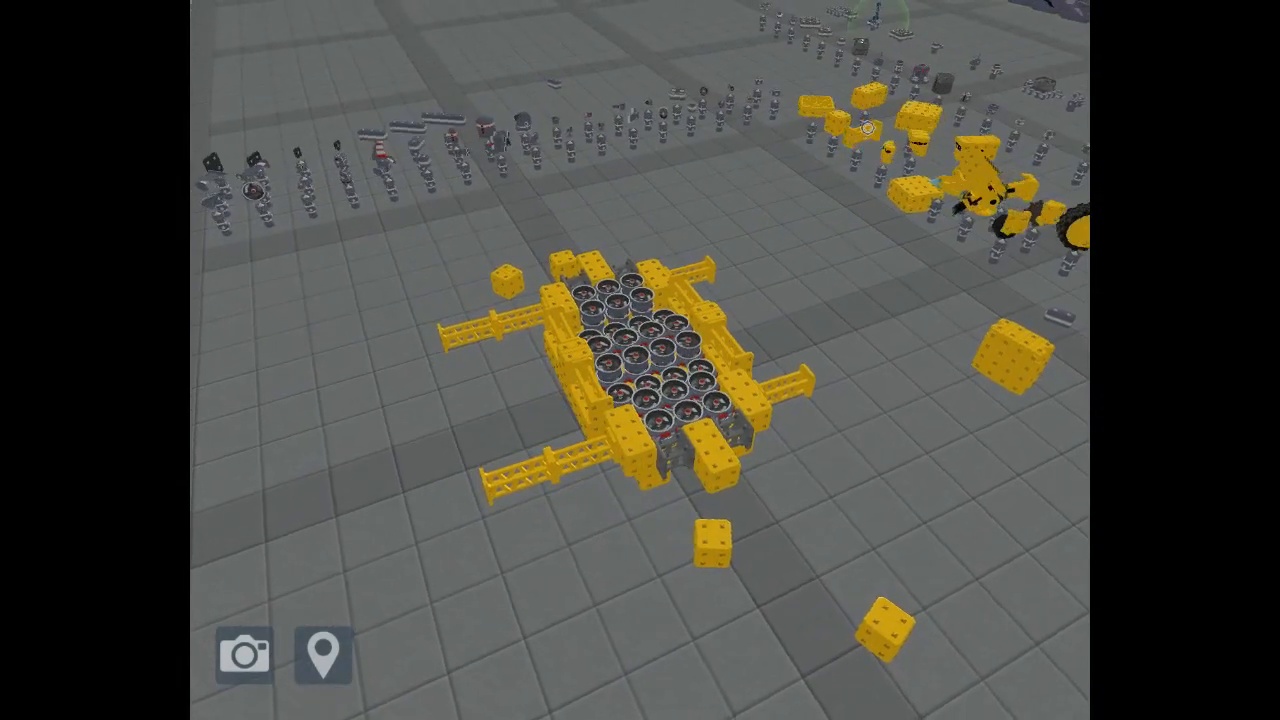
drag(868, 127, 860, 143)
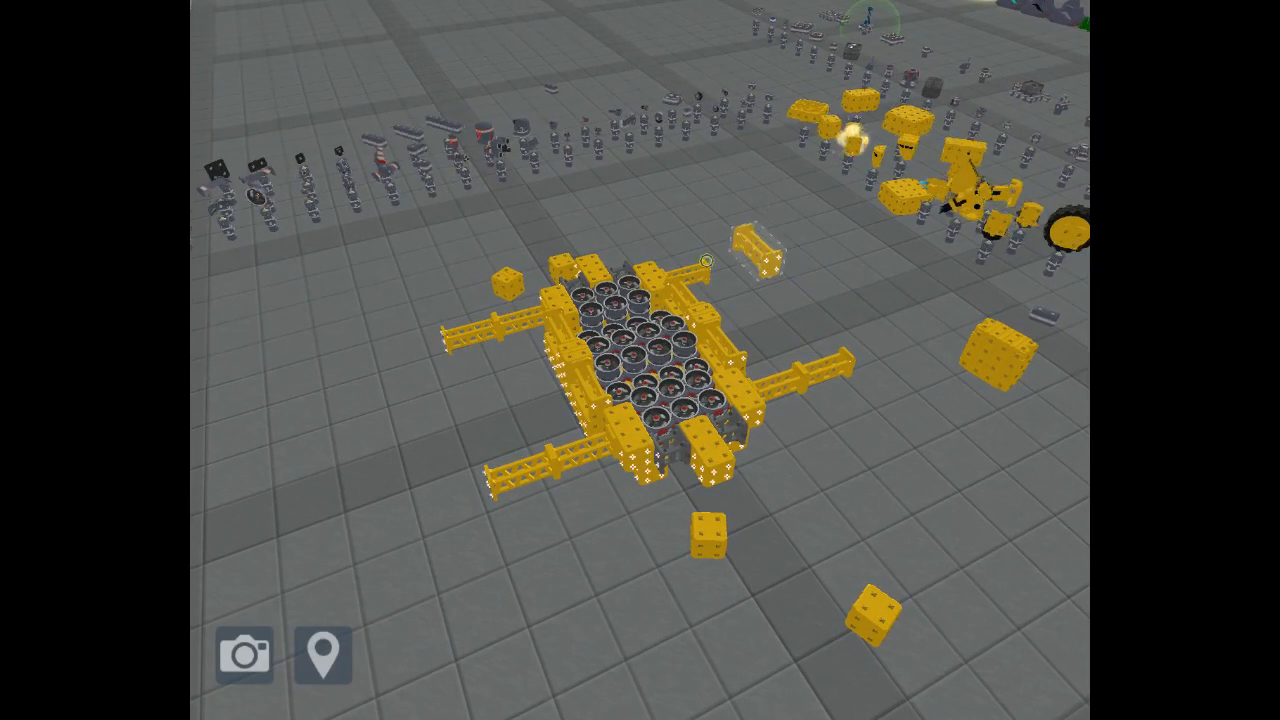
mouse_move(706, 262)
mouse_down()
mouse_move(745, 241)
mouse_move(784, 178)
mouse_up()
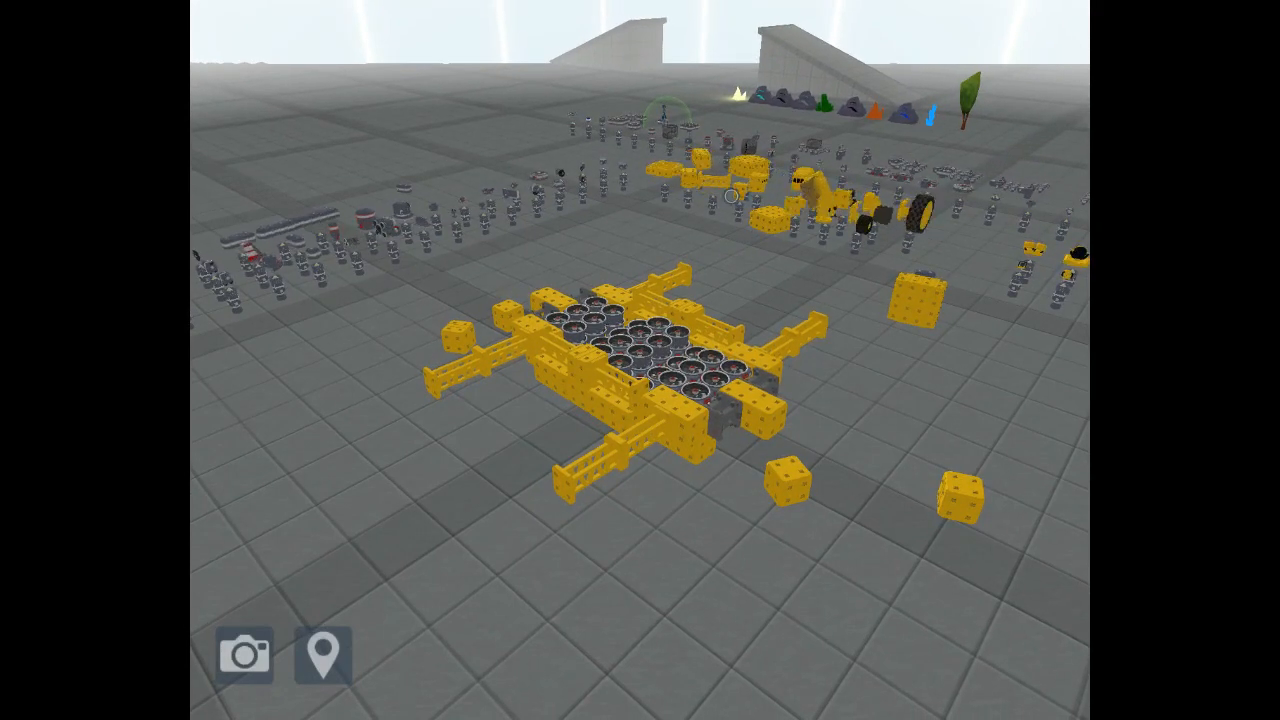
Step: Fit a yellow plate flat onto one girder arm's end
click(562, 465)
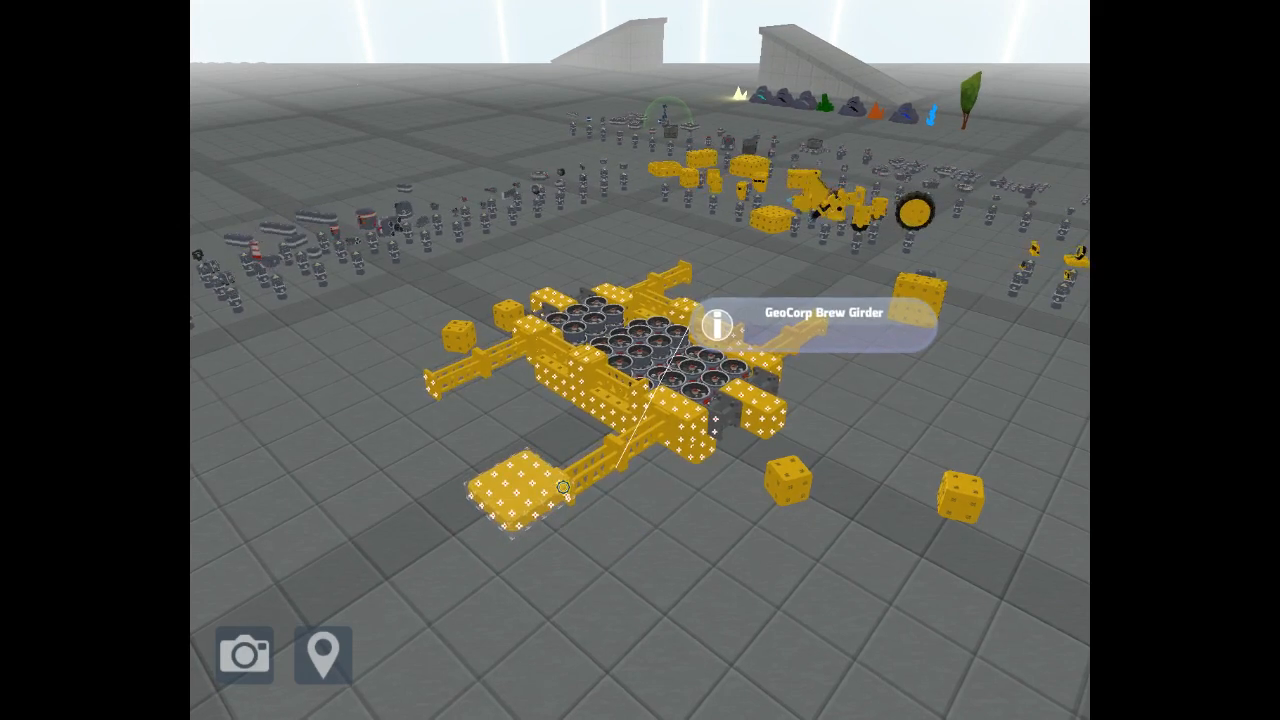
right_click(563, 487)
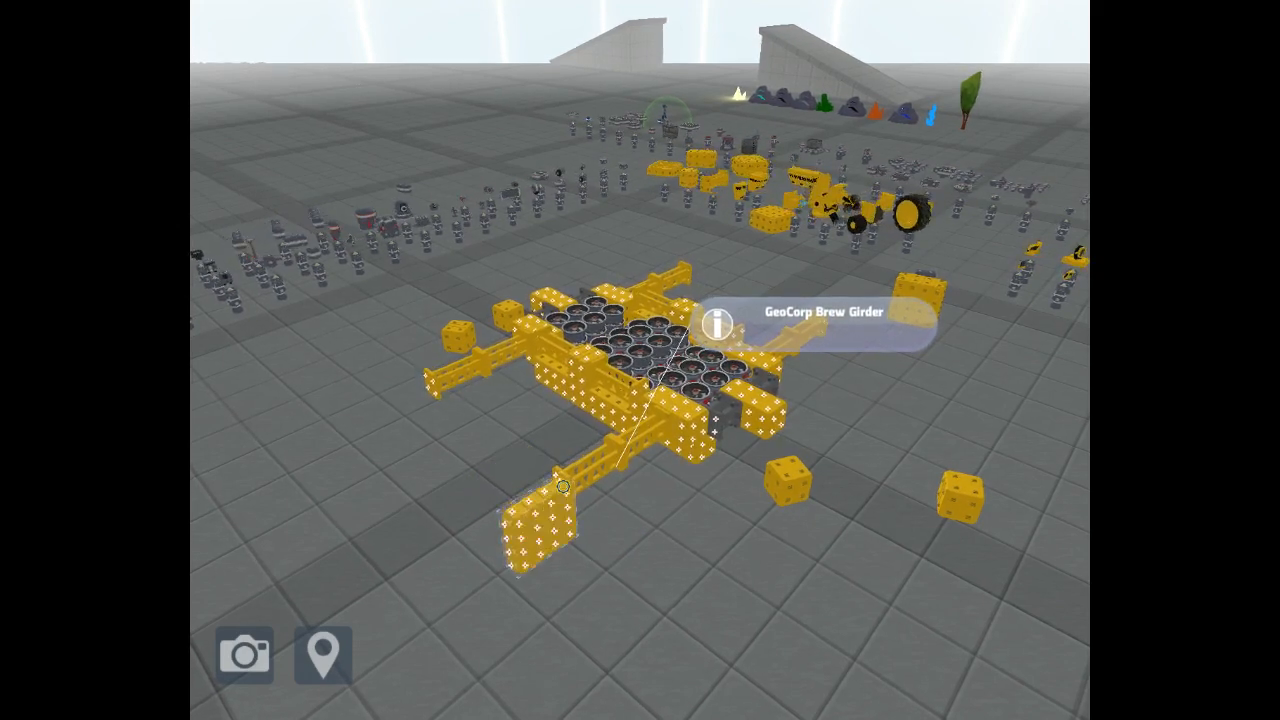
right_click(563, 487)
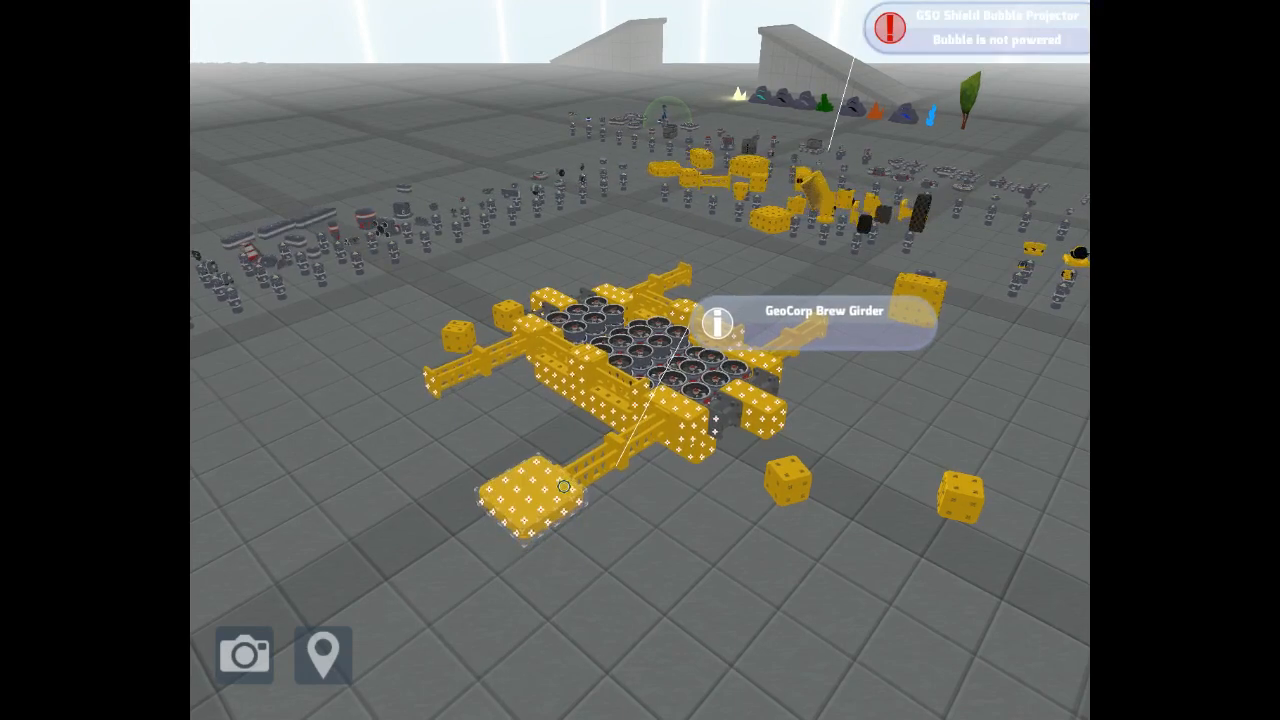
click(565, 485)
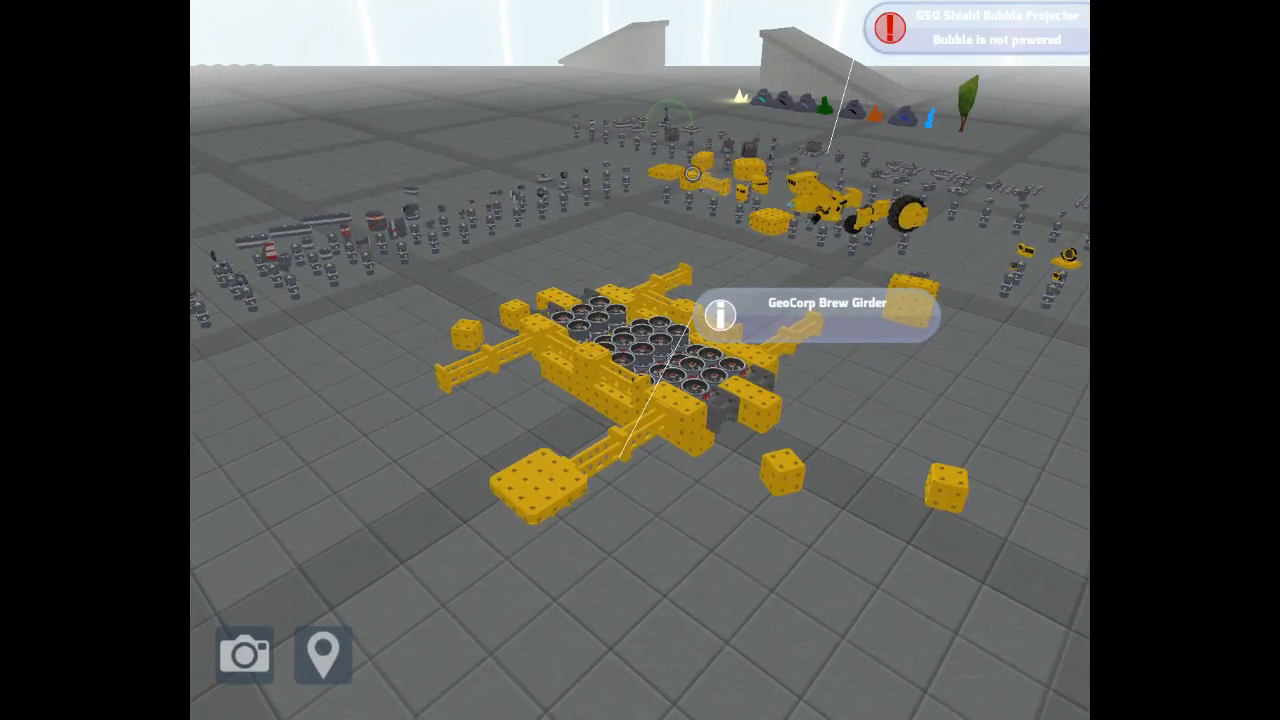
drag(665, 300, 400, 320)
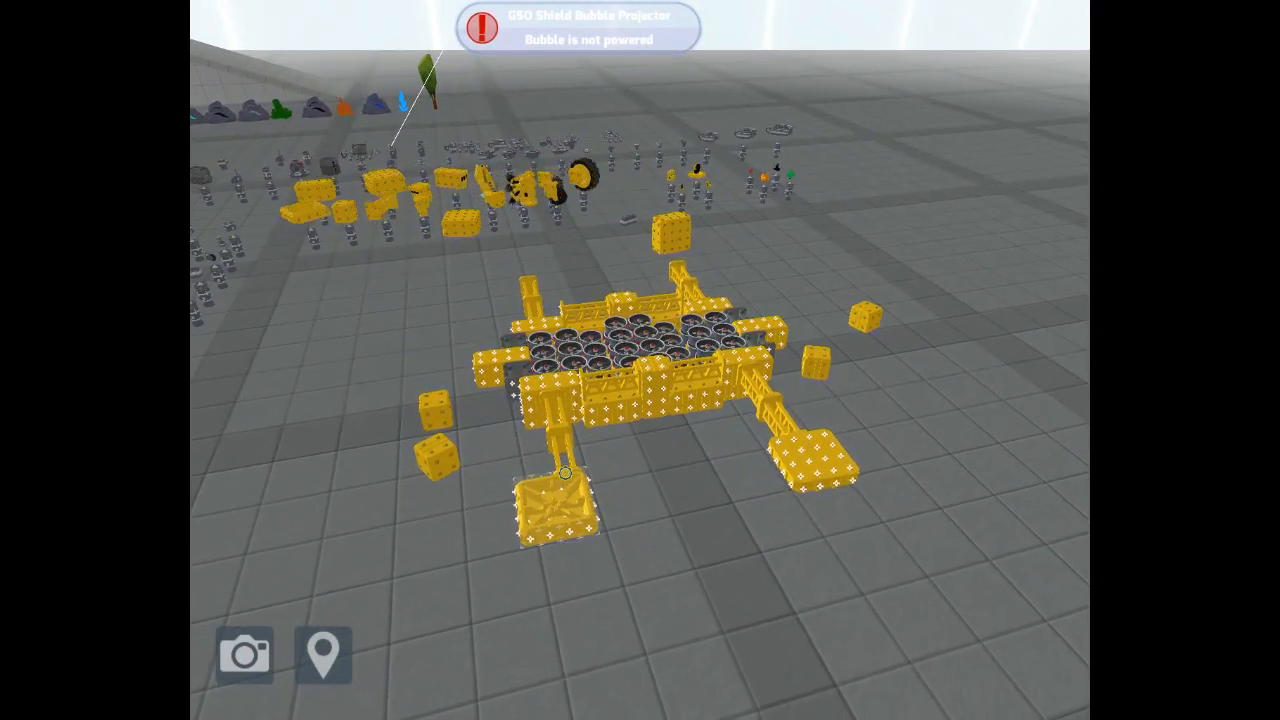
drag(581, 493, 576, 410)
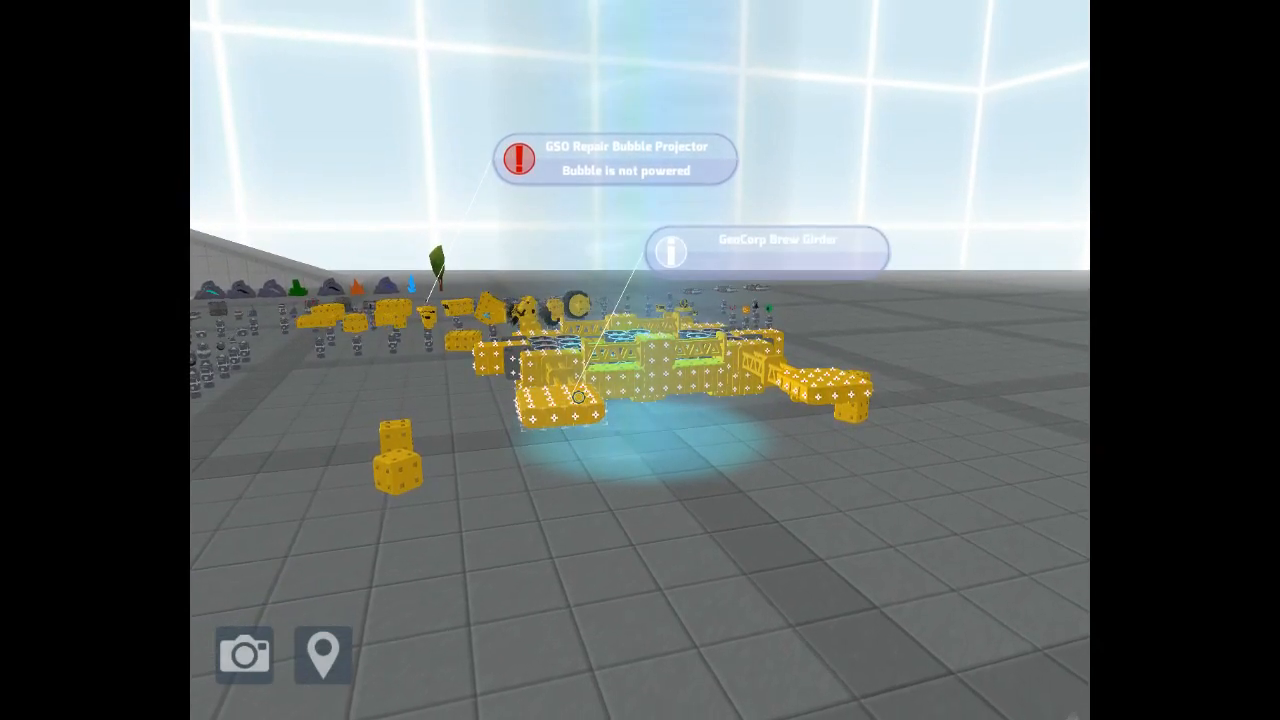
scroll(578, 397, down, 1)
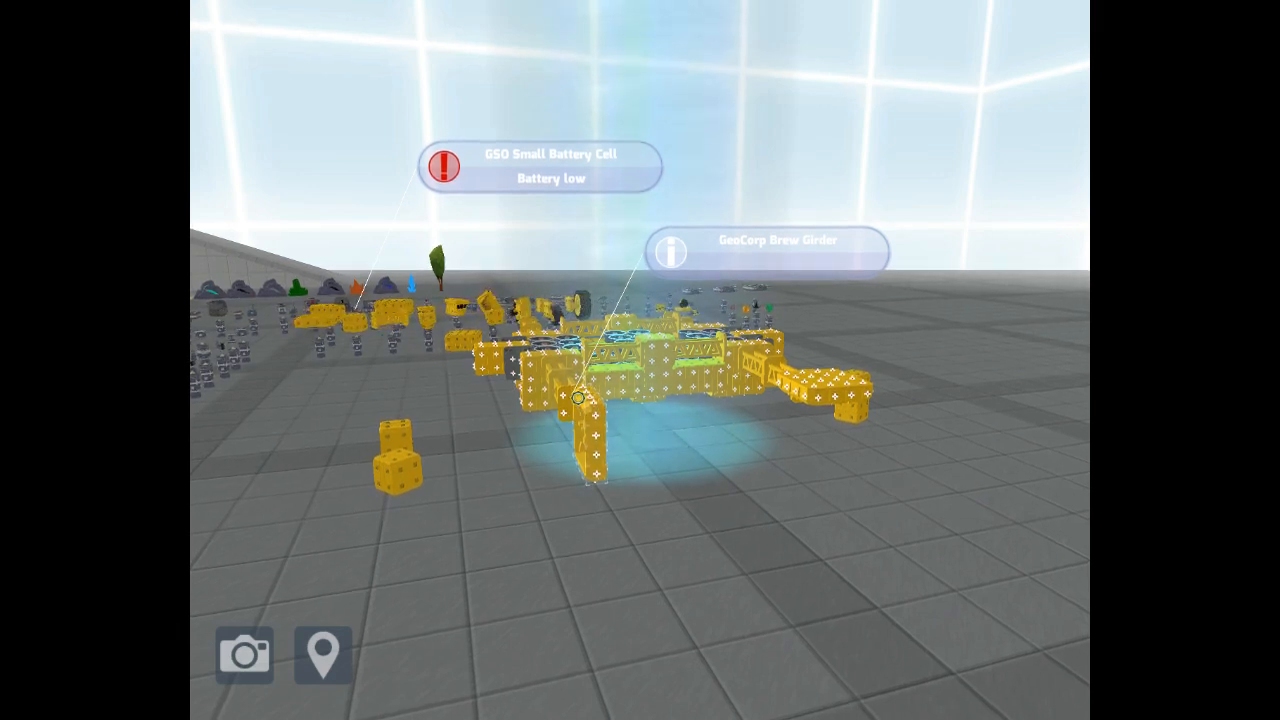
scroll(578, 397, down, 1)
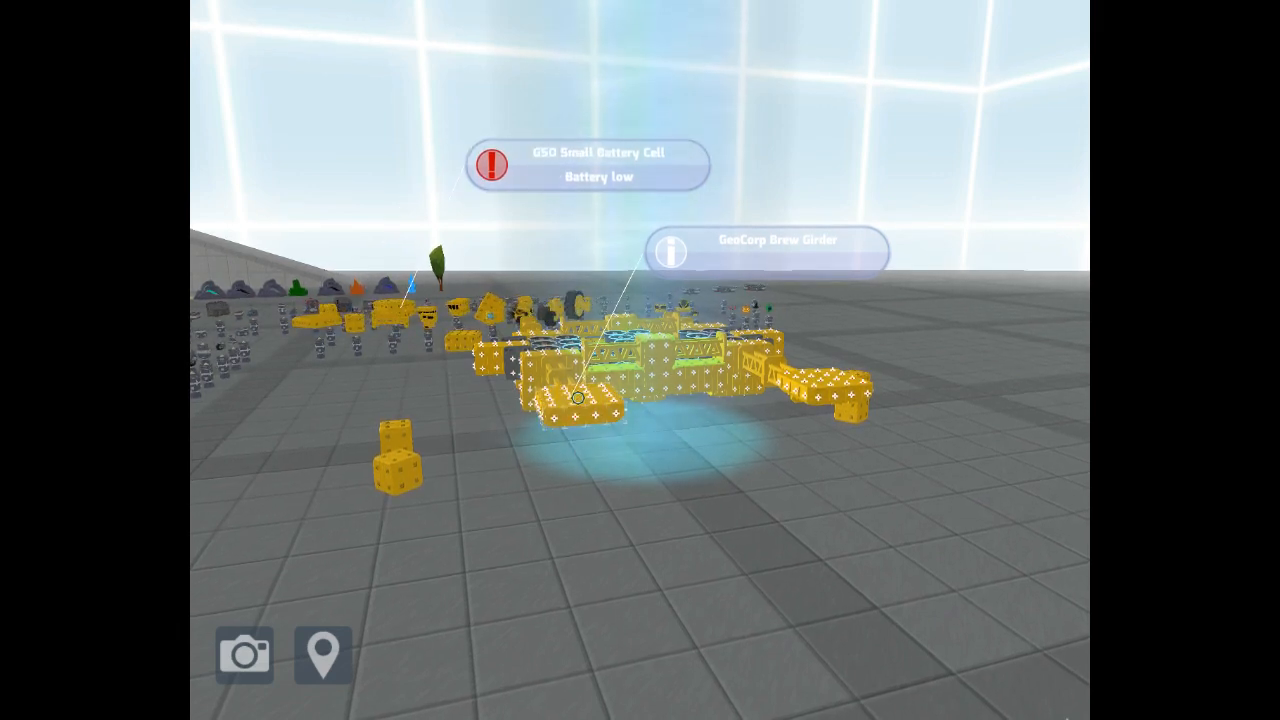
Step: Extend the frame with another girder and cap its end with a yellow GeoCorp block
drag(687, 386, 627, 407)
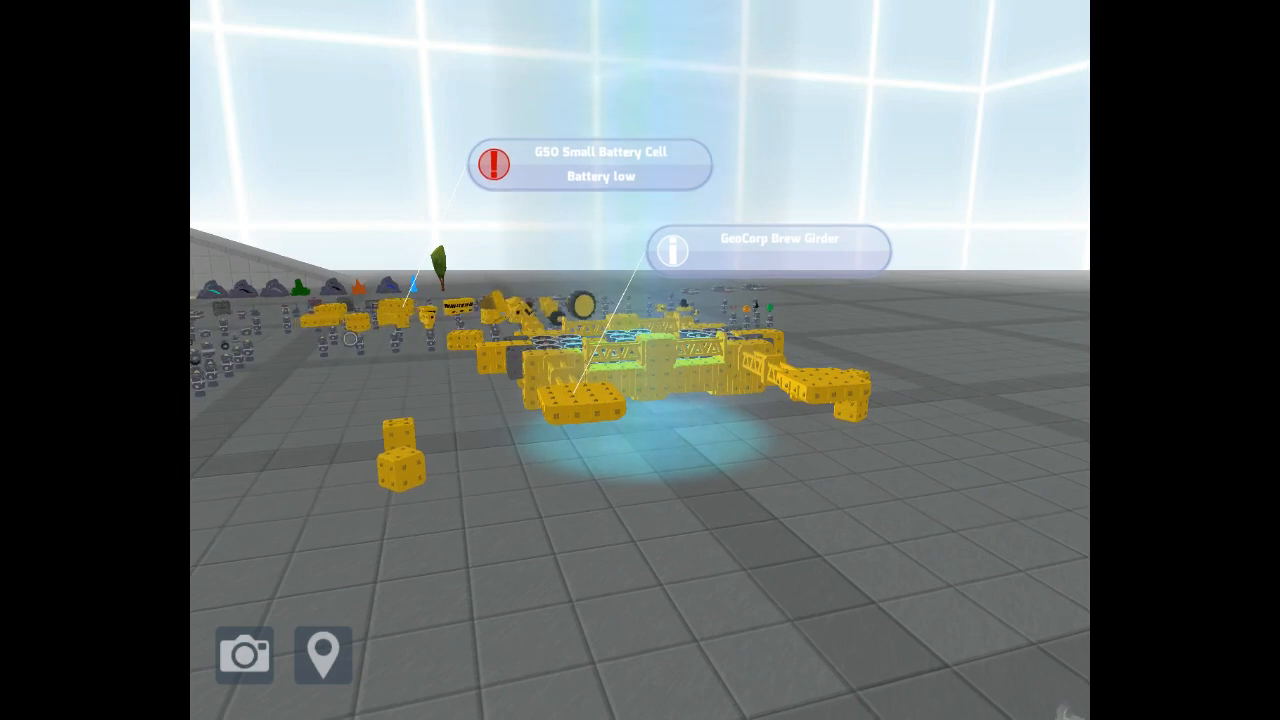
drag(640, 450, 520, 470)
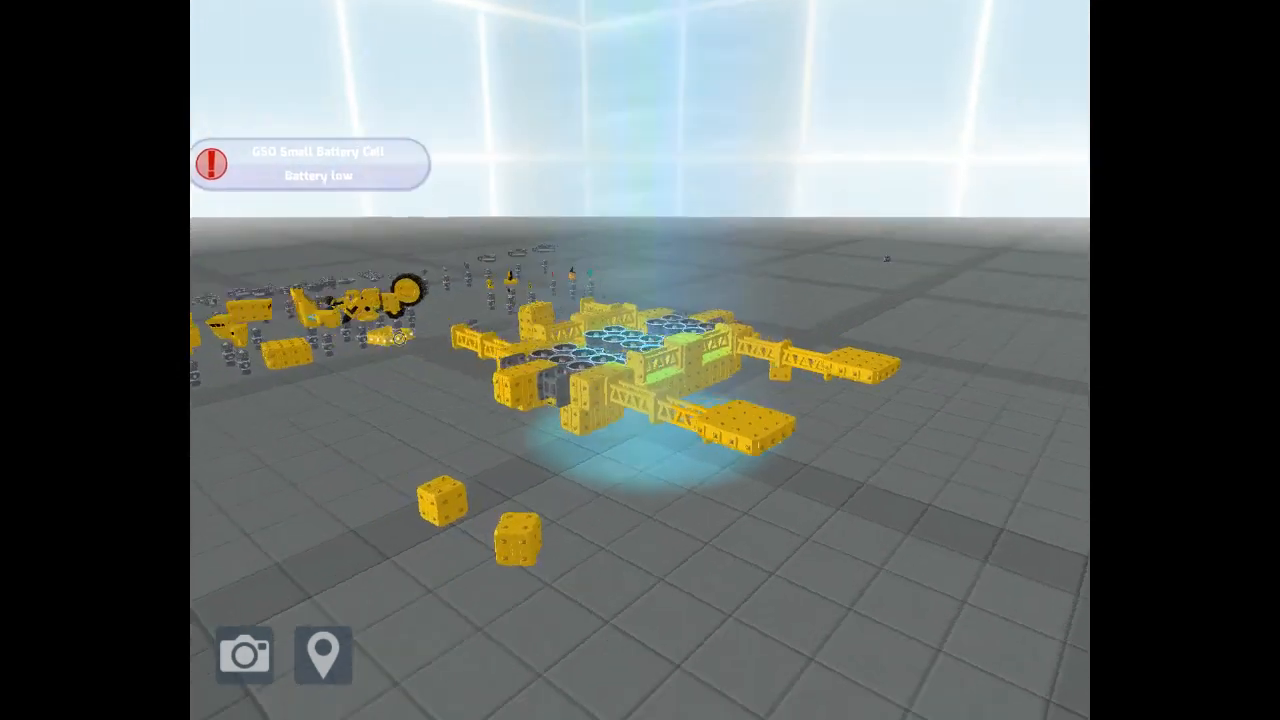
drag(640, 450, 400, 470)
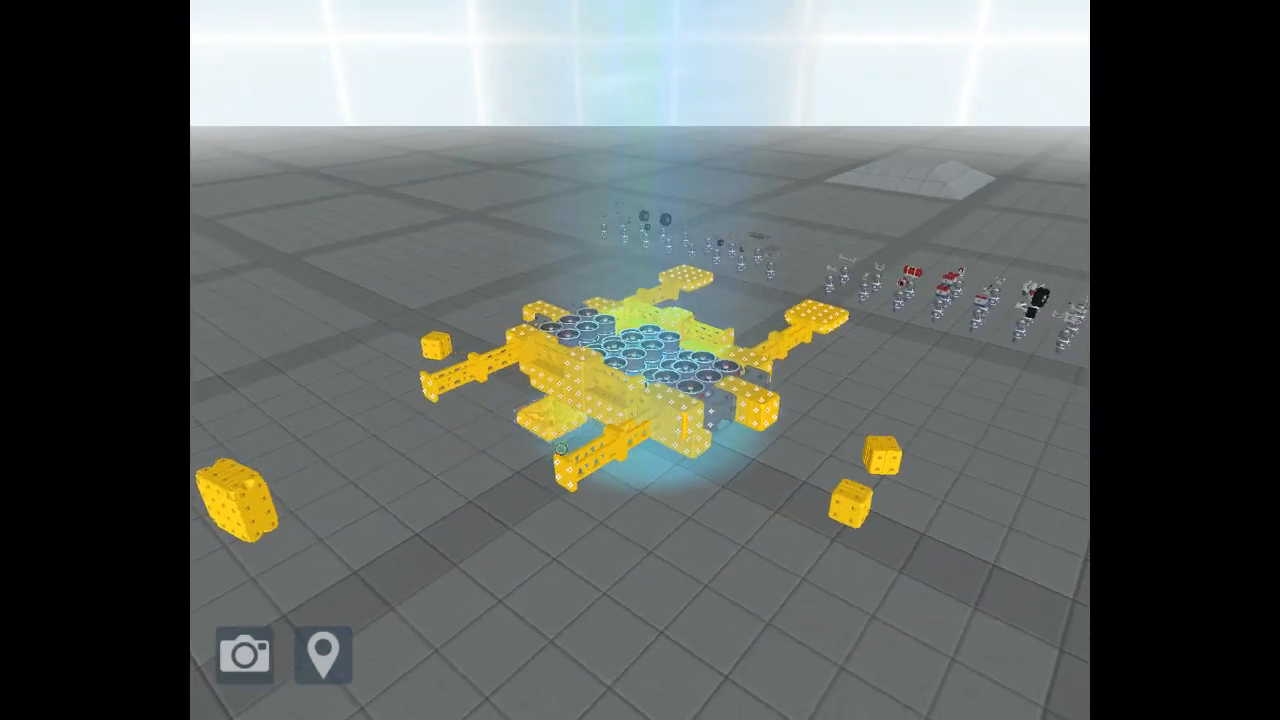
drag(561, 455, 580, 470)
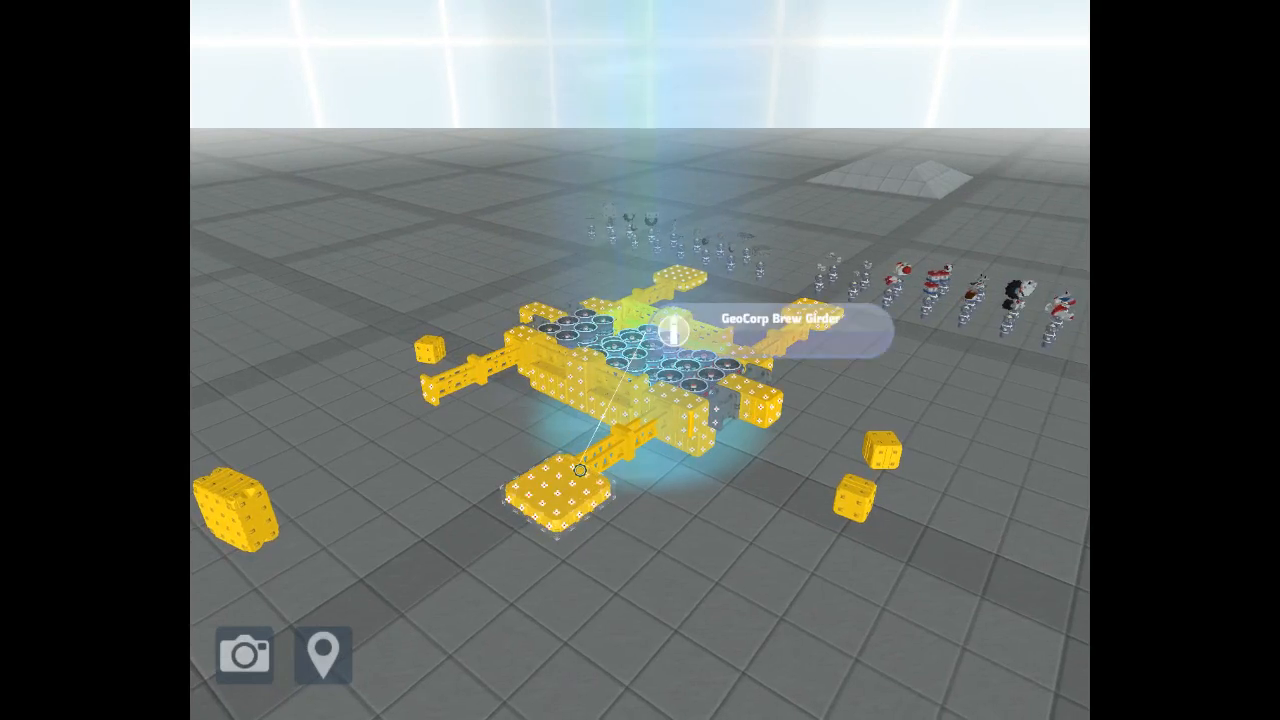
scroll(579, 470, down, 1)
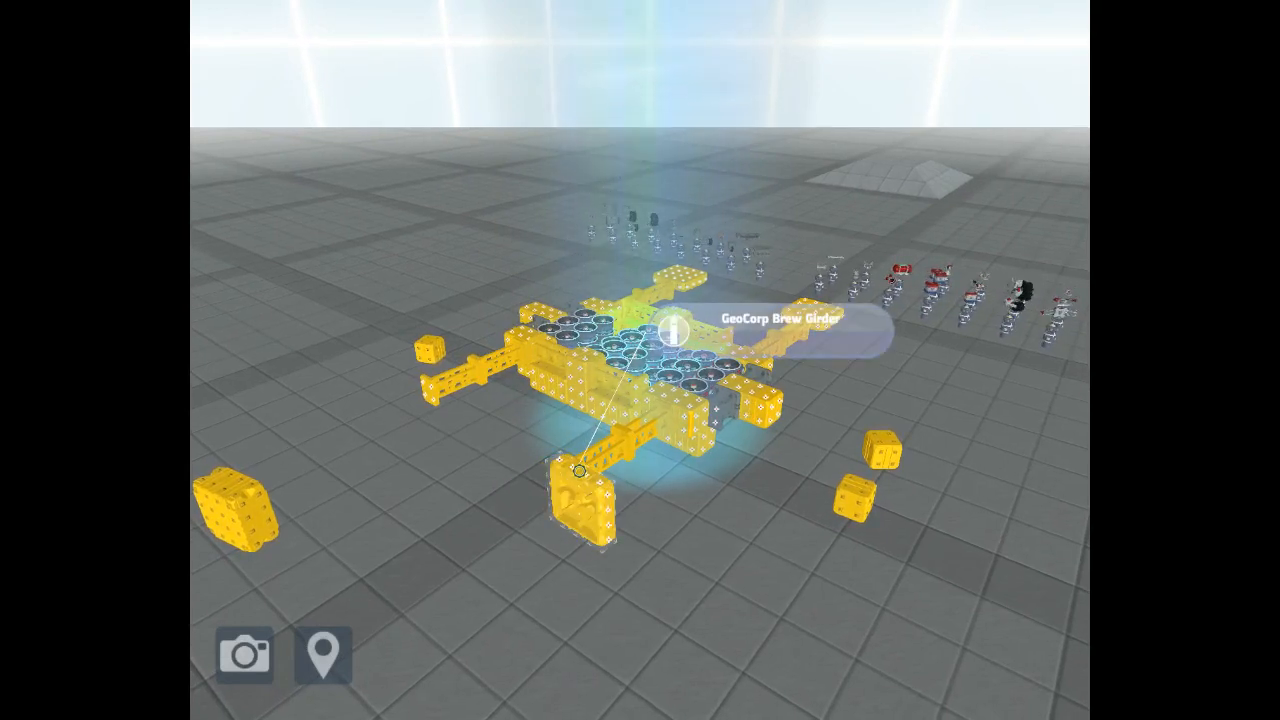
scroll(579, 470, down, 1)
scroll(579, 470, down, 1)
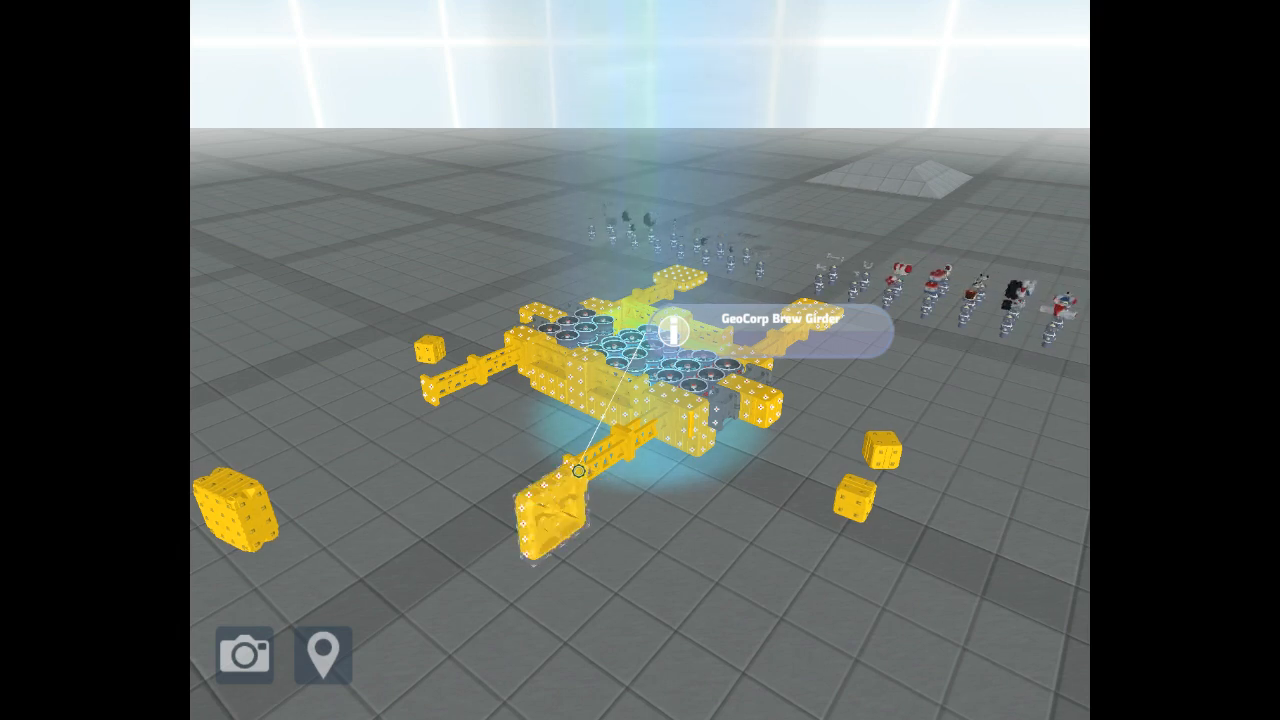
scroll(579, 470, down, 1)
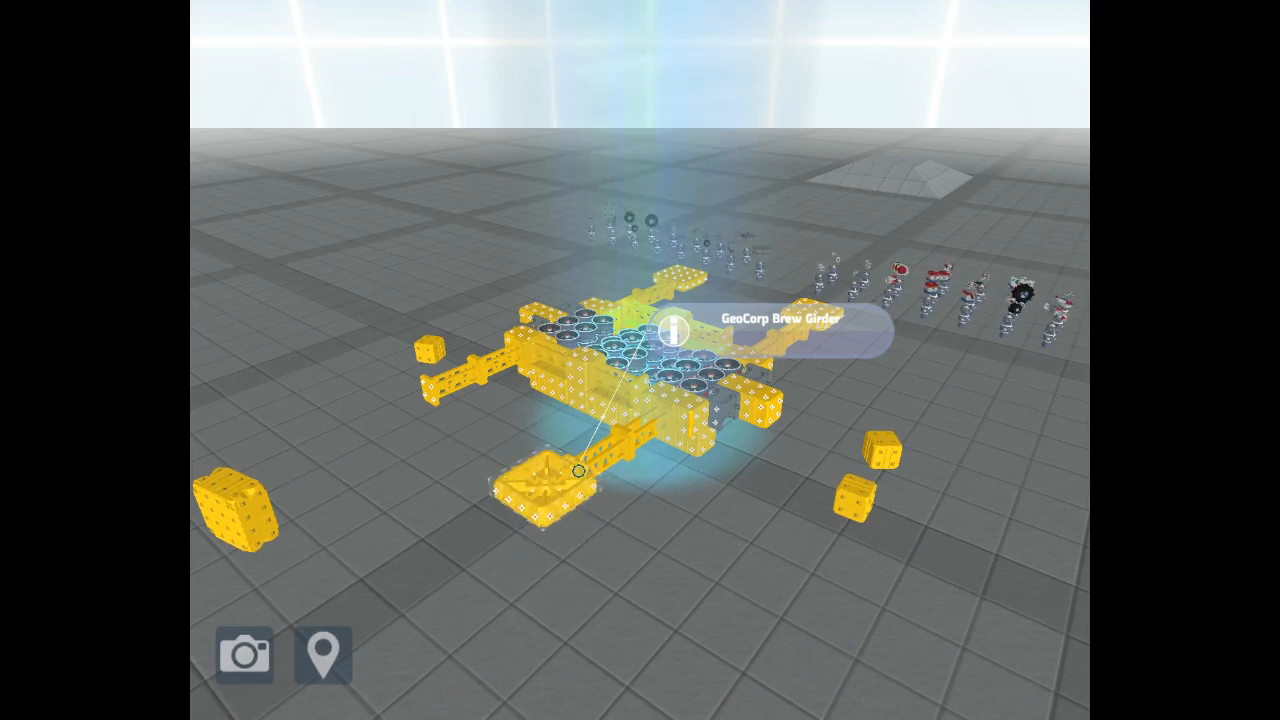
click(579, 470)
mouse_move(579, 470)
mouse_down()
mouse_move(404, 412)
mouse_move(268, 325)
mouse_up()
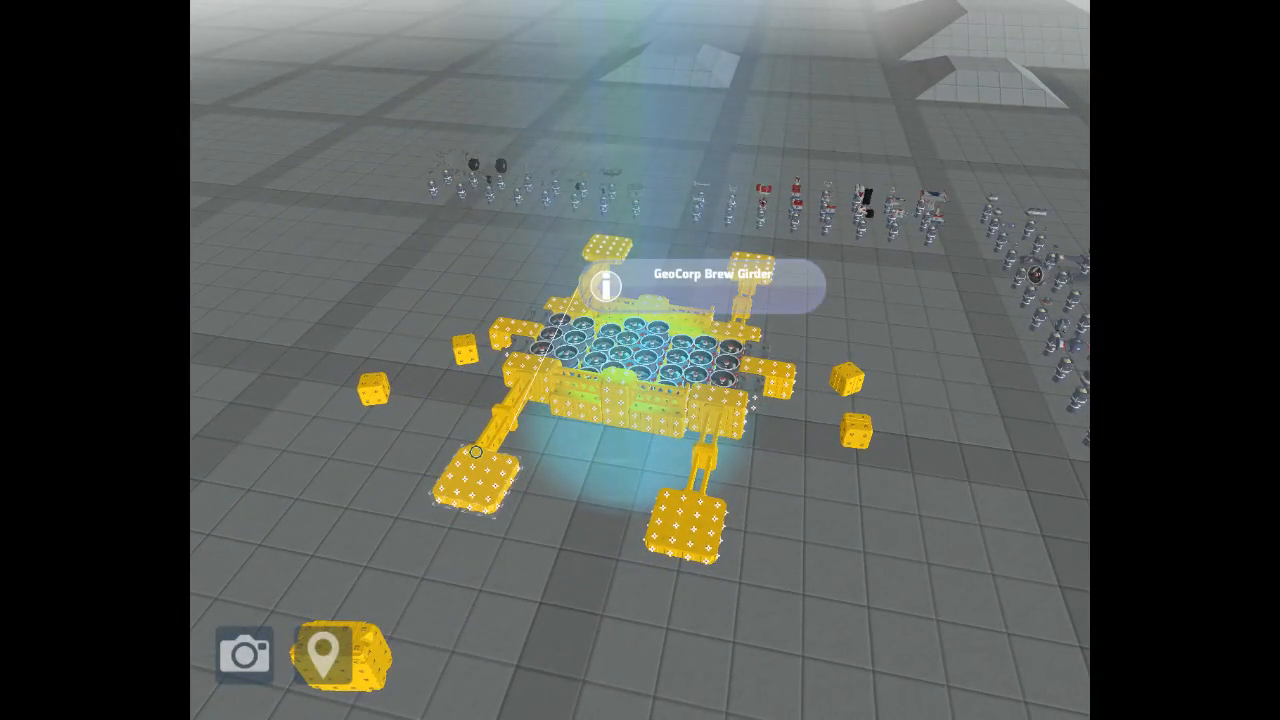
Step: Rotate the lower-left foot block until it lies flat
right_click(477, 453)
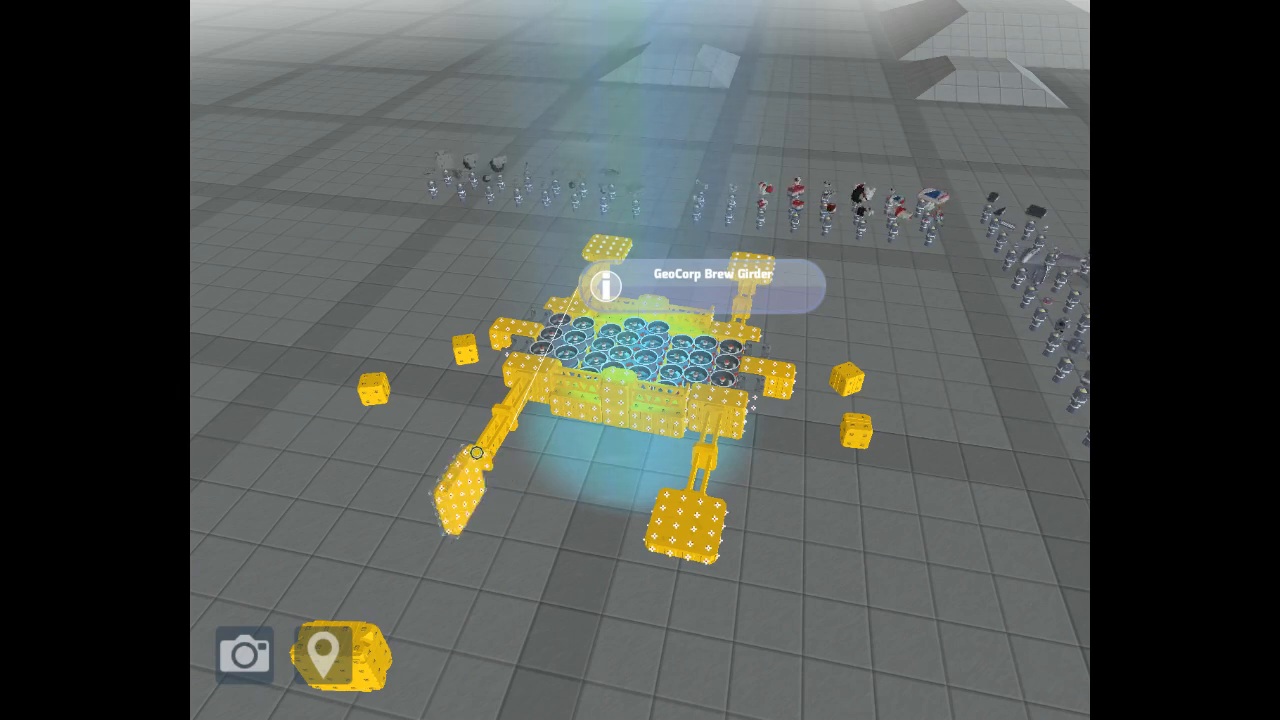
right_click(477, 453)
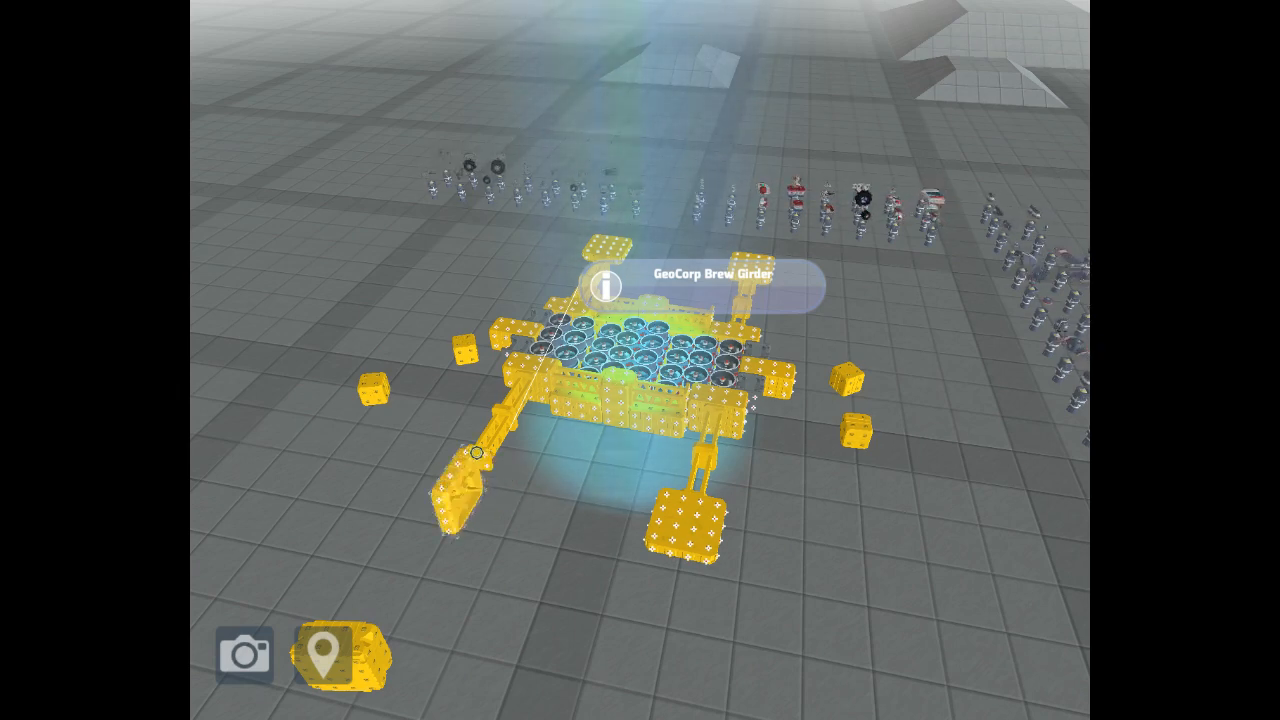
right_click(477, 453)
right_click(477, 453)
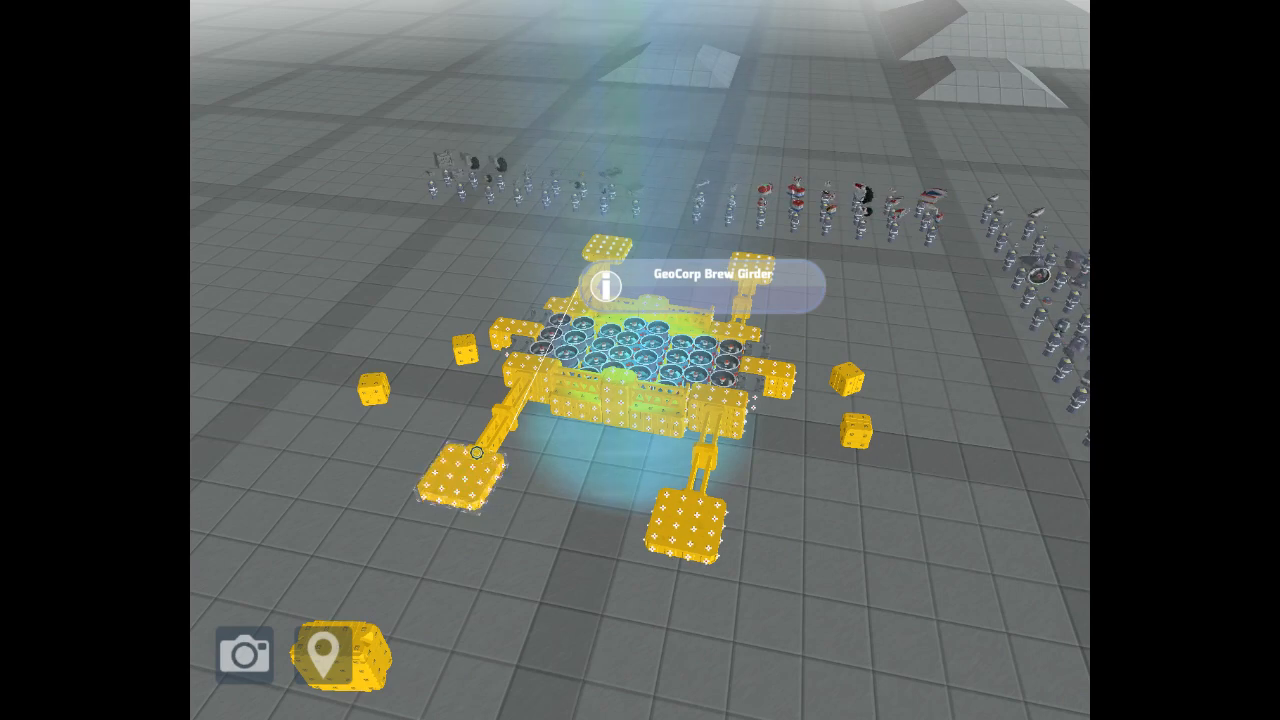
mouse_move(500, 423)
mouse_down()
mouse_move(692, 383)
mouse_move(586, 400)
mouse_up()
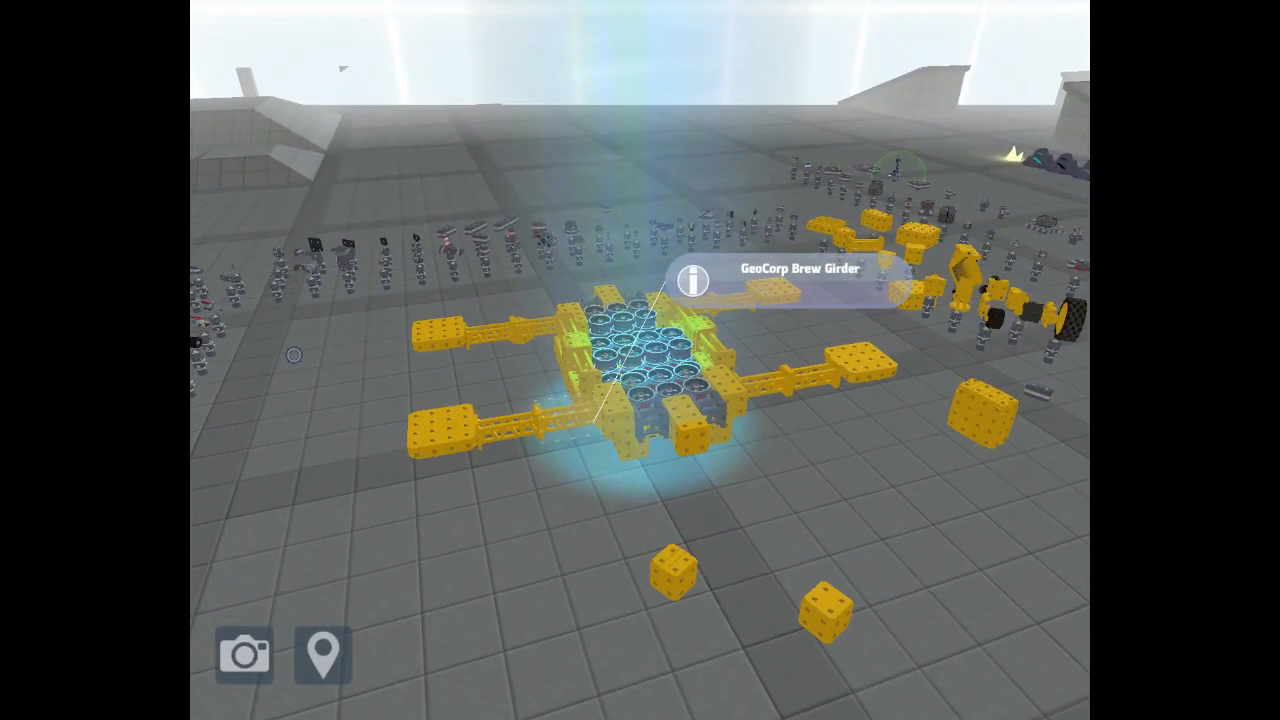
drag(586, 400, 288, 330)
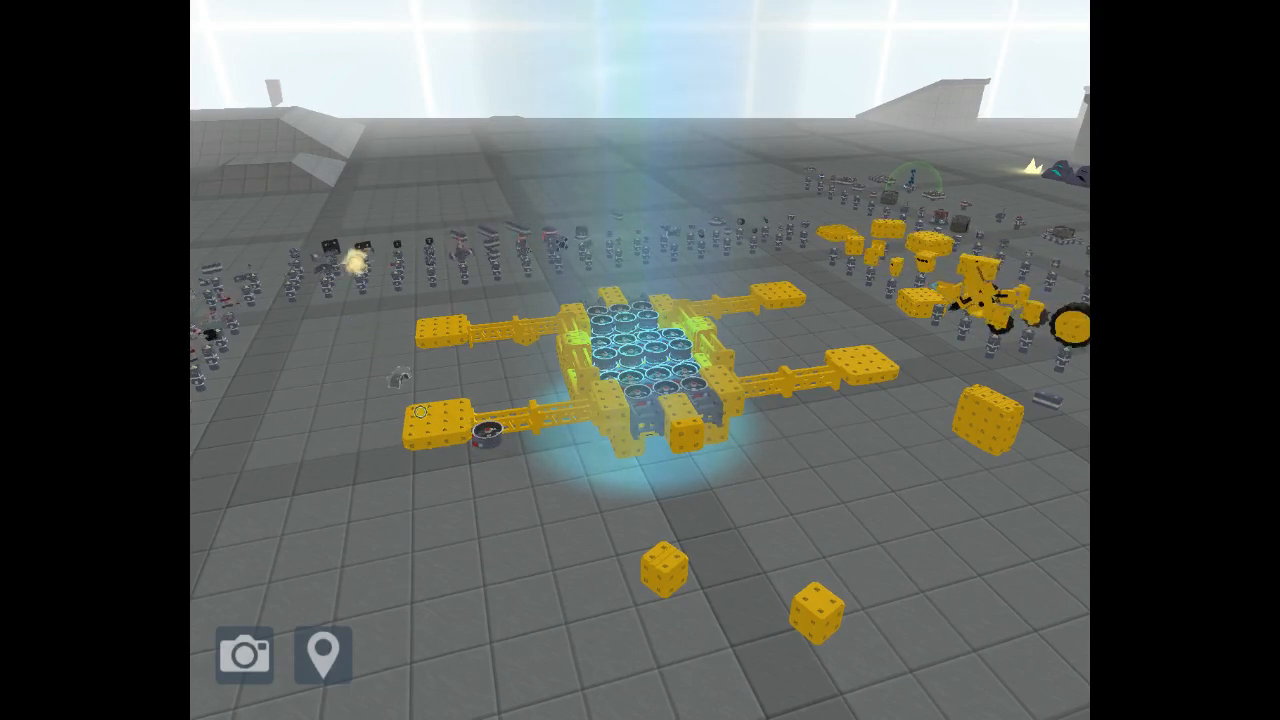
Step: Attach further turbines along the front-left arm's end block
click(458, 440)
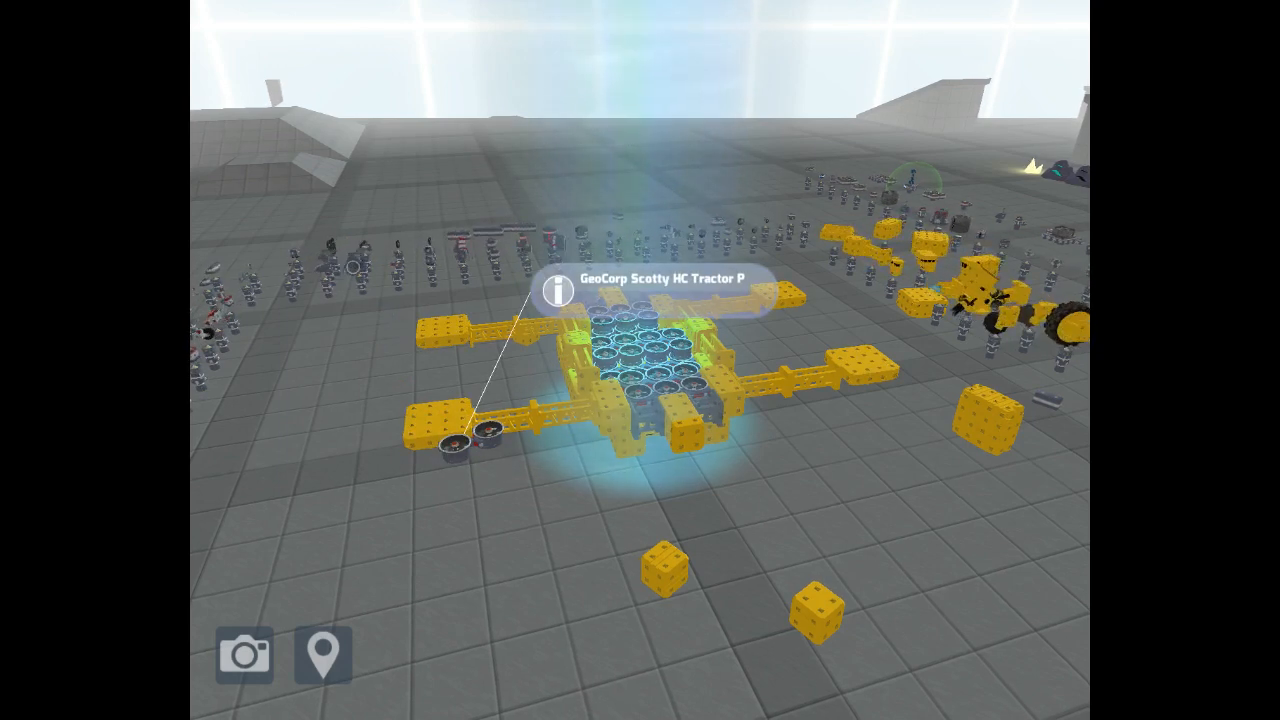
click(433, 356)
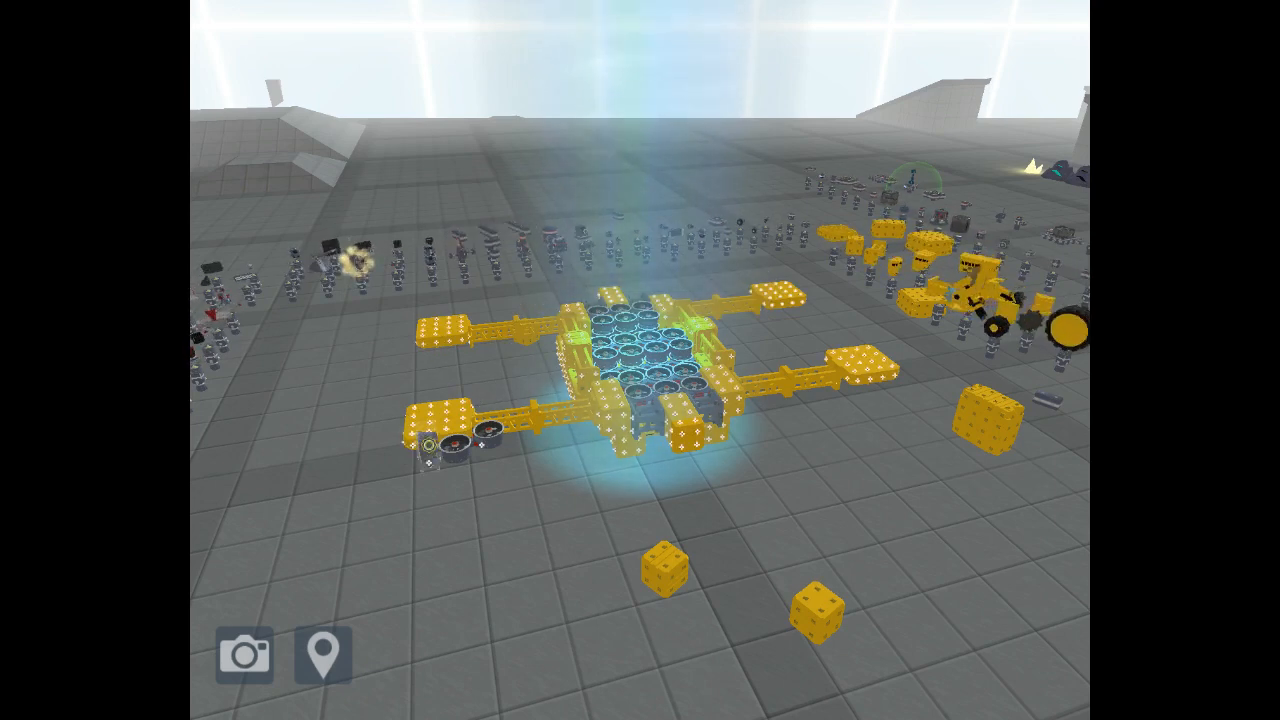
click(428, 445)
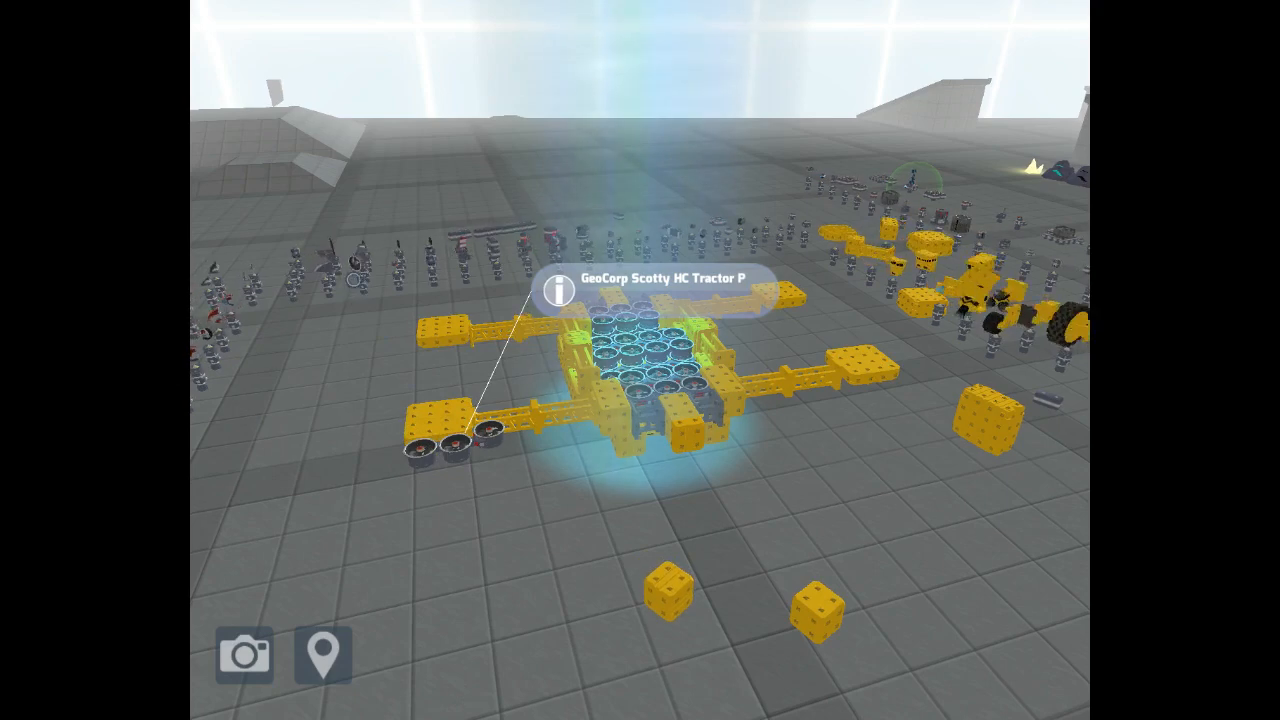
drag(640, 560, 700, 540)
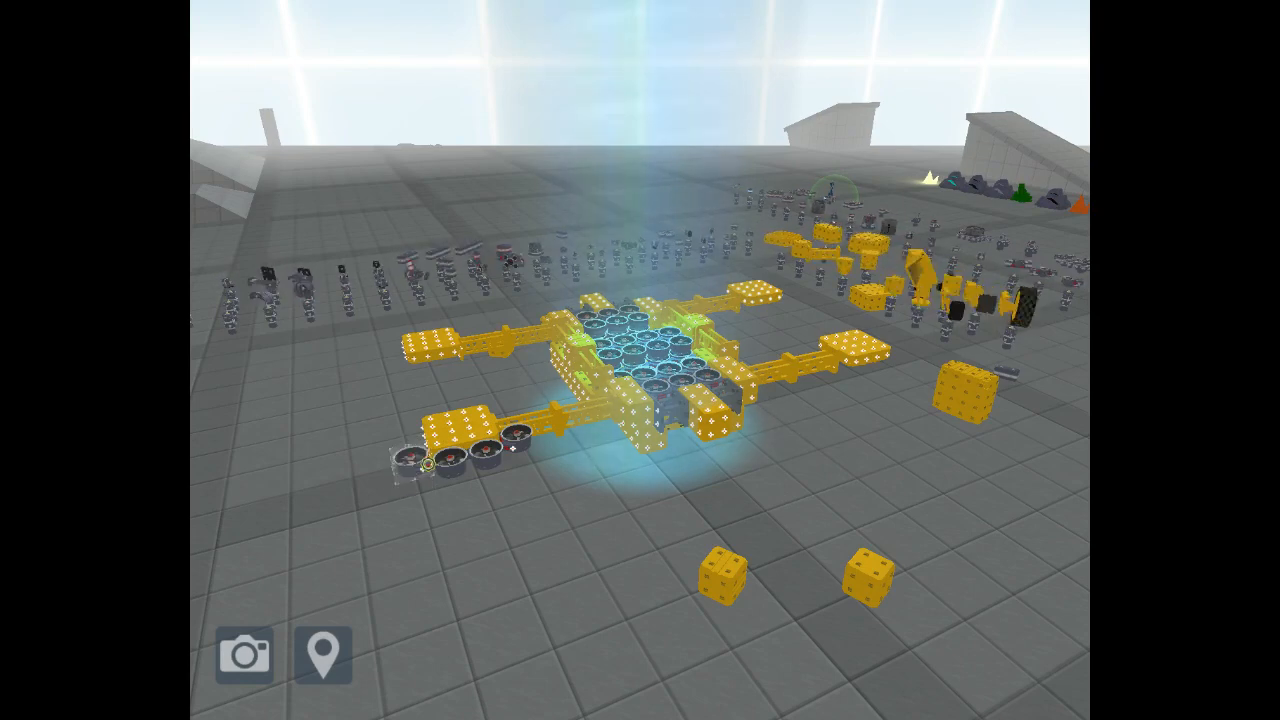
Step: Orbit around the build to inspect the turbine ring from the front and above
mouse_move(430, 465)
mouse_down()
mouse_move(586, 536)
mouse_move(552, 519)
mouse_up()
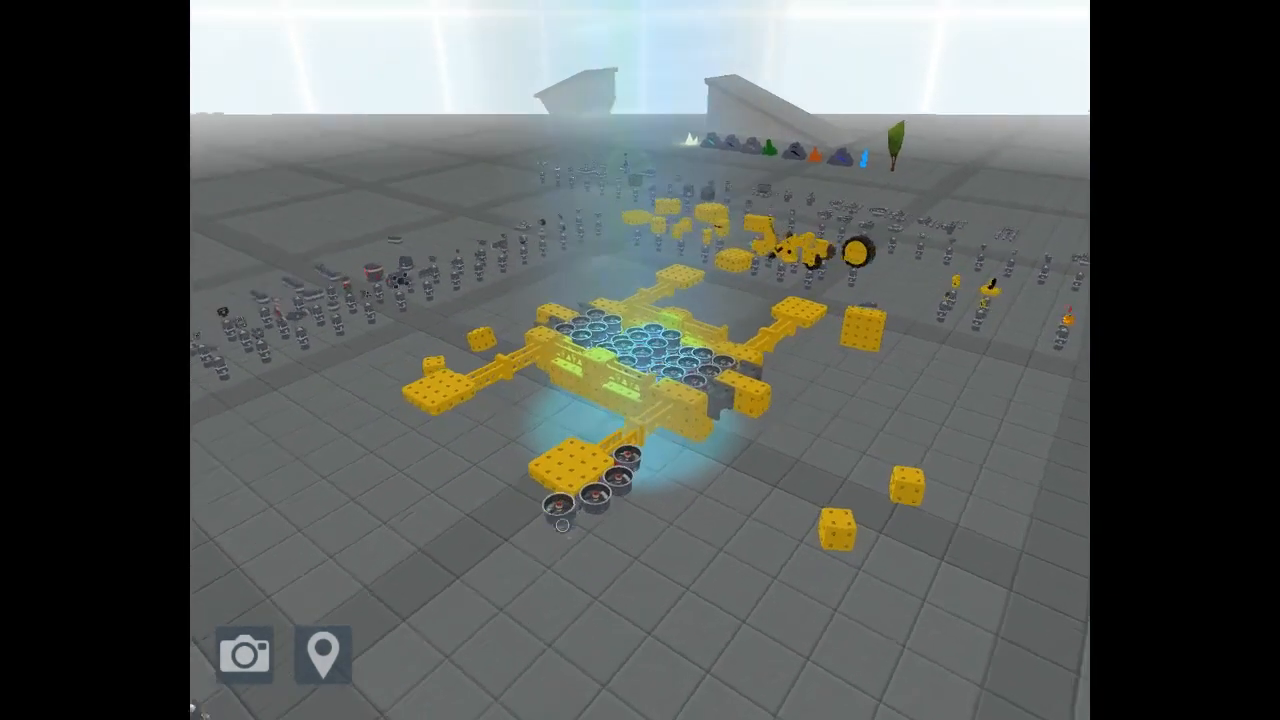
drag(552, 519, 335, 345)
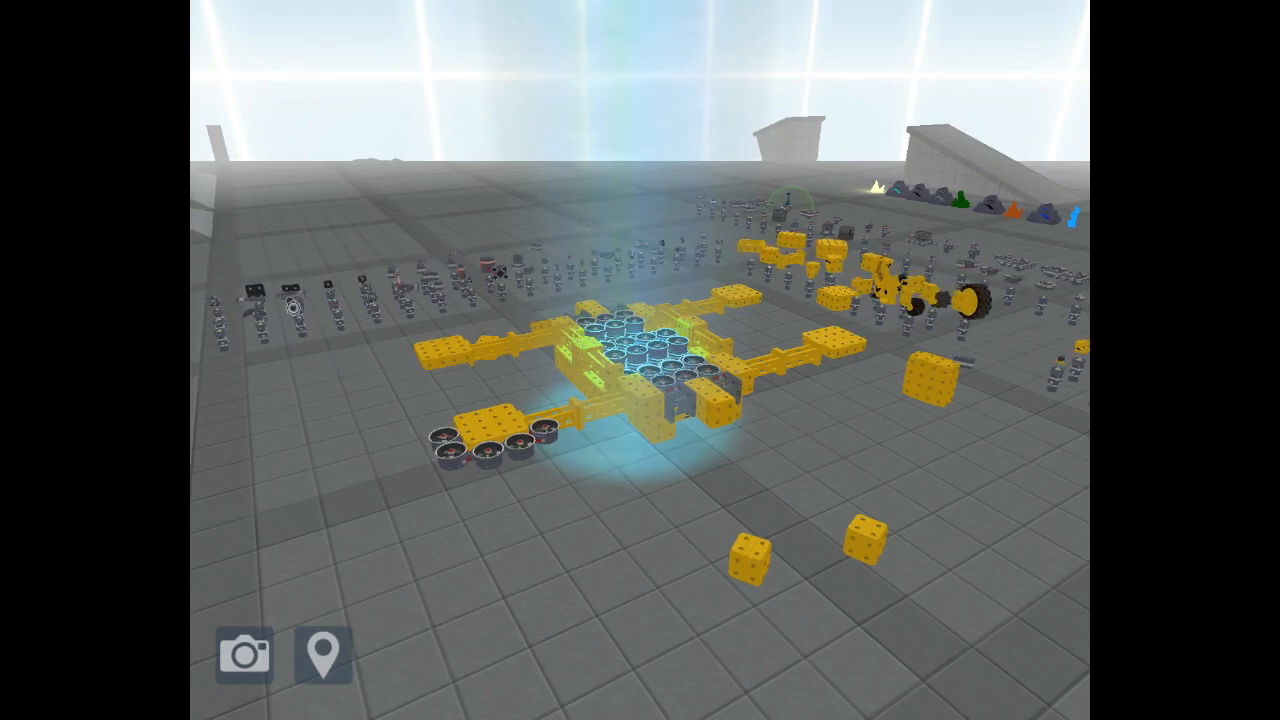
drag(640, 500, 694, 511)
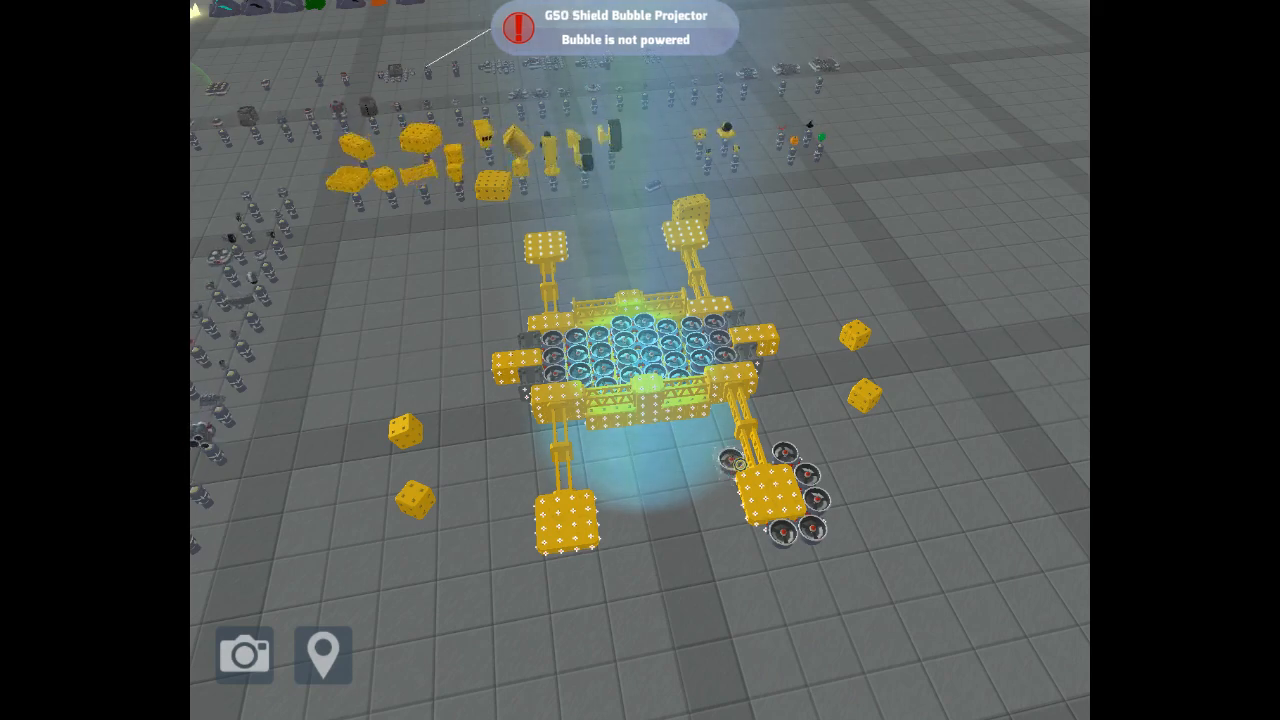
drag(640, 400, 400, 400)
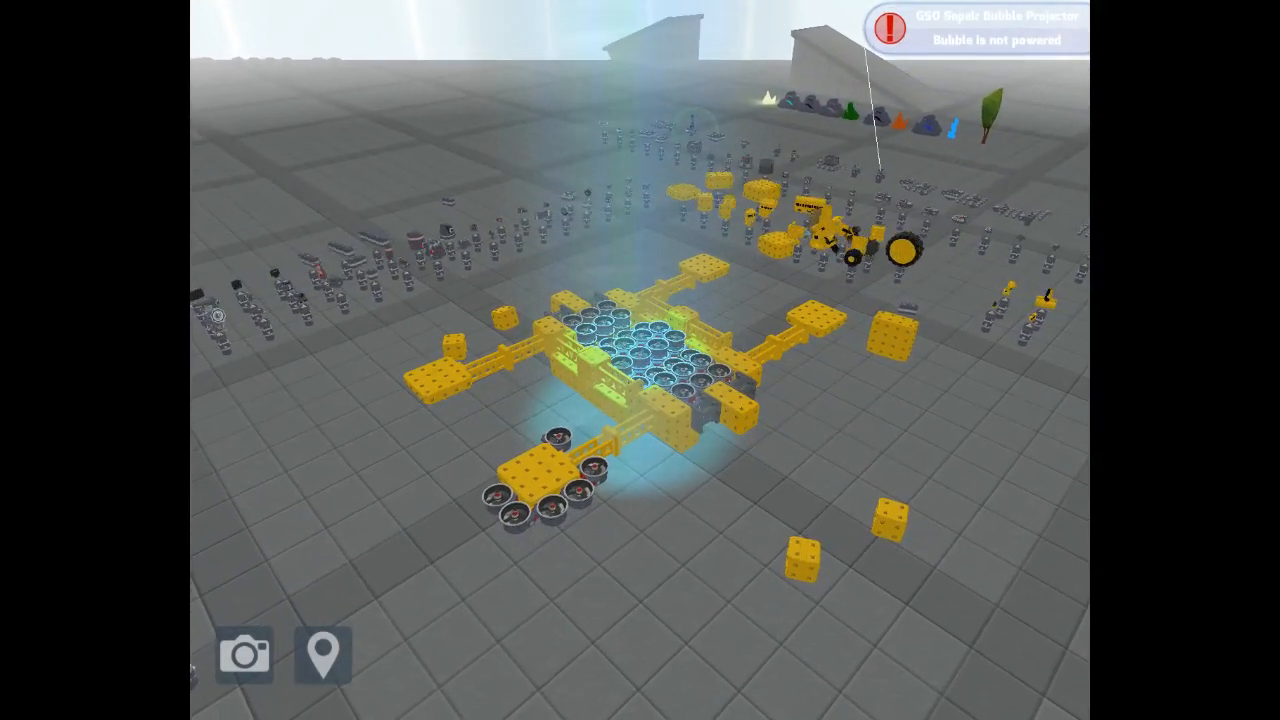
drag(800, 500, 500, 500)
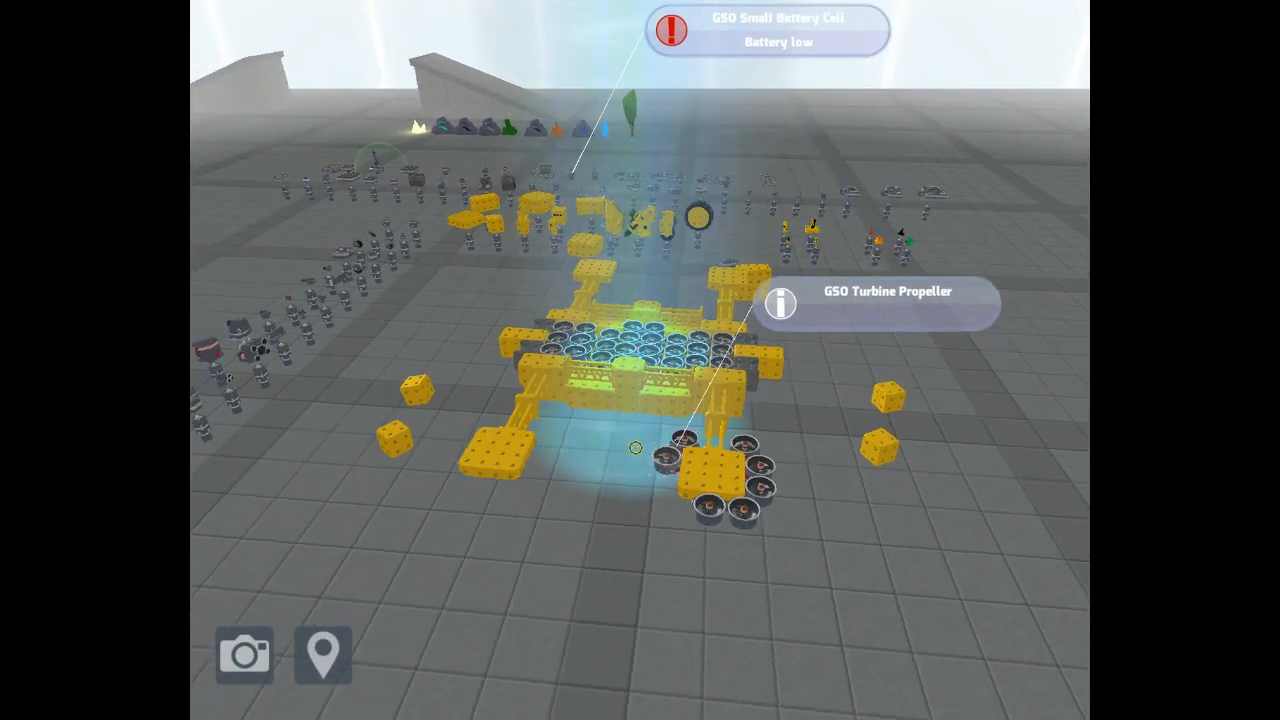
drag(800, 550, 600, 550)
mouse_move(700, 550)
mouse_down()
mouse_move(620, 560)
mouse_move(640, 500)
mouse_up()
drag(800, 550, 600, 550)
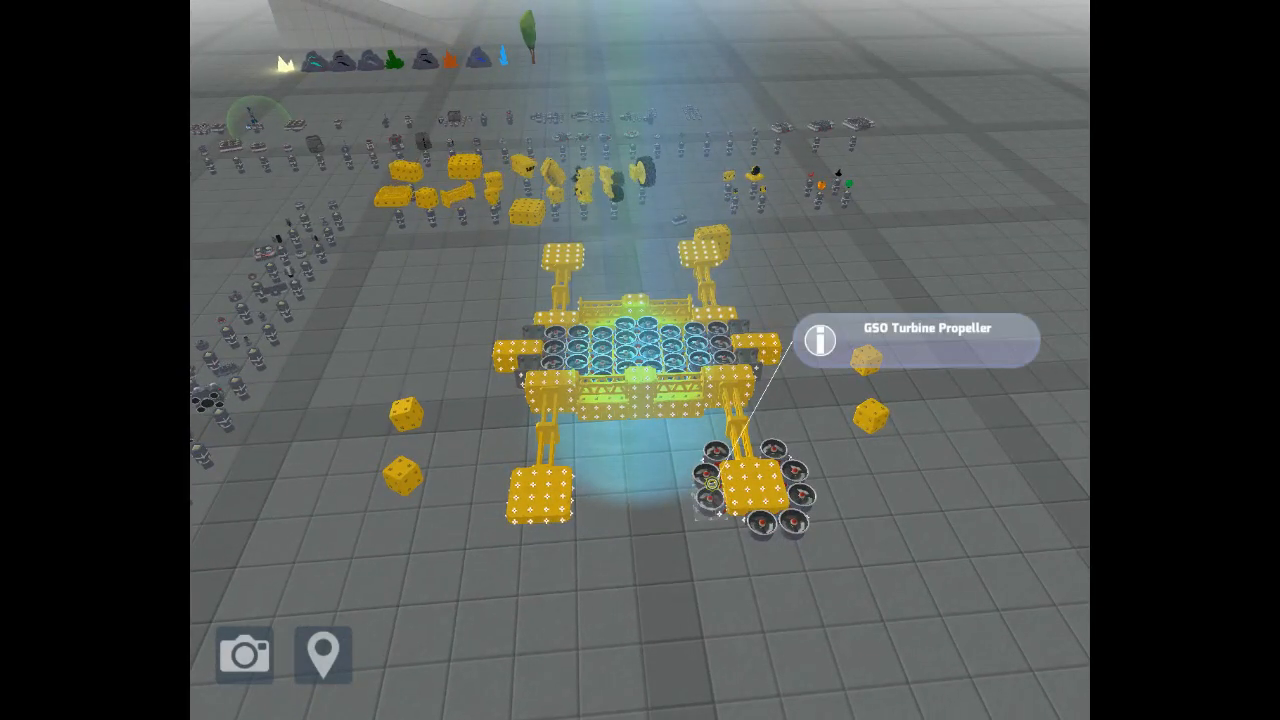
drag(800, 500, 500, 400)
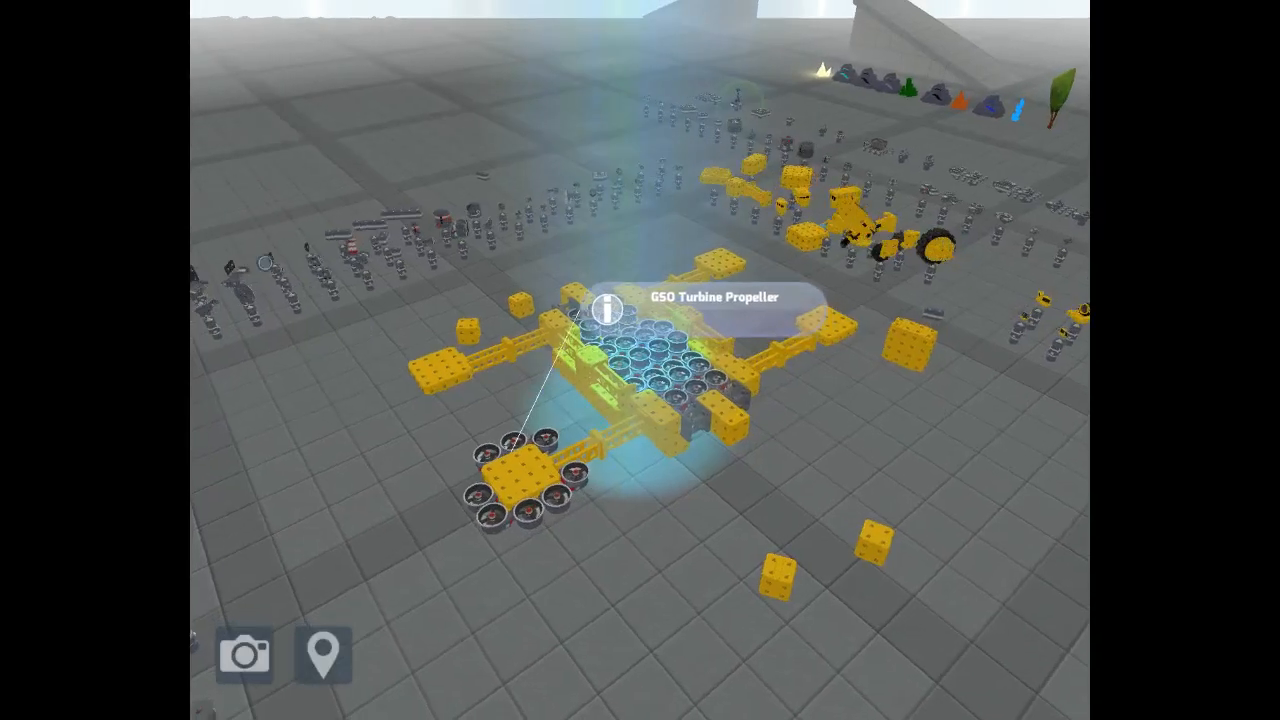
drag(800, 450, 550, 450)
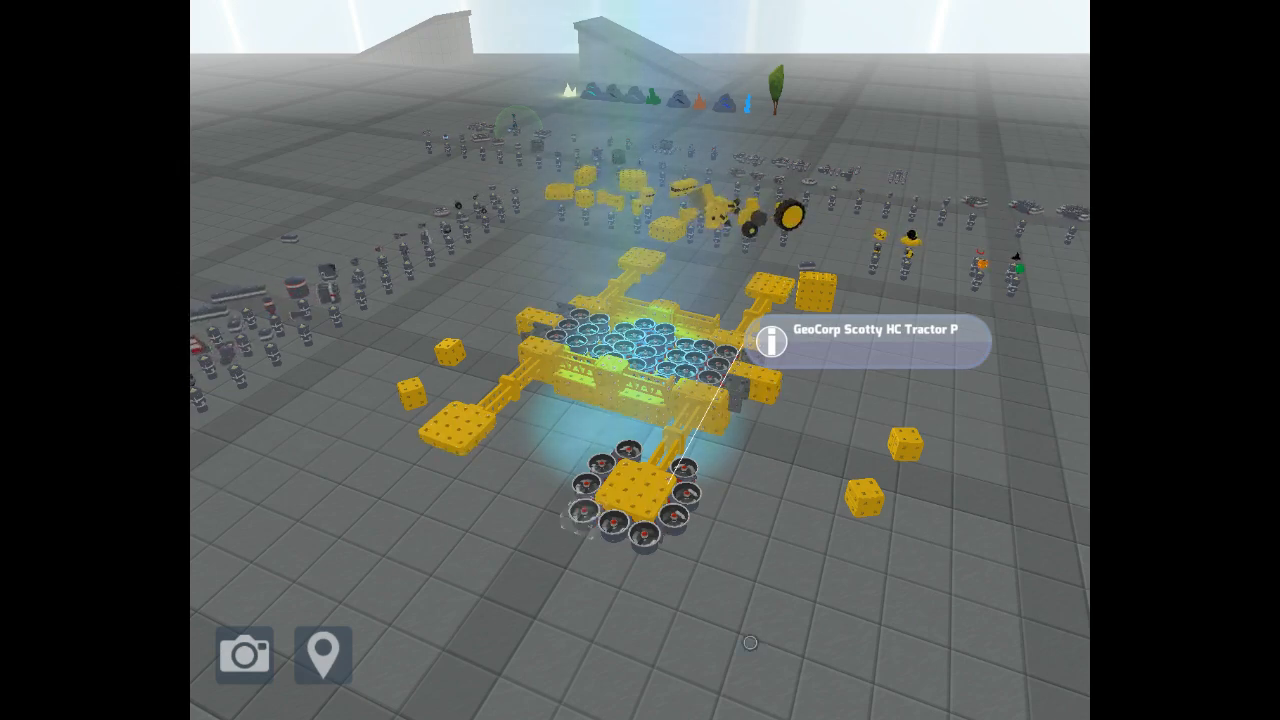
Step: Orbit up to look straight down on the airship, closing in slightly
drag(800, 450, 500, 300)
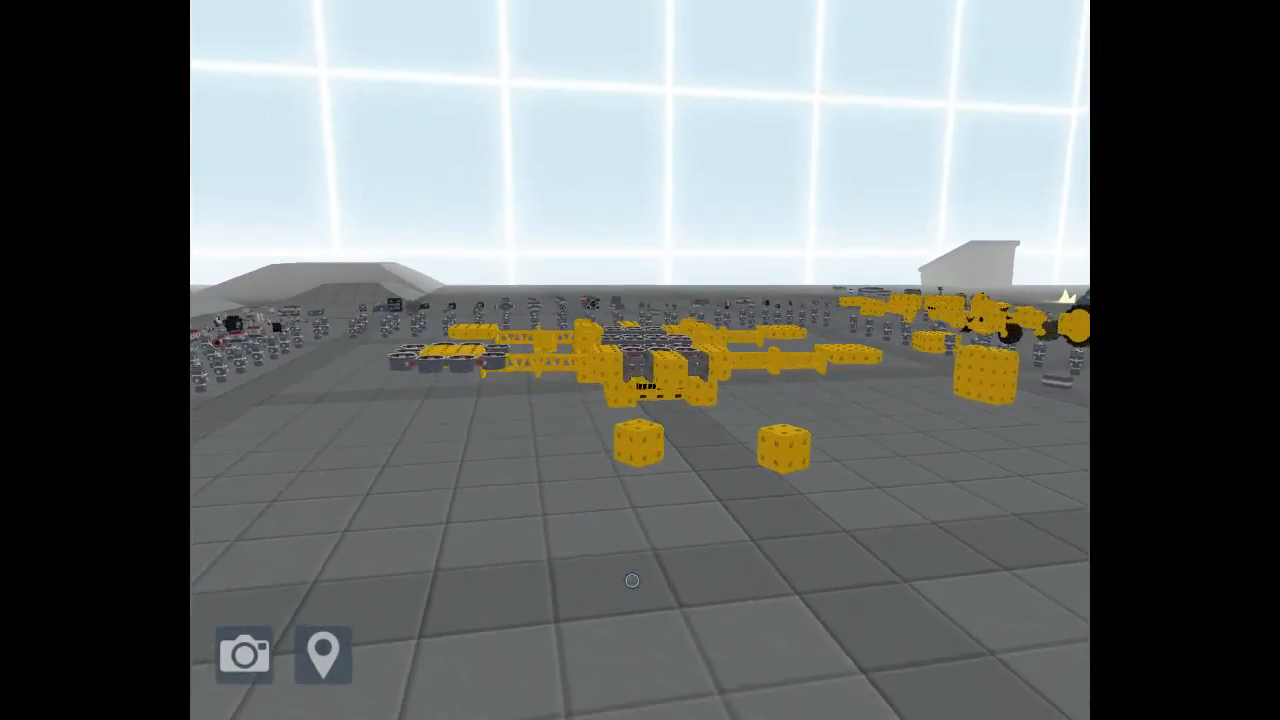
drag(700, 450, 500, 420)
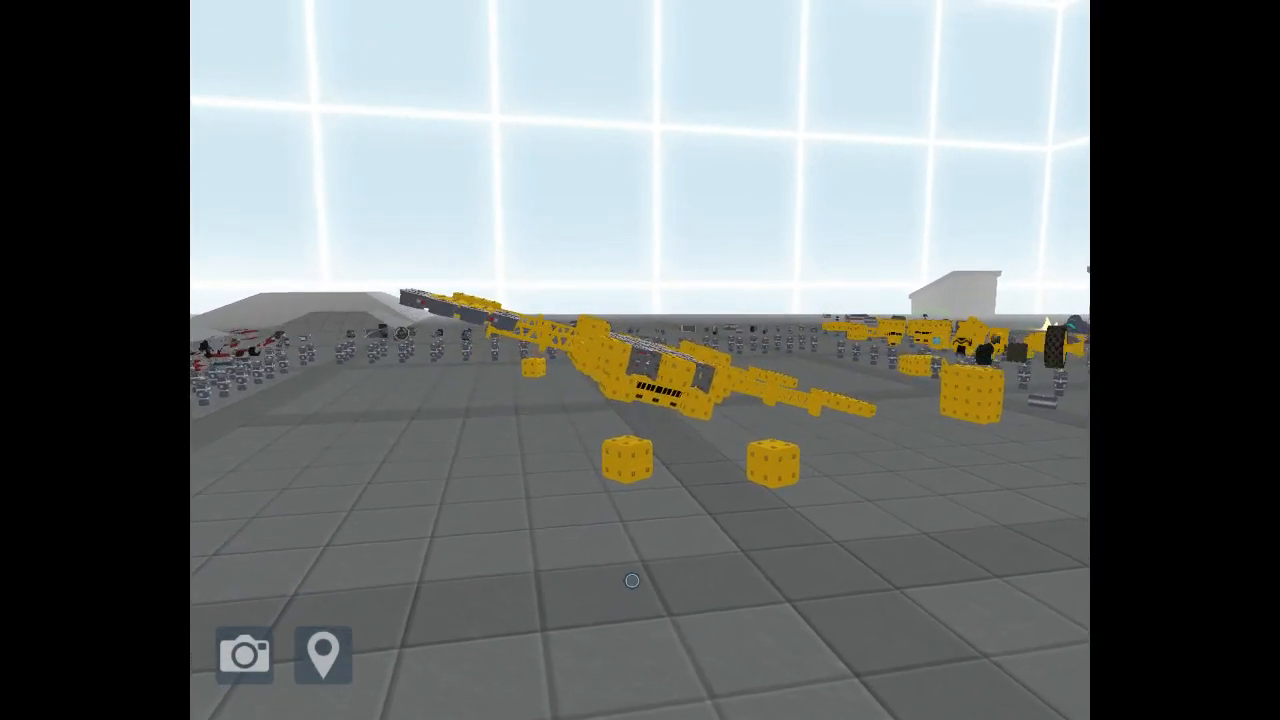
drag(700, 450, 500, 350)
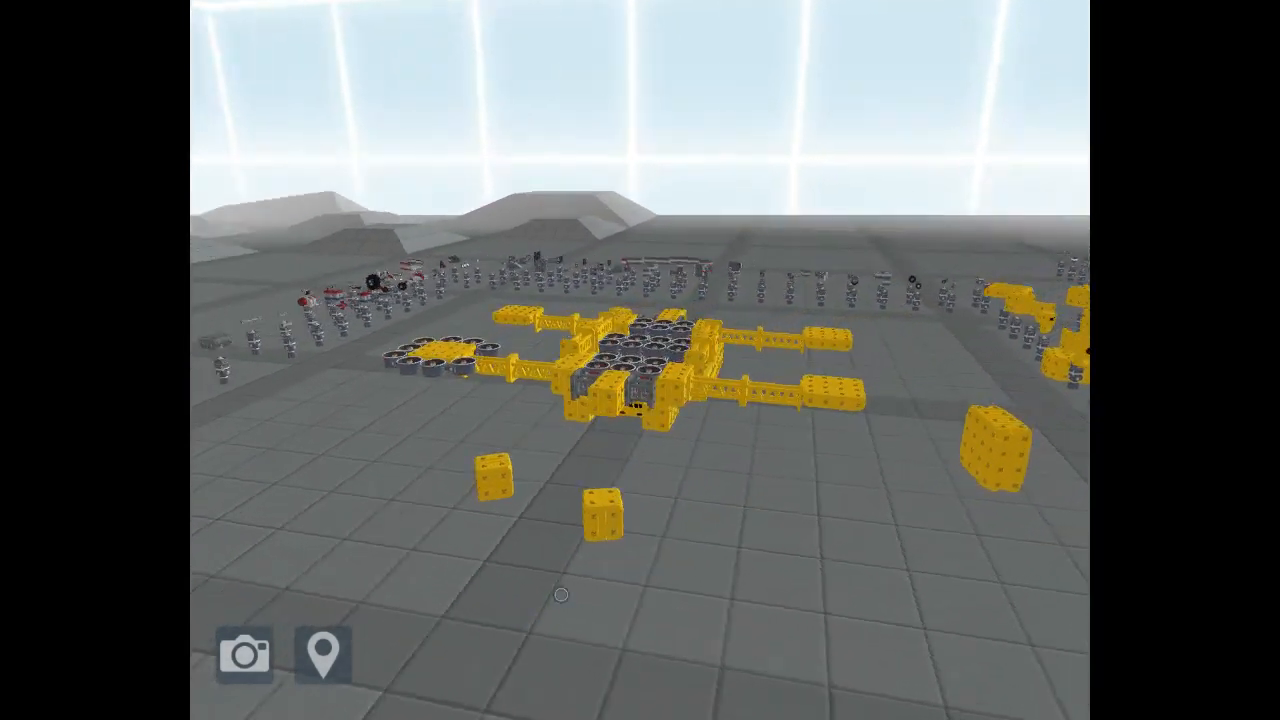
drag(571, 556, 450, 420)
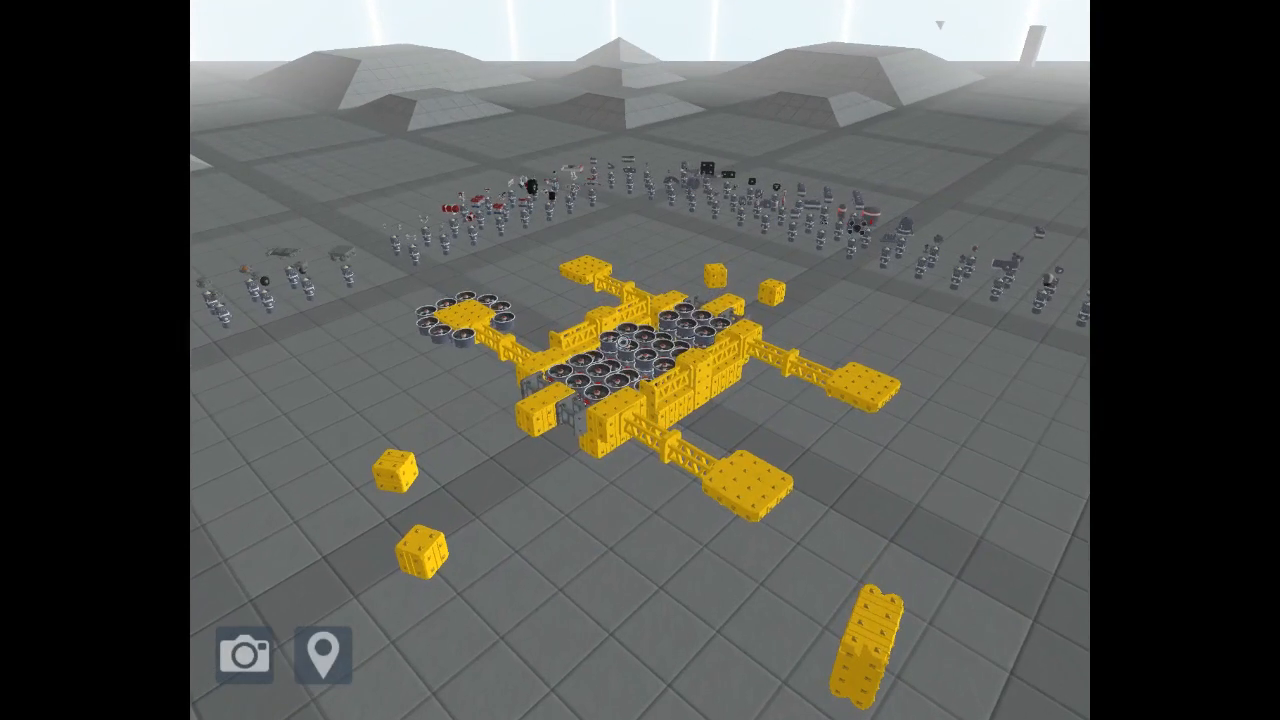
drag(640, 450, 600, 350)
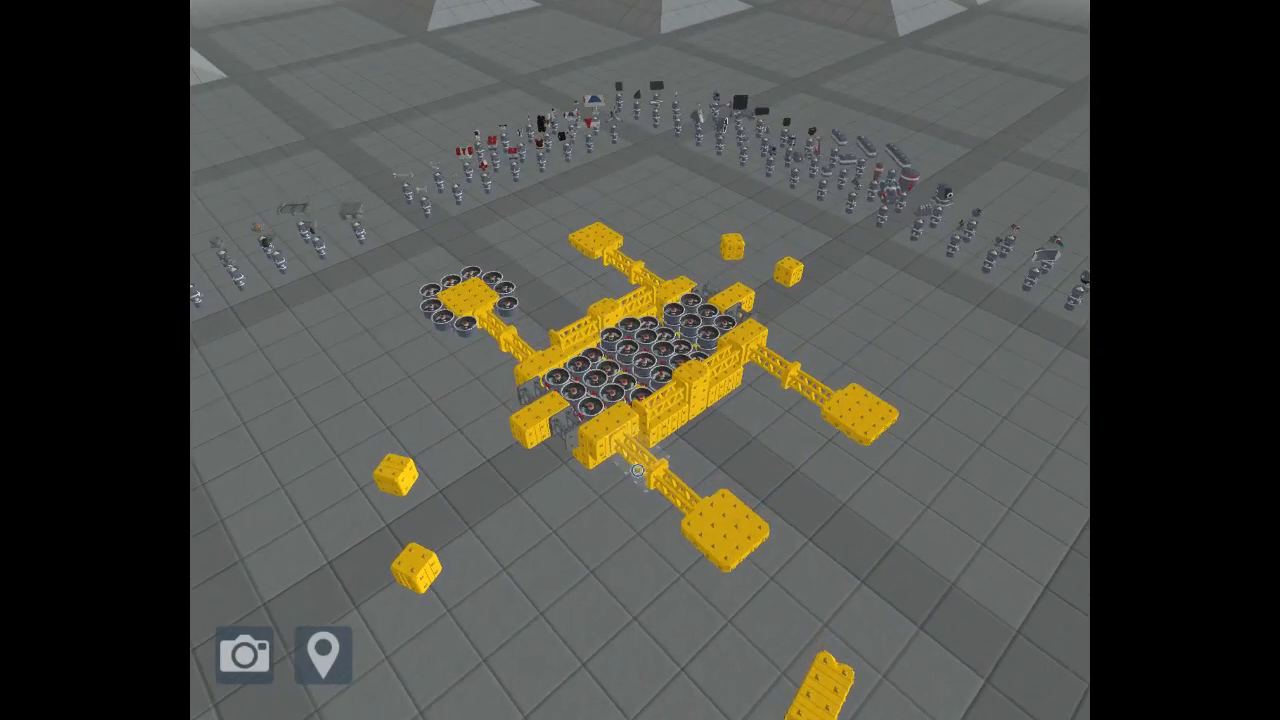
mouse_move(638, 470)
mouse_down()
mouse_move(597, 332)
mouse_move(627, 484)
mouse_up()
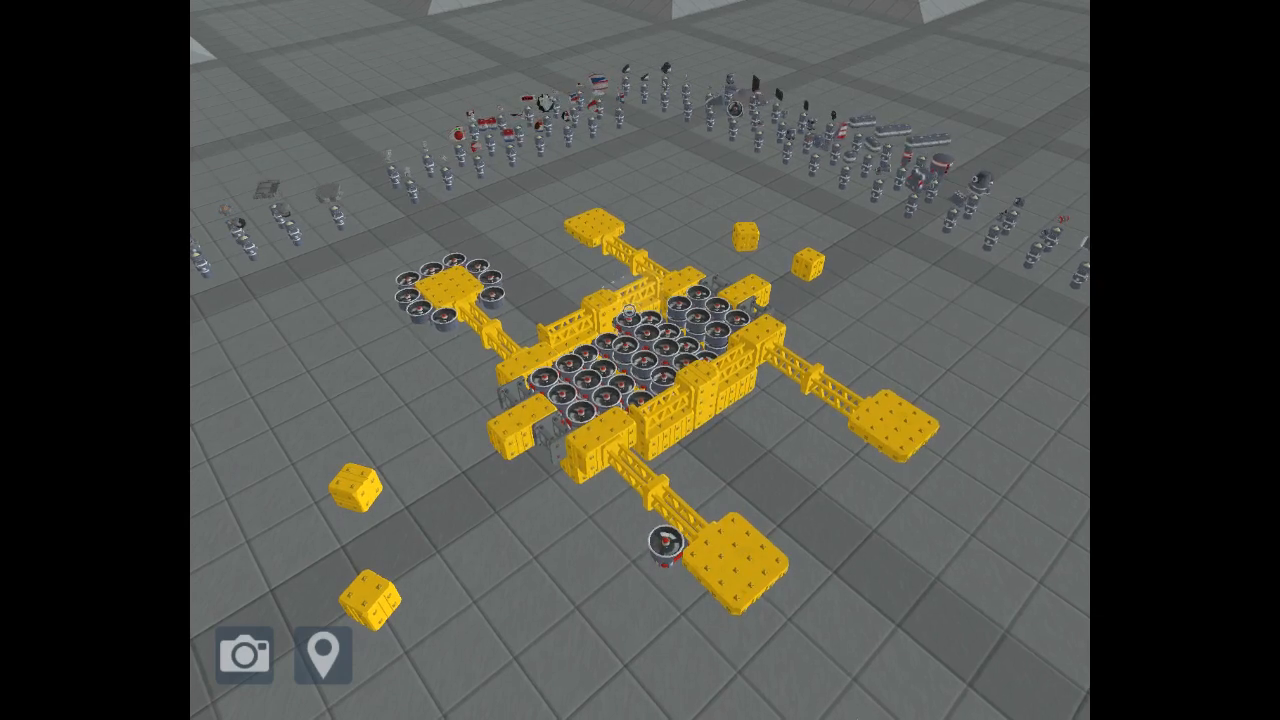
Step: Attach three turbines beneath the front arm's end block
drag(751, 519, 676, 565)
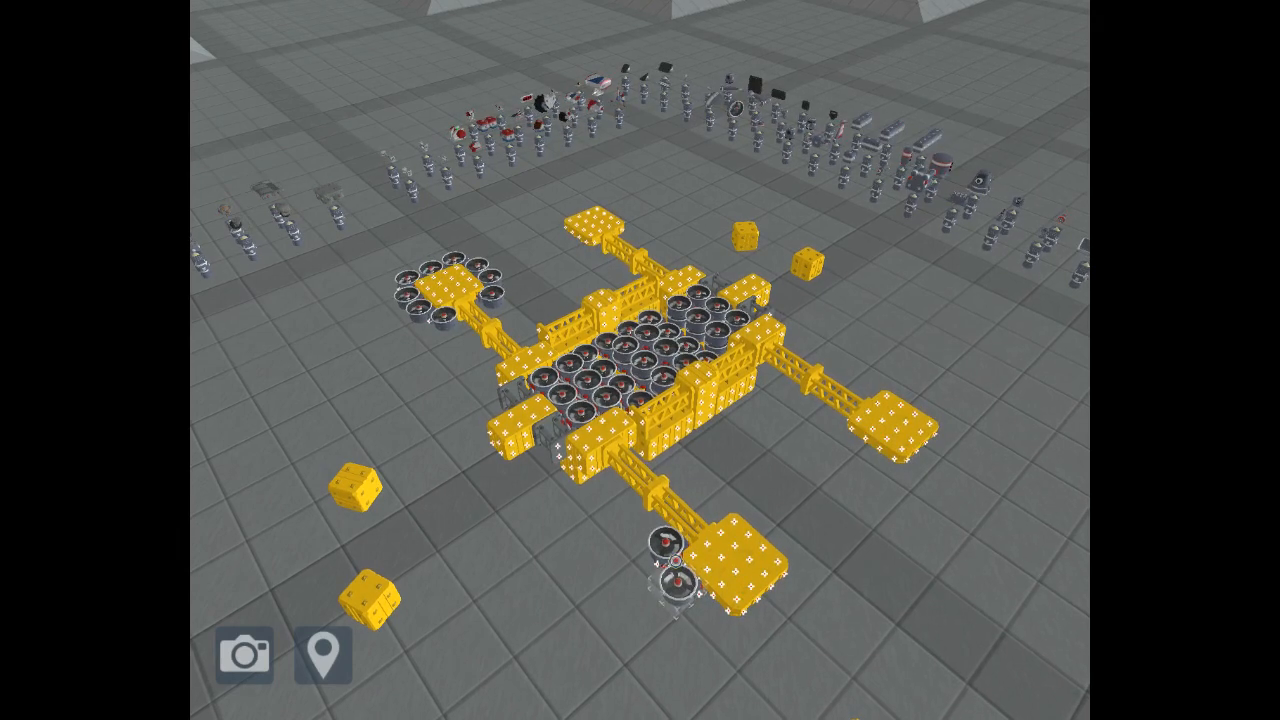
click(676, 565)
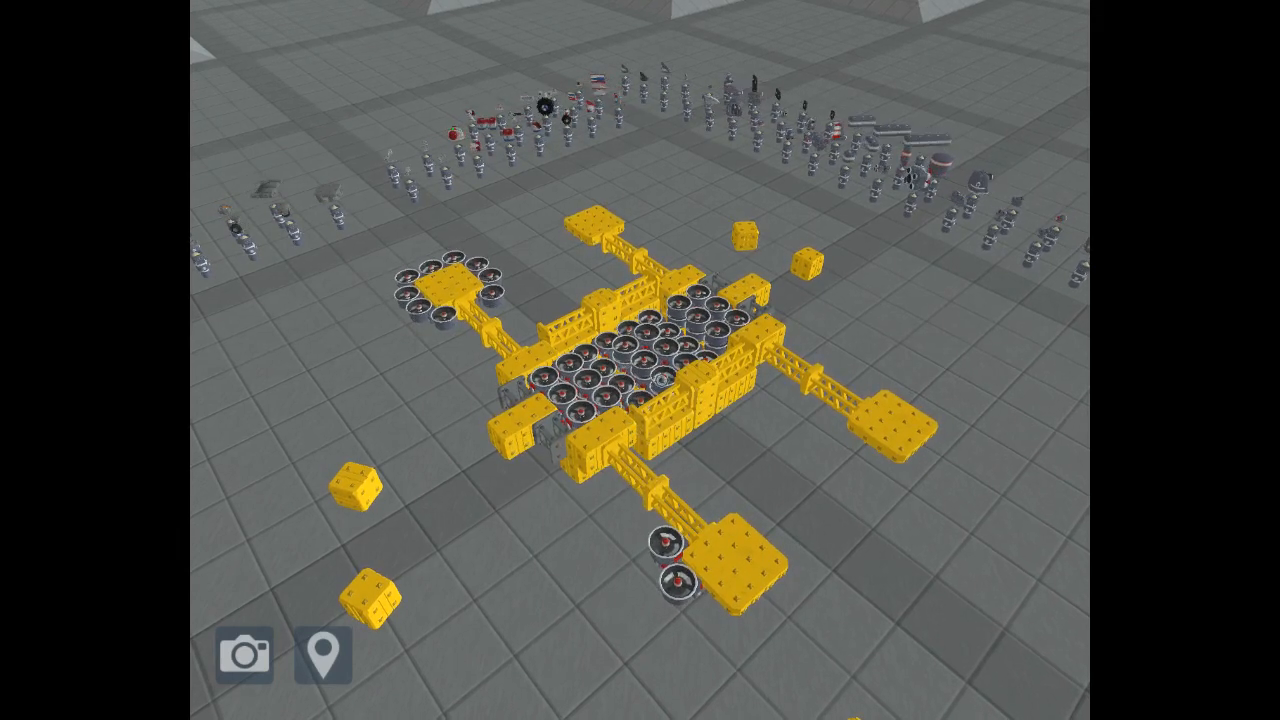
drag(690, 590, 706, 604)
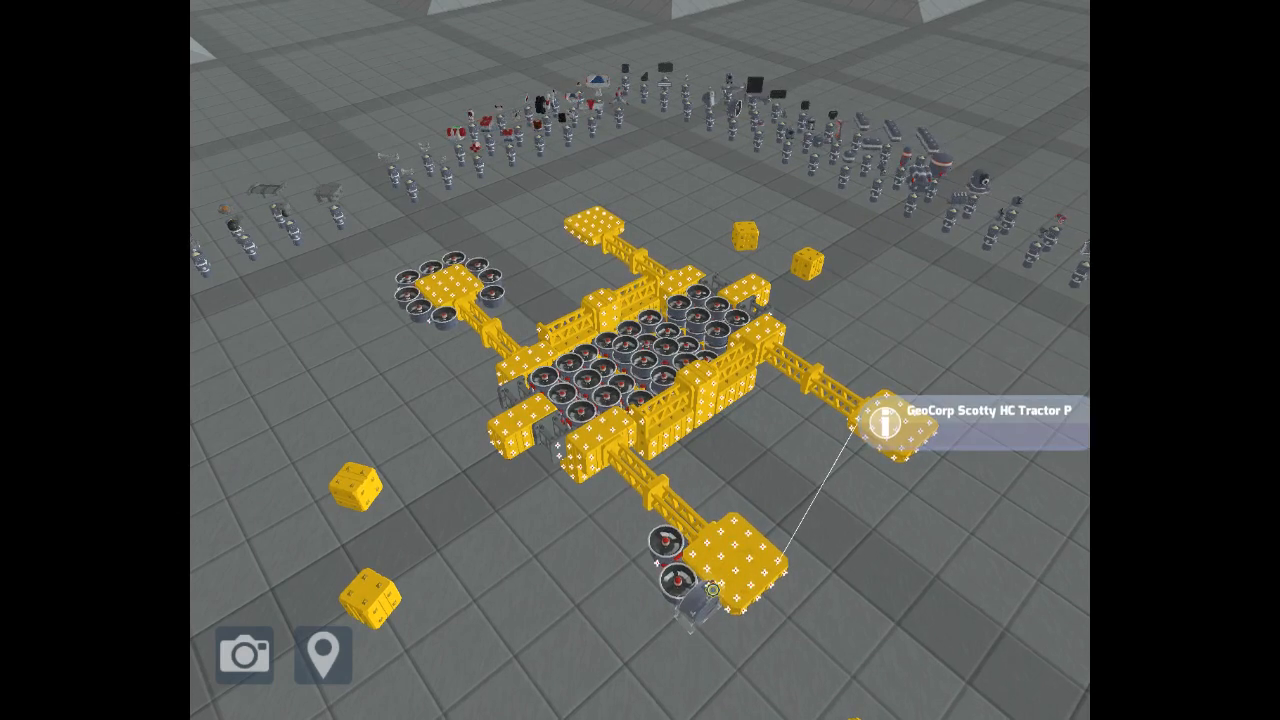
click(712, 592)
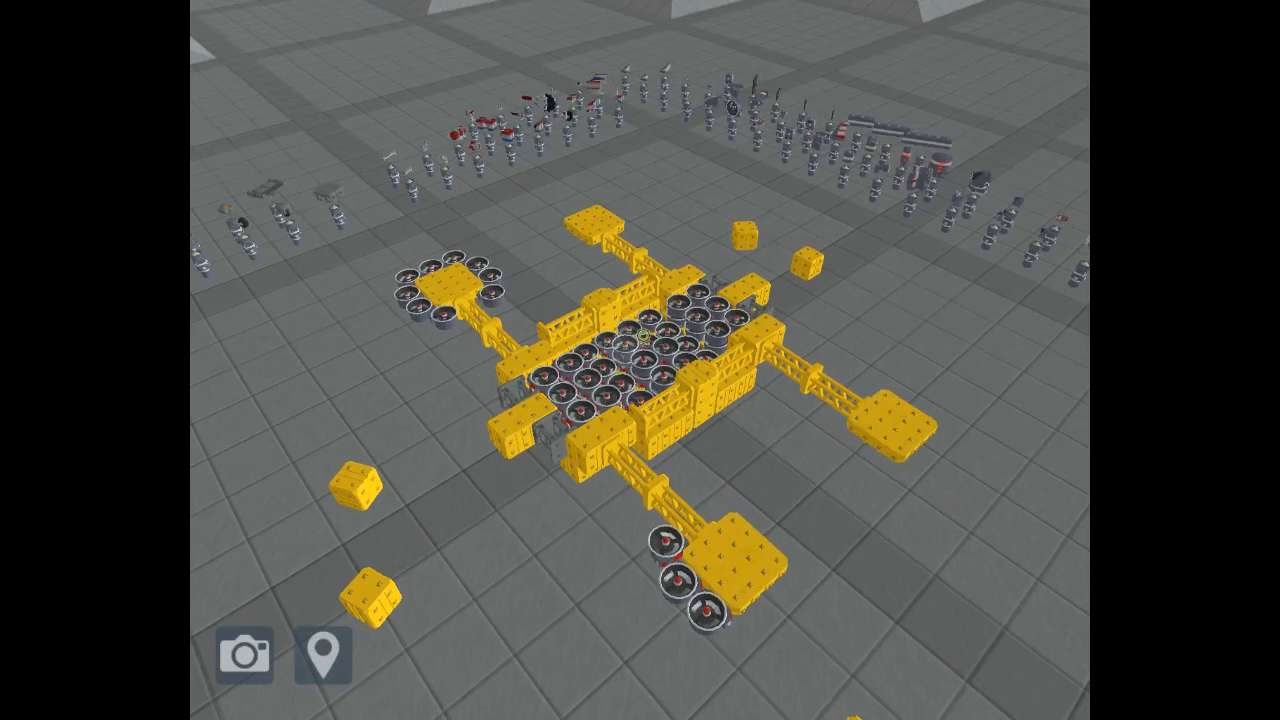
drag(745, 490, 724, 620)
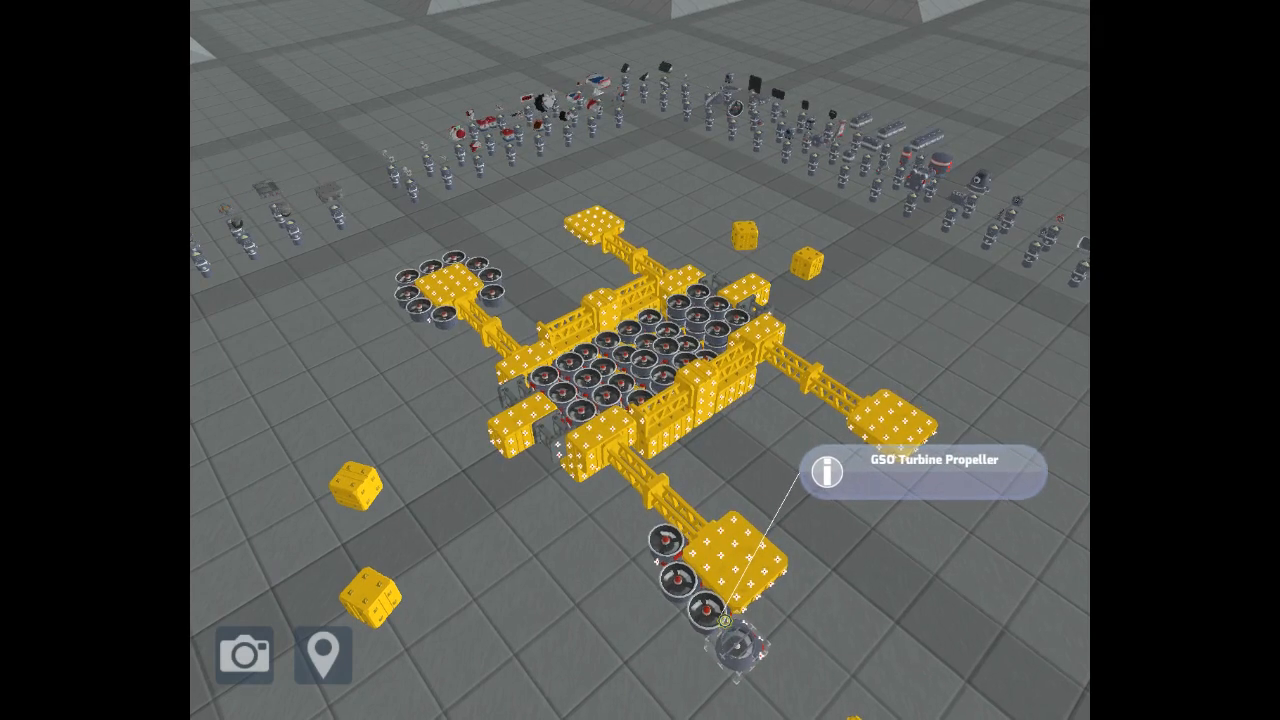
drag(724, 620, 738, 630)
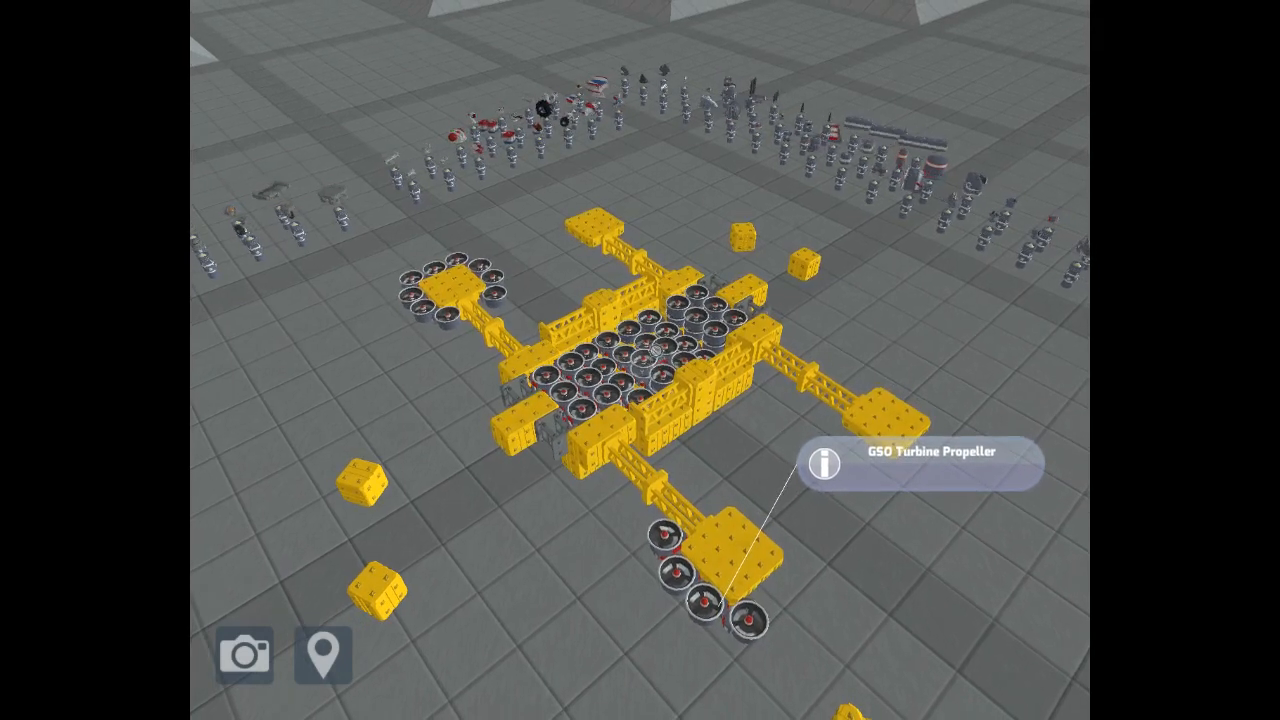
Step: Place more turbines beside the front end block to complete its ring
drag(748, 612, 752, 585)
click(752, 585)
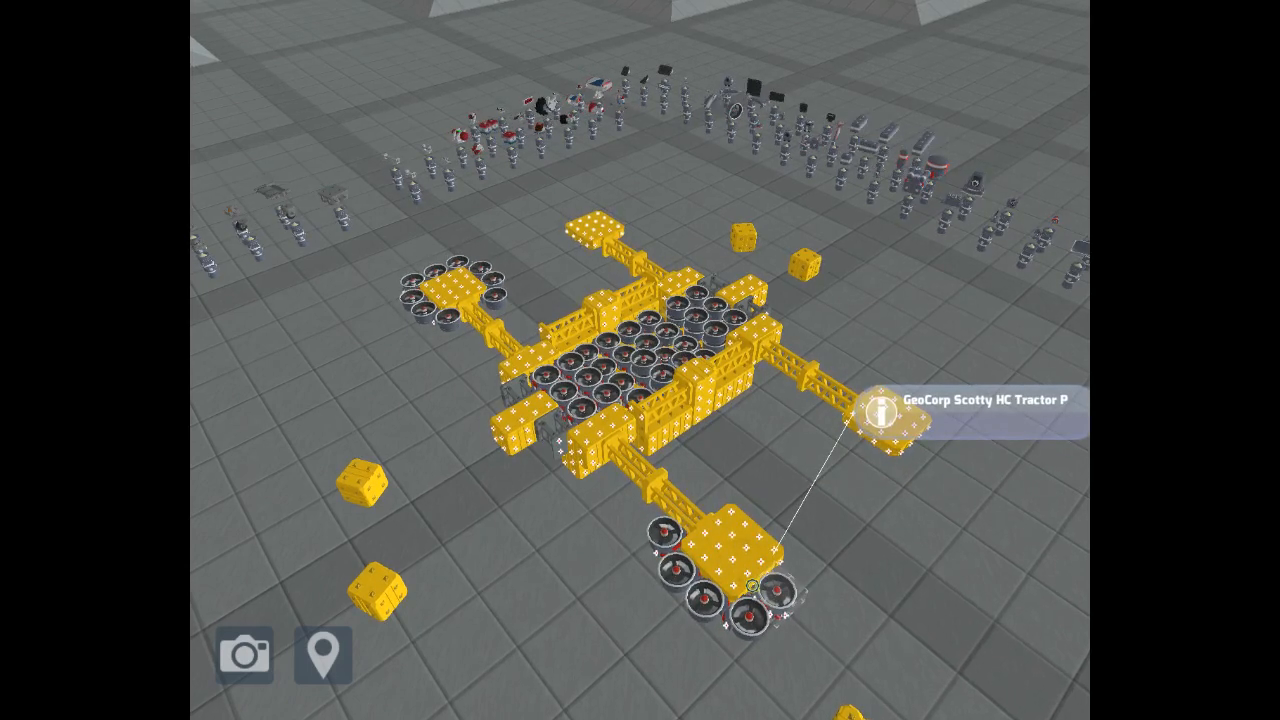
click(752, 585)
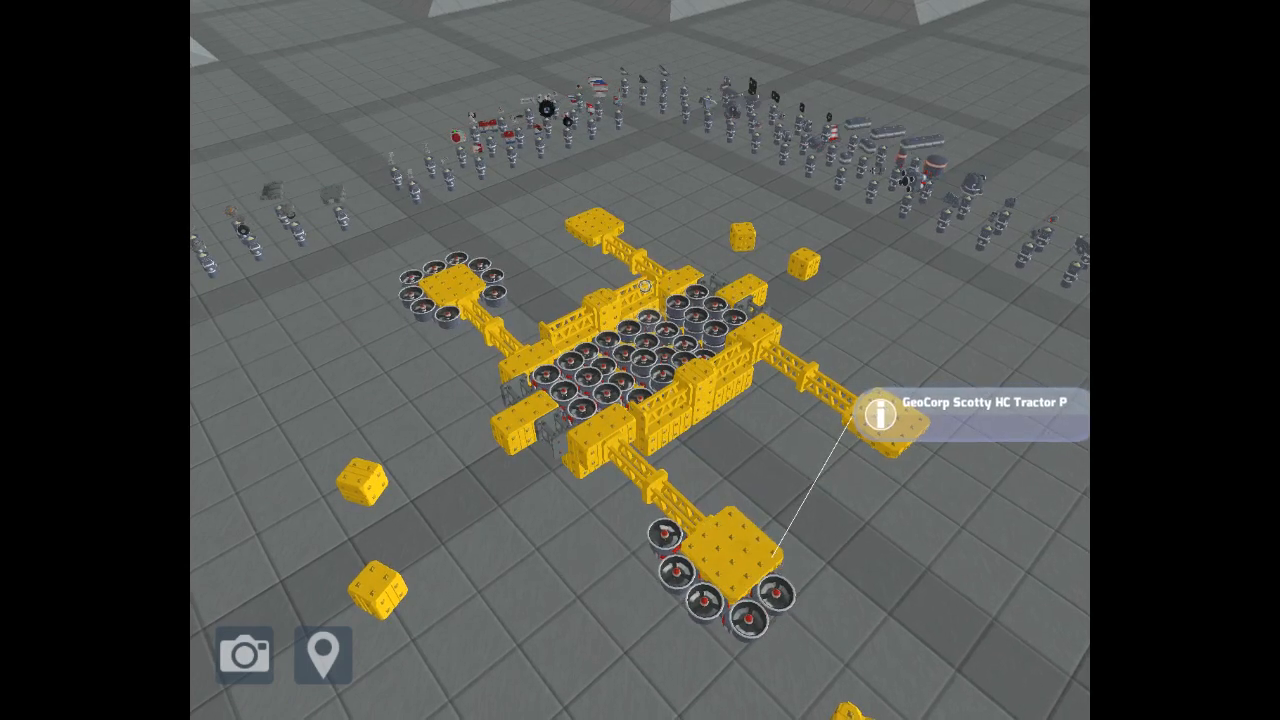
click(787, 572)
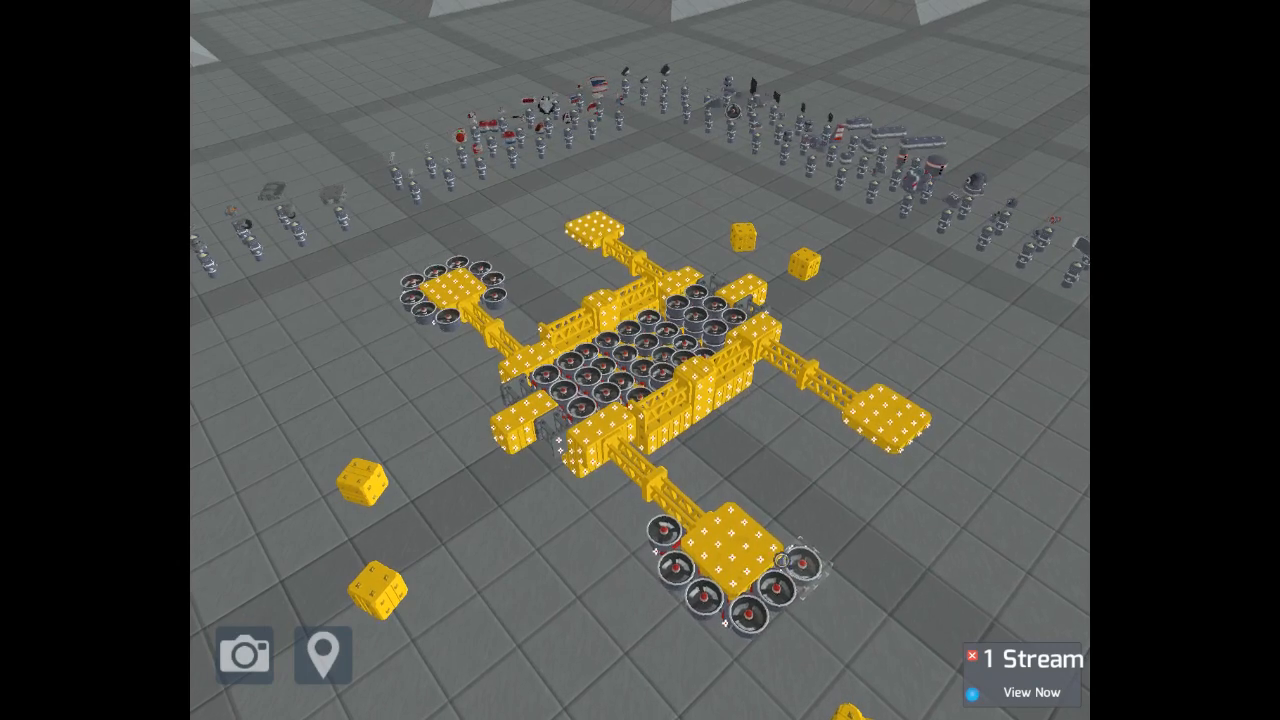
click(666, 374)
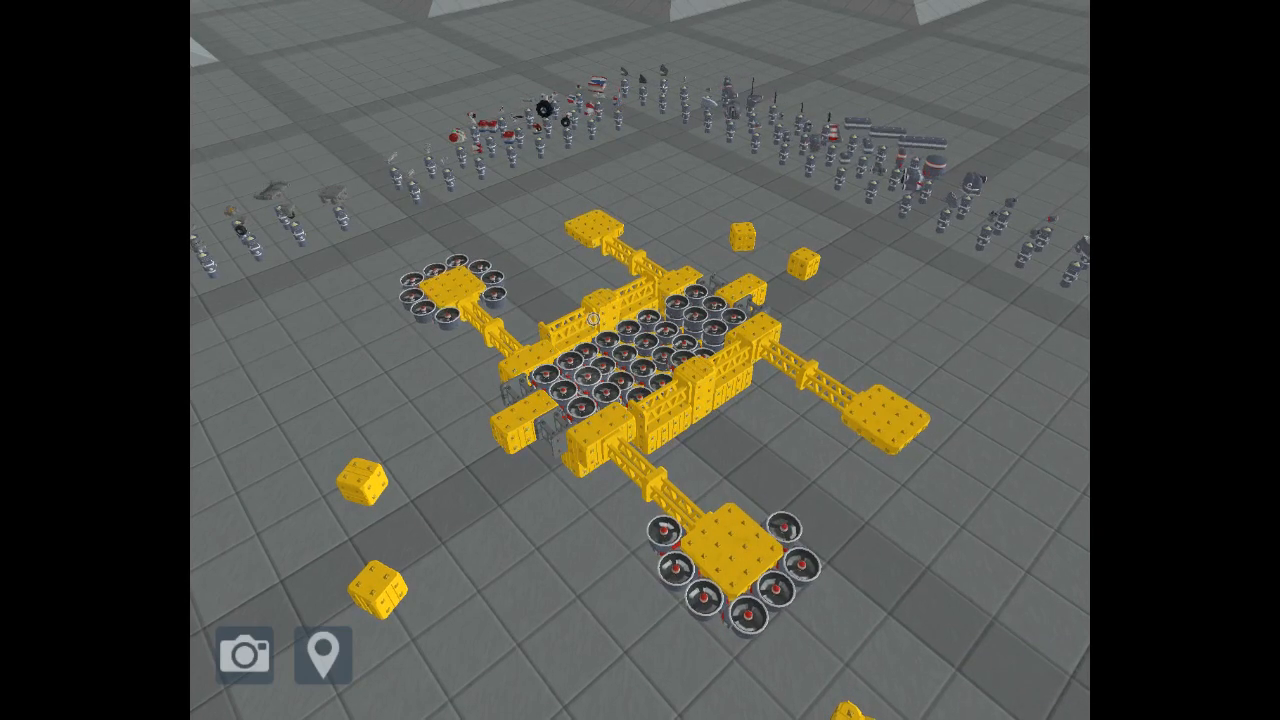
click(673, 357)
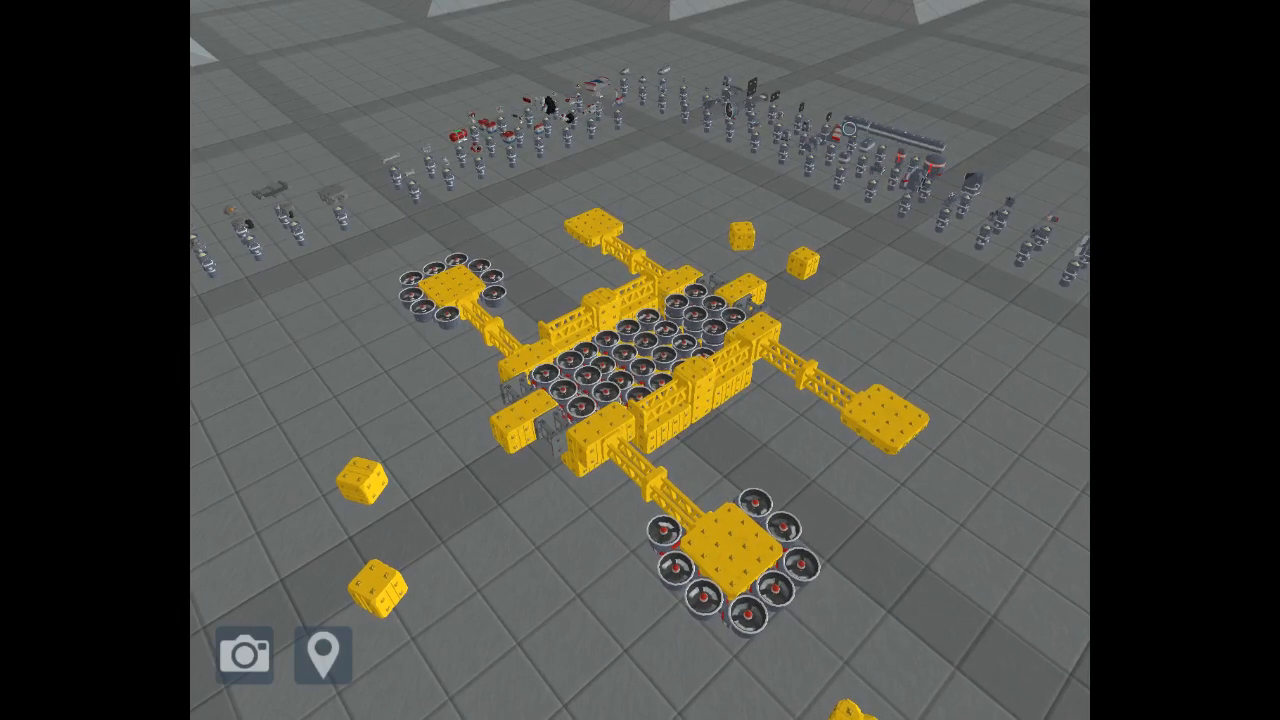
Step: Orbit down to a low side view of the airship
drag(900, 400, 500, 400)
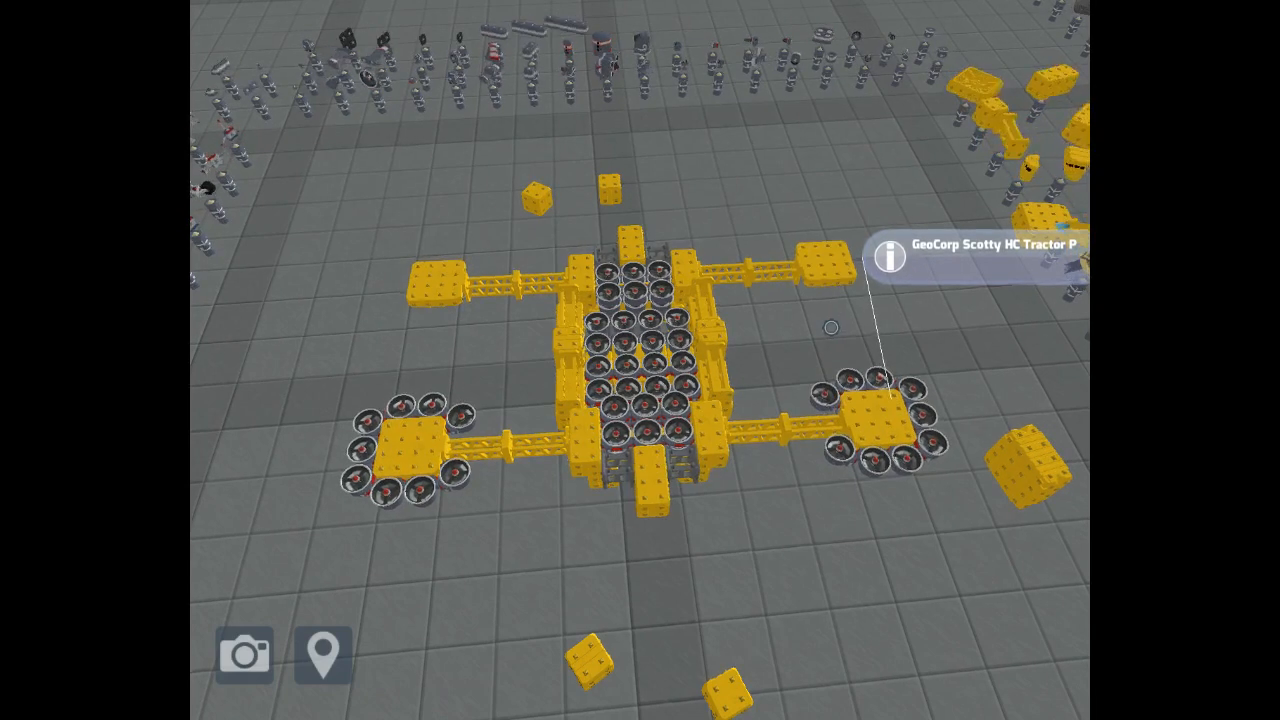
drag(848, 395, 800, 303)
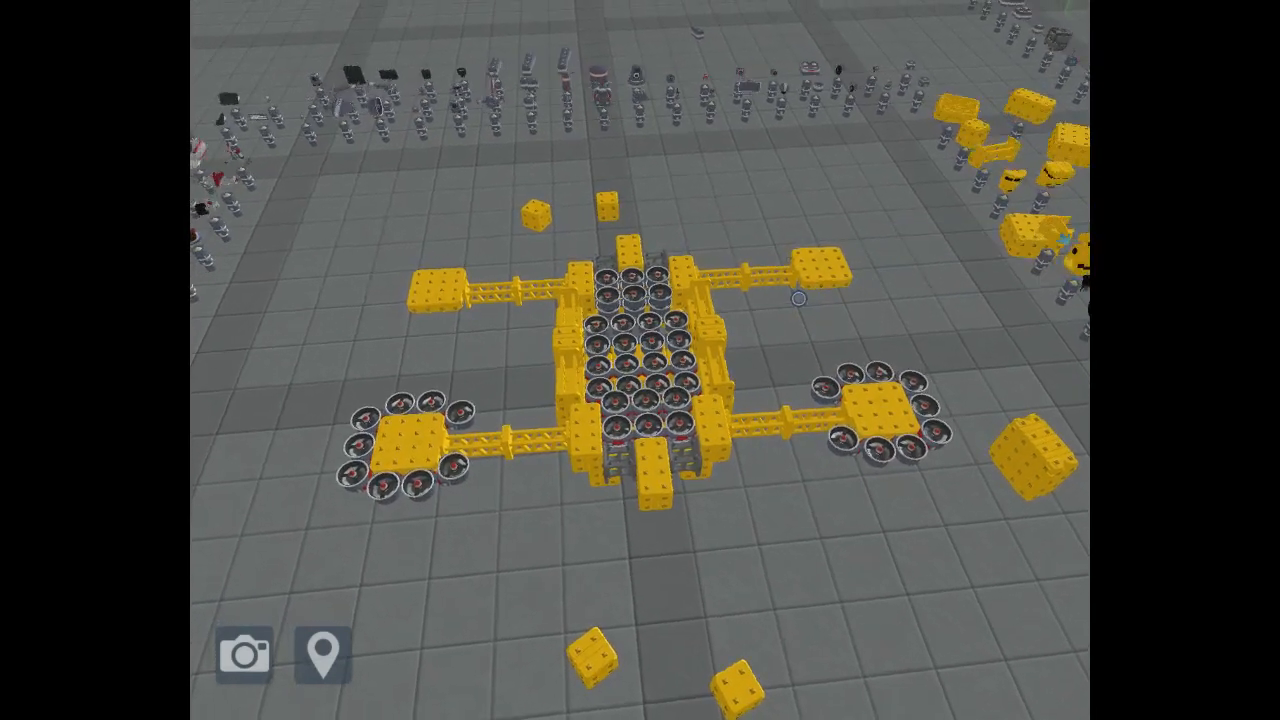
mouse_move(800, 303)
mouse_down()
mouse_move(642, 211)
mouse_move(606, 312)
mouse_up()
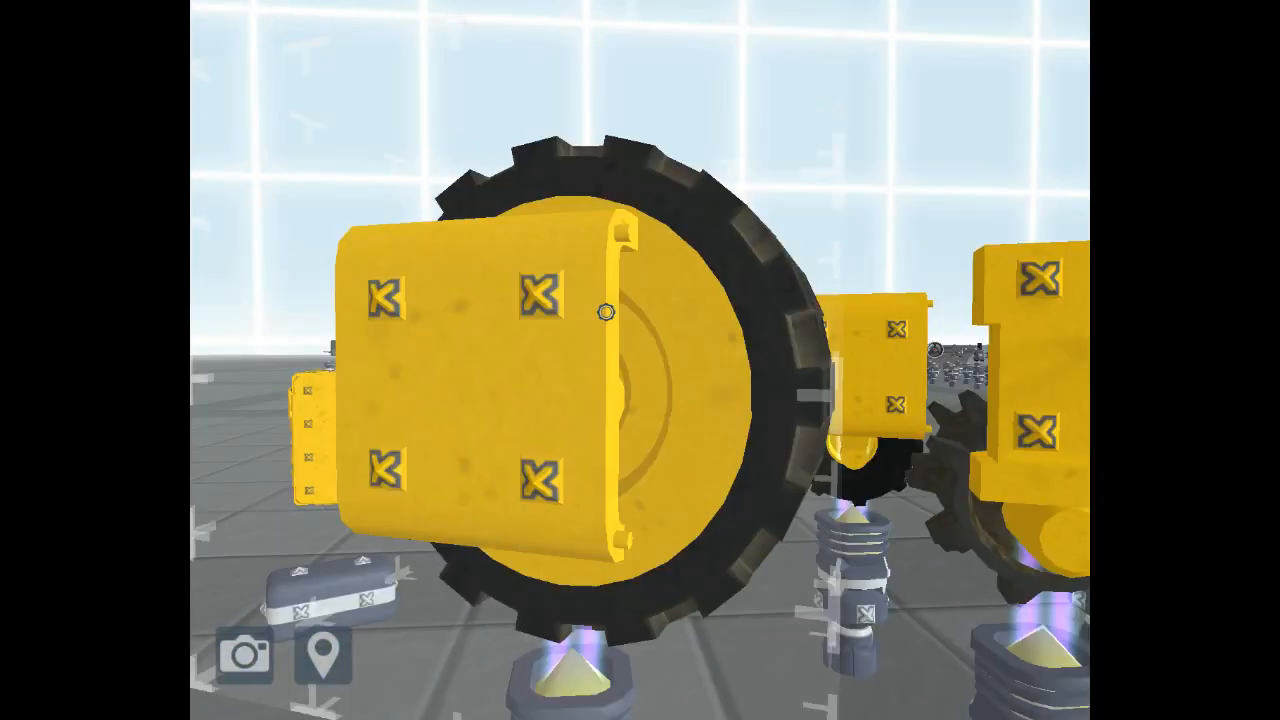
scroll(606, 312, down, 5)
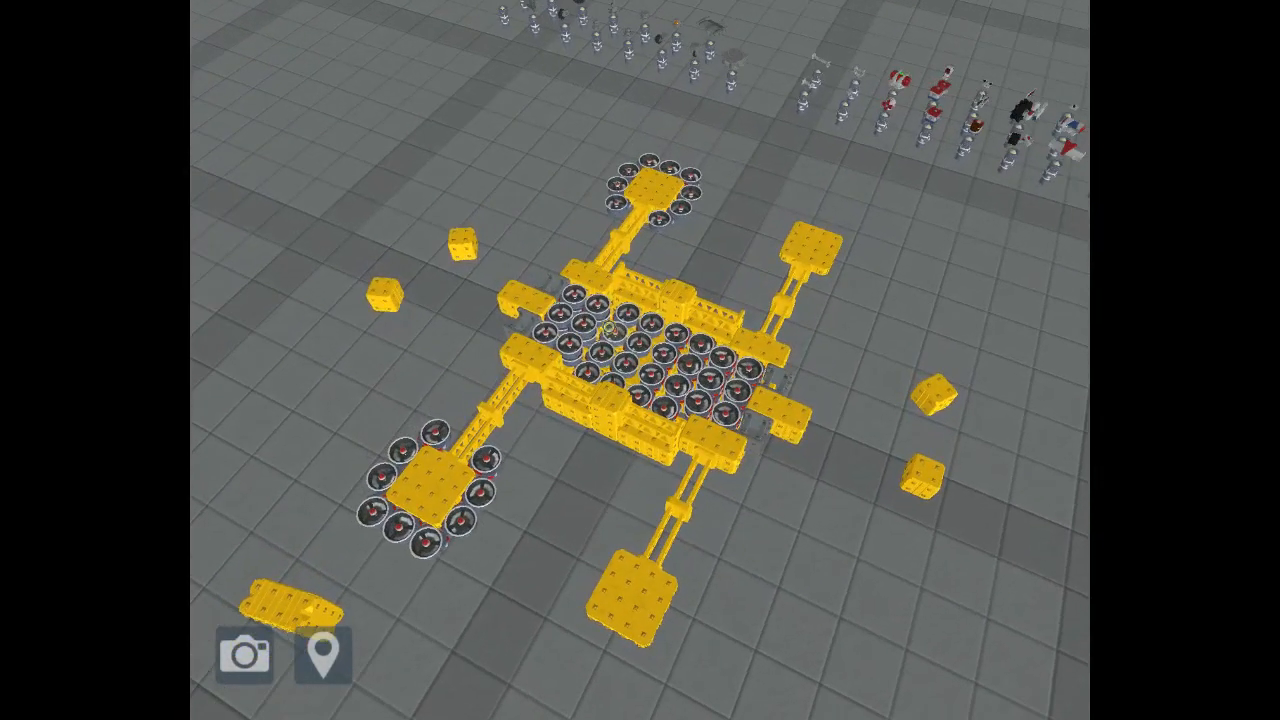
Step: From a high frontal view, bring a turbine under the right arm's end block
mouse_move(606, 330)
mouse_down()
mouse_move(660, 340)
mouse_move(700, 320)
mouse_up()
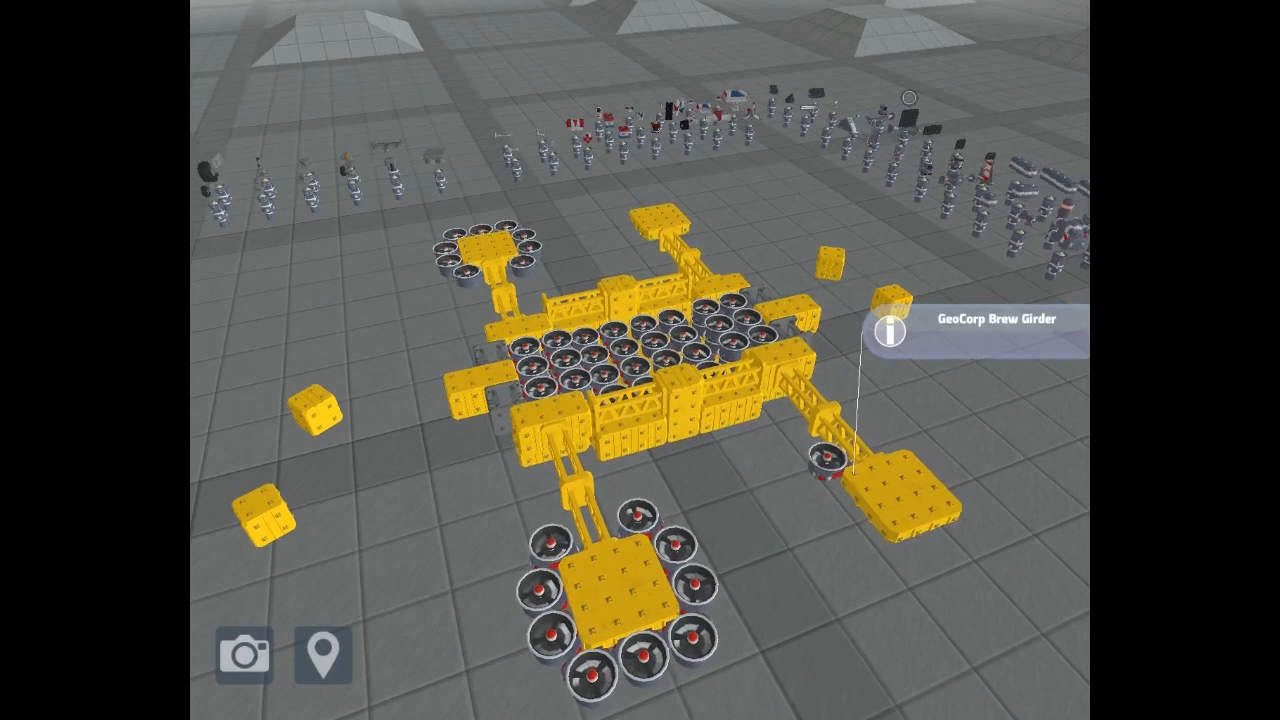
drag(875, 132, 885, 465)
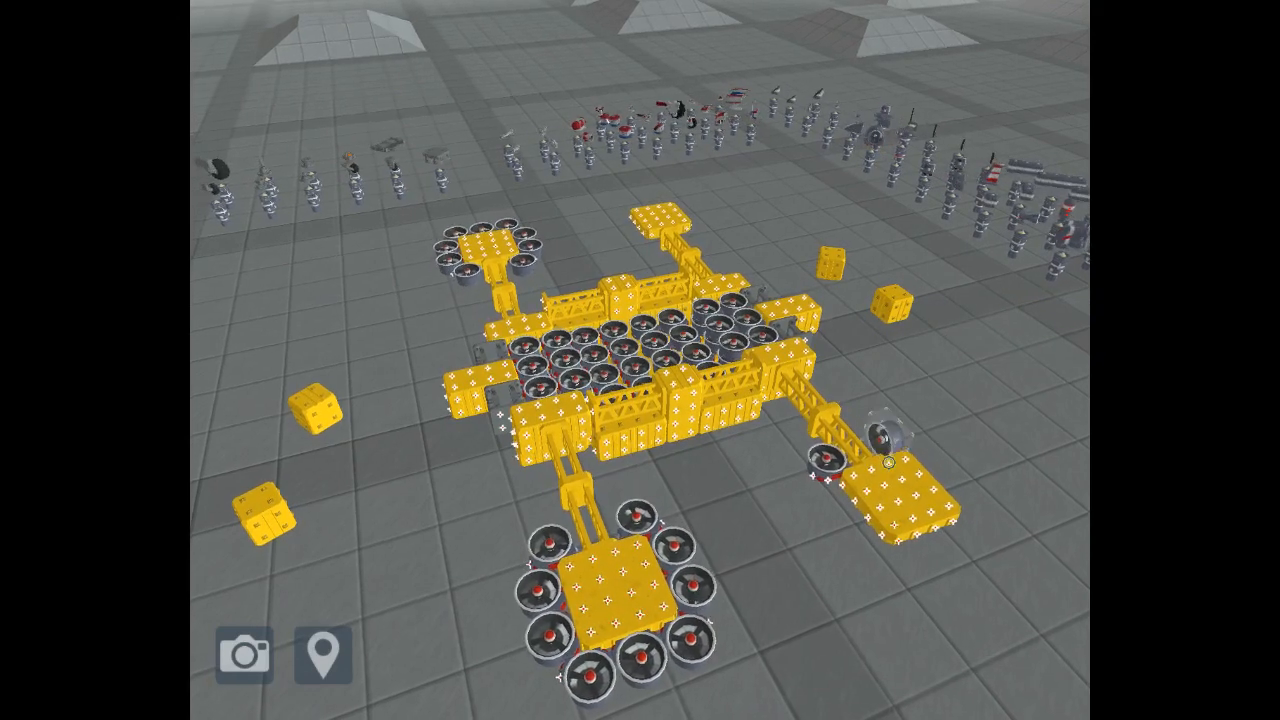
mouse_move(900, 450)
mouse_down()
mouse_move(830, 490)
mouse_move(835, 465)
mouse_up()
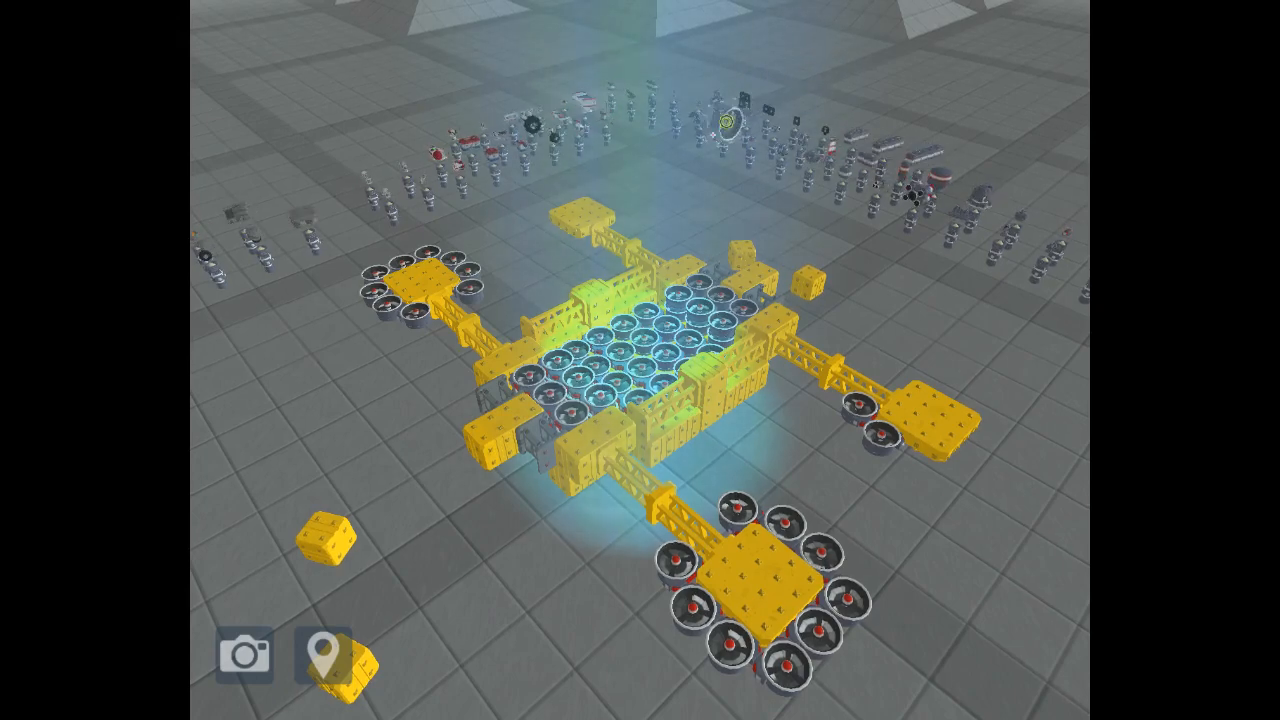
Step: Attach the turbine beneath the right arm's end block
drag(885, 350, 906, 440)
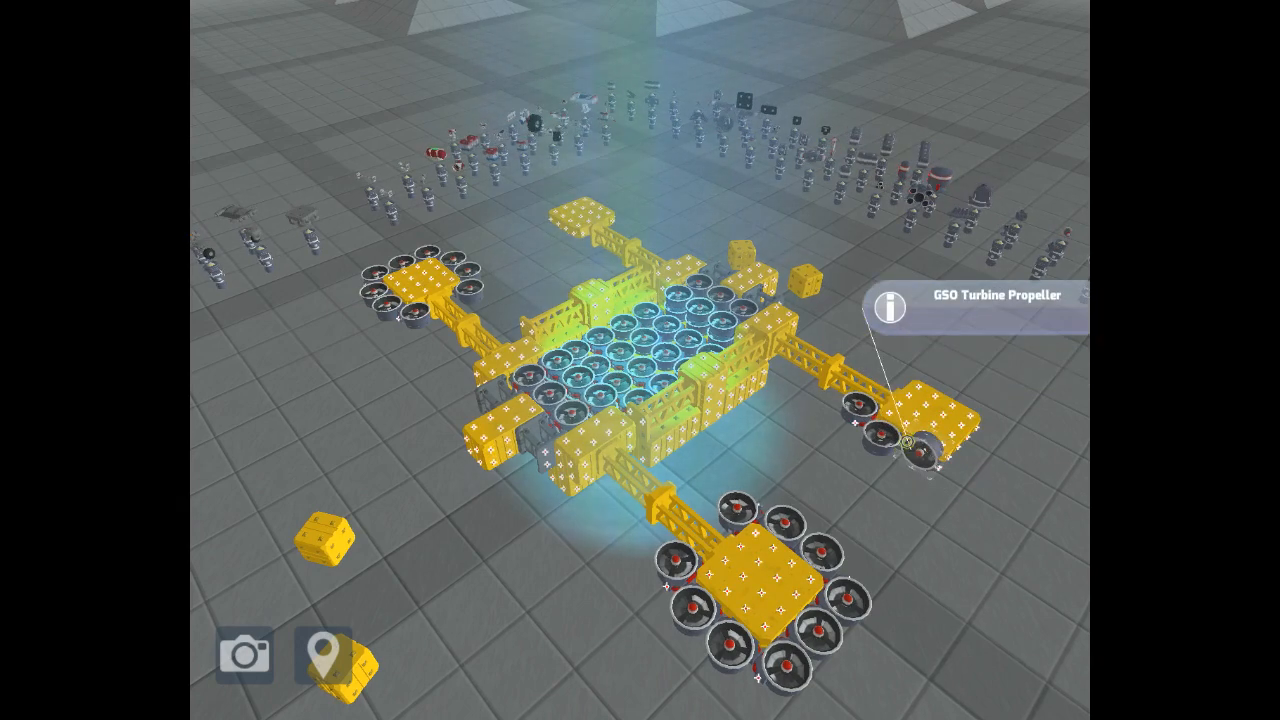
Step: Attach three more turbines along the right arm's end block
click(912, 442)
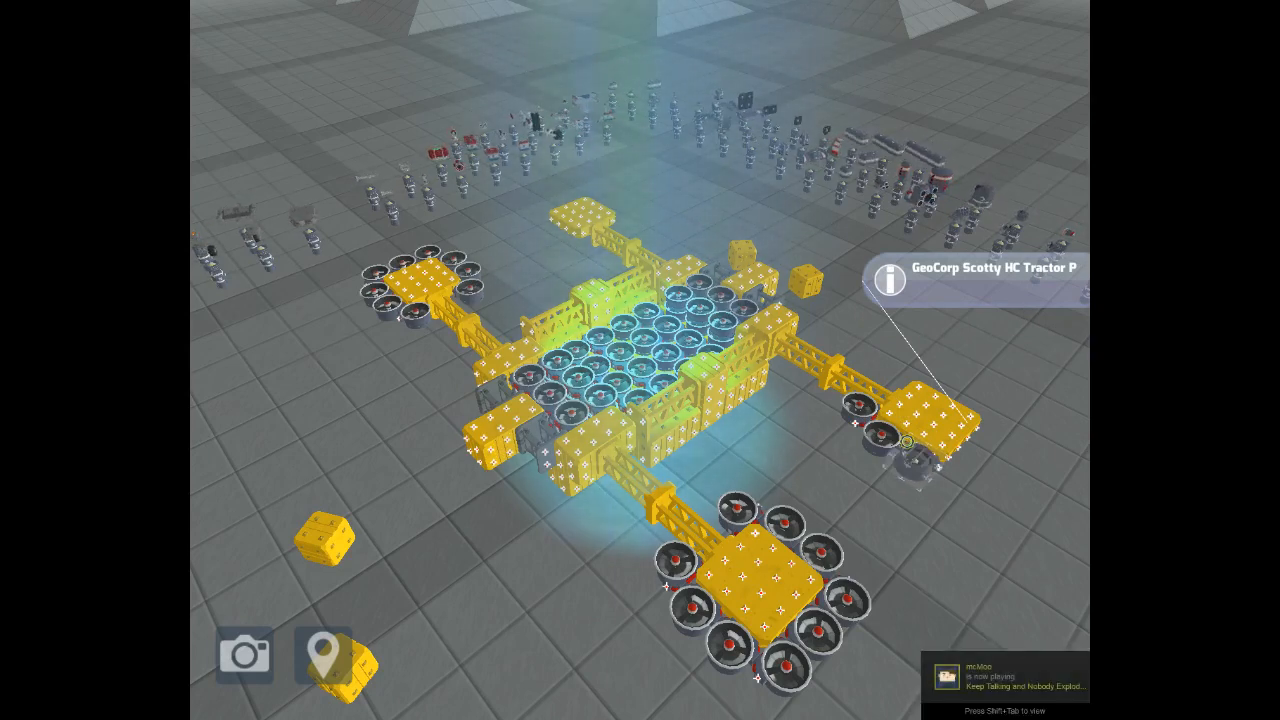
click(904, 440)
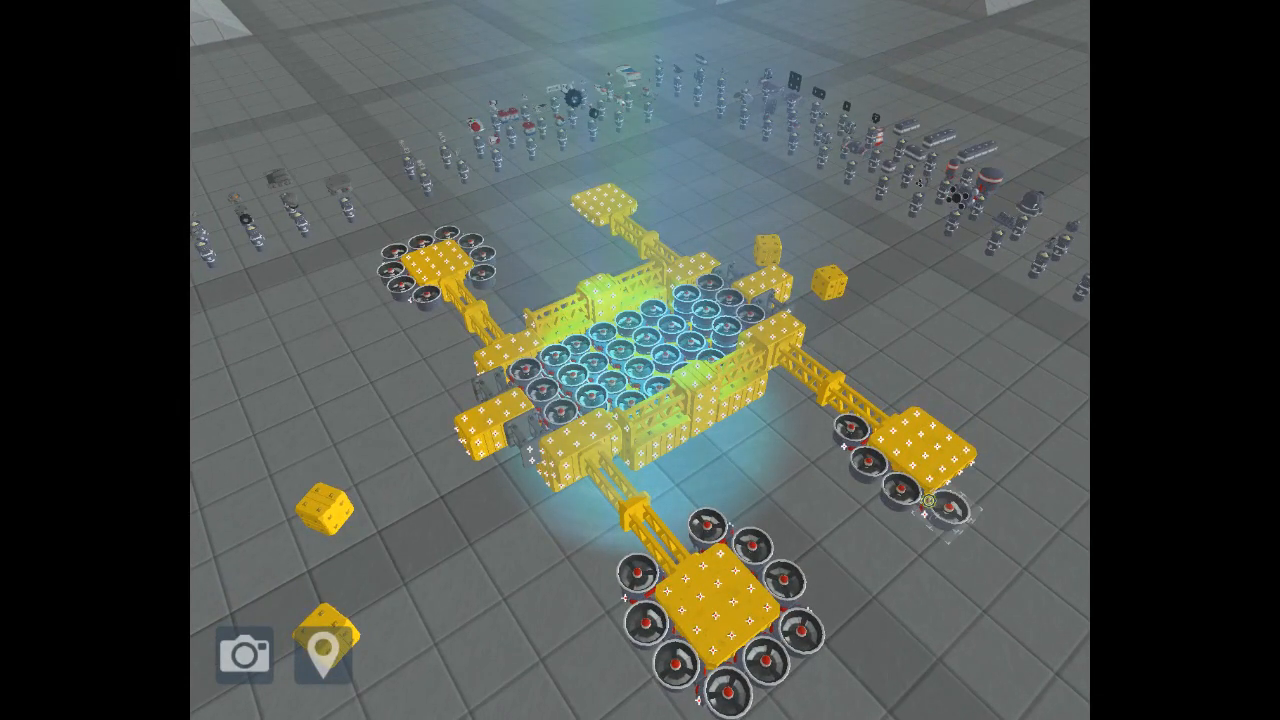
click(928, 500)
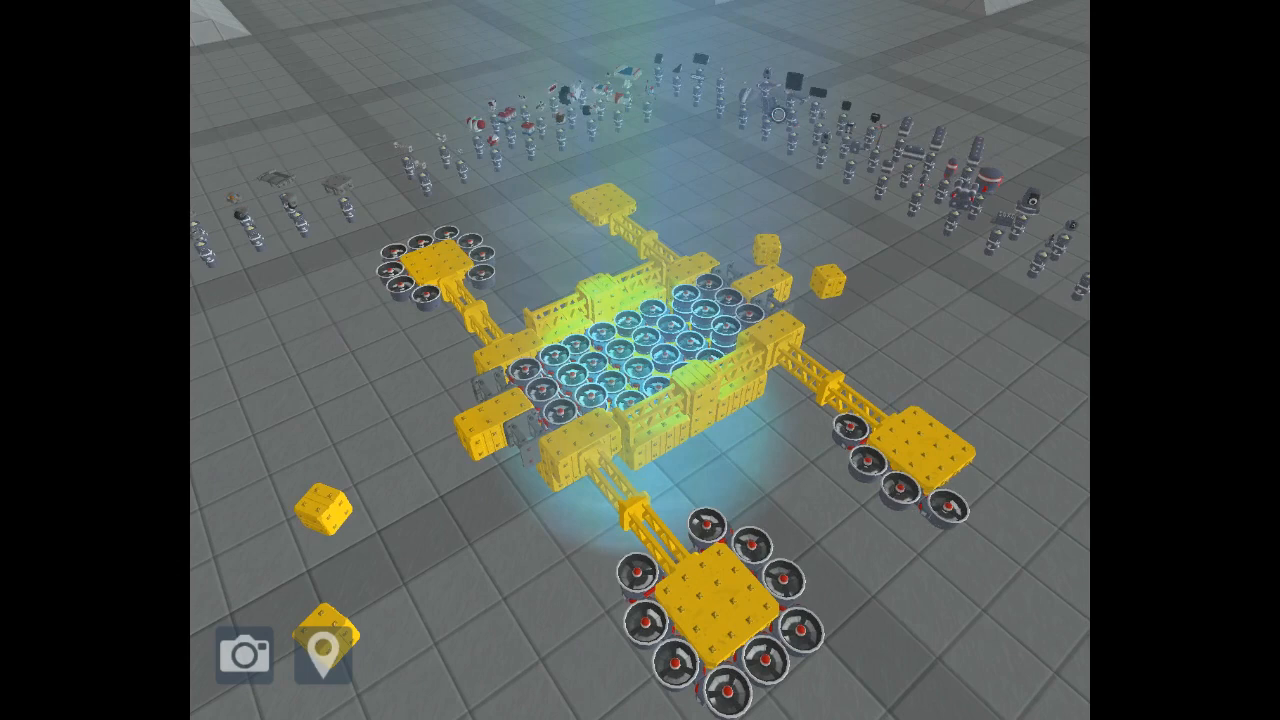
click(770, 105)
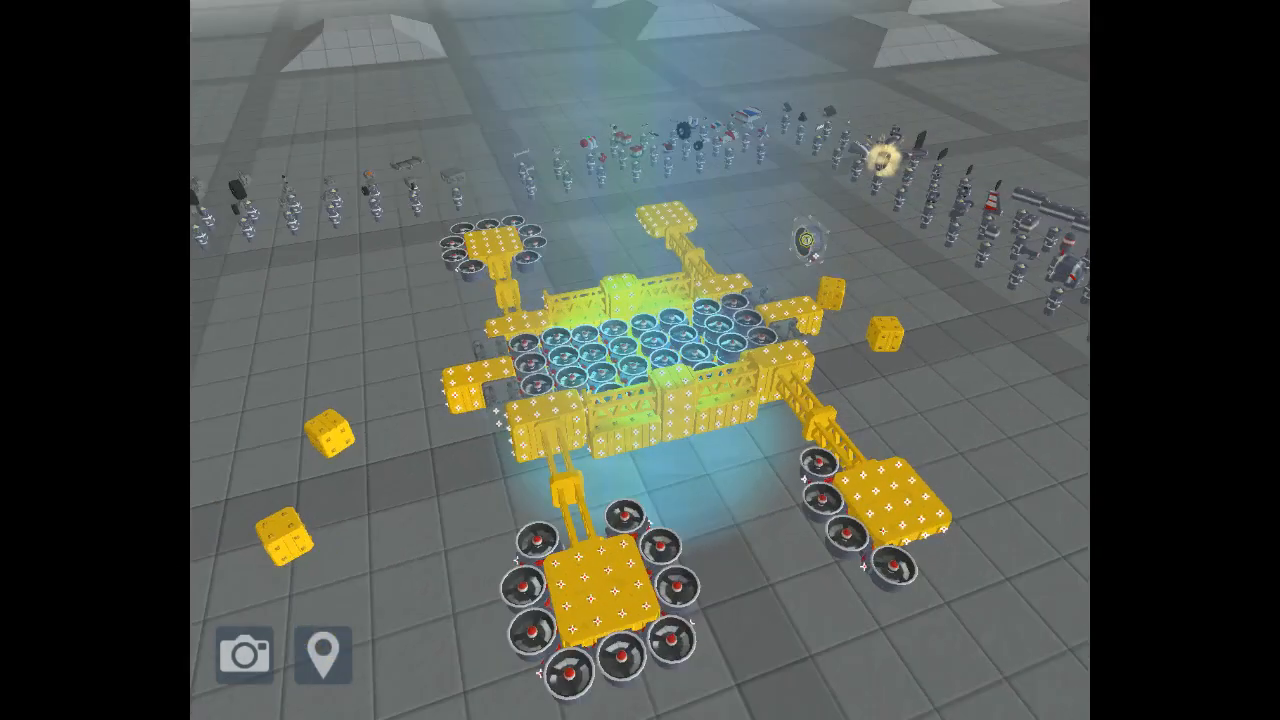
drag(640, 400, 640, 300)
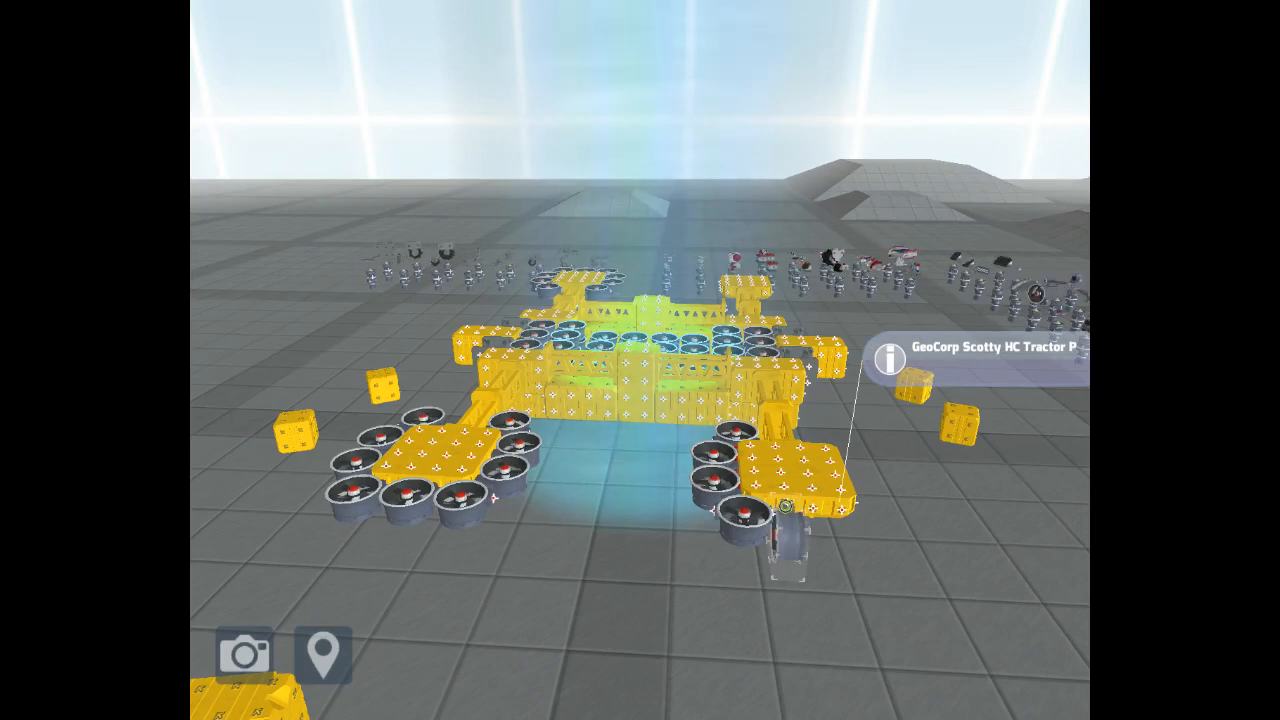
Step: Place two turbines on the right-rear end block, rotating one before fitting it
click(786, 508)
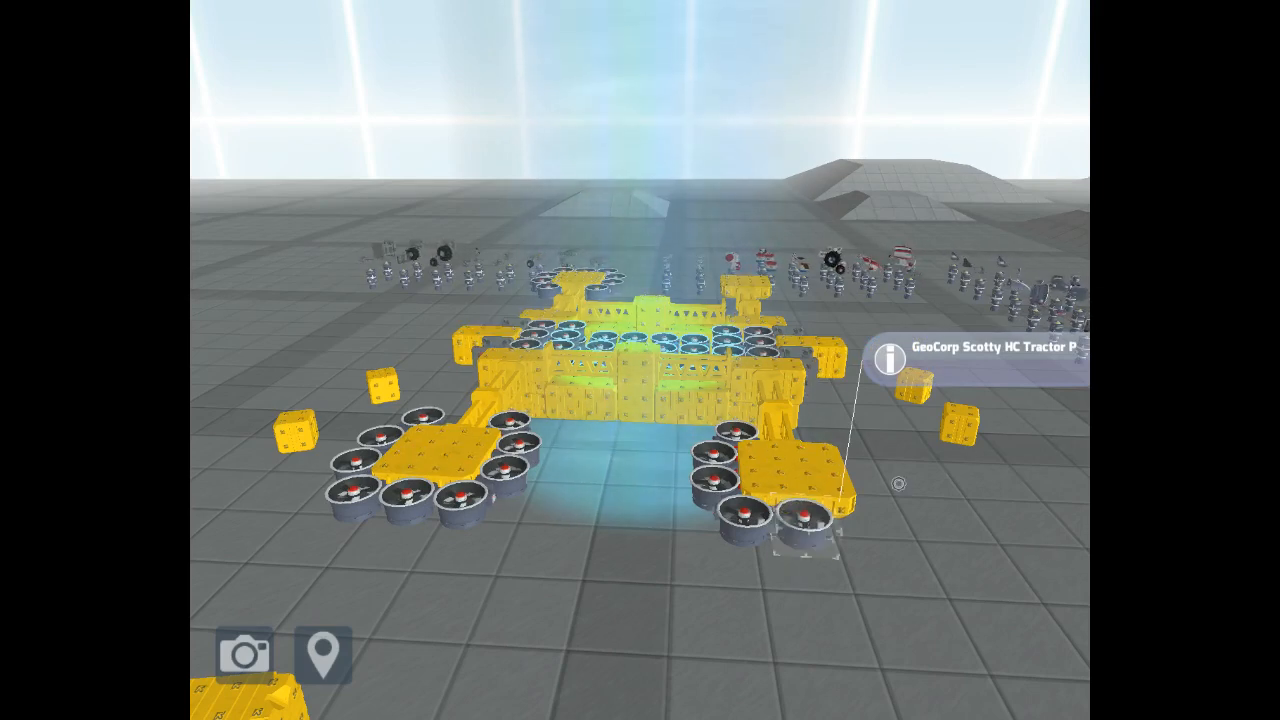
drag(1010, 434, 843, 505)
right_click(843, 505)
click(843, 505)
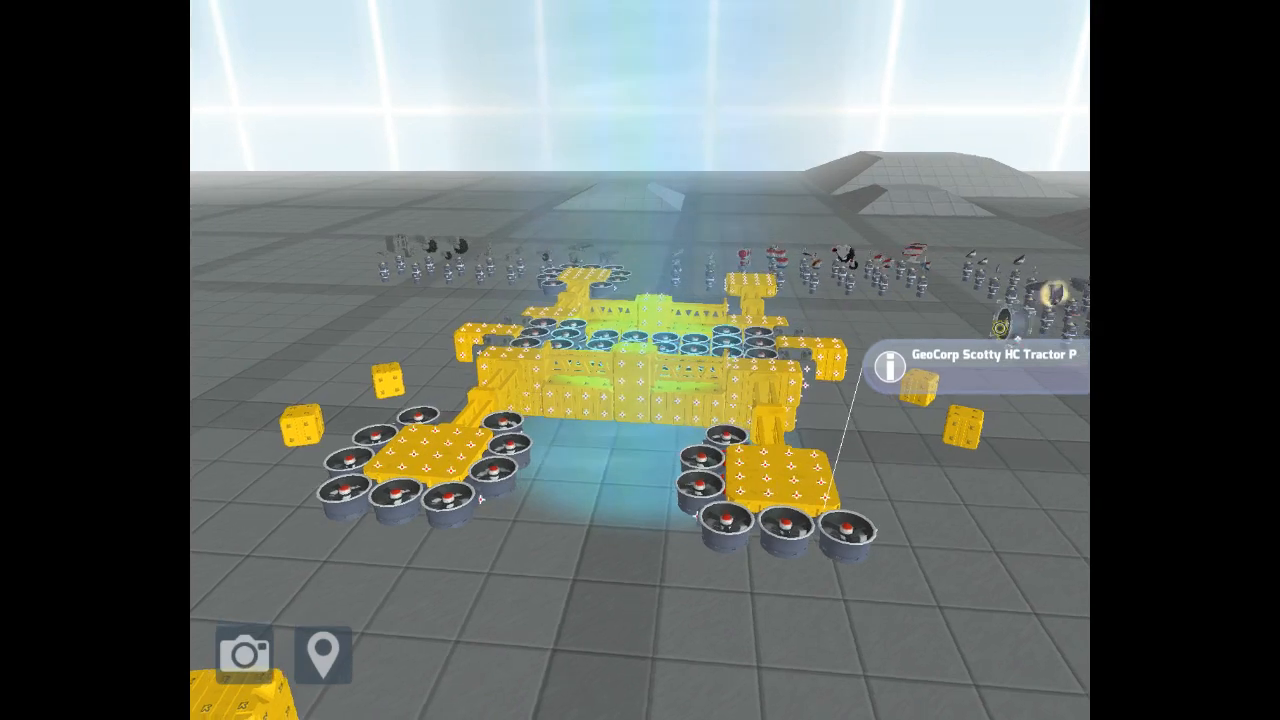
drag(640, 560, 520, 420)
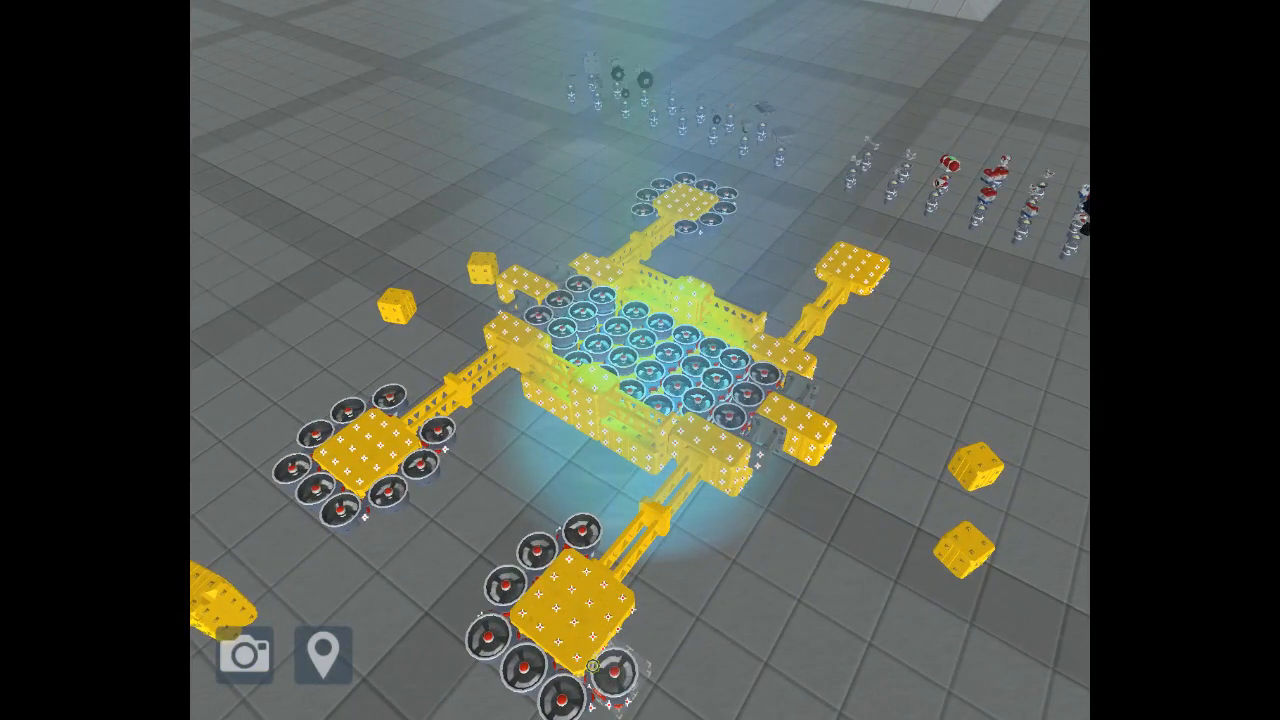
click(600, 665)
mouse_move(640, 640)
mouse_down()
mouse_move(735, 612)
mouse_move(640, 400)
mouse_up()
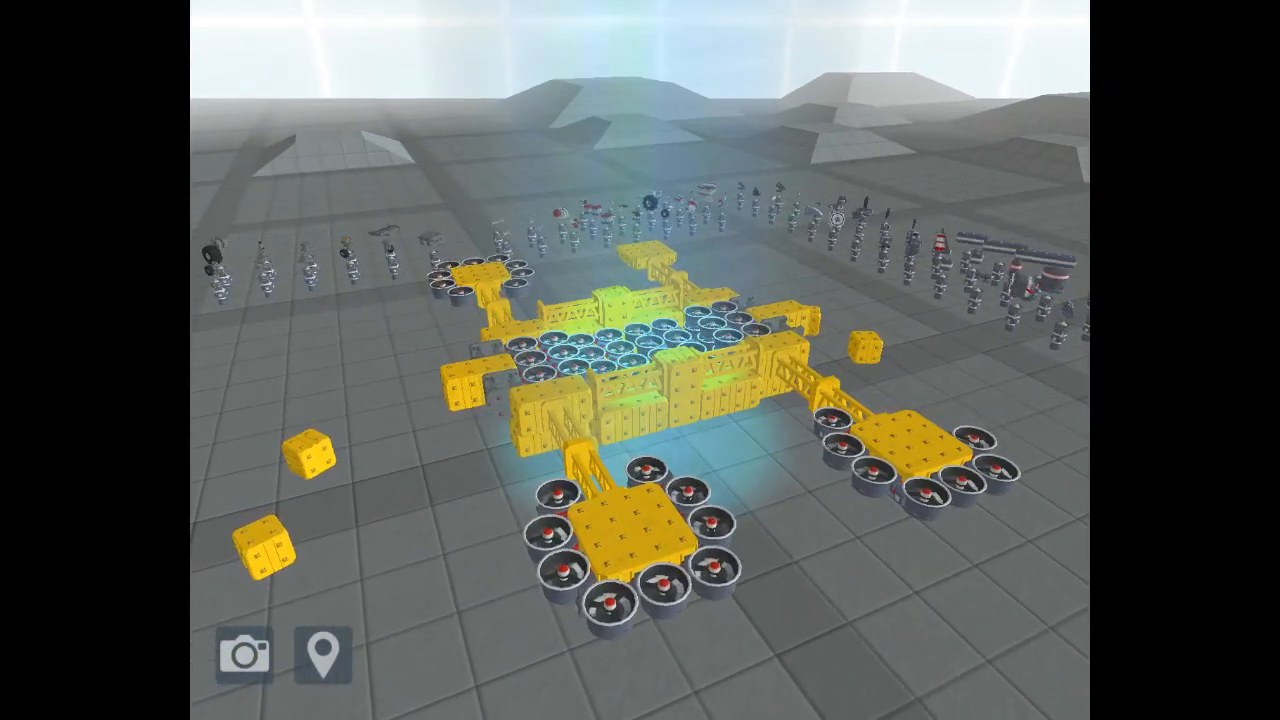
mouse_move(640, 400)
mouse_down()
mouse_move(760, 460)
mouse_move(700, 470)
mouse_up()
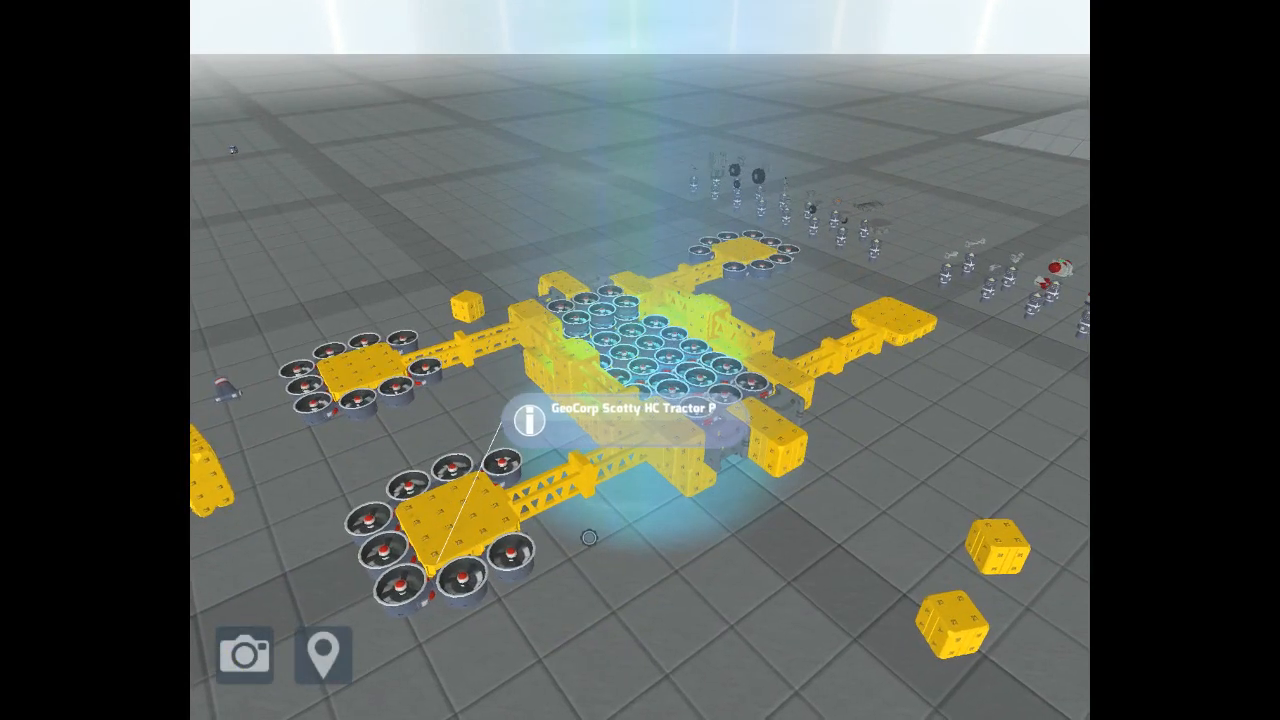
mouse_move(510, 550)
mouse_down()
mouse_move(855, 320)
mouse_move(620, 531)
mouse_move(510, 484)
mouse_up()
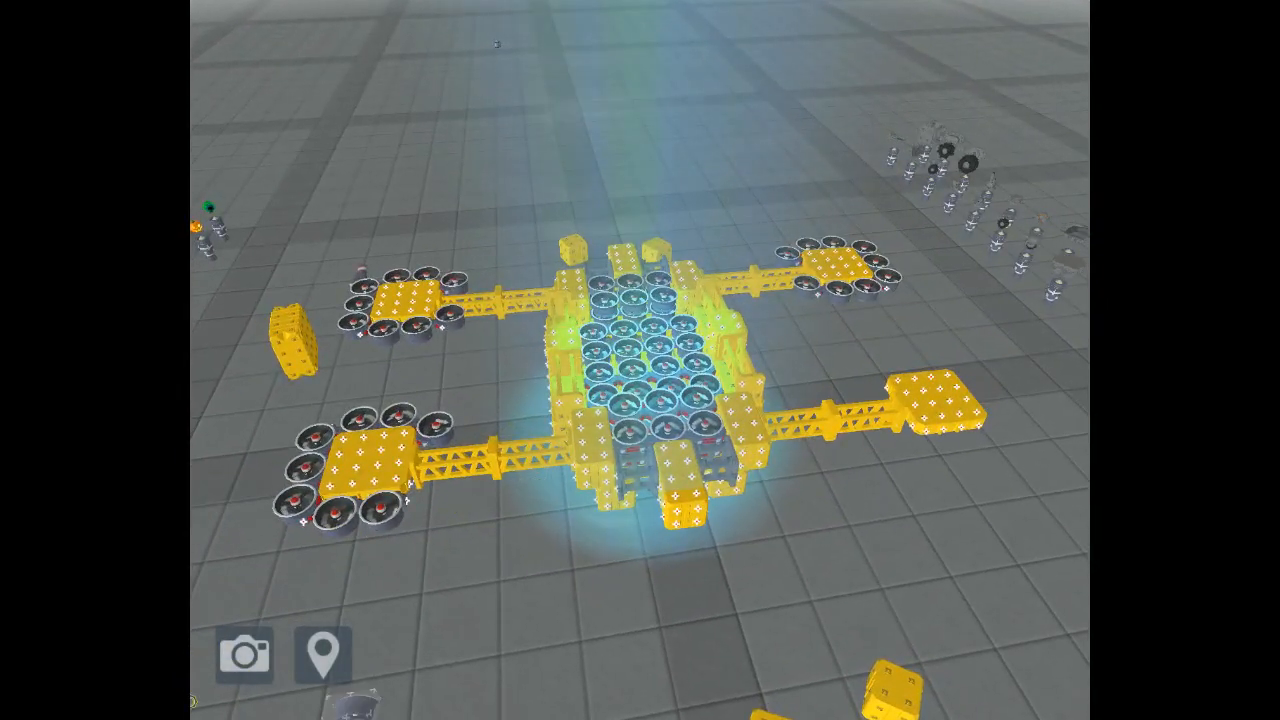
drag(562, 519, 386, 440)
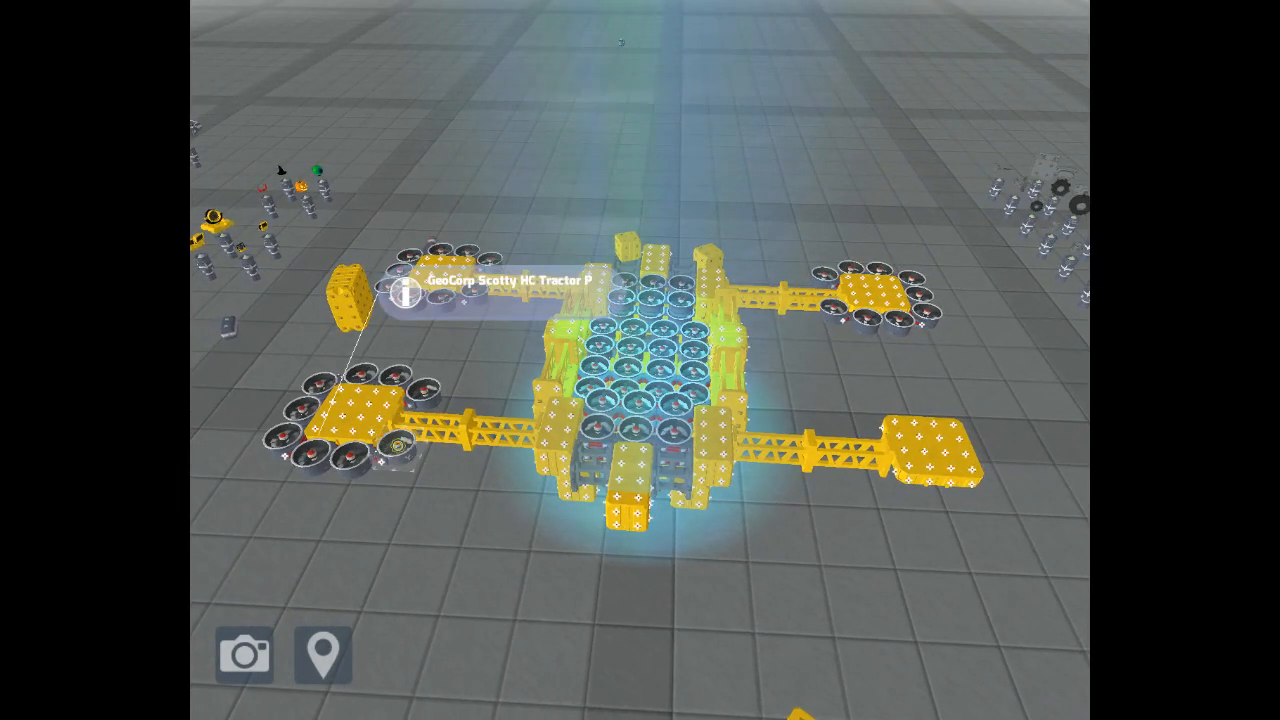
mouse_move(386, 440)
mouse_down()
mouse_move(488, 443)
mouse_move(856, 350)
mouse_move(640, 375)
mouse_up()
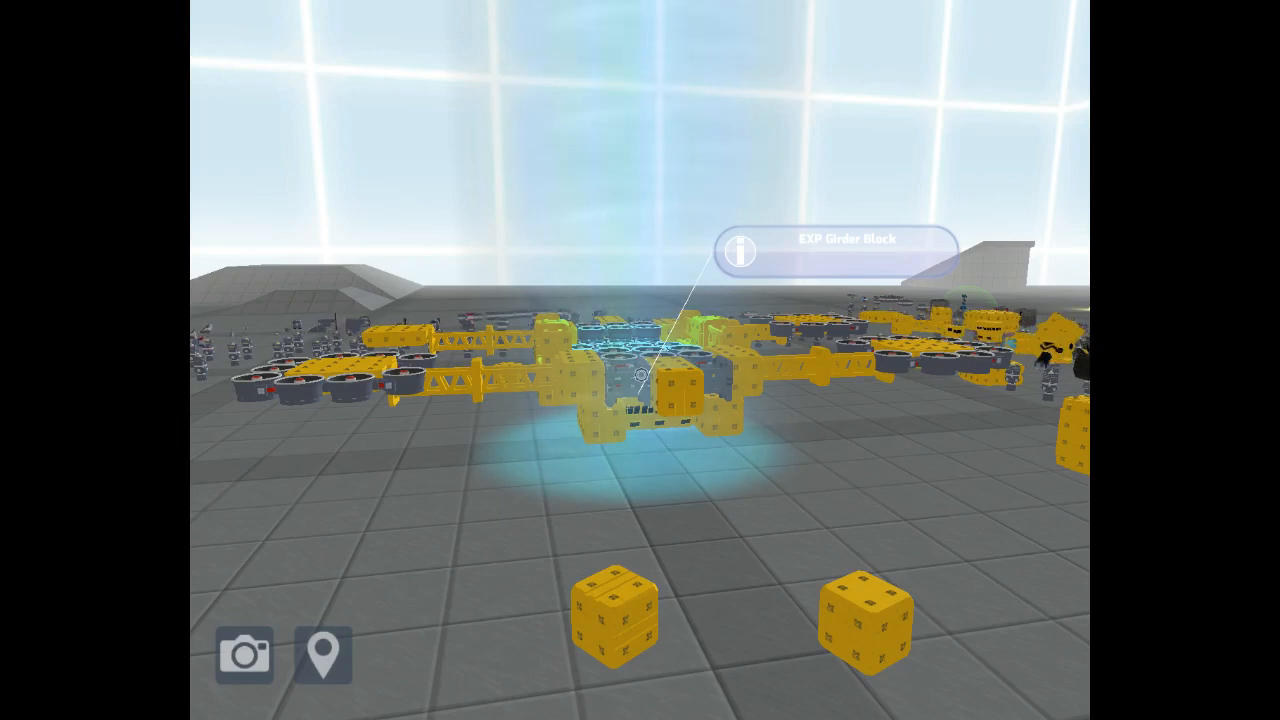
drag(640, 375, 640, 470)
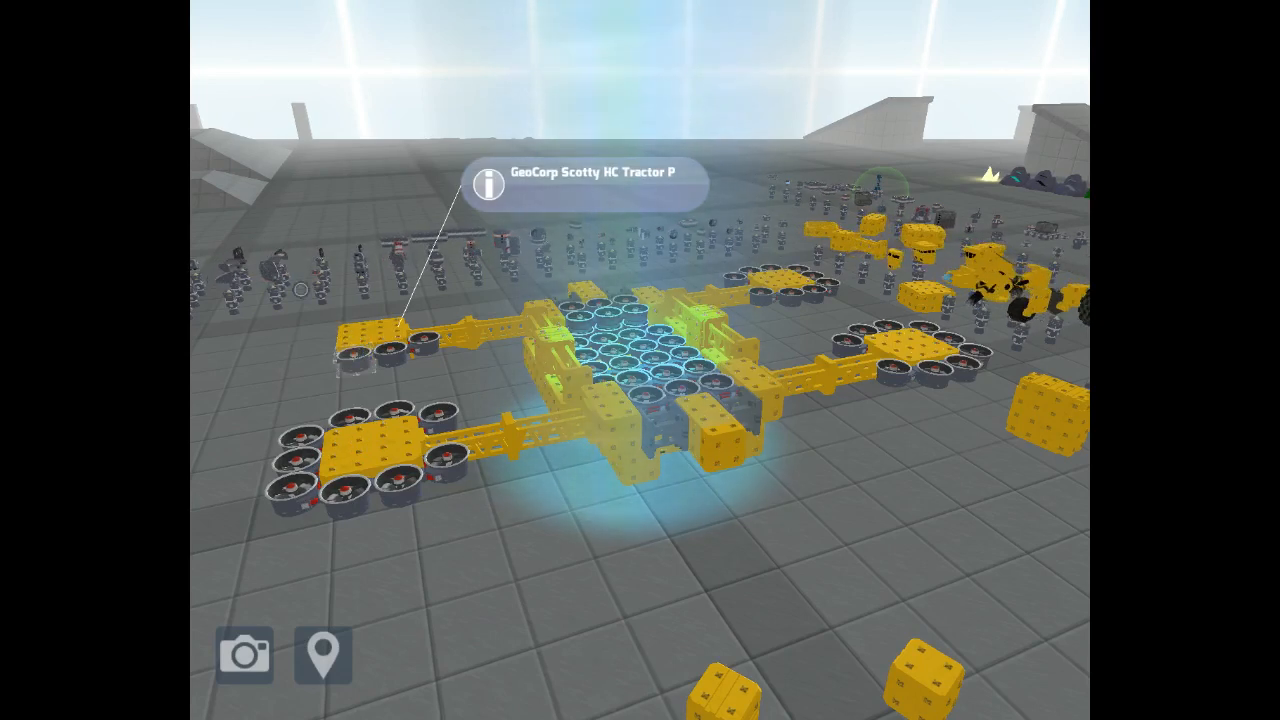
drag(640, 500, 640, 300)
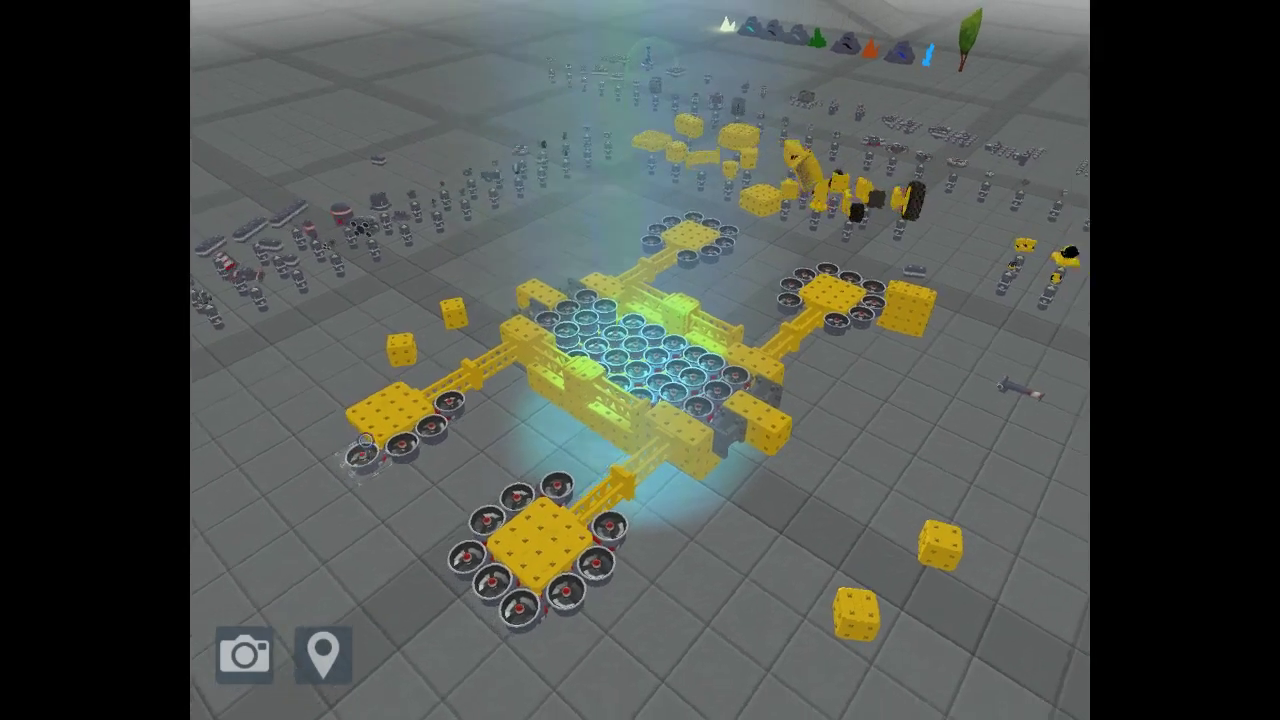
scroll(640, 360, down, 3)
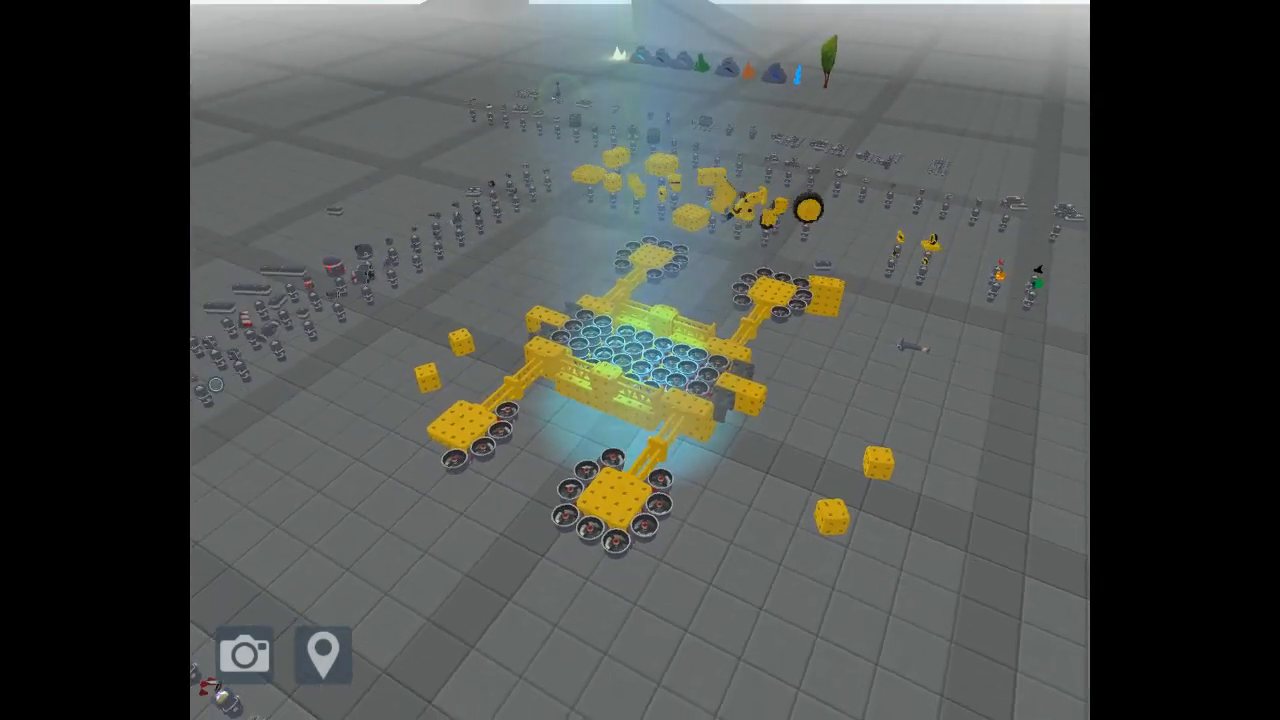
drag(700, 400, 640, 380)
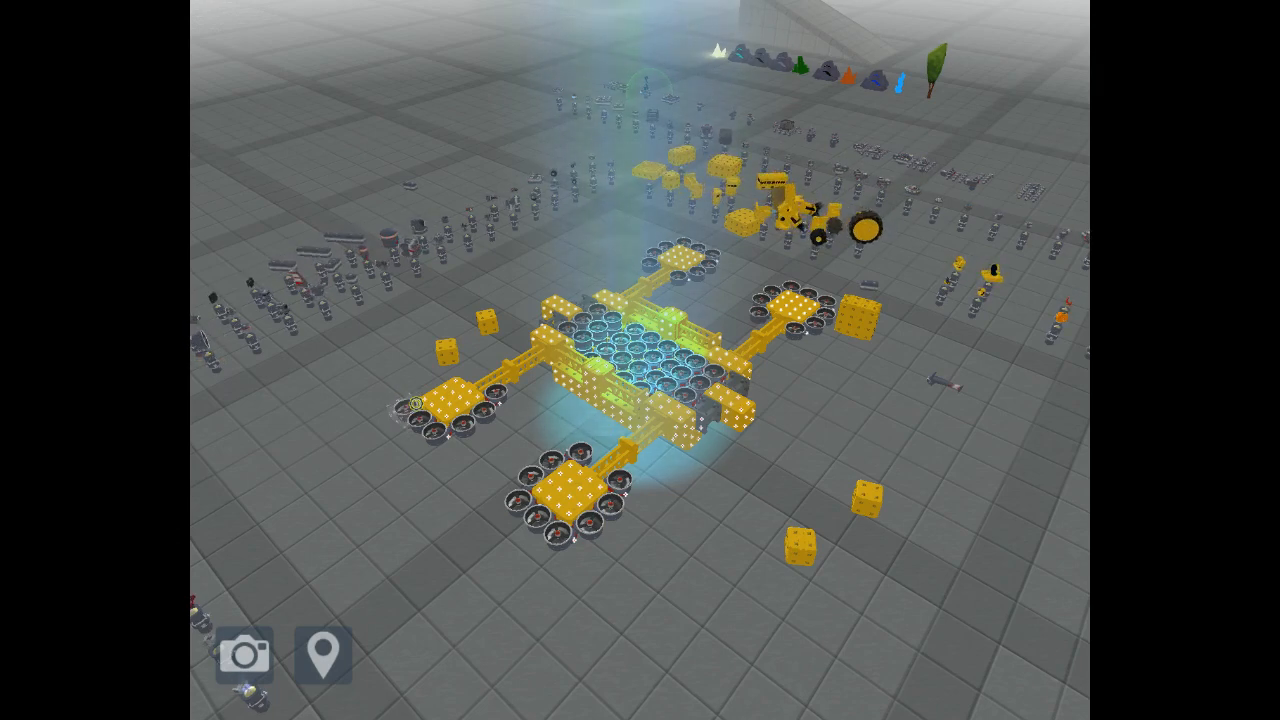
drag(216, 346, 853, 410)
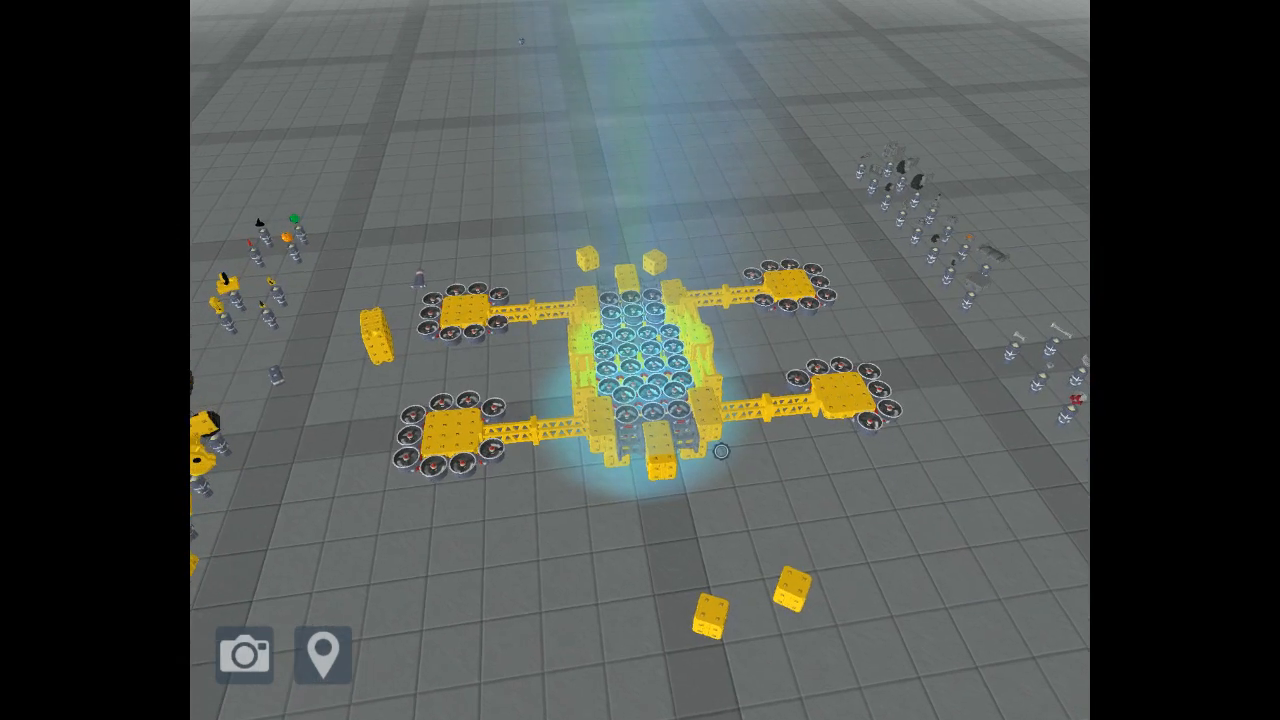
mouse_move(720, 450)
mouse_down()
mouse_move(814, 452)
mouse_move(852, 528)
mouse_up()
key(s)
key(w)
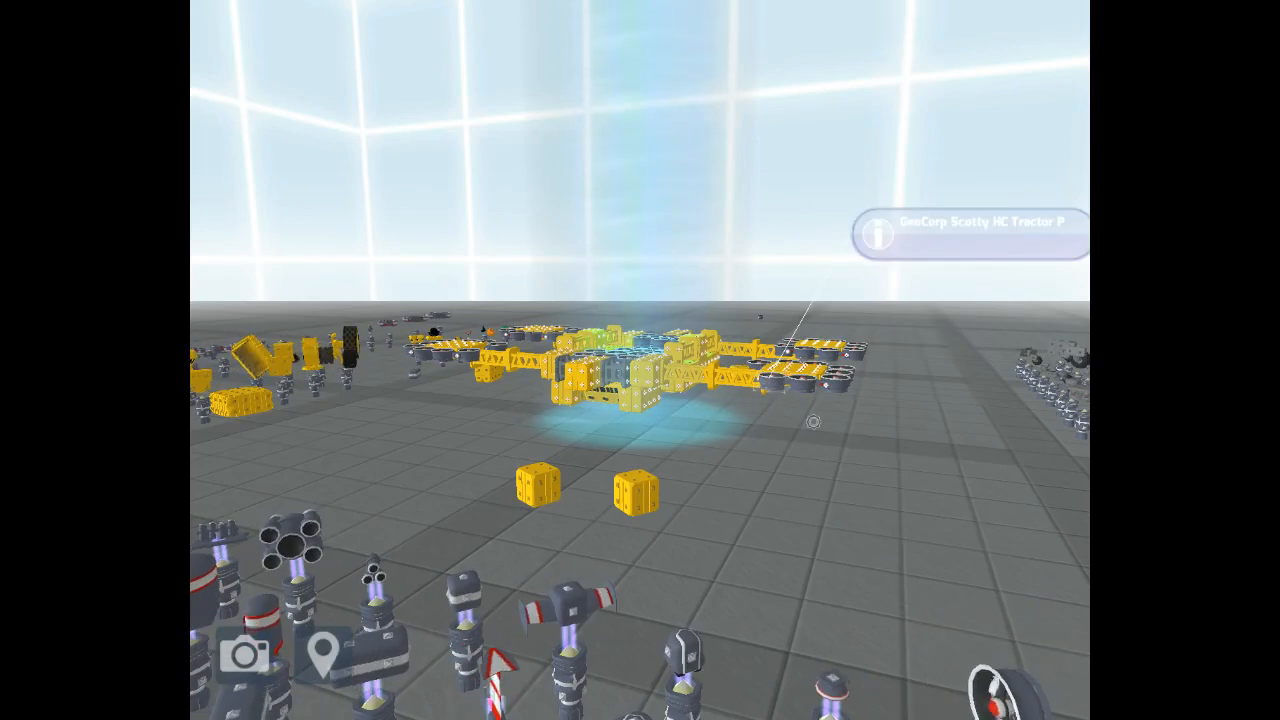
key(w)
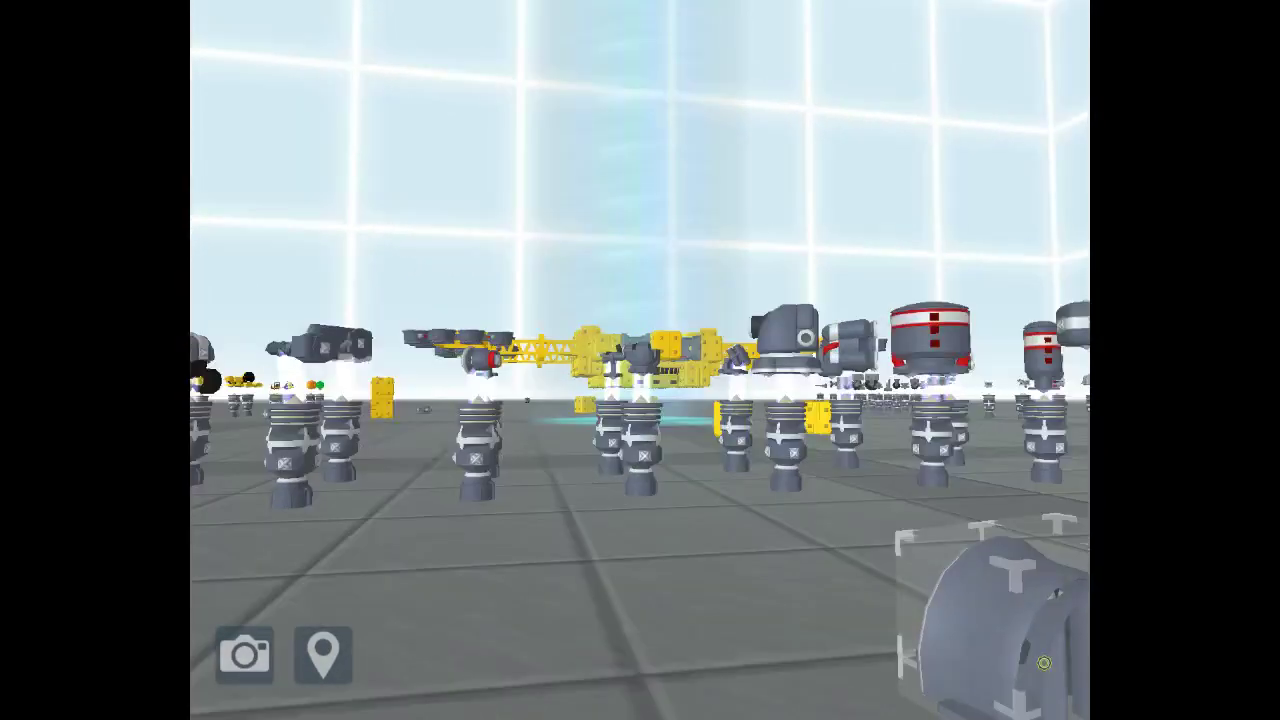
drag(640, 400, 640, 250)
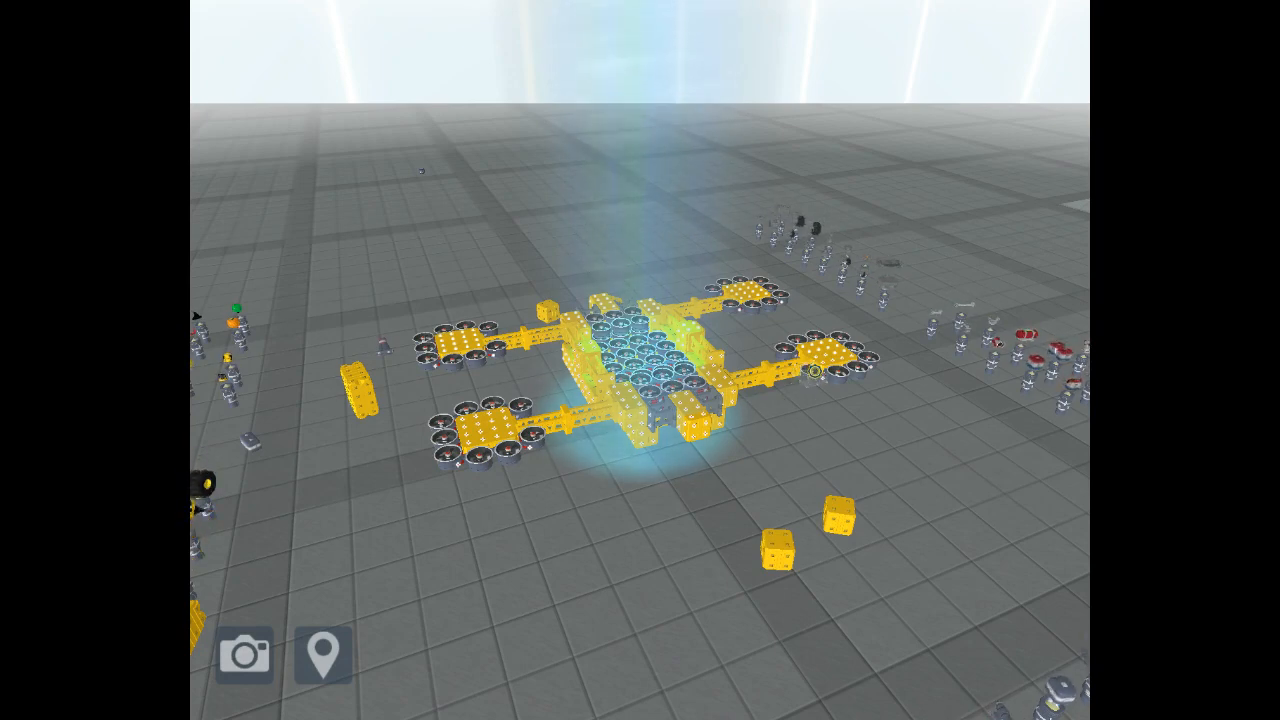
drag(640, 400, 640, 300)
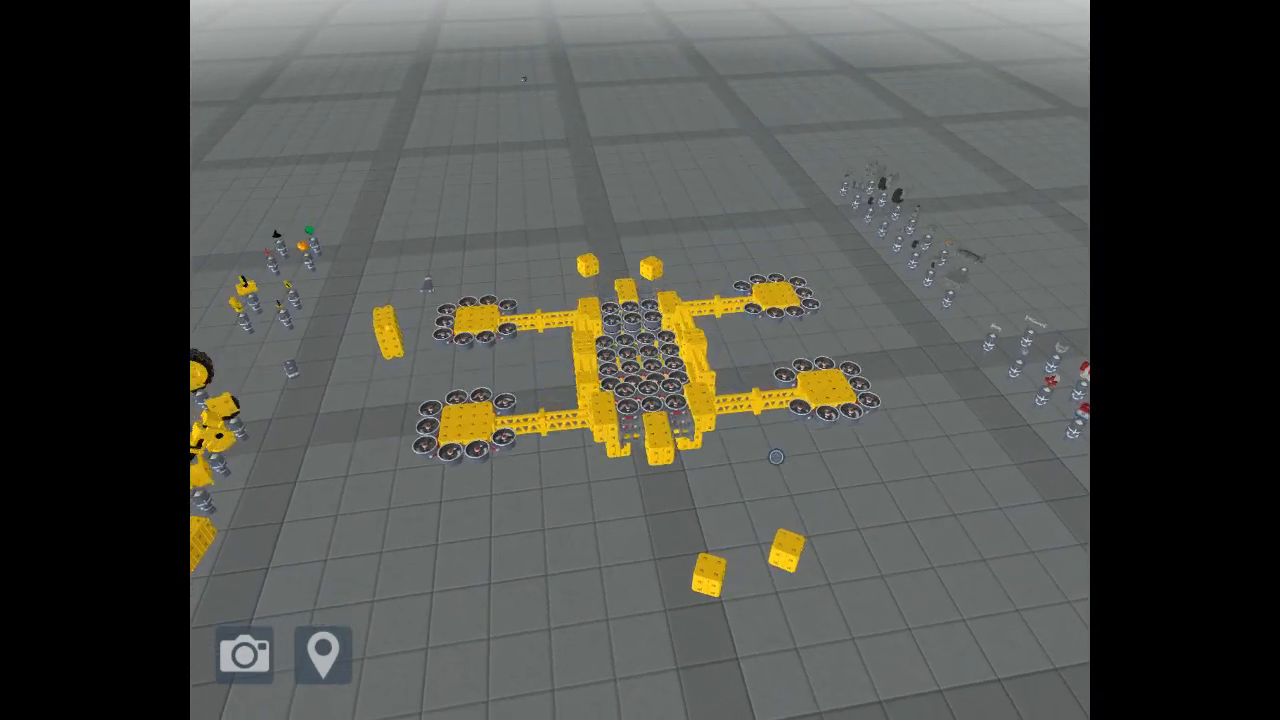
key(ctrl)
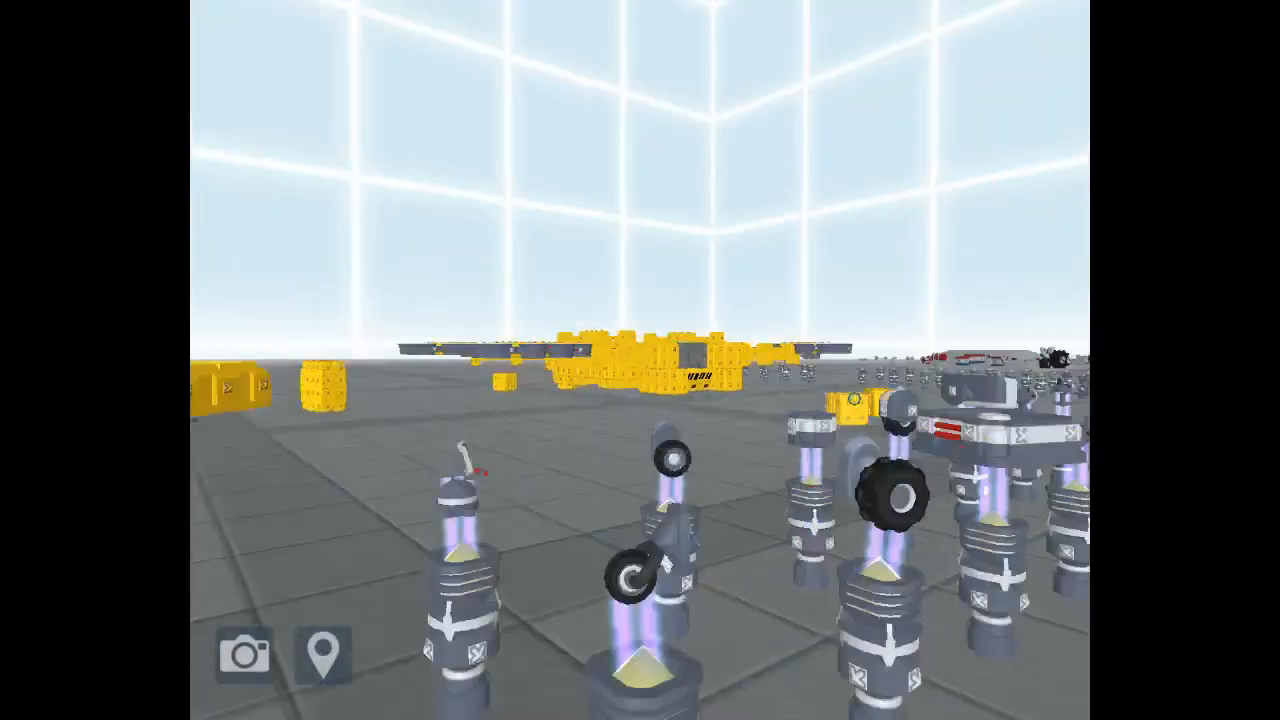
key(space)
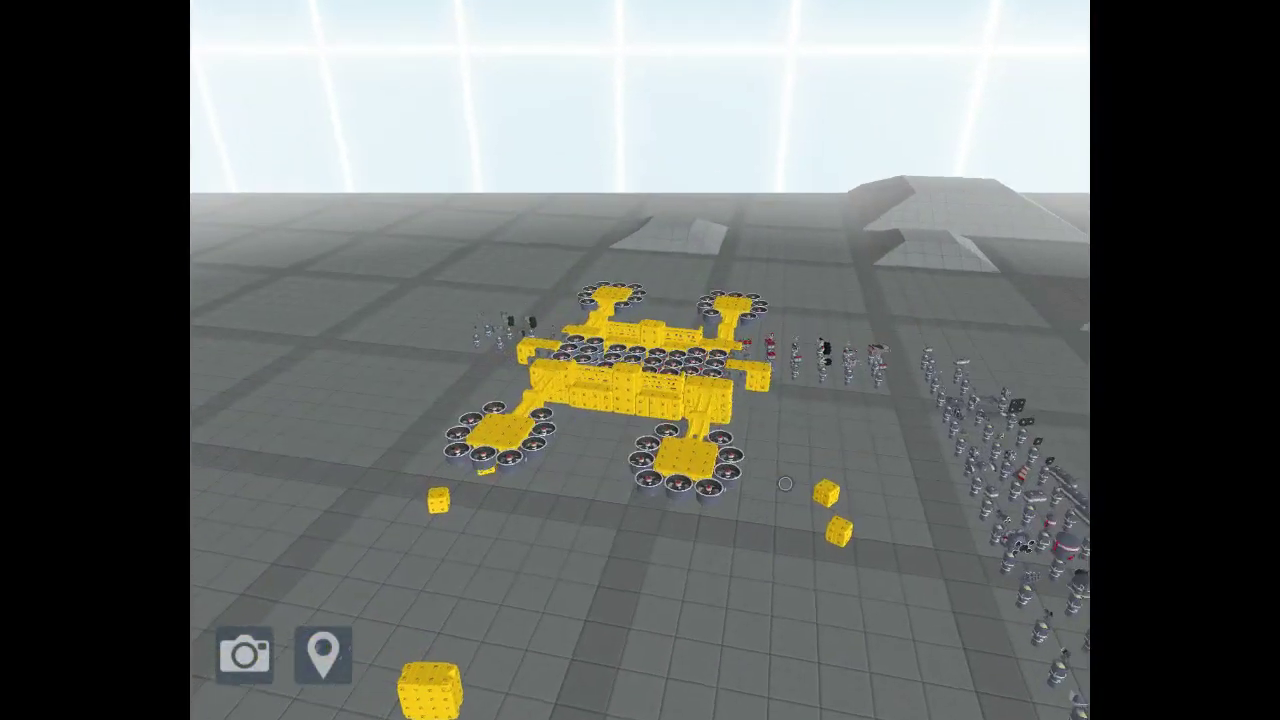
drag(640, 300, 640, 420)
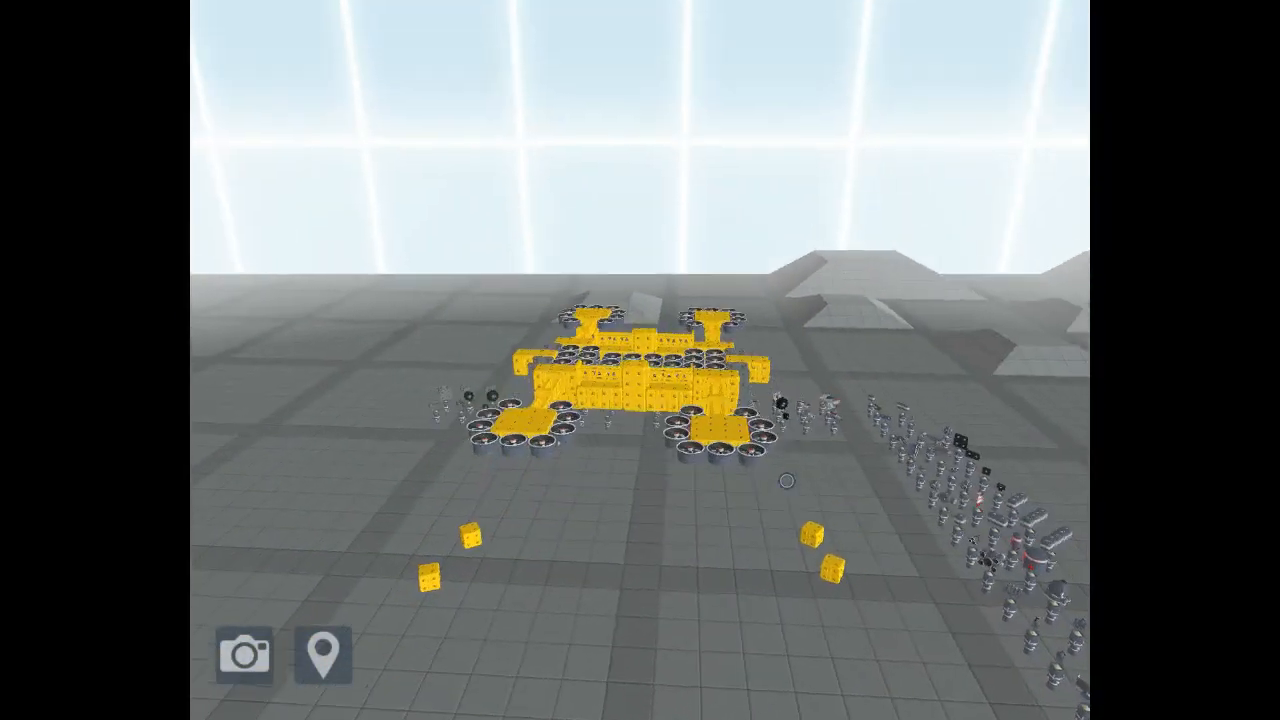
drag(774, 500, 780, 470)
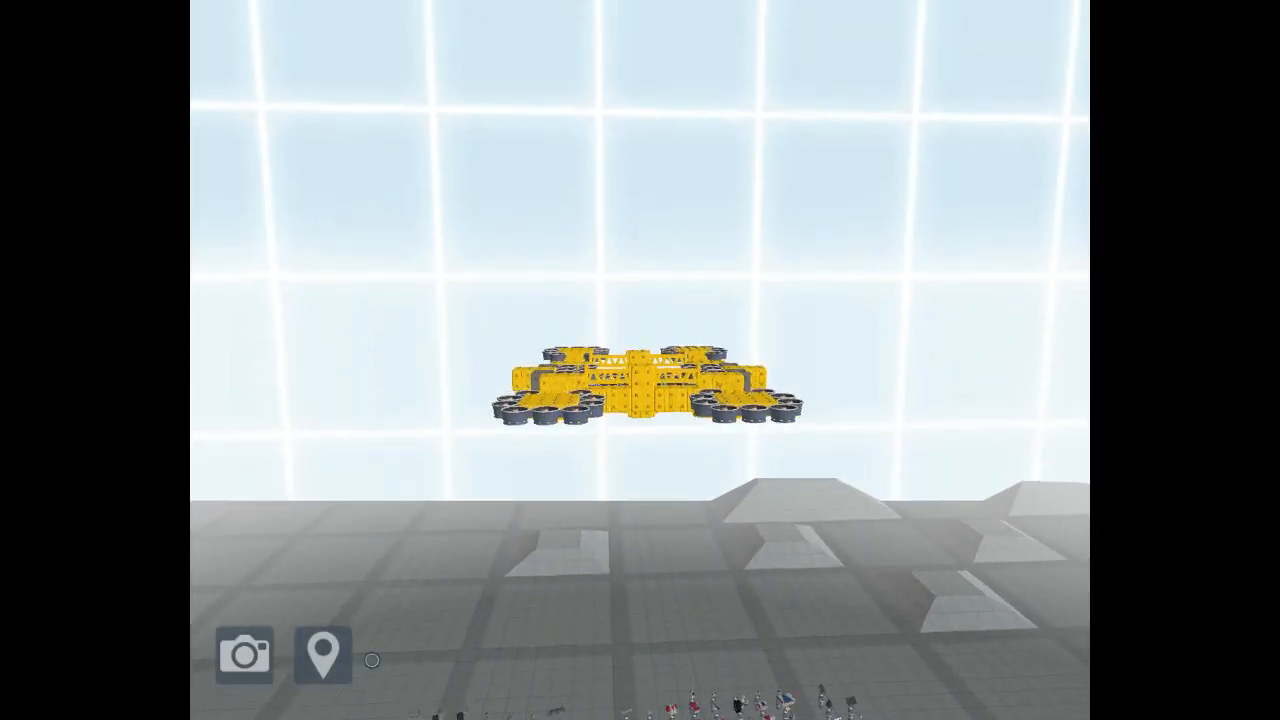
drag(640, 300, 640, 500)
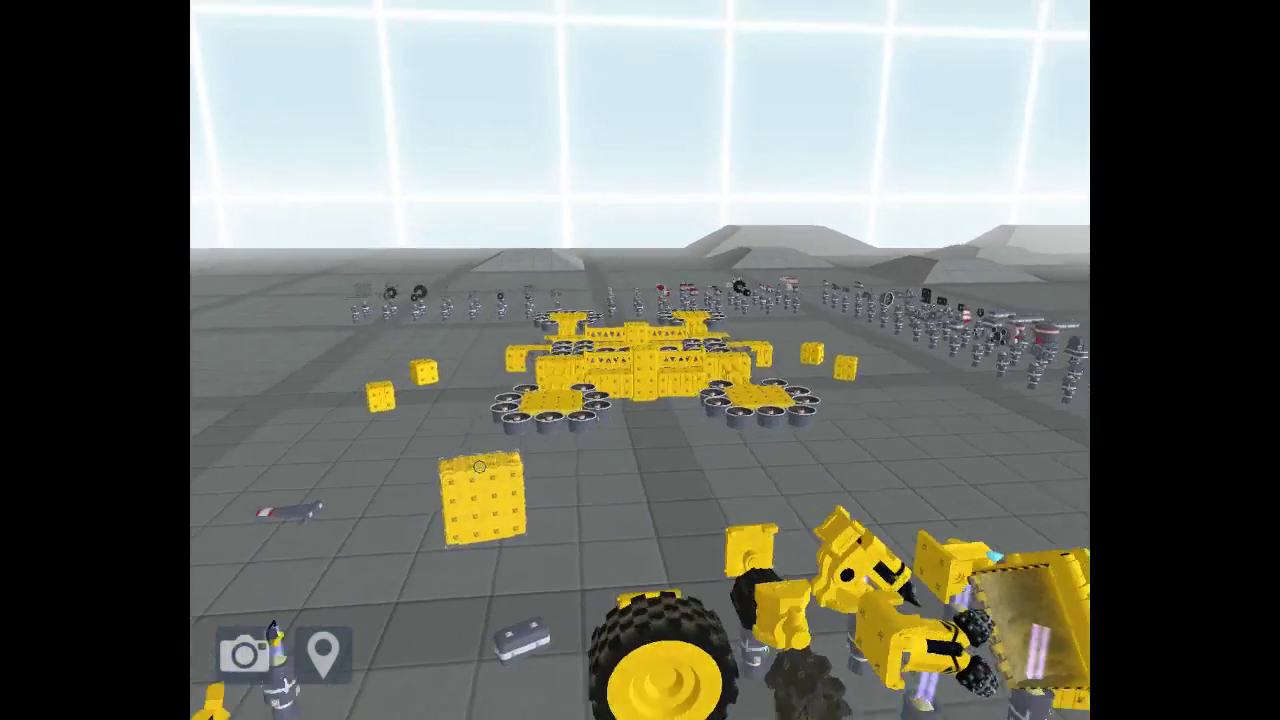
drag(479, 466, 755, 530)
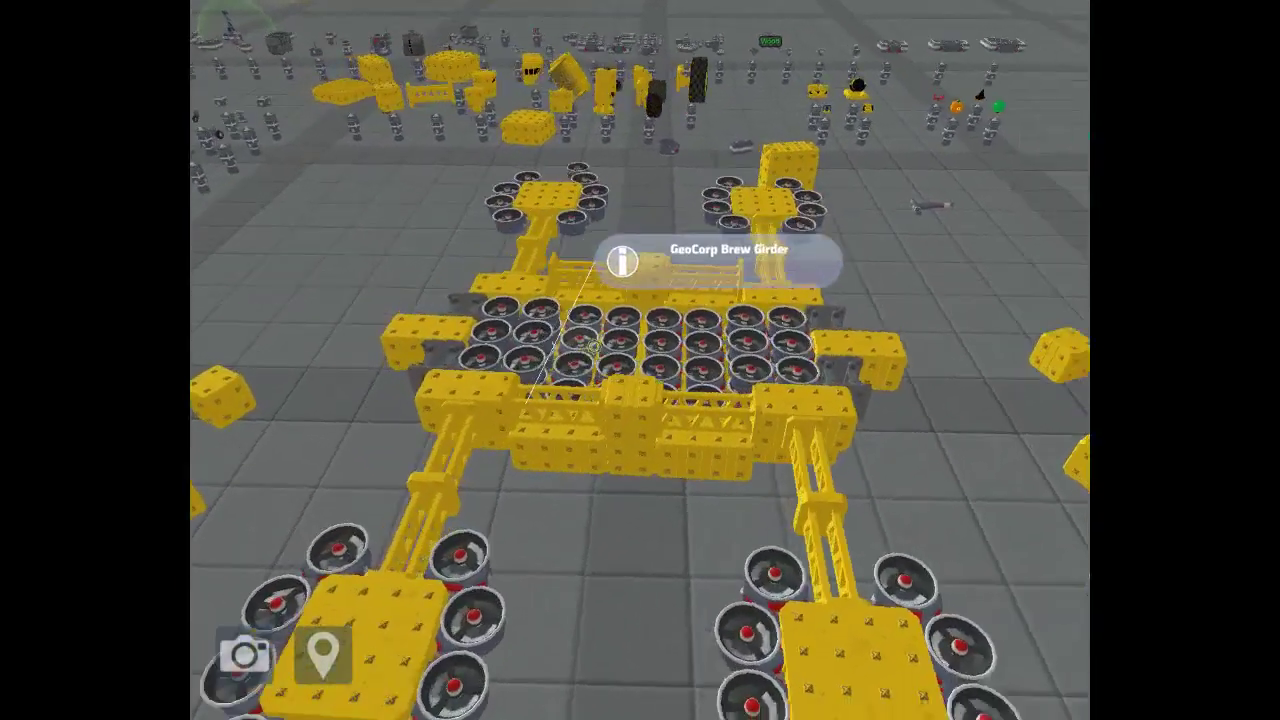
drag(560, 350, 700, 340)
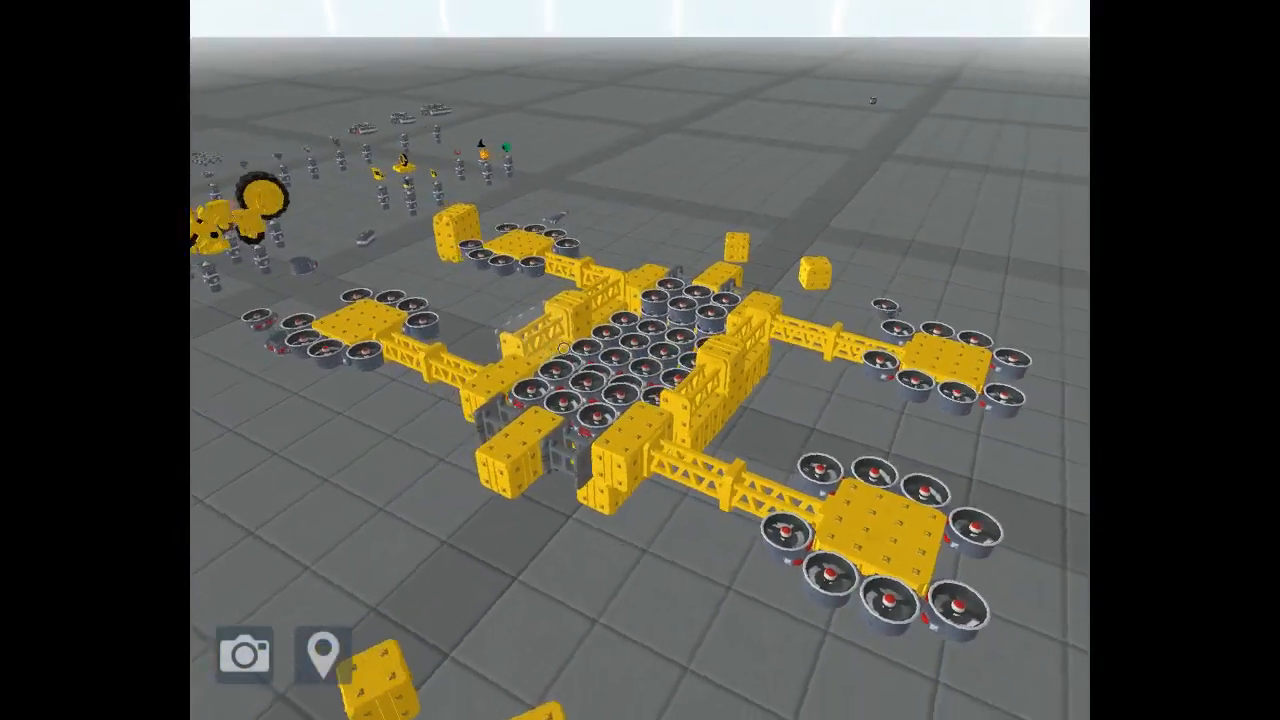
drag(565, 348, 575, 355)
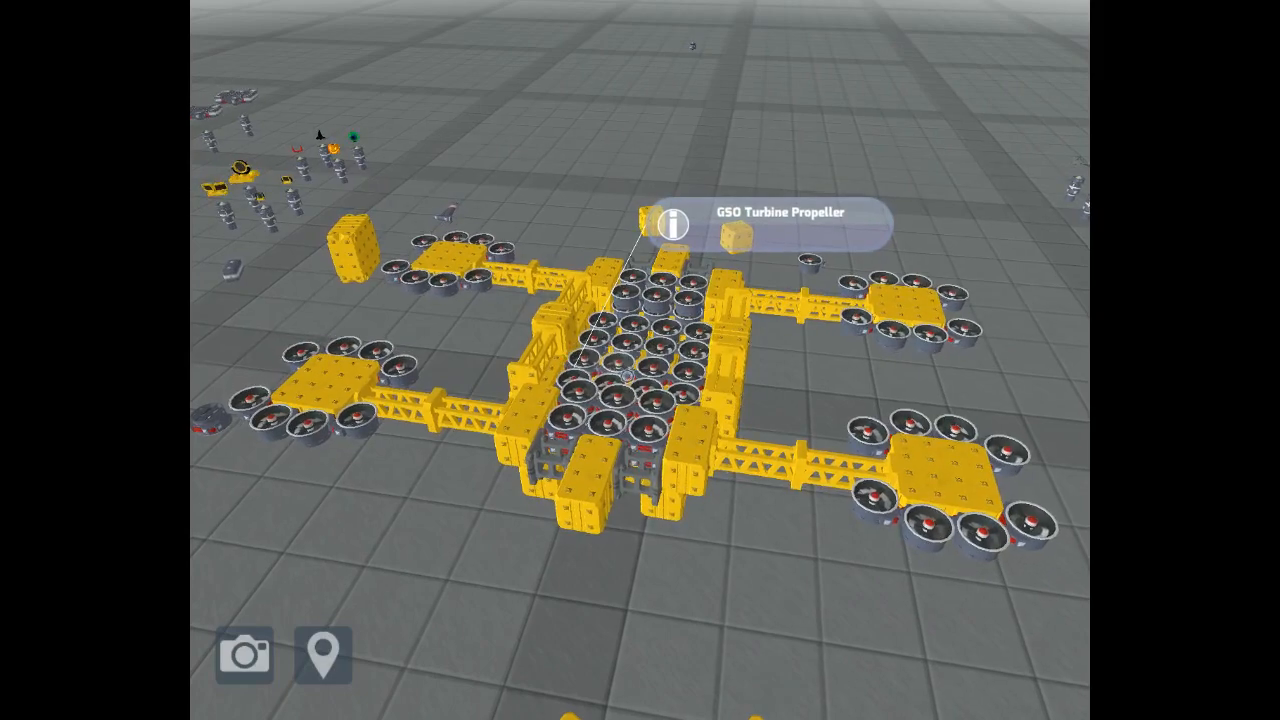
drag(620, 380, 700, 420)
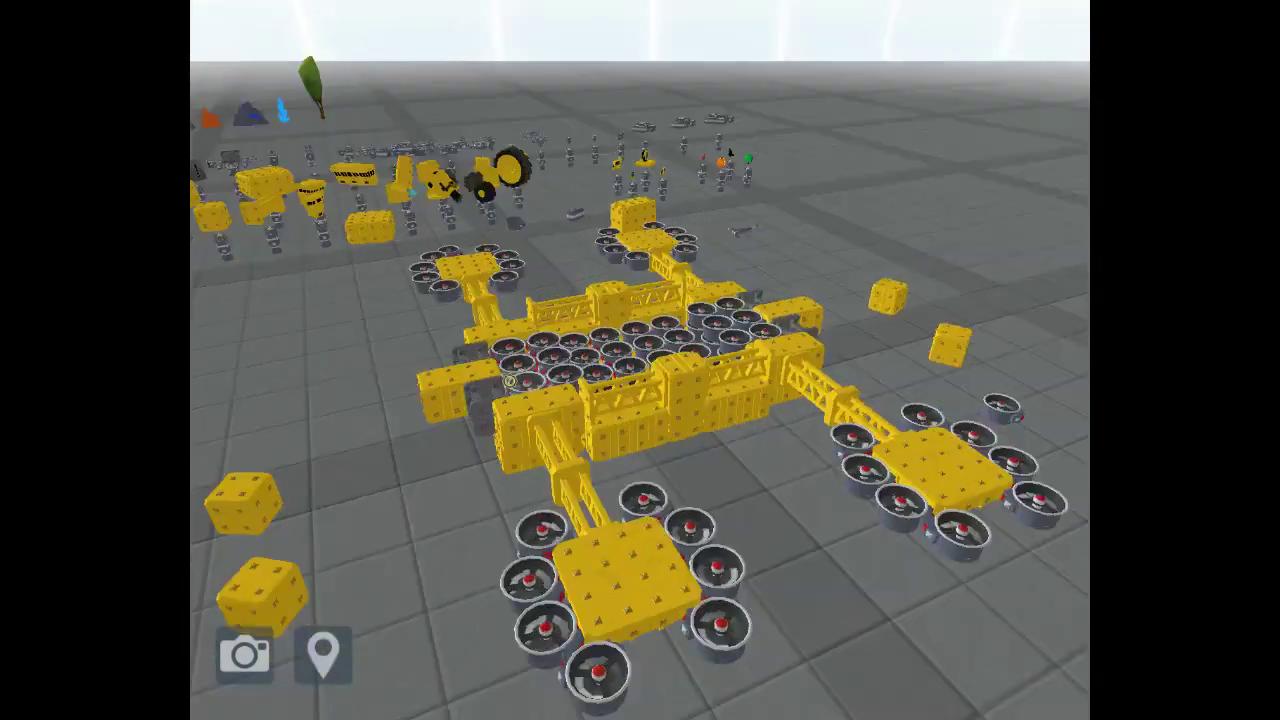
drag(640, 380, 560, 380)
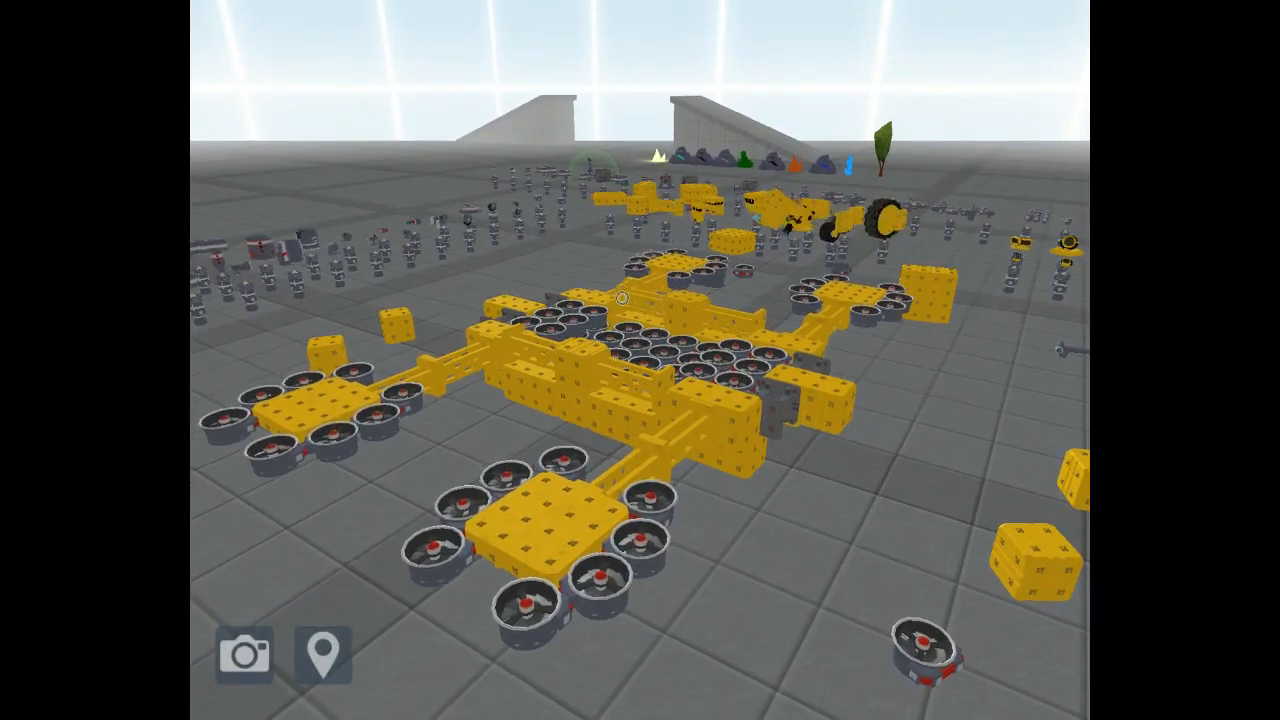
drag(620, 298, 594, 312)
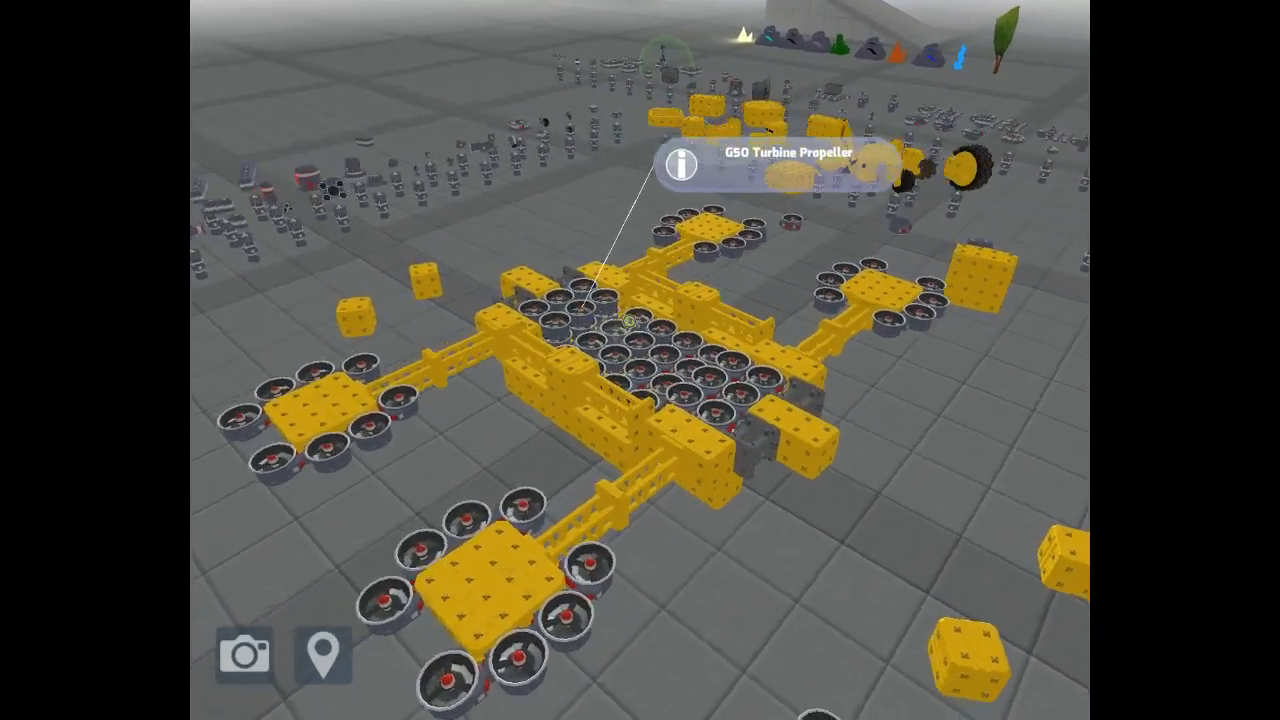
drag(634, 321, 666, 316)
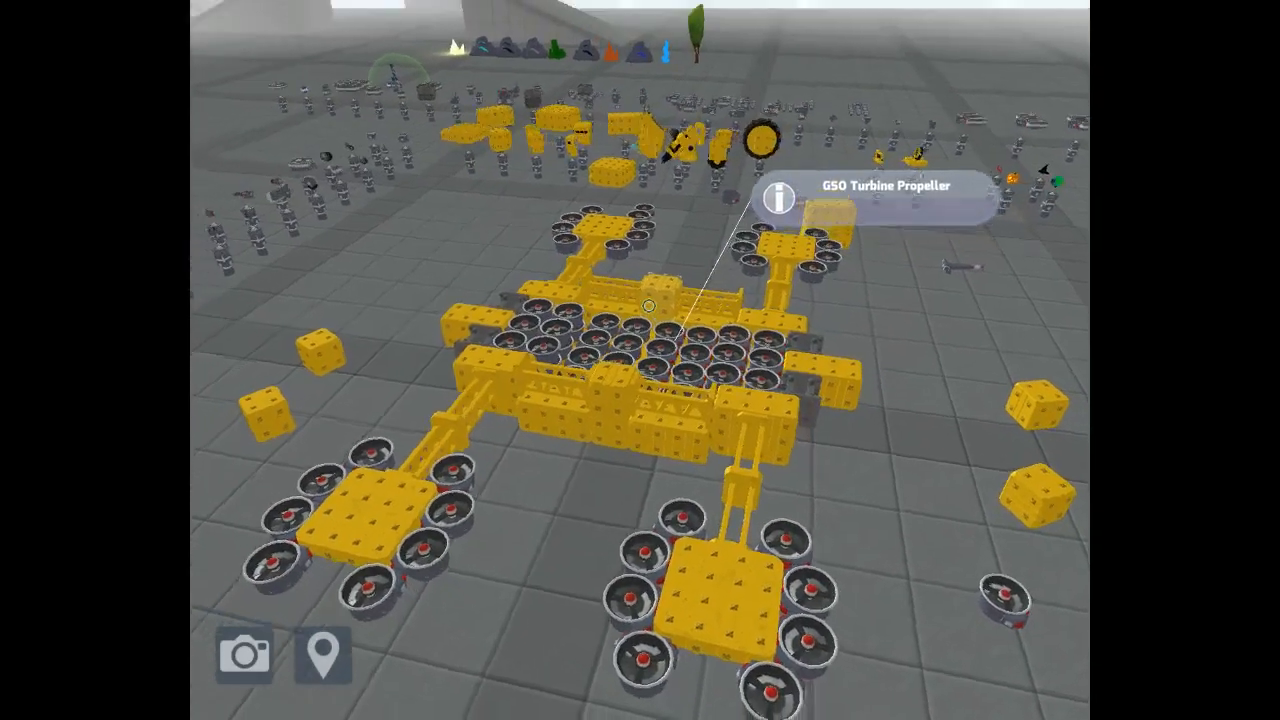
mouse_move(648, 306)
mouse_down()
mouse_move(481, 314)
mouse_move(500, 310)
mouse_move(440, 237)
mouse_up()
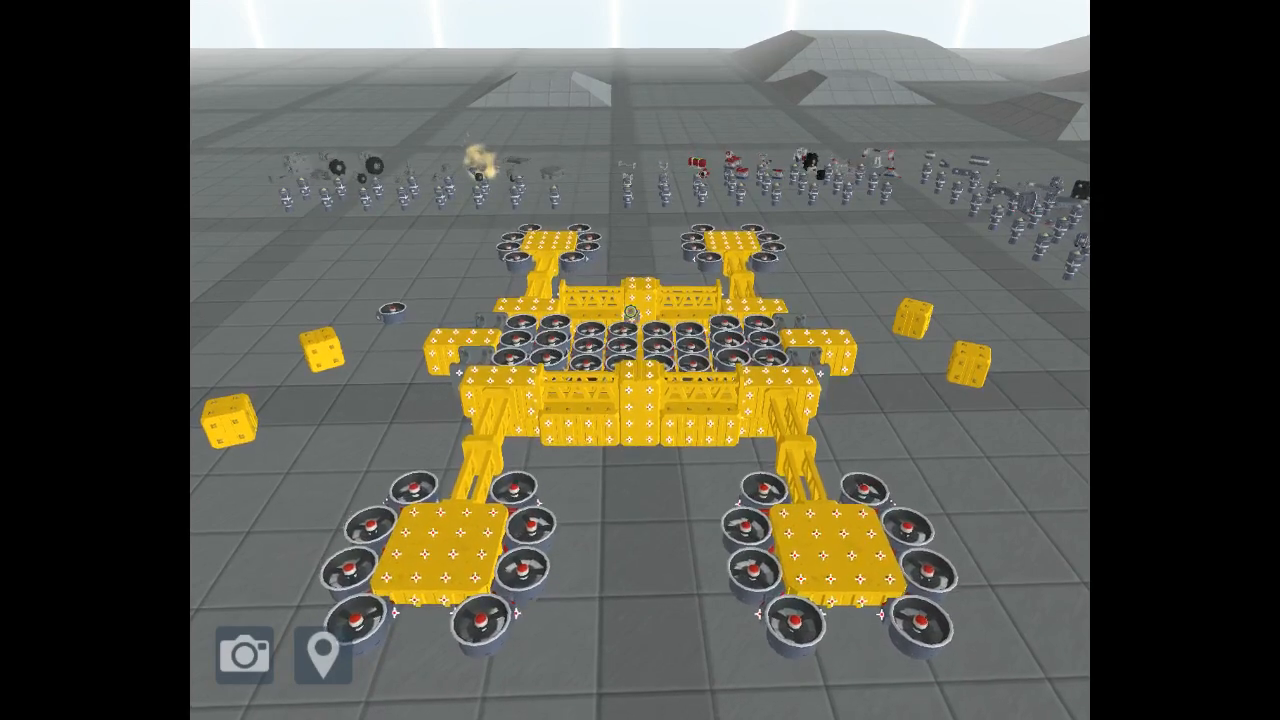
key(Escape)
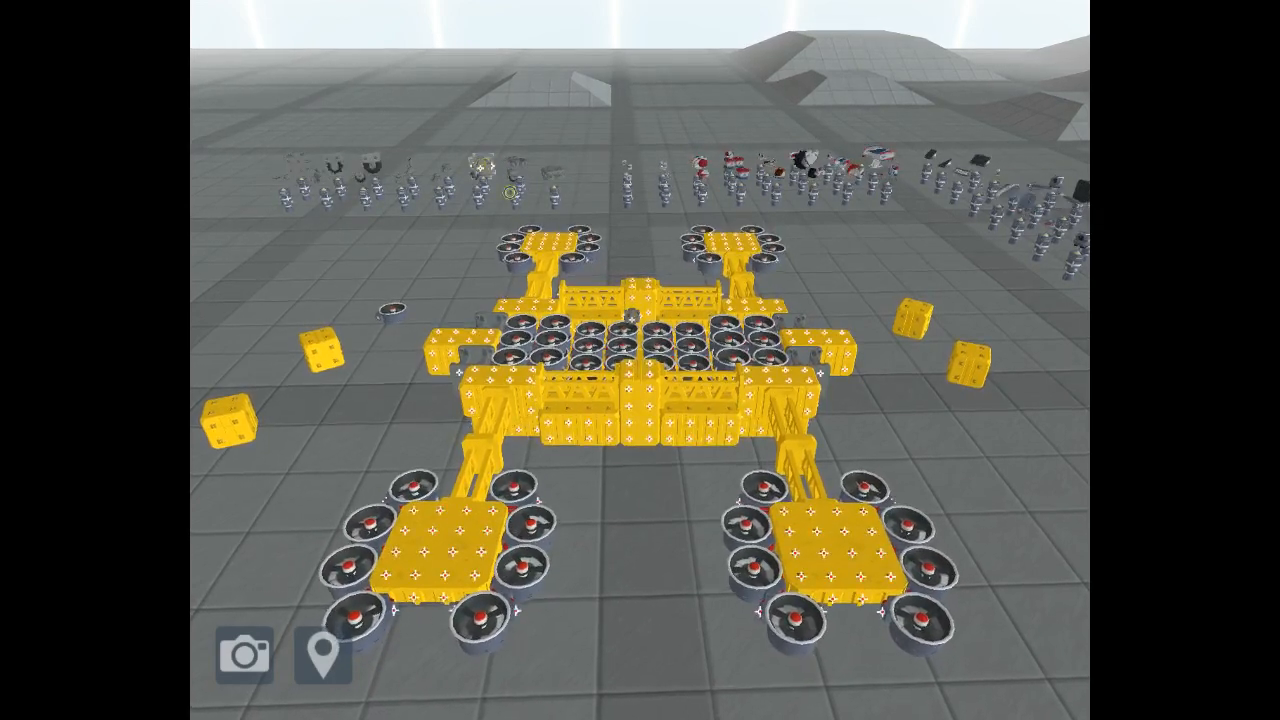